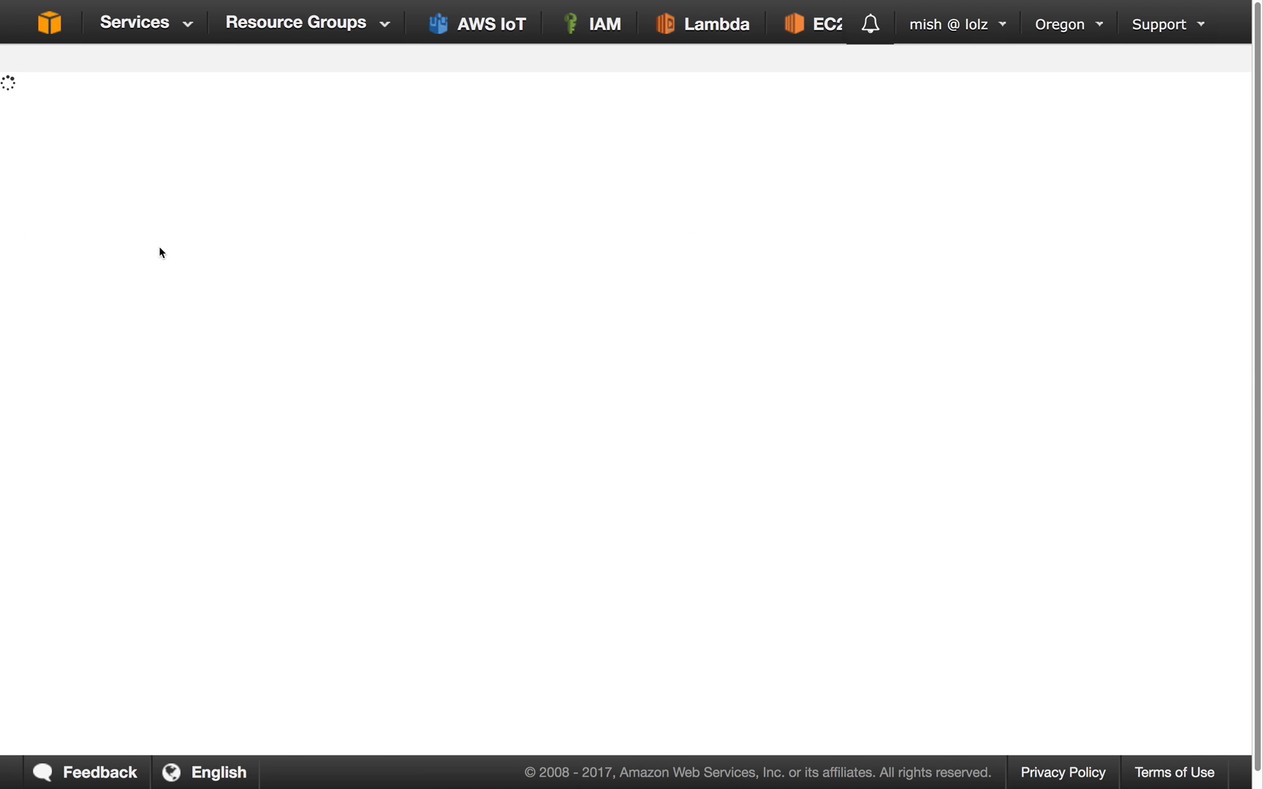
# Start connecting a device to AWS IoT, choosing the Linux/OSX platform and the Python device SDK.
pyautogui.click(101, 250)
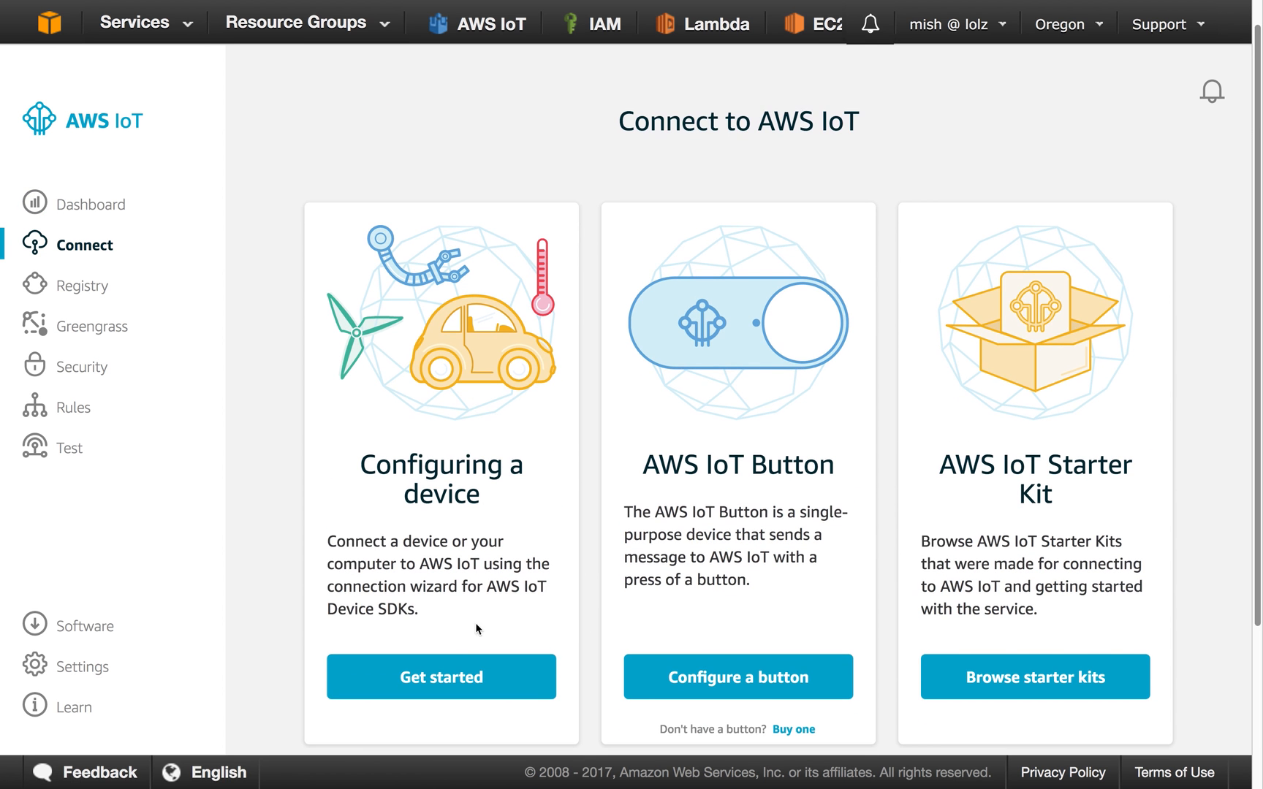
pyautogui.click(443, 668)
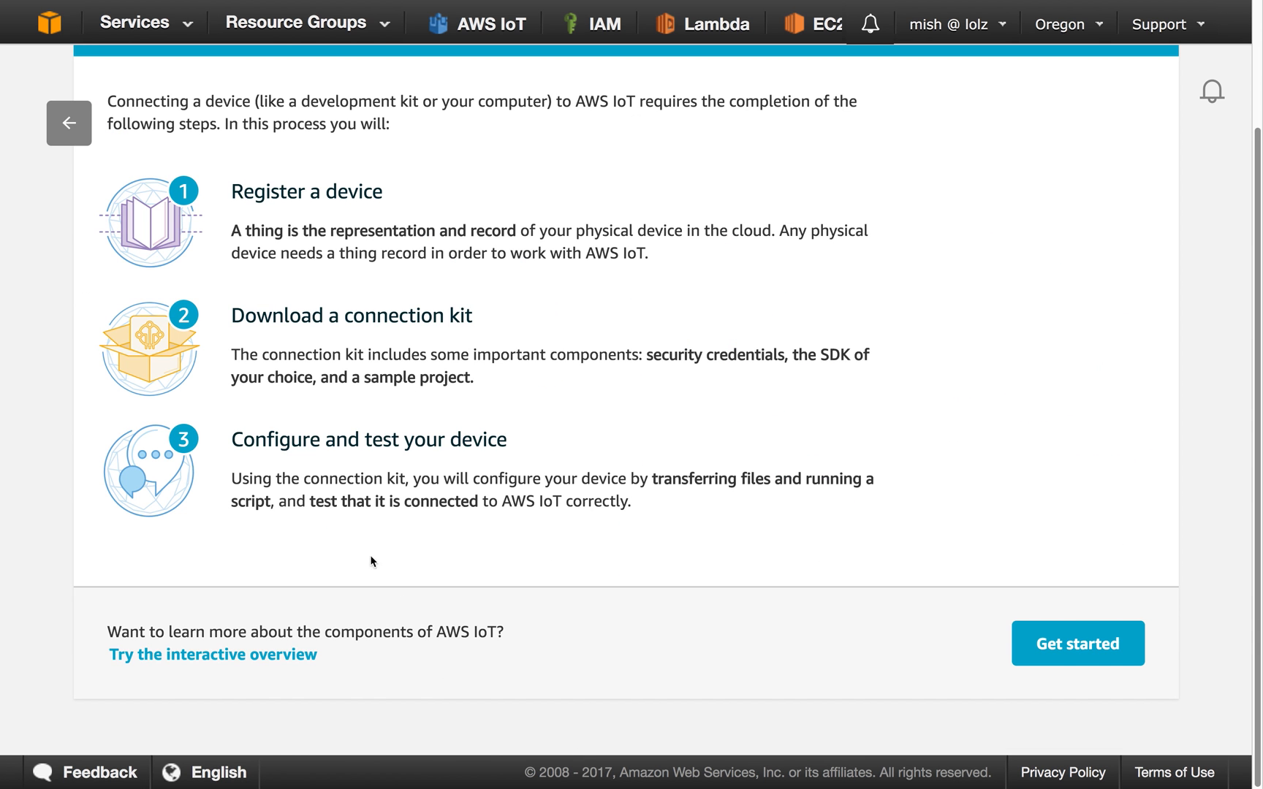
pyautogui.click(1071, 639)
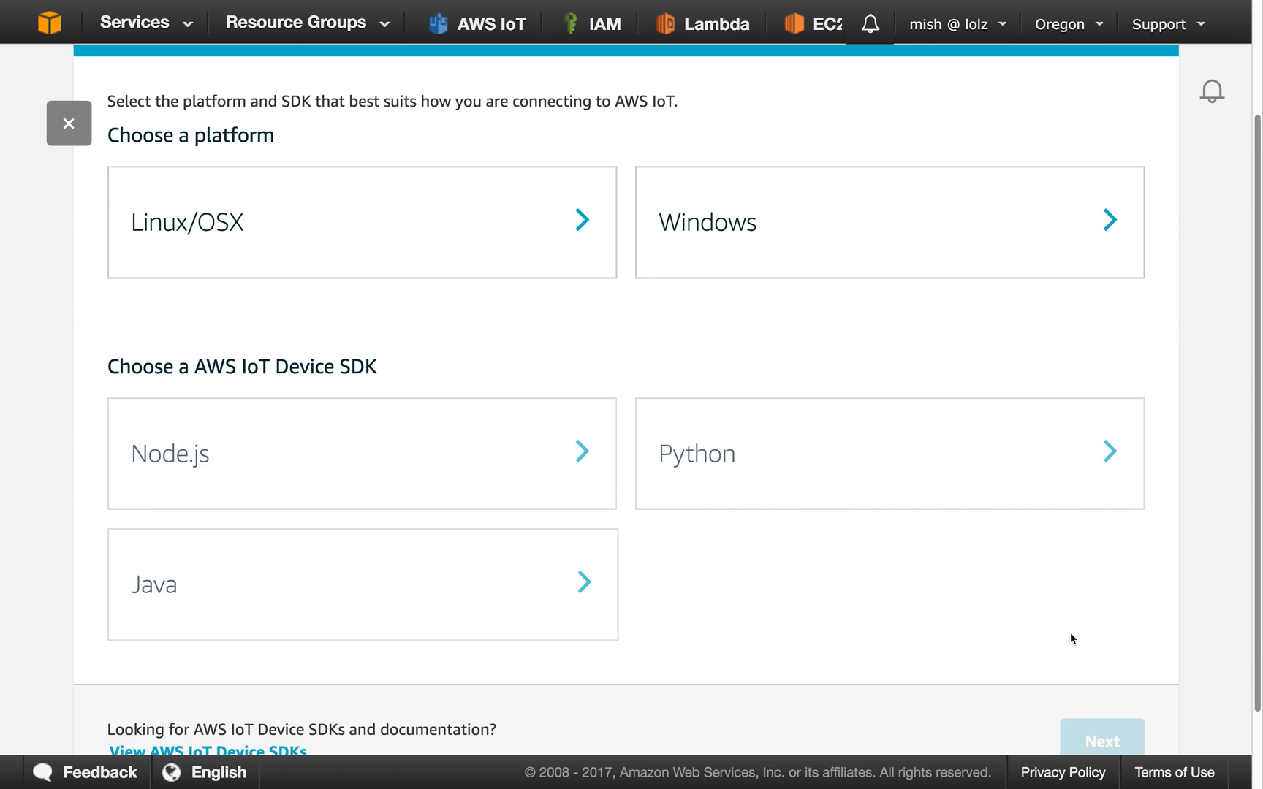
pyautogui.click(470, 233)
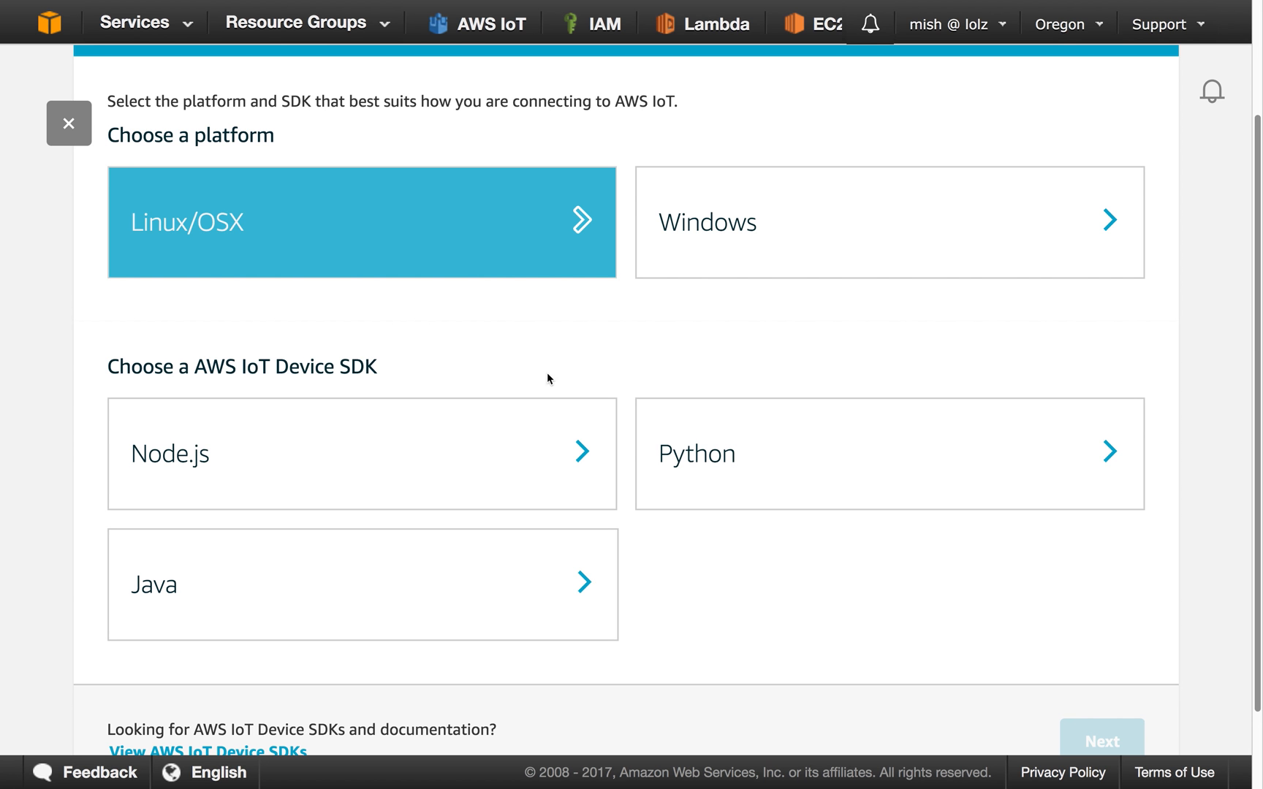
pyautogui.click(826, 475)
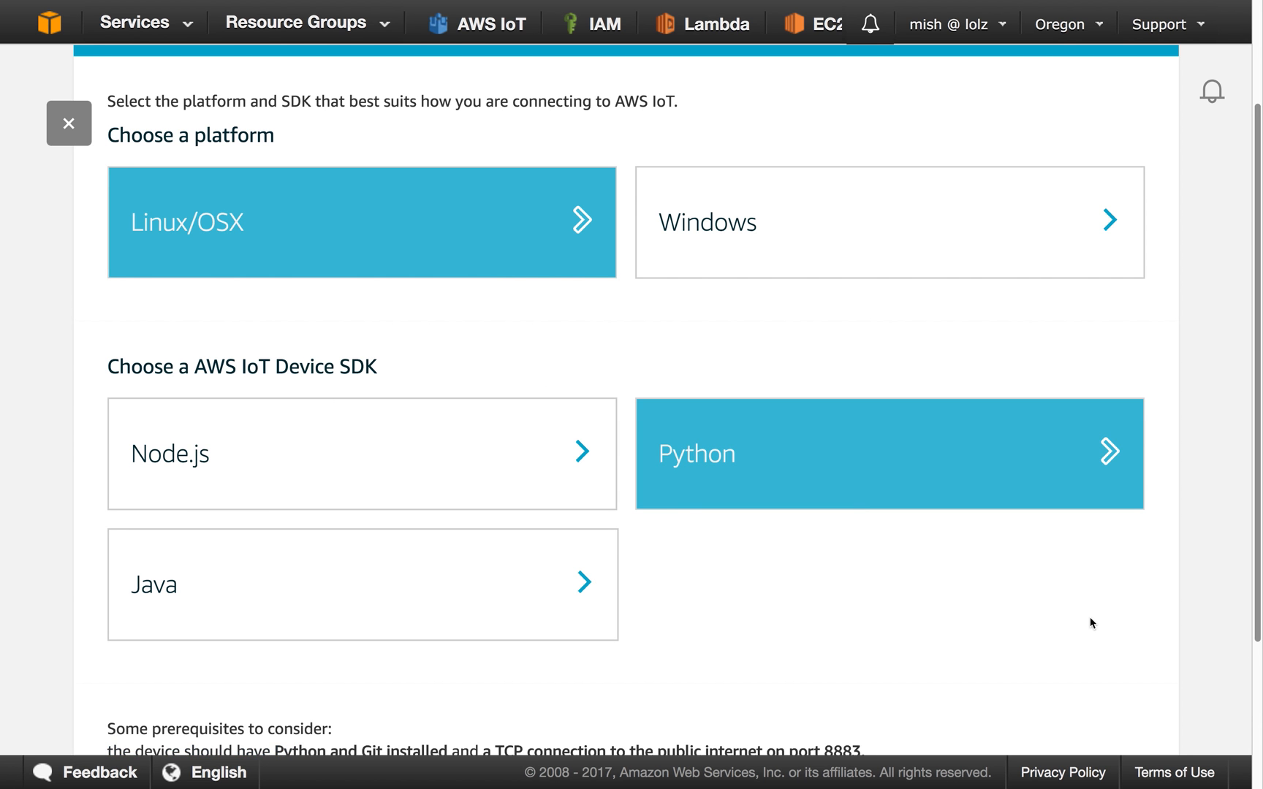
pyautogui.scroll(-3, 1086, 620)
pyautogui.click(1098, 648)
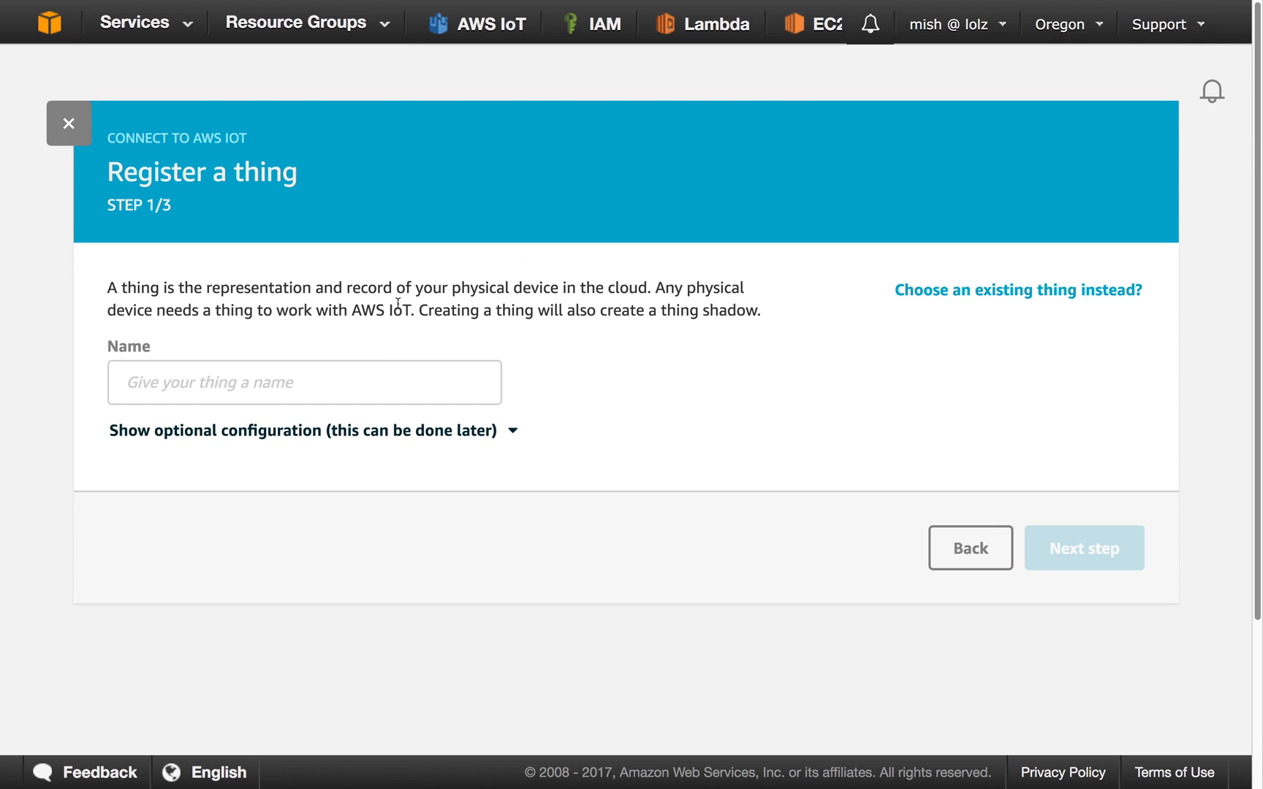
# Register a new thing named unit-thing and proceed to its connection kit.
pyautogui.click(364, 370)
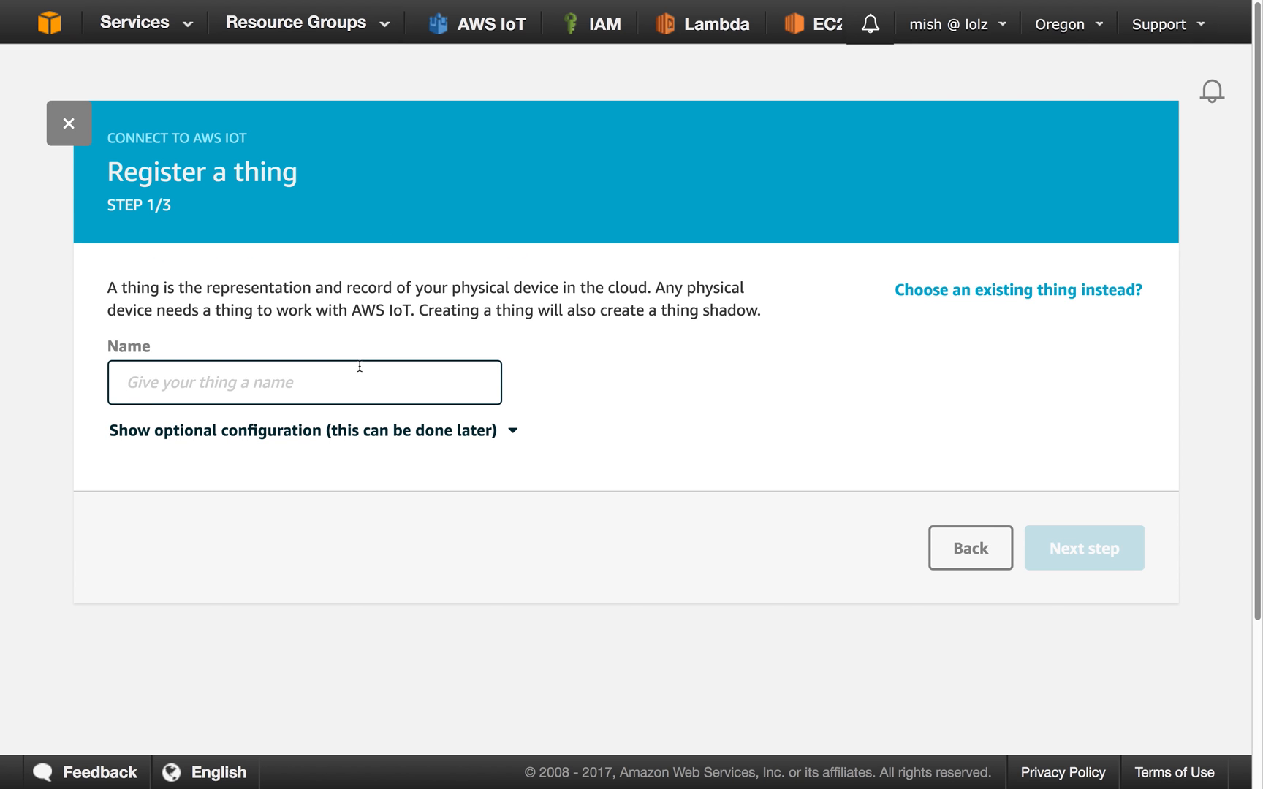
pyautogui.write('unit-thing')
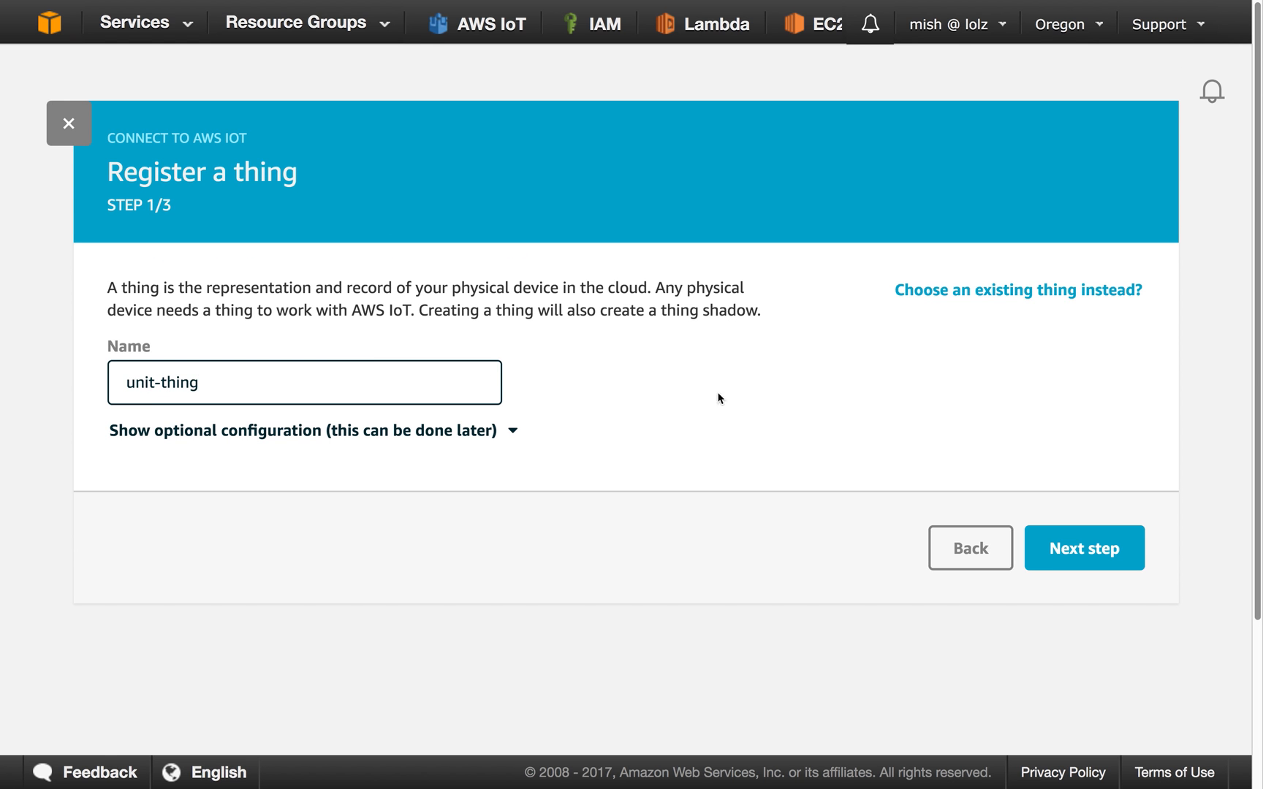
pyautogui.click(1080, 559)
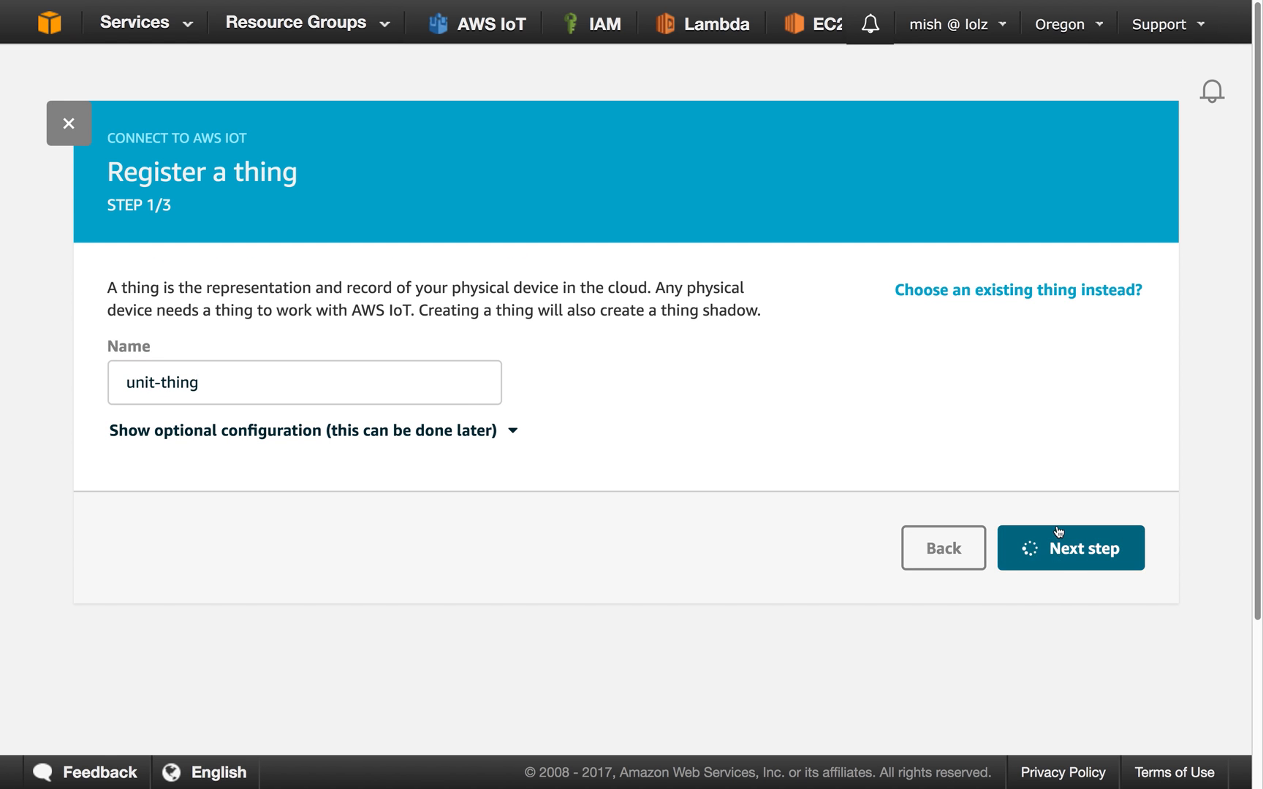
# Review the resources and files listed for unit-thing and download the Linux/OSX connection kit.
pyautogui.scroll(-4, 1066, 515)
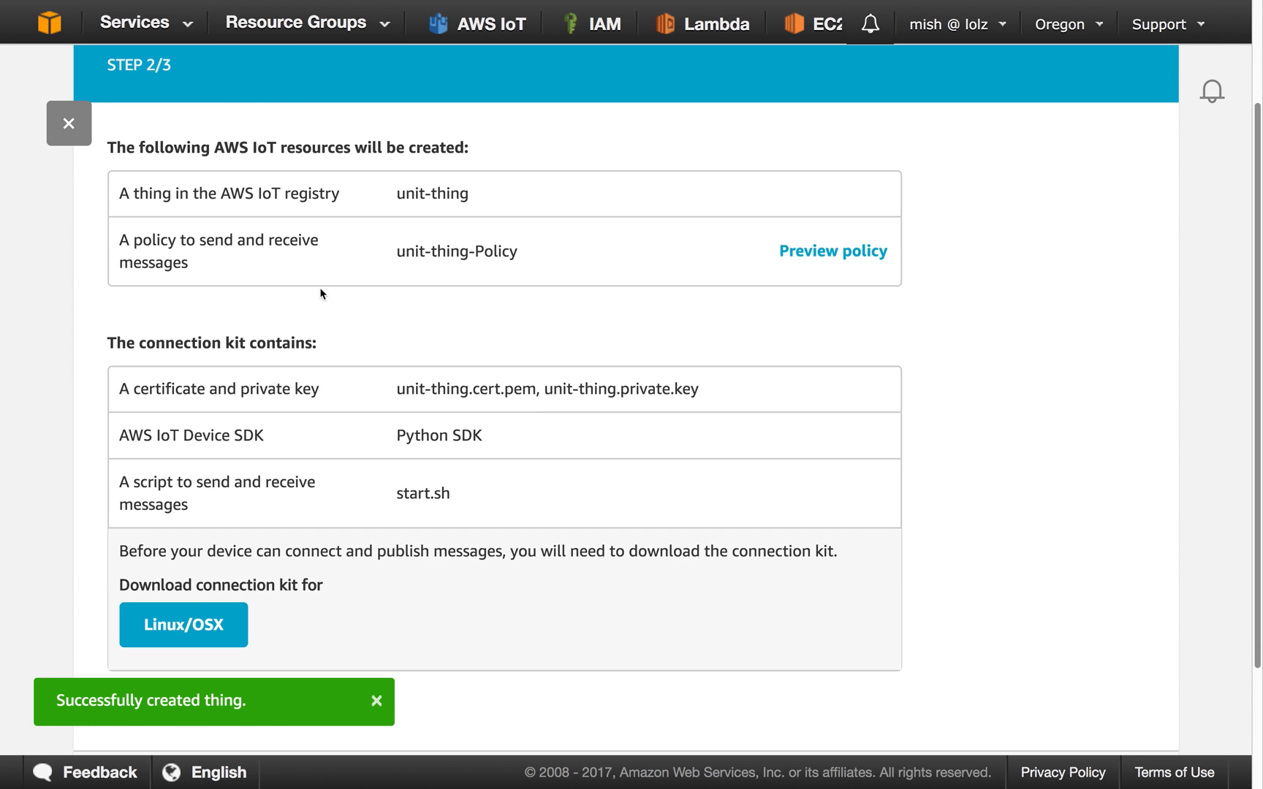
pyautogui.moveTo(424, 393); pyautogui.dragTo(568, 393)
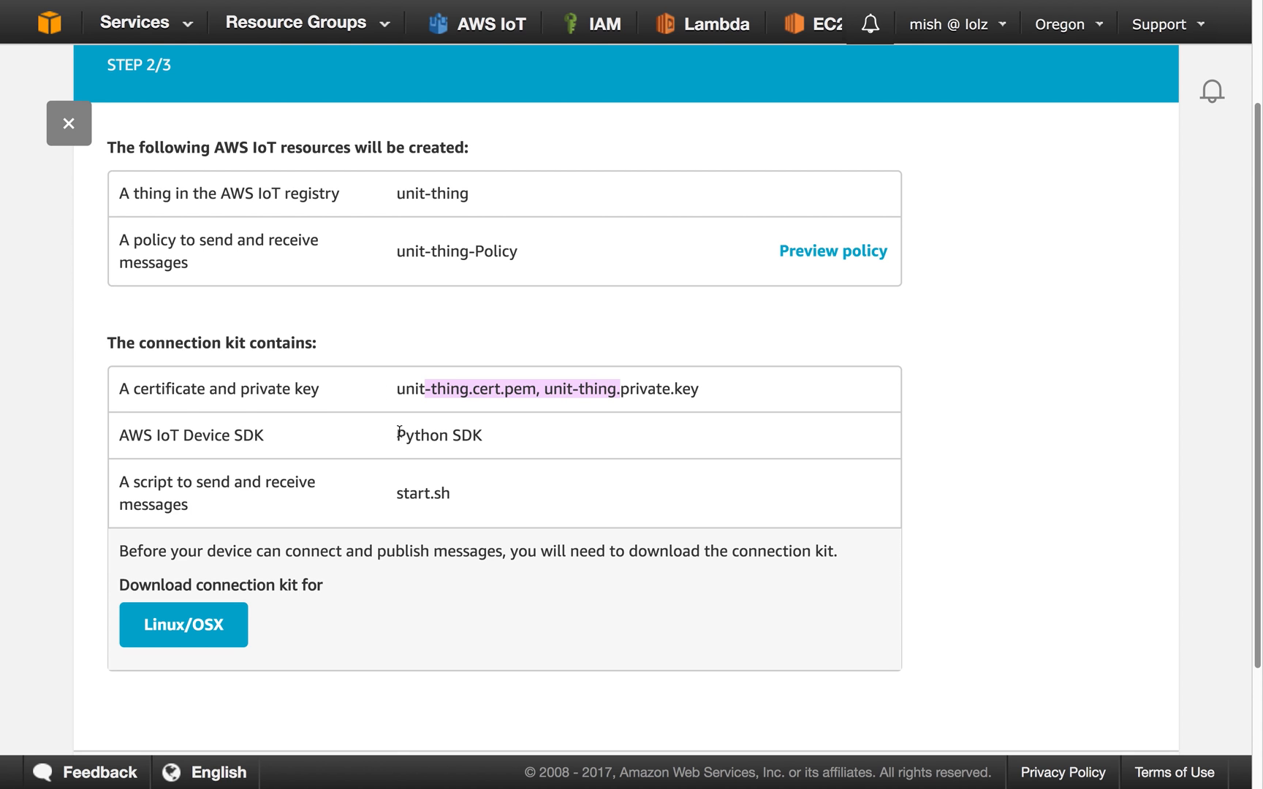
pyautogui.moveTo(414, 436); pyautogui.dragTo(530, 442)
pyautogui.moveTo(396, 194); pyautogui.dragTo(496, 199)
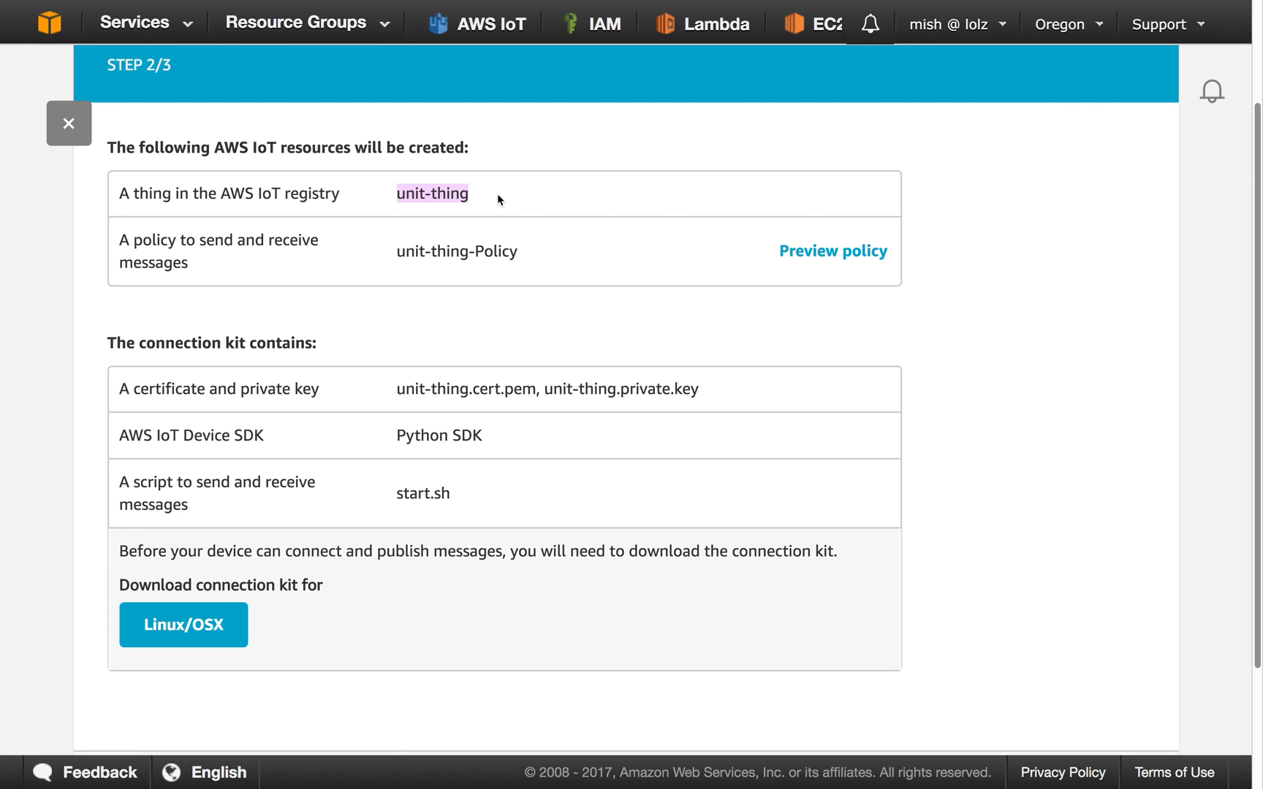
pyautogui.moveTo(430, 244); pyautogui.dragTo(594, 254)
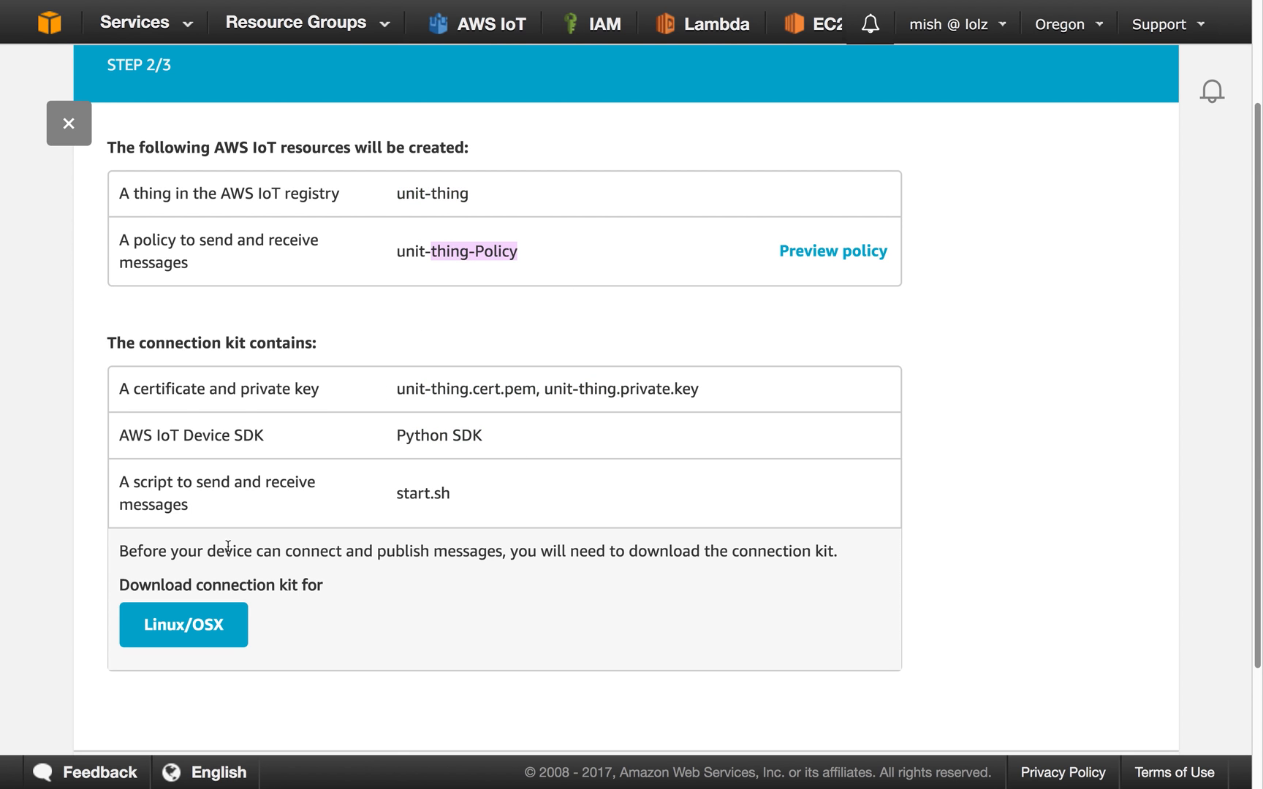
pyautogui.click(224, 633)
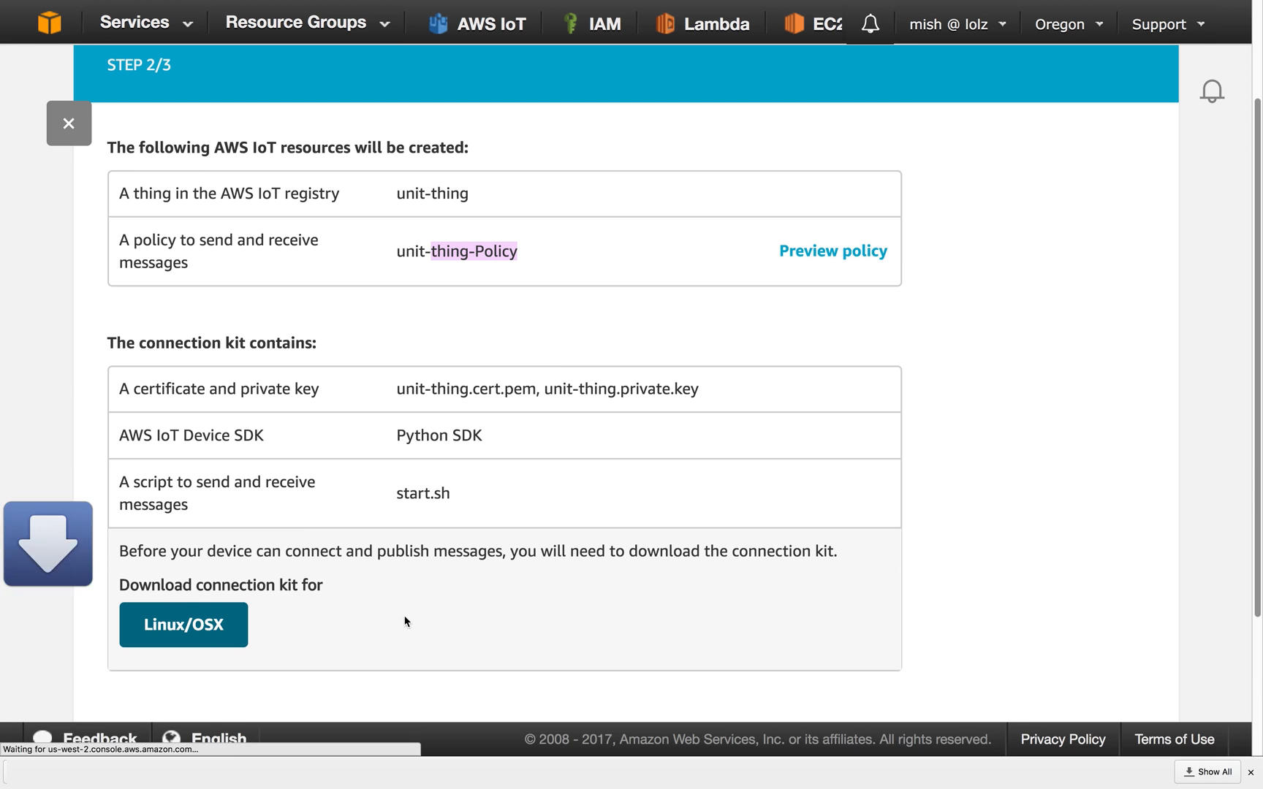
pyautogui.click(1251, 771)
# Complete the remaining device connection wizard pages and finish at the Things registry.
pyautogui.scroll(-3, 1200, 668)
pyautogui.click(1049, 640)
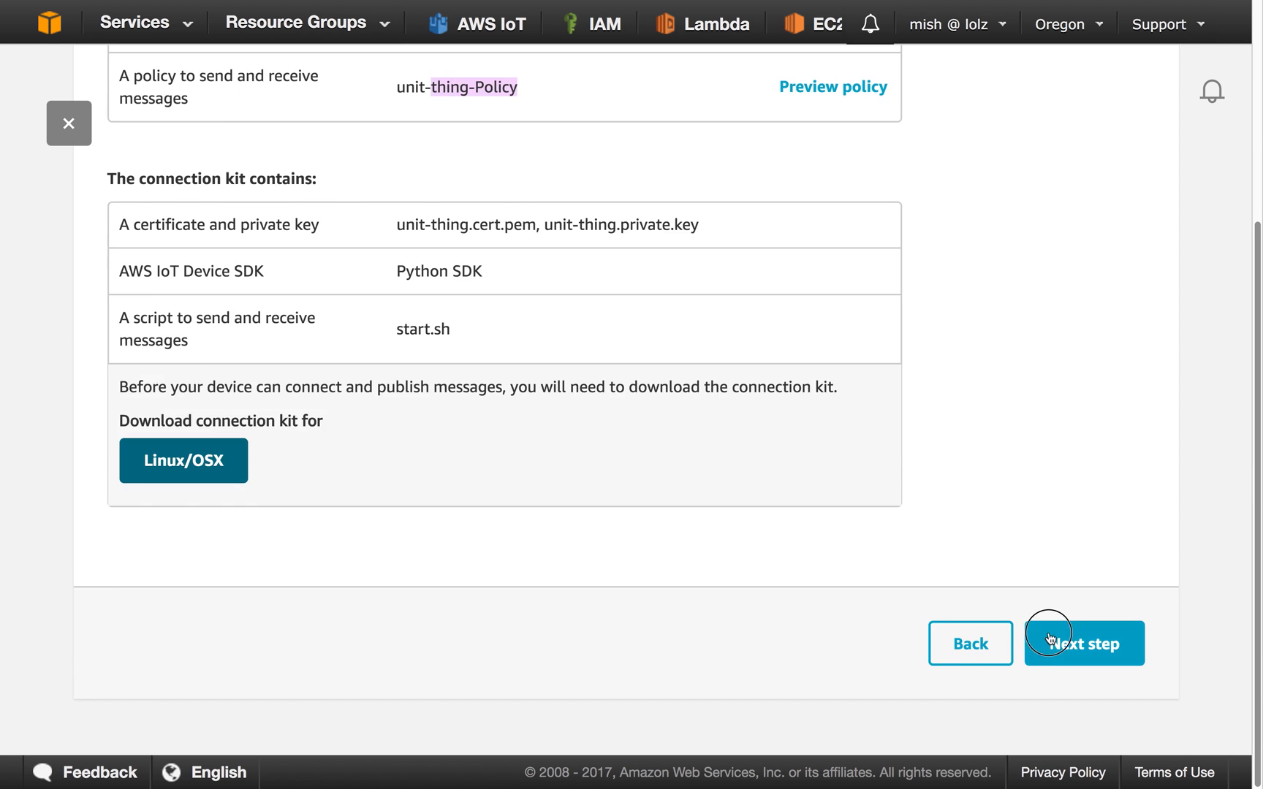
pyautogui.click(1073, 627)
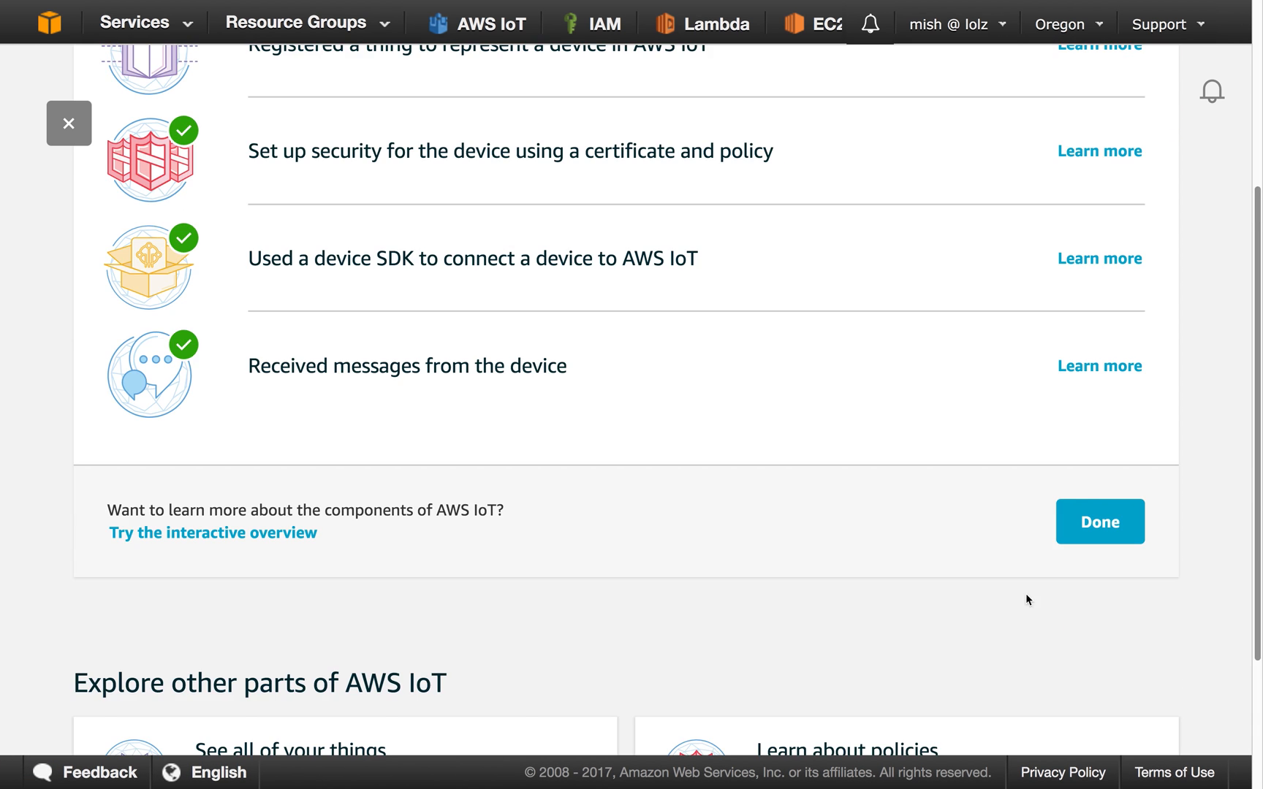
pyautogui.click(1091, 520)
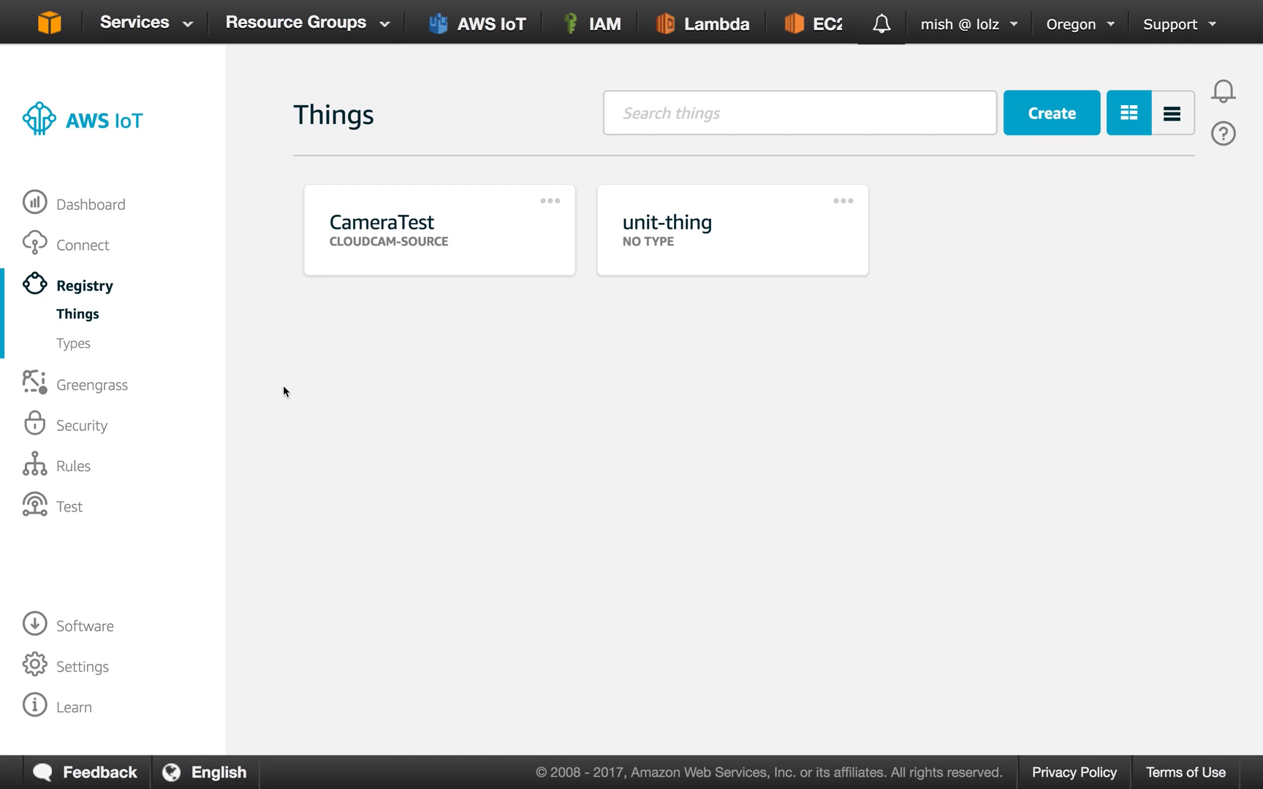
# Switch to Sublime Text and examine the imports and shadow delta callback in ThingShadowEcho.py.
pyautogui.press('super+Tab')
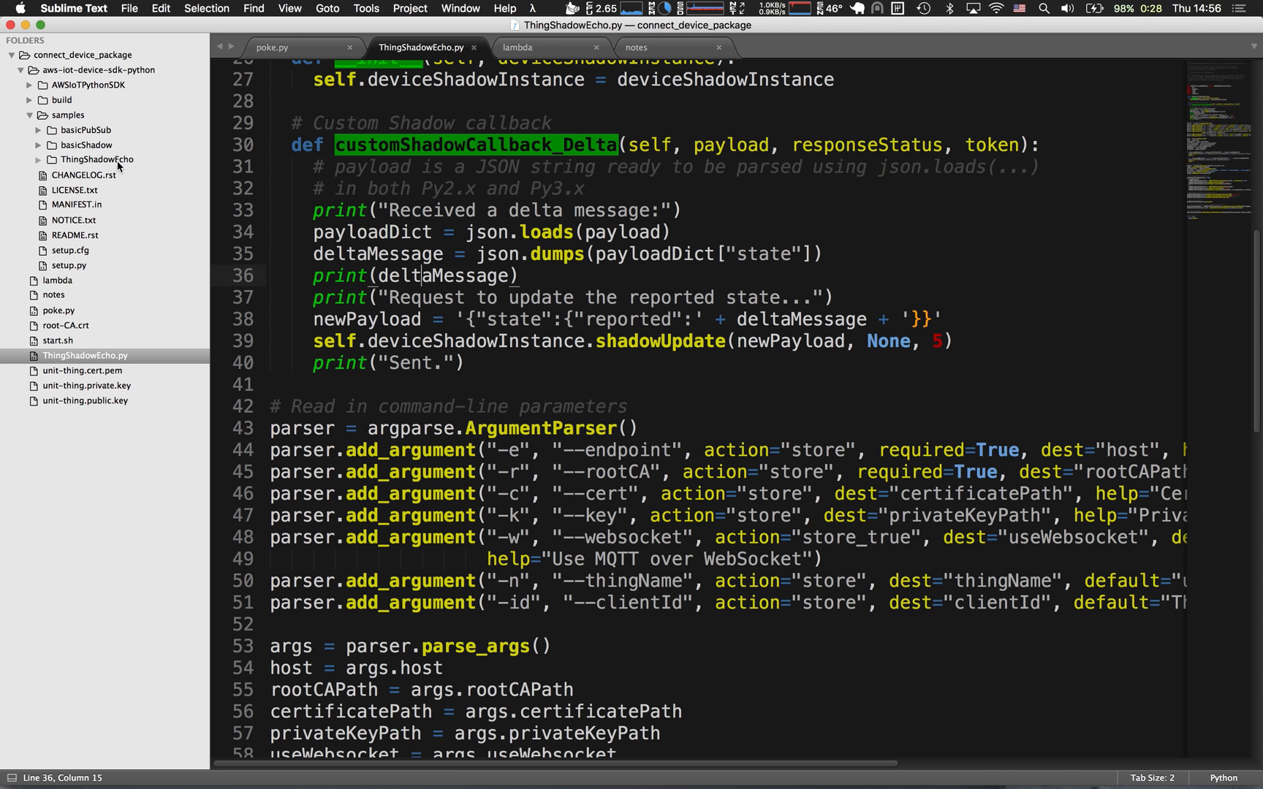
pyautogui.click(464, 341)
pyautogui.scroll(8, 465, 338)
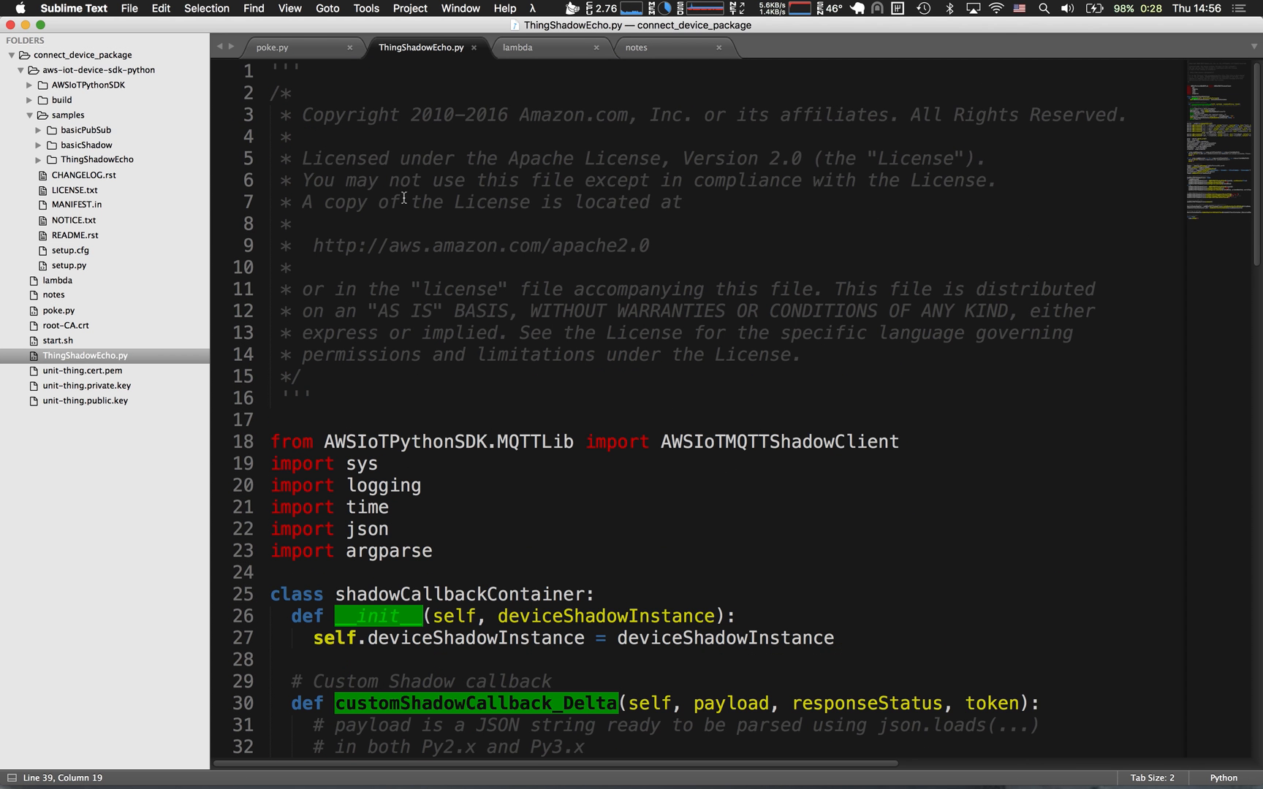
pyautogui.scroll(-4, 409, 219)
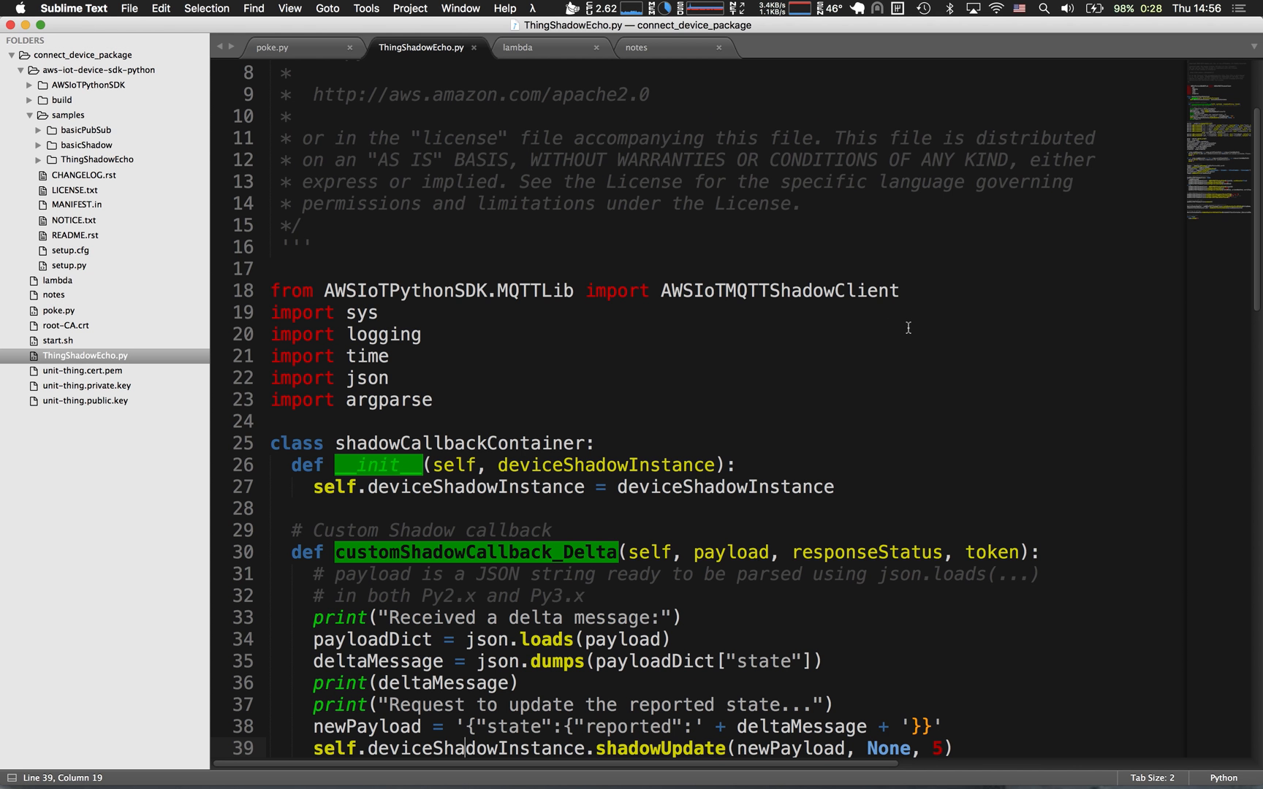
# Switch to Terminal and clear the old output in the connect_device_package session.
pyautogui.press('super+Tab')
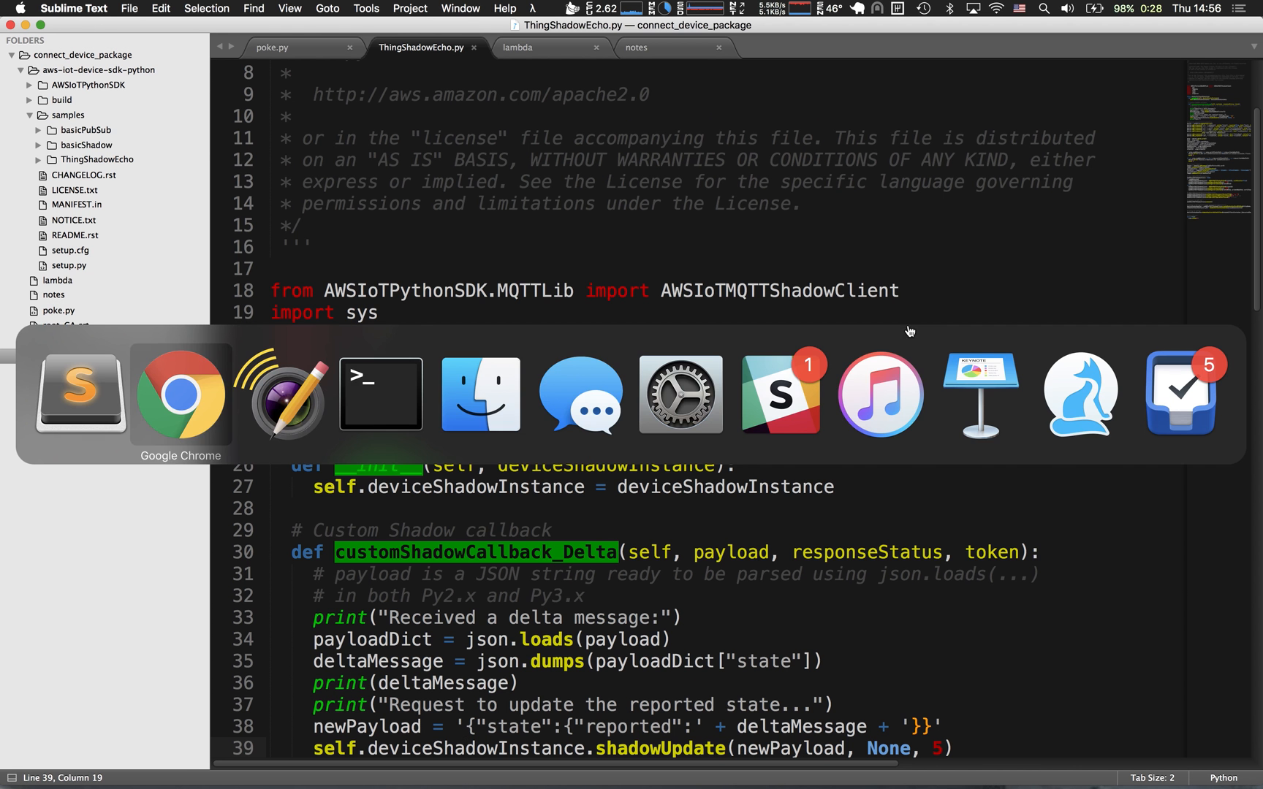
pyautogui.click(357, 386)
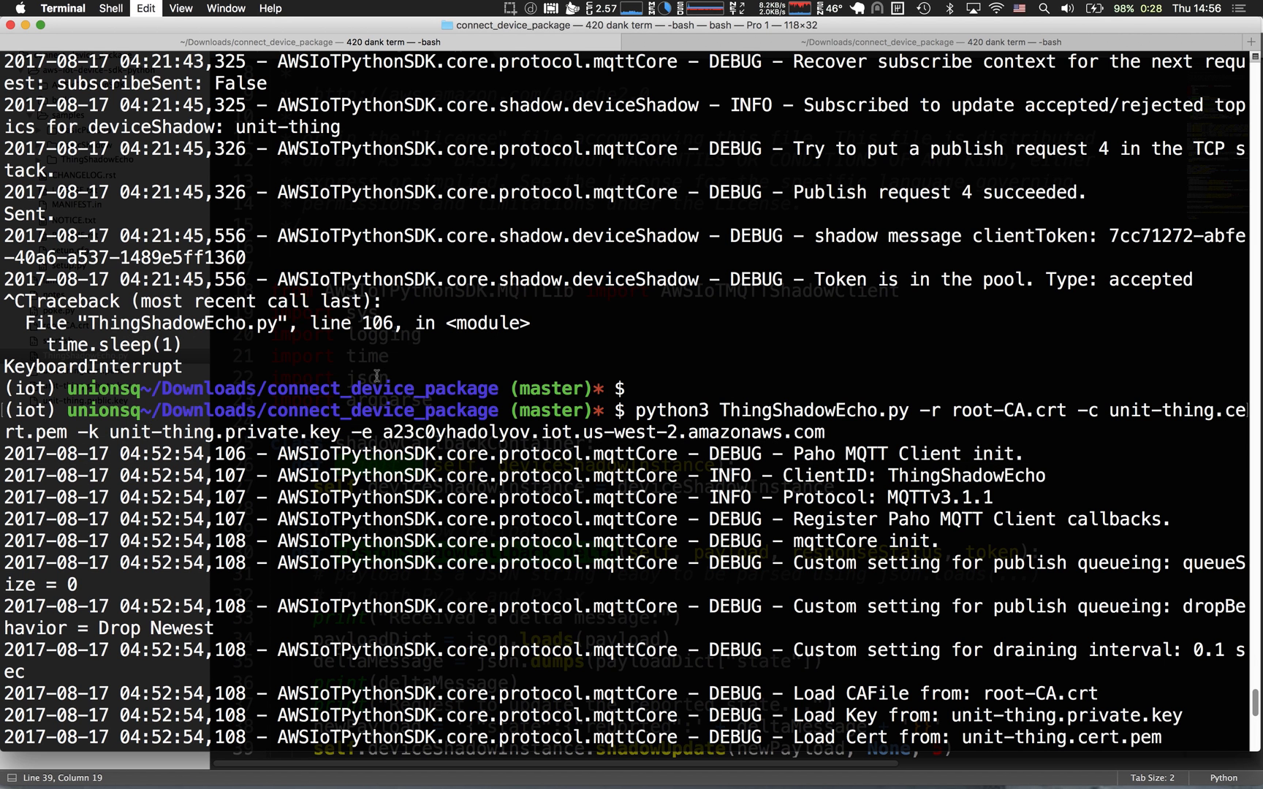
pyautogui.press('super+k')
# Switch to the AWS IoT console in the browser and attach the active certificate starting with 838ebac to unit-thing.
pyautogui.hotkey('ctrl', 'Right')
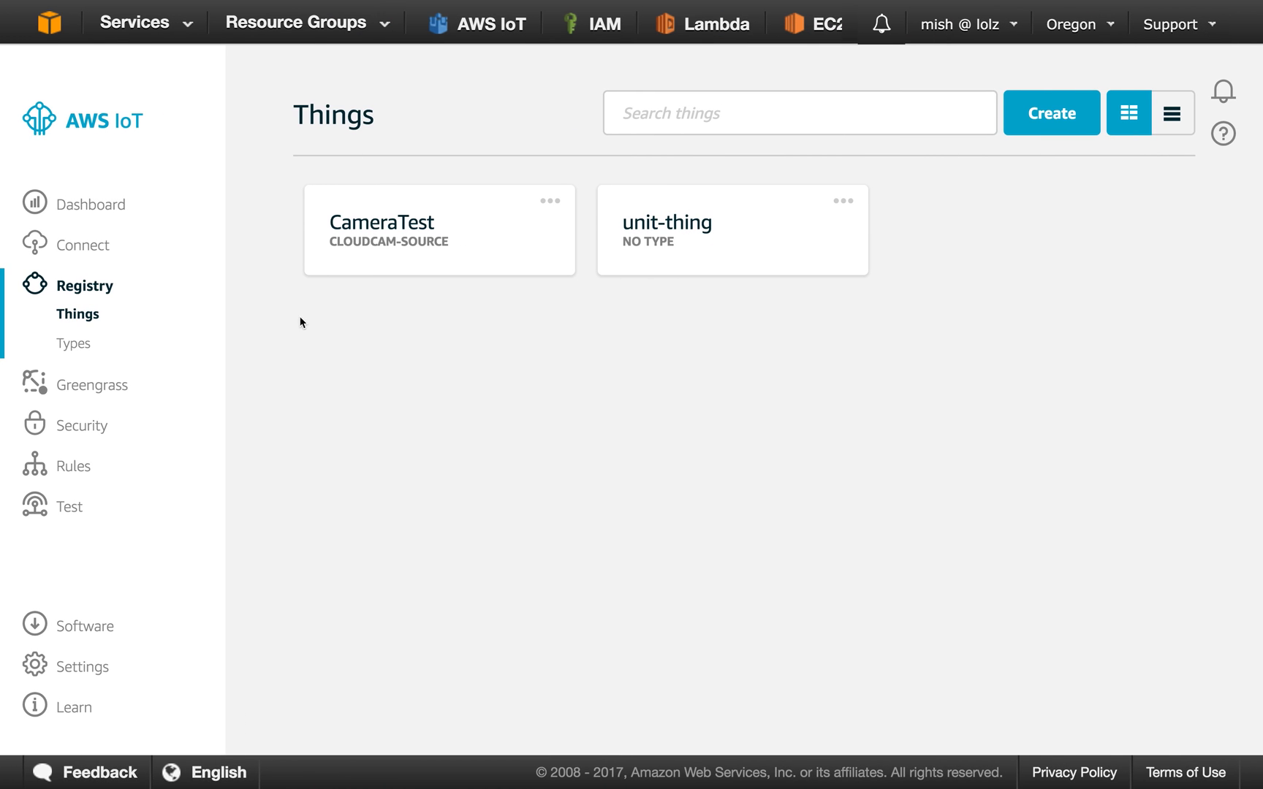
pyautogui.click(82, 425)
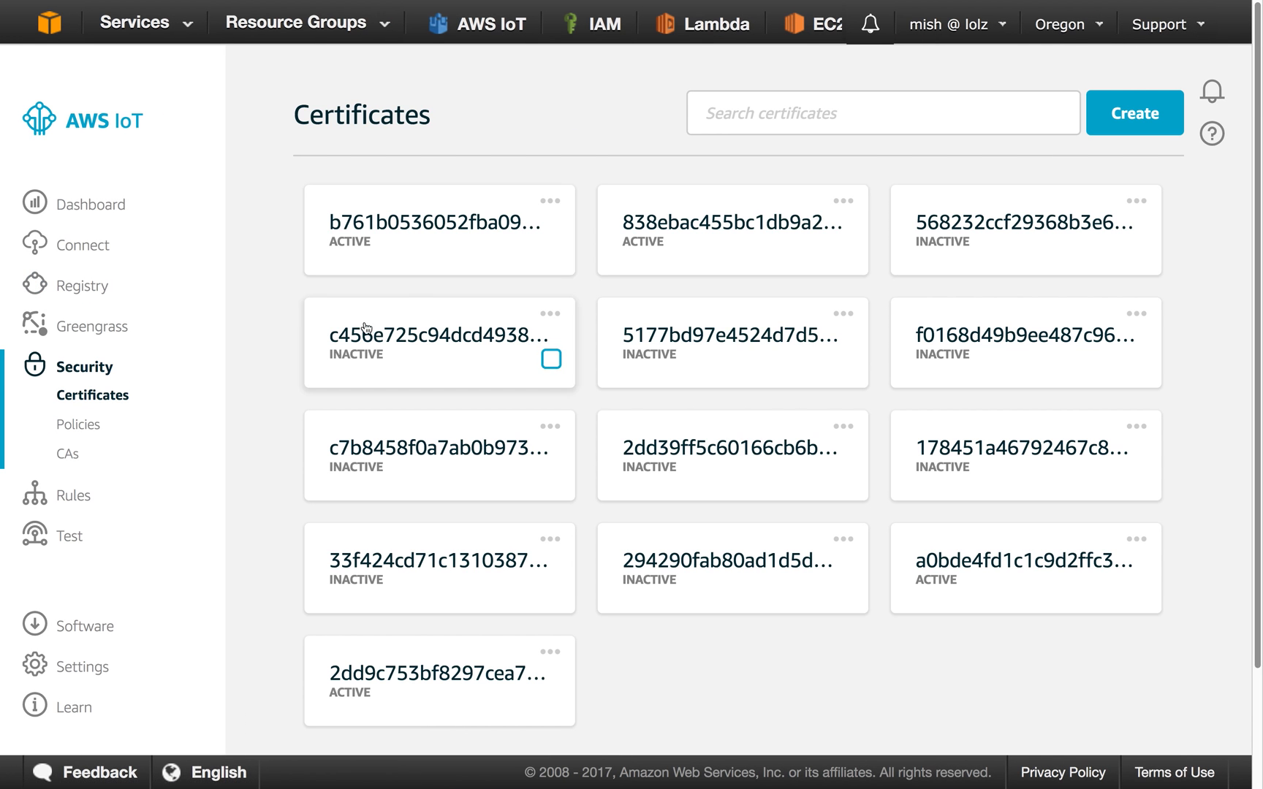
pyautogui.click(843, 201)
pyautogui.click(822, 476)
pyautogui.click(334, 452)
pyautogui.click(943, 564)
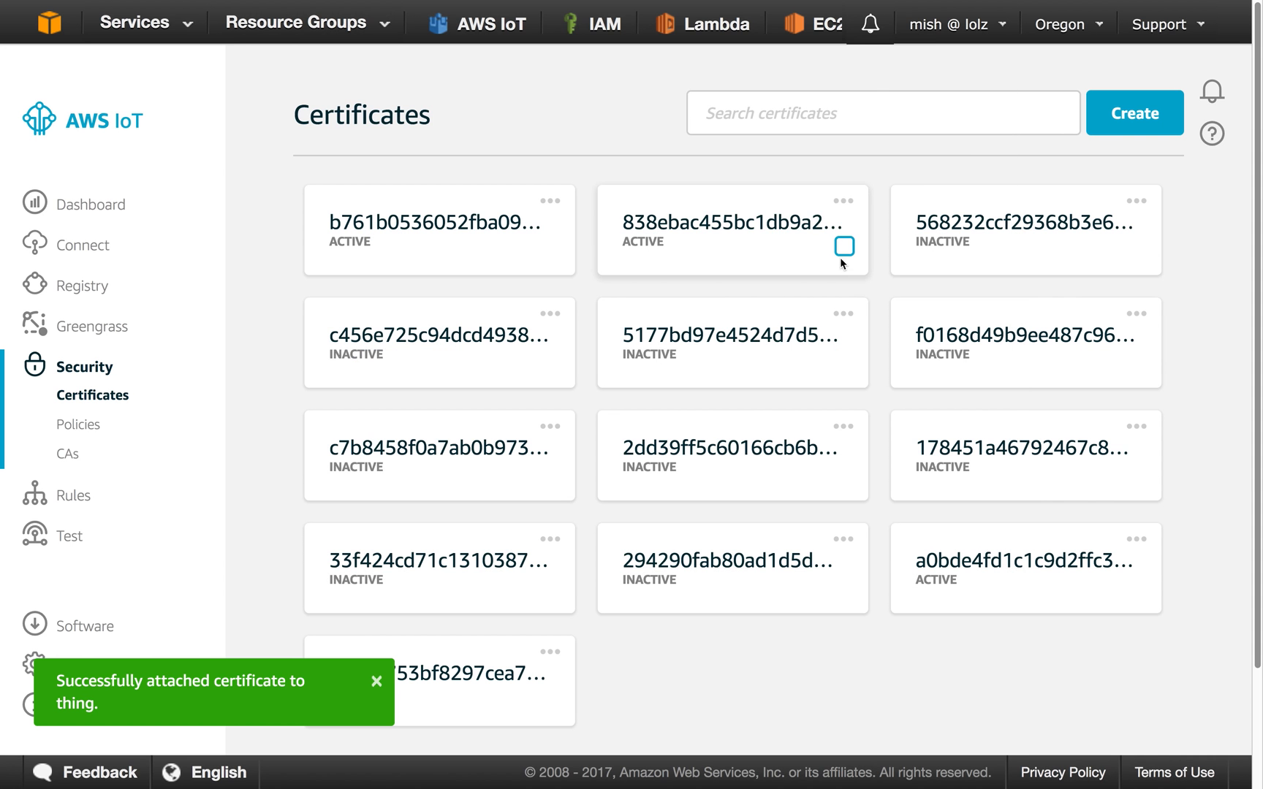
# Attach unit-thing-Policy to the certificate starting with 838ebac.
pyautogui.click(844, 203)
pyautogui.click(833, 444)
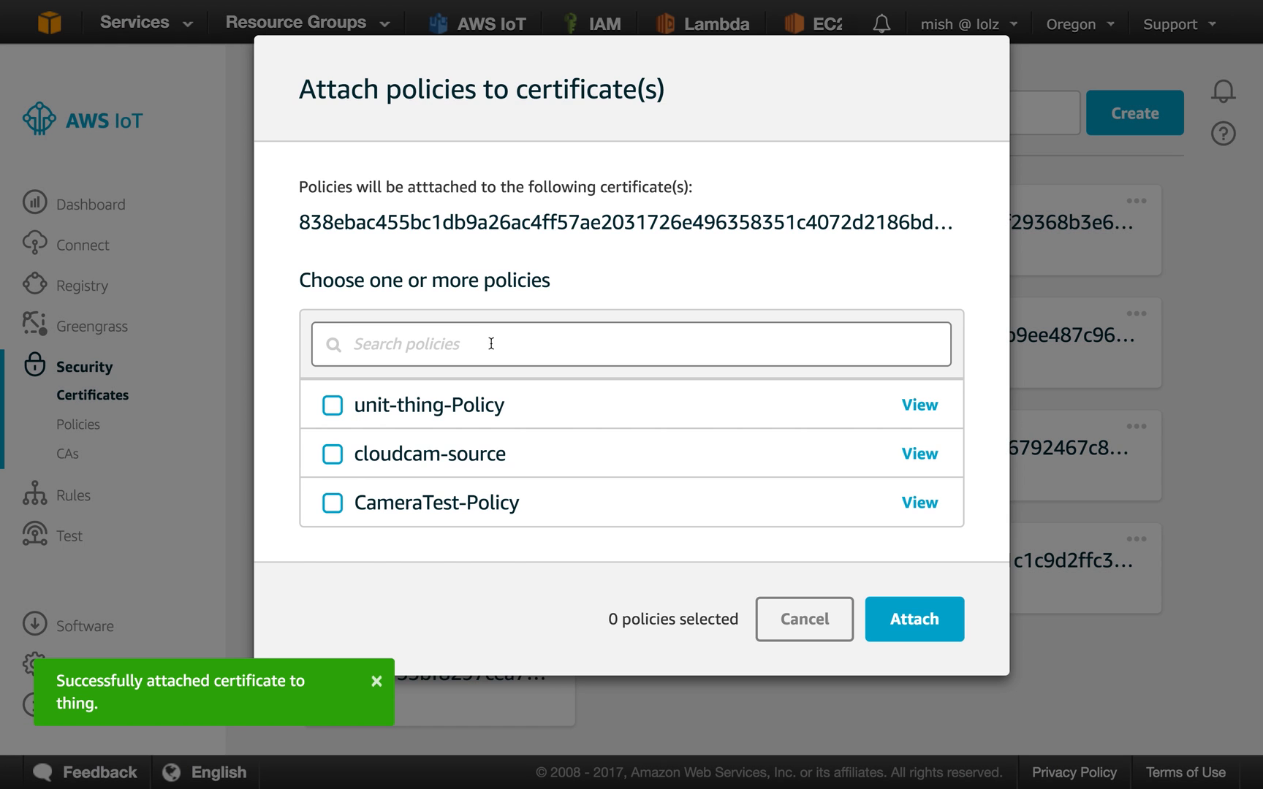
pyautogui.click(333, 407)
pyautogui.click(914, 619)
# Switch to Terminal, recall the python3 ThingShadowEcho.py command and review its root-CA.crt, unit-thing.cert.pem, unit-thing.private.key and endpoint arguments.
pyautogui.hotkey('ctrl', 'Left')
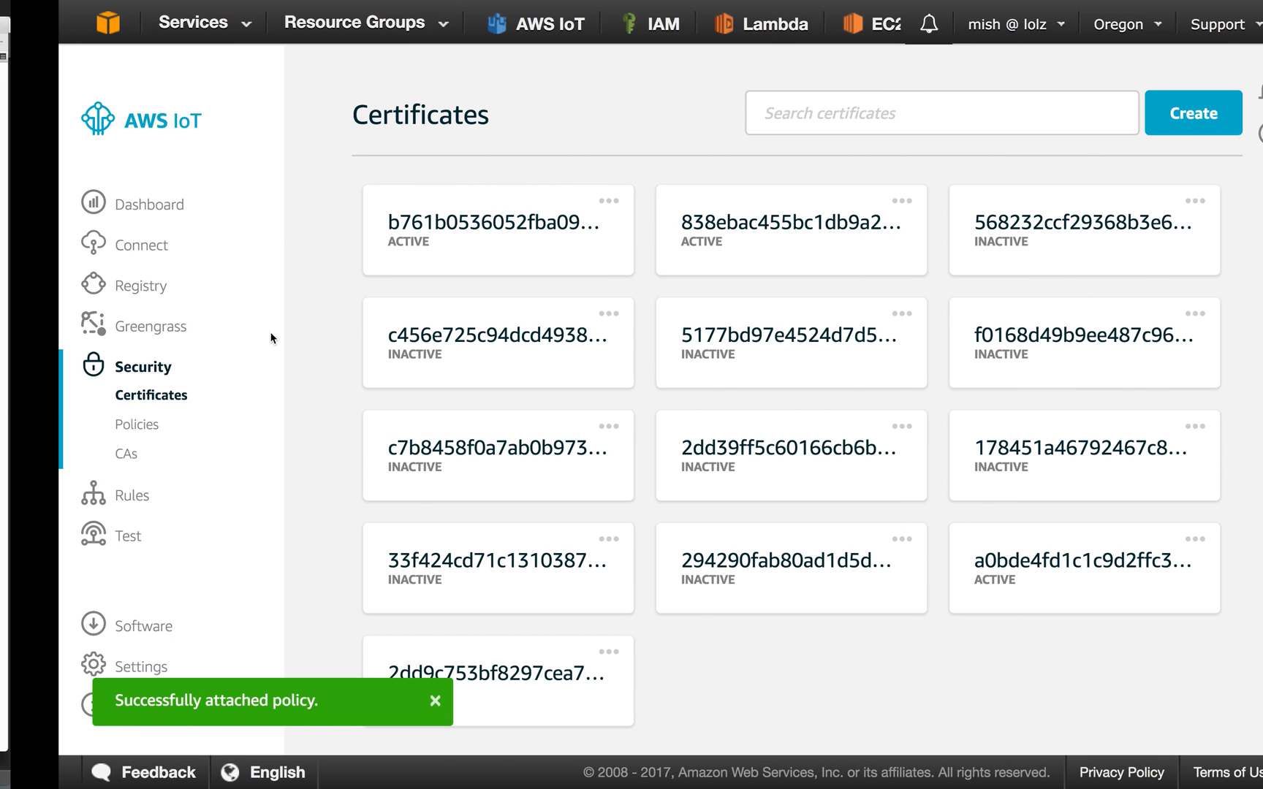
pyautogui.press('Up')
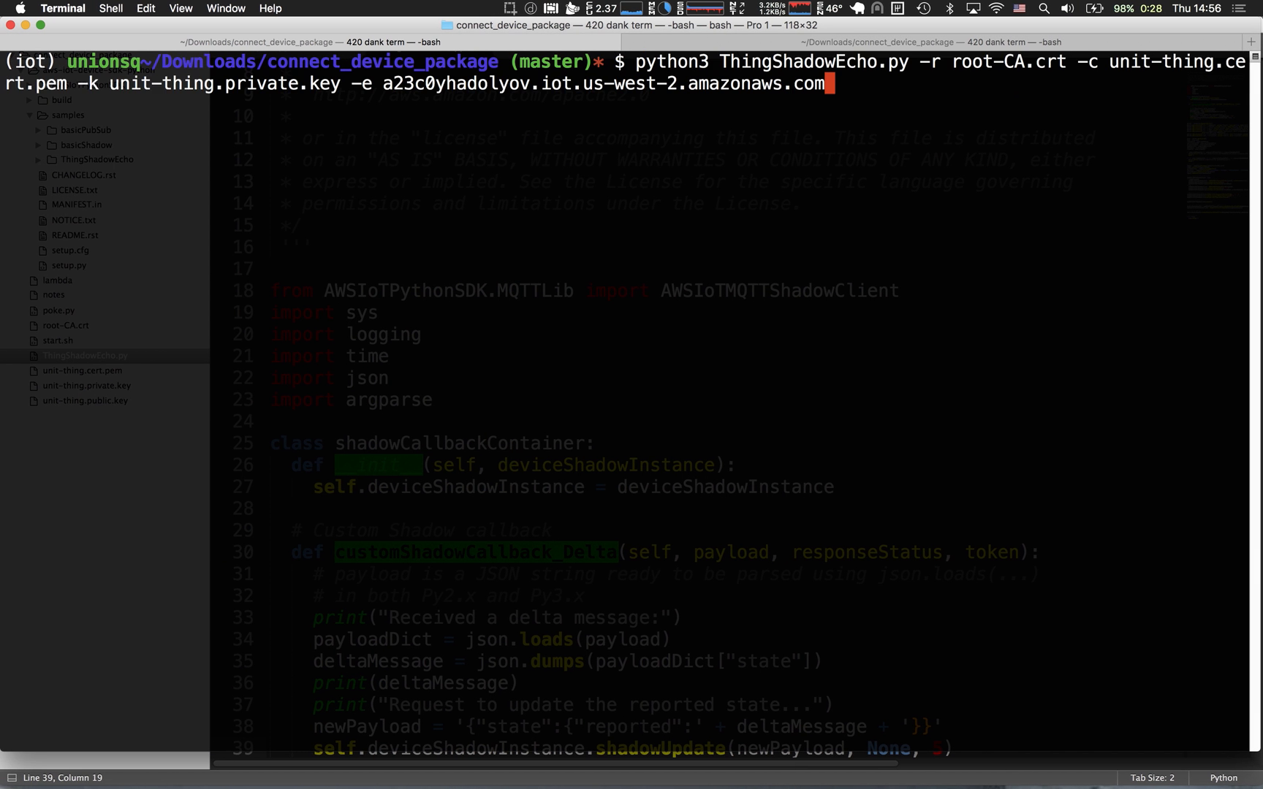
pyautogui.doubleClick(793, 61)
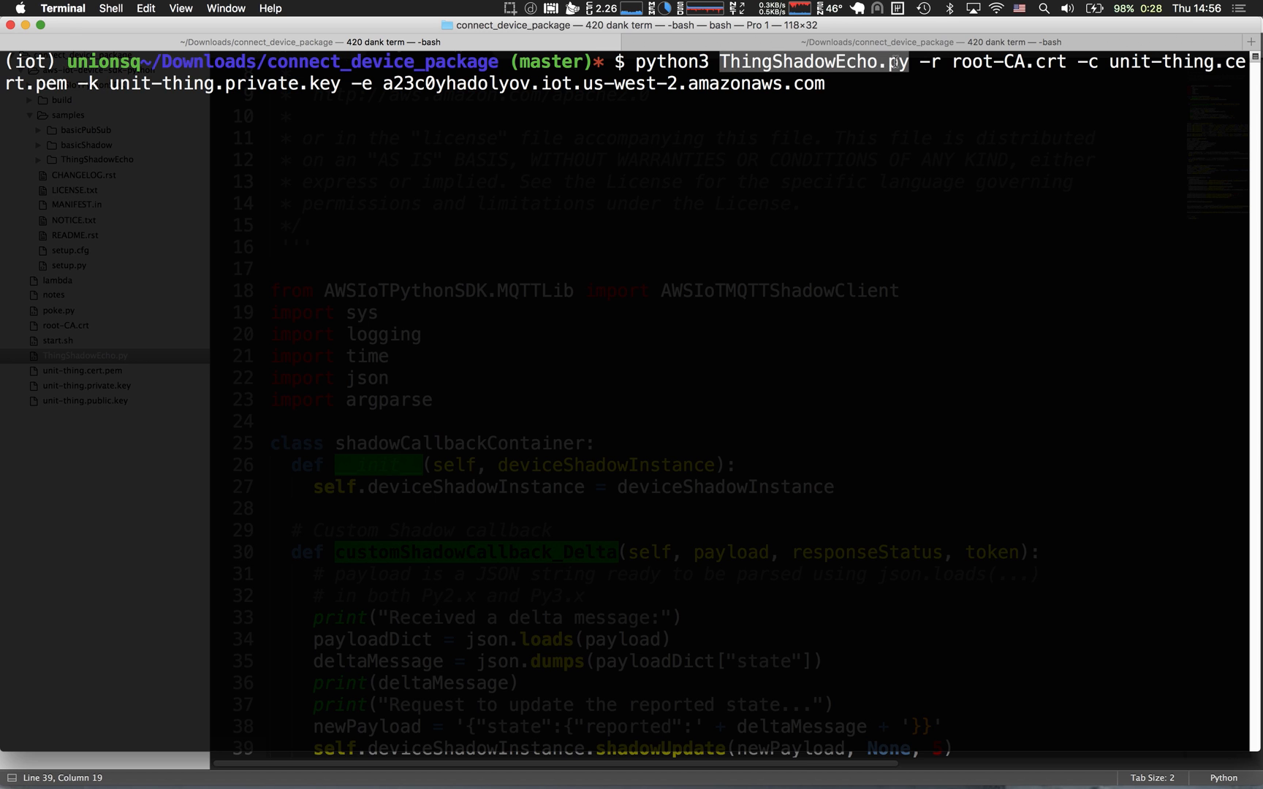
pyautogui.doubleClick(1041, 60)
pyautogui.moveTo(1125, 61); pyautogui.dragTo(340, 84)
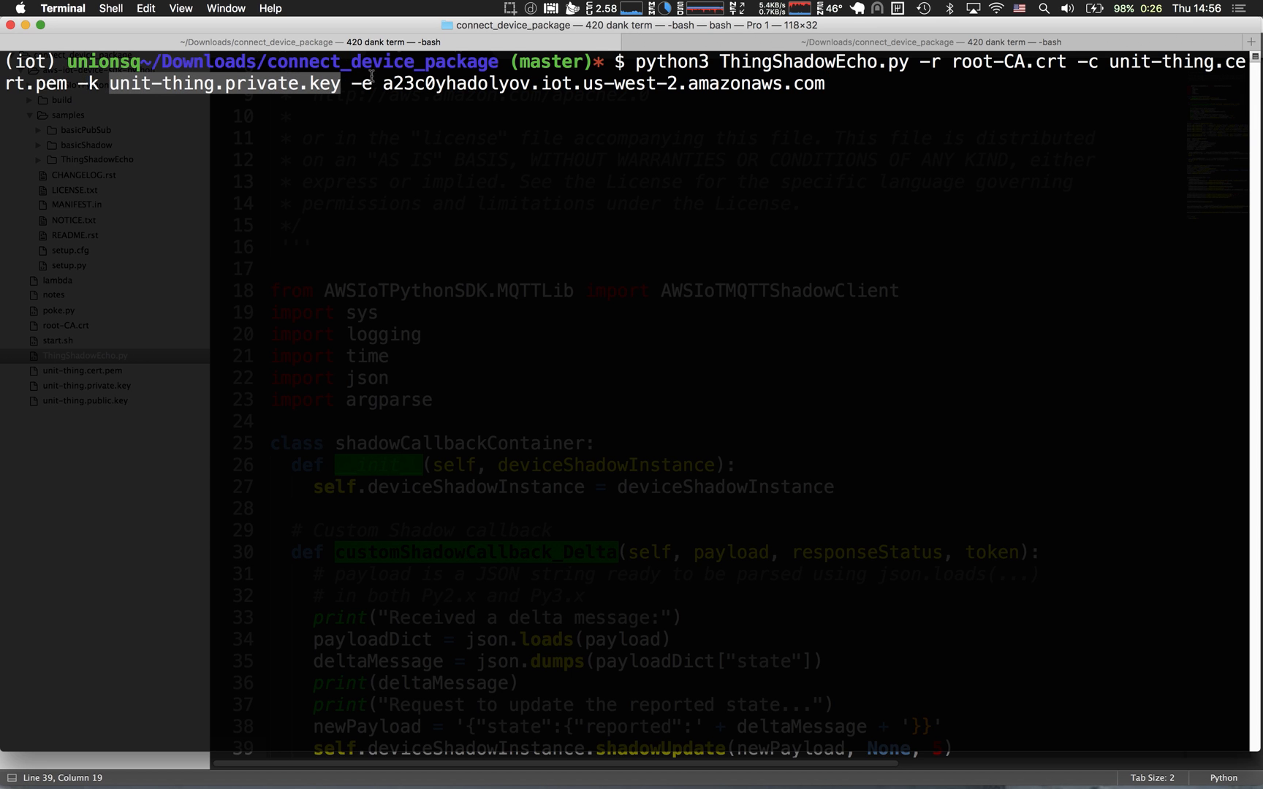
pyautogui.moveTo(411, 86); pyautogui.dragTo(644, 81)
pyautogui.click(641, 83)
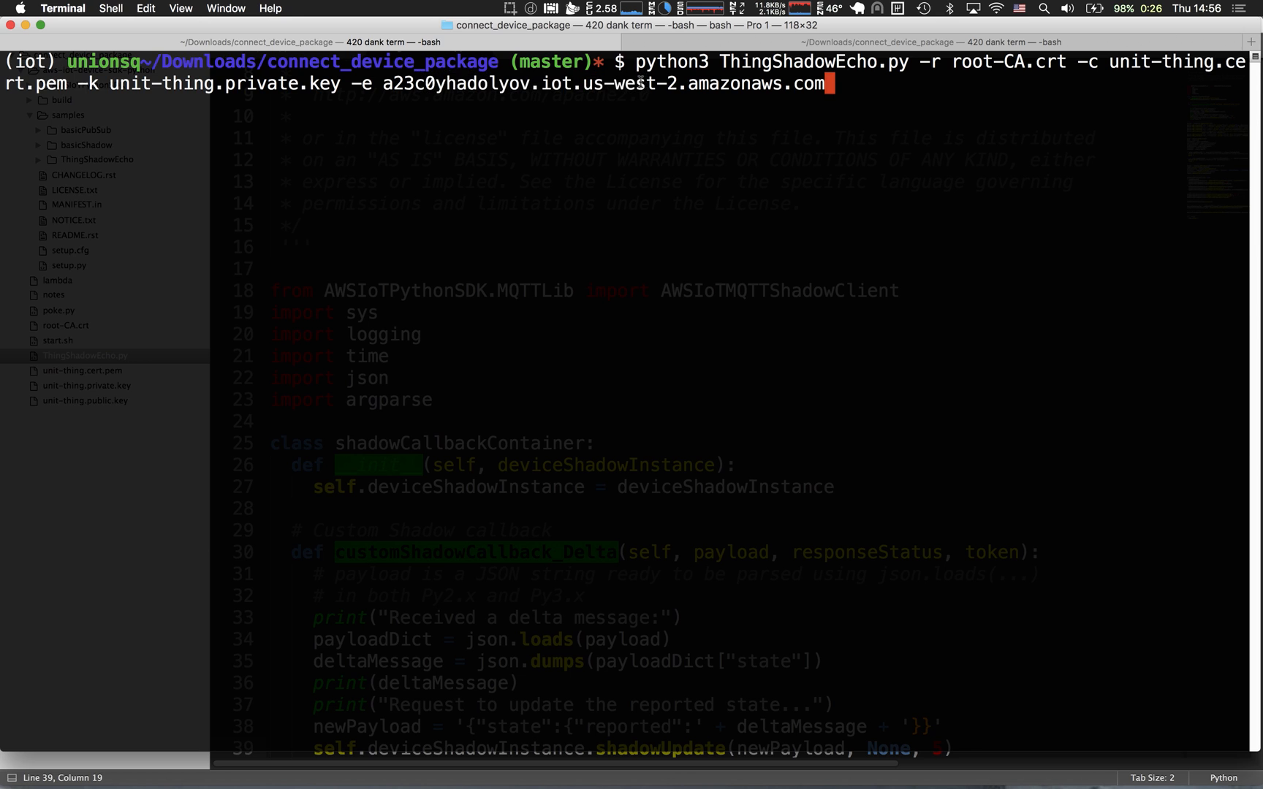
# Check the custom endpoint in the AWS IoT console settings and run the prepared ThingShadowEcho.py command in Terminal.
pyautogui.hotkey('ctrl', 'Right')
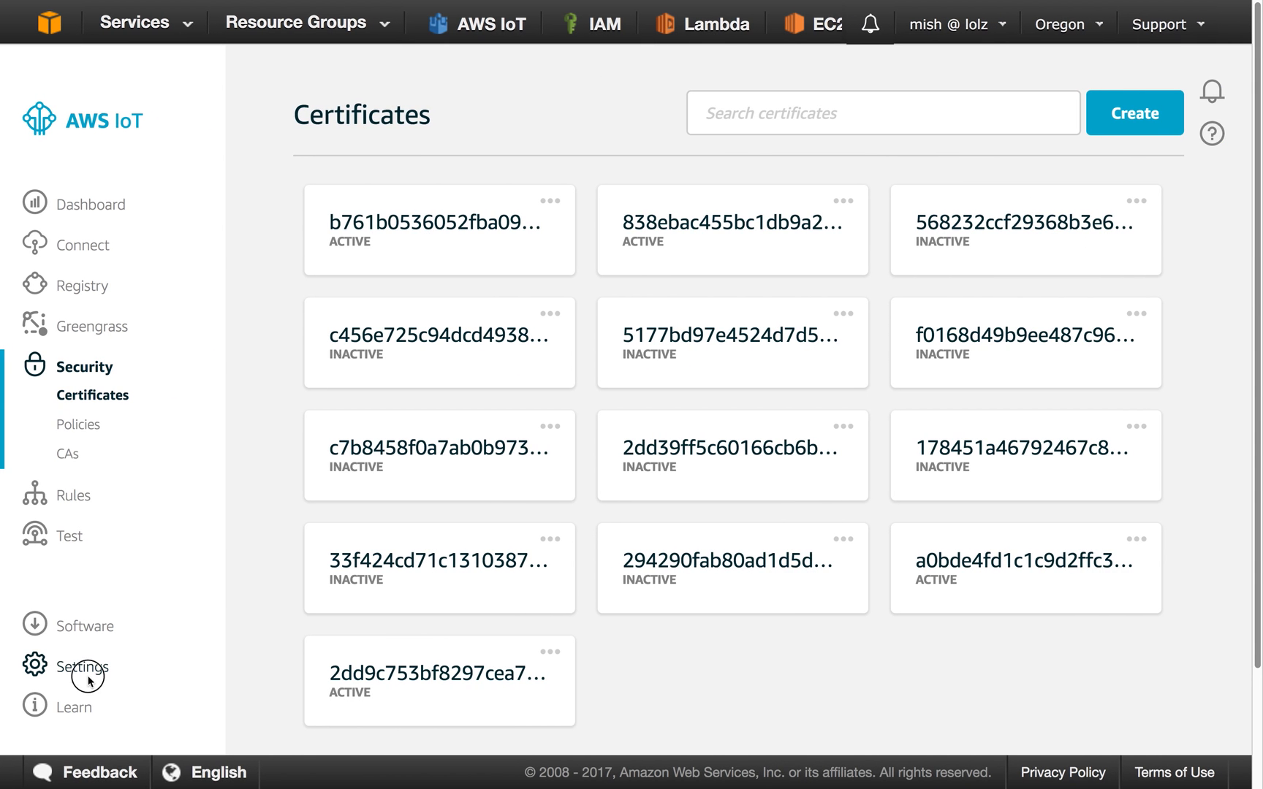
pyautogui.click(87, 676)
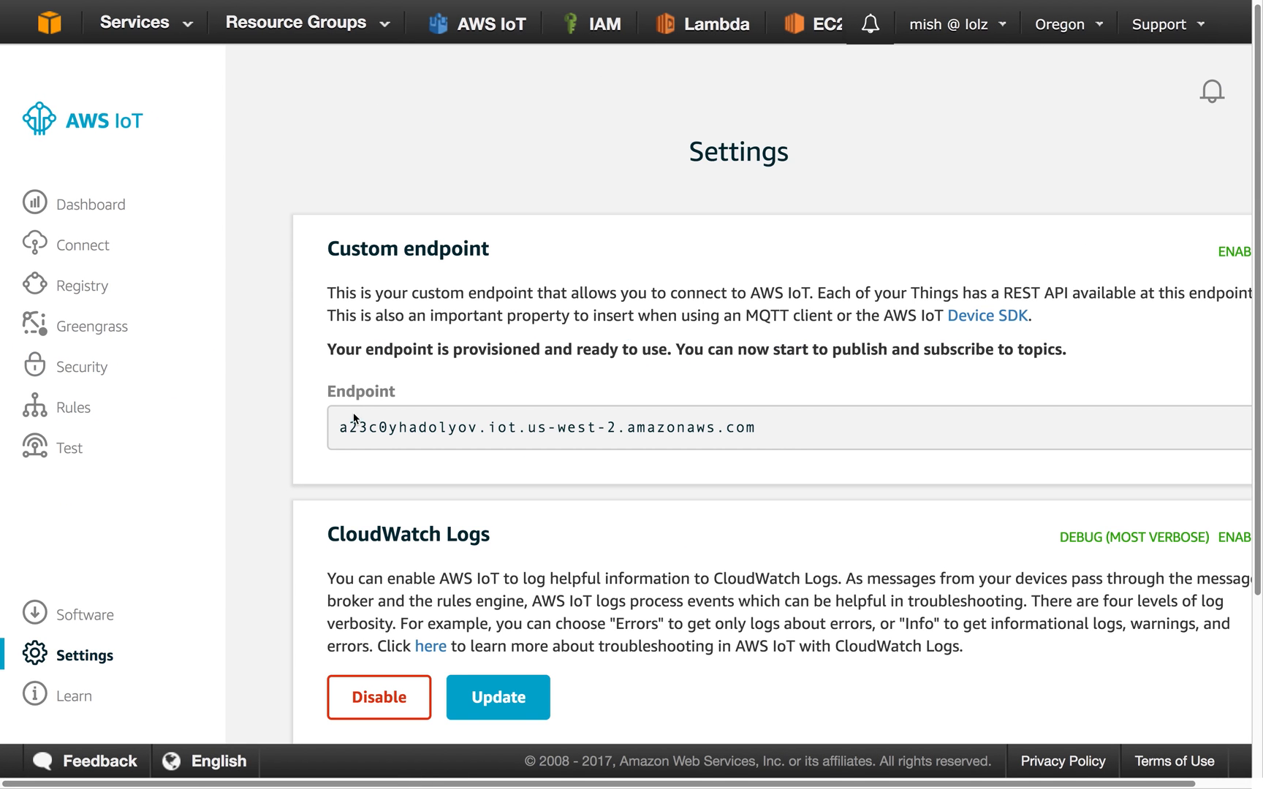
pyautogui.moveTo(340, 423); pyautogui.dragTo(766, 431)
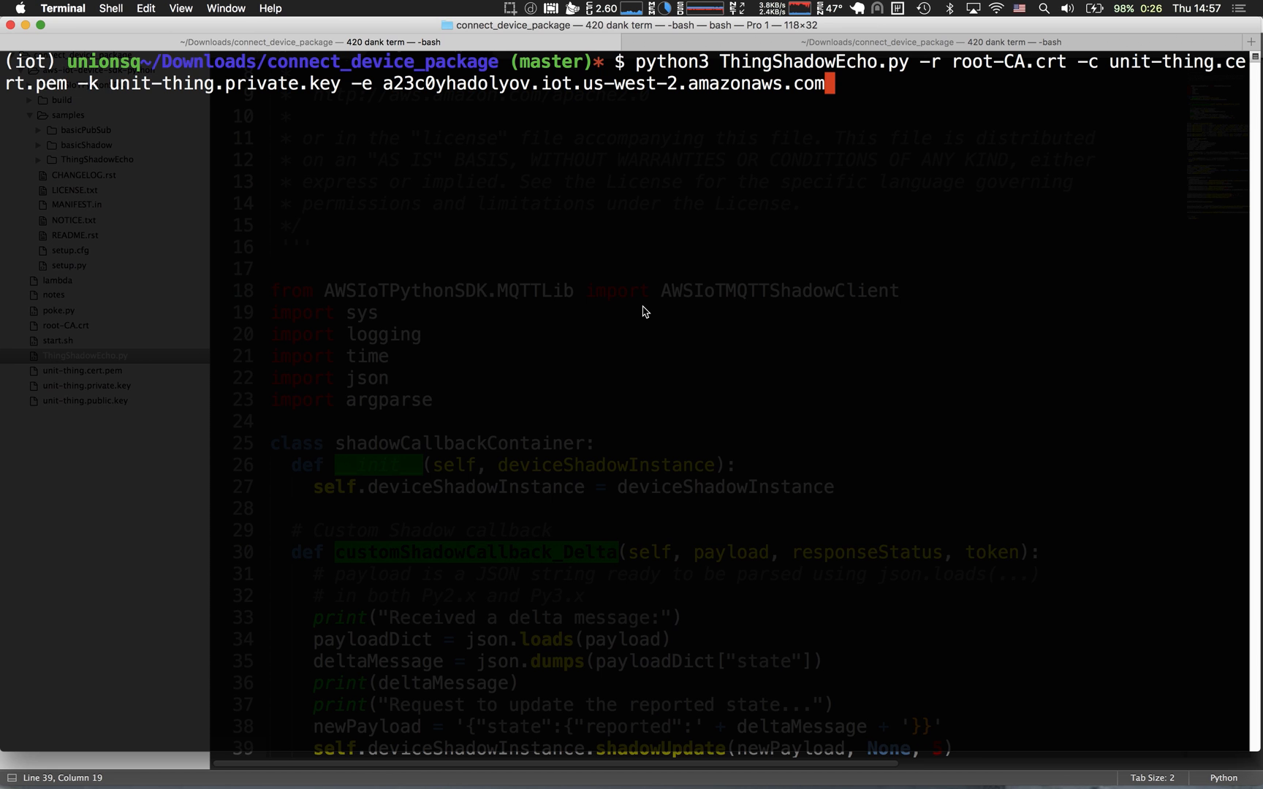
pyautogui.press('Return')
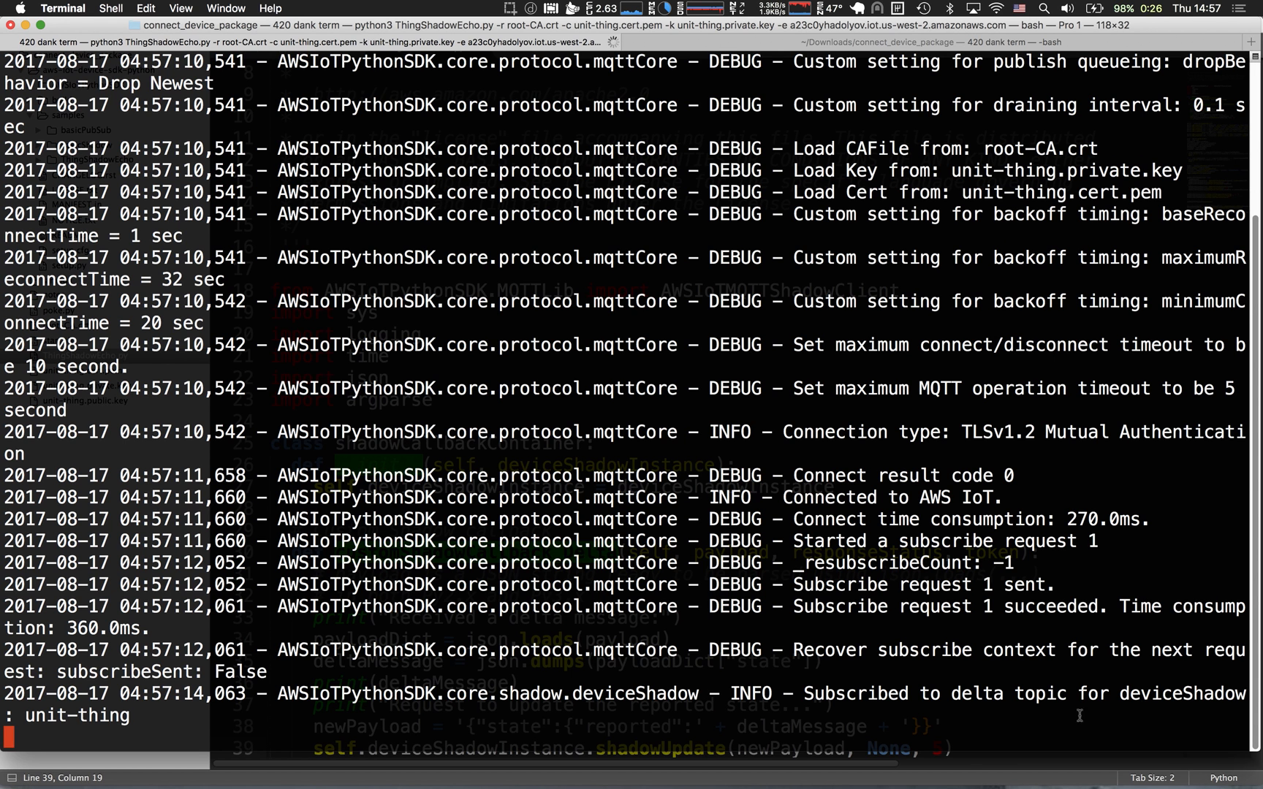
# Check the subscribed thing name in the Terminal log, then switch to the AWS IoT console and open unit-thing's shadow document.
pyautogui.moveTo(951, 694); pyautogui.dragTo(25, 720)
pyautogui.click(113, 720)
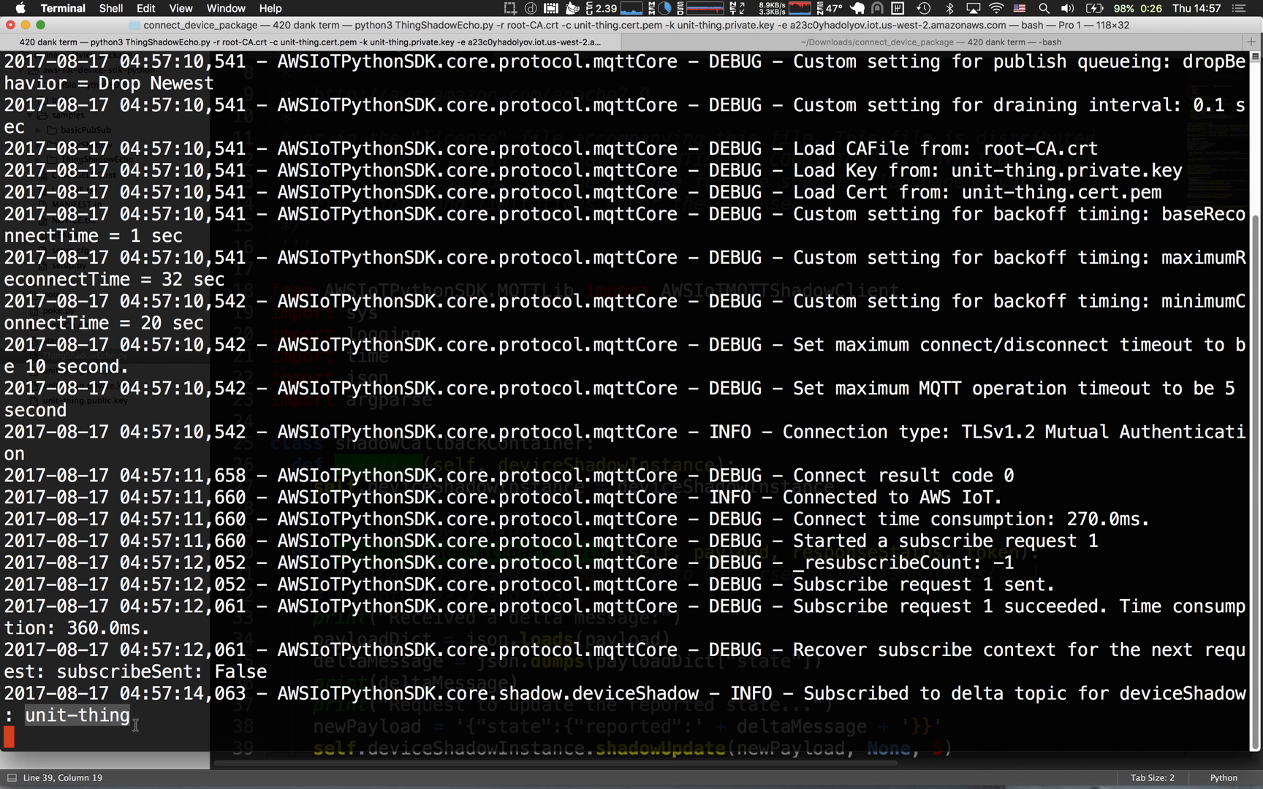
pyautogui.hotkey('ctrl', 'Right')
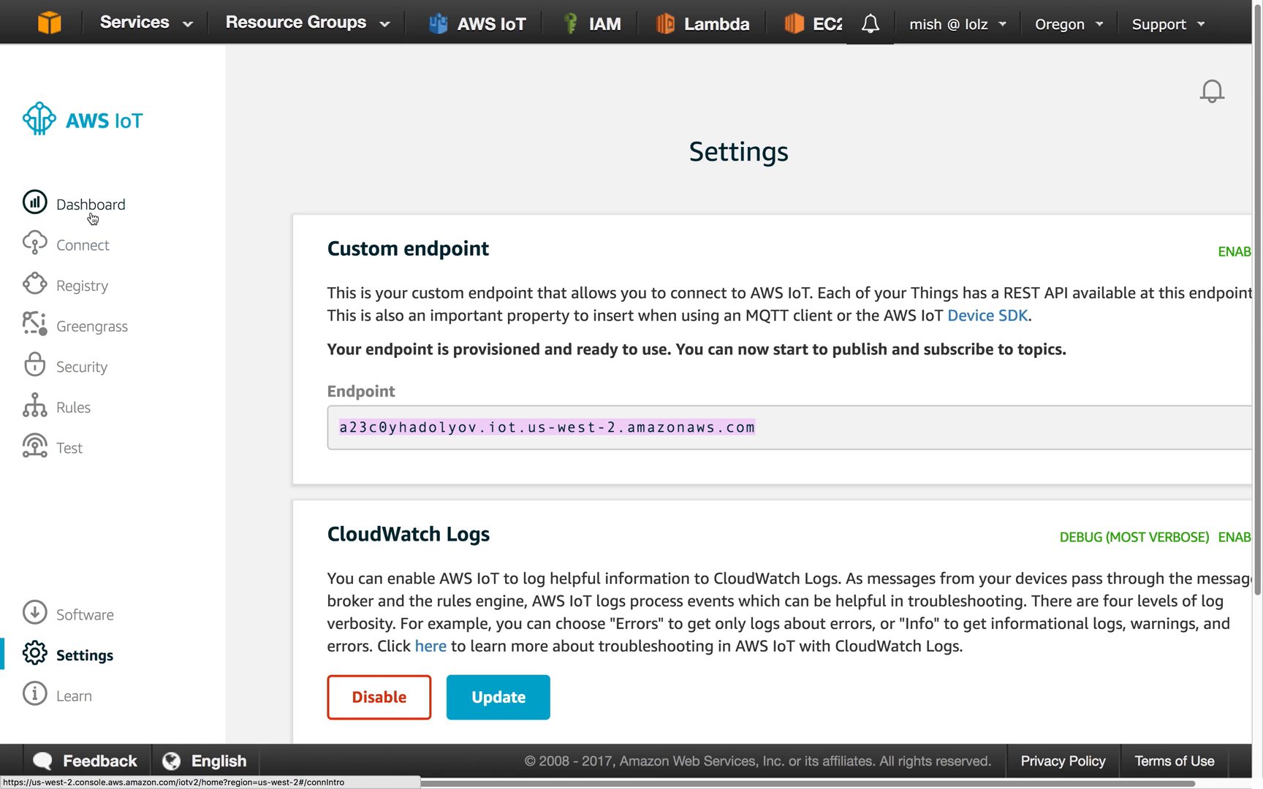
pyautogui.click(95, 286)
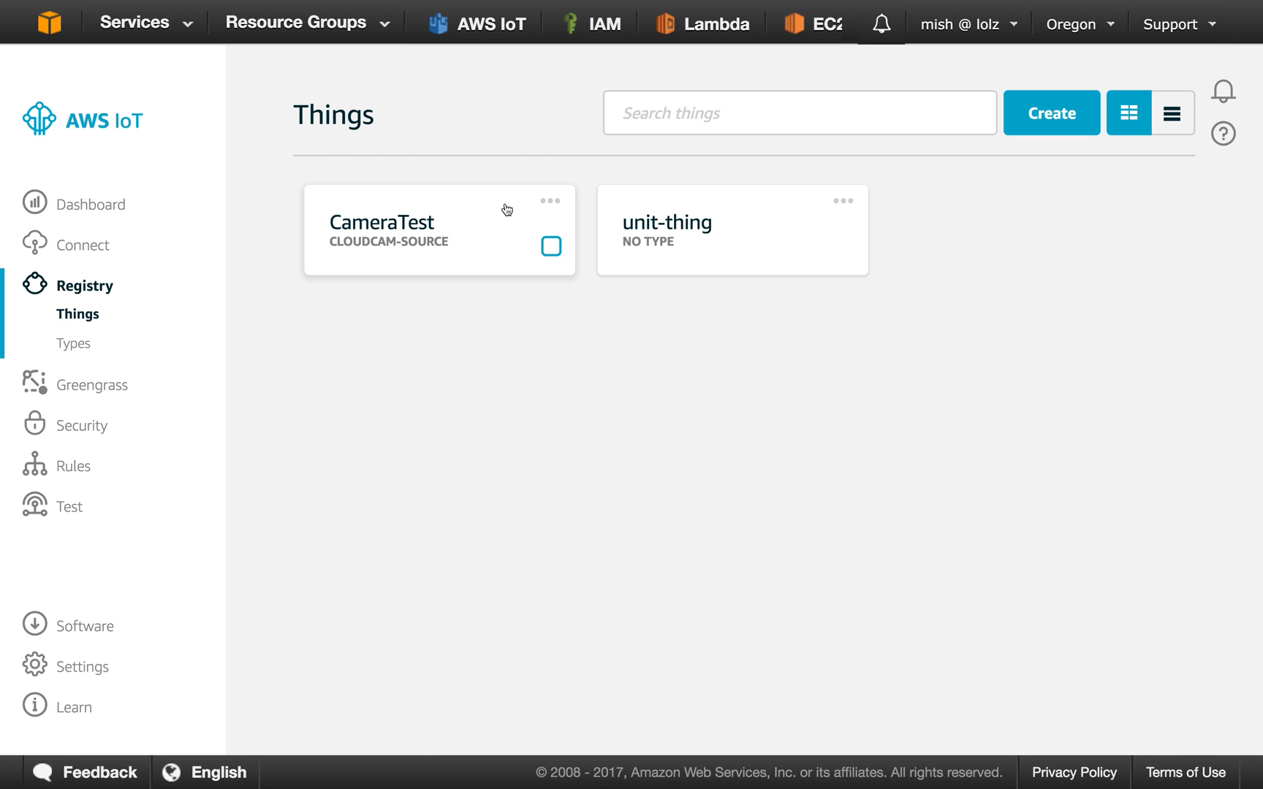
pyautogui.click(842, 202)
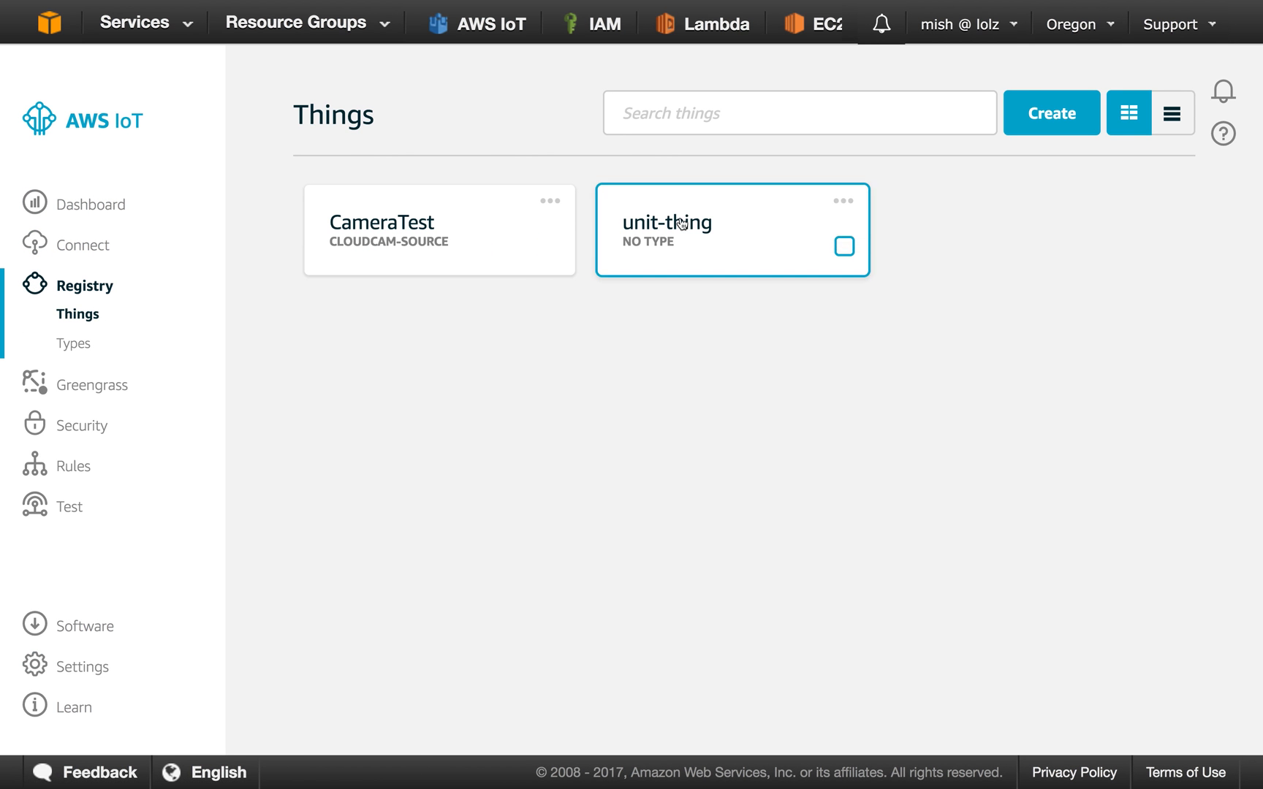
pyautogui.click(657, 222)
pyautogui.click(152, 373)
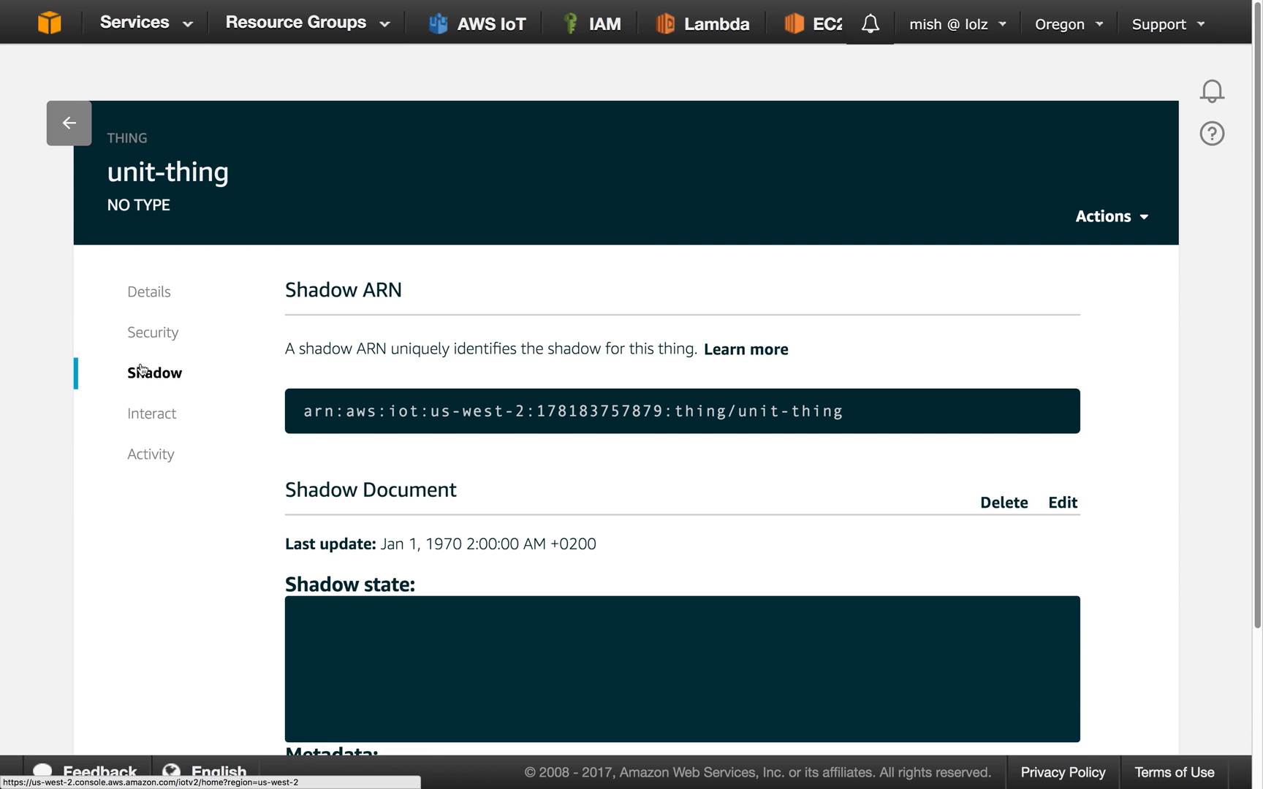
pyautogui.scroll(-2, 420, 463)
pyautogui.scroll(-1, 259, 497)
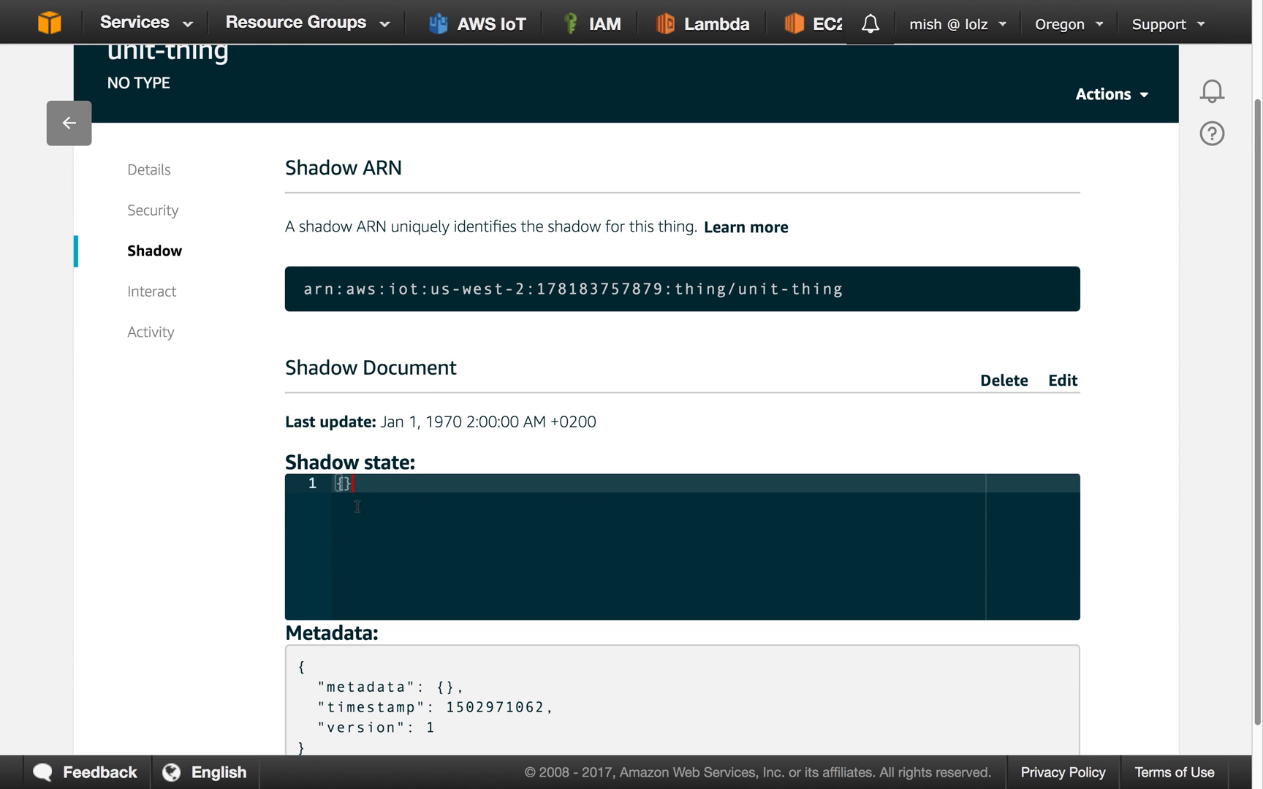
pyautogui.scroll(-1, 377, 485)
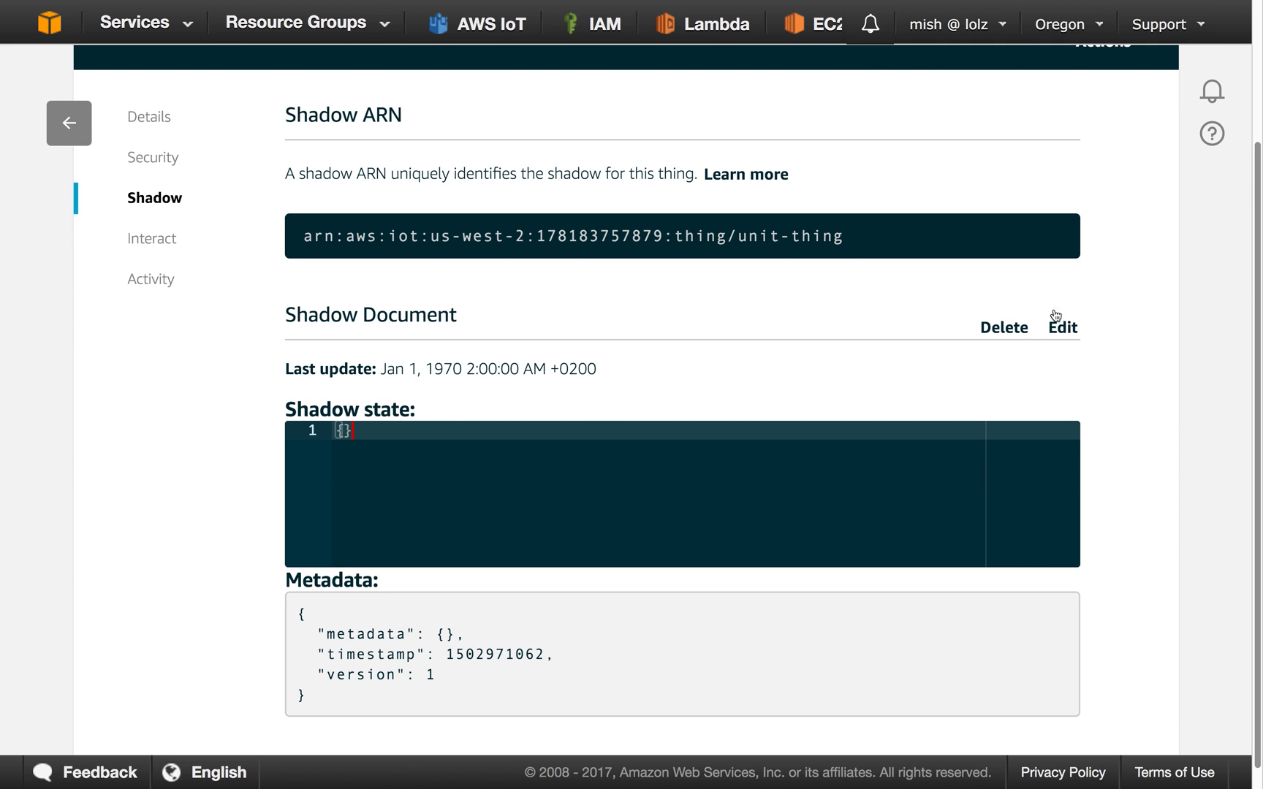
# Edit unit-thing's shadow state to {"desired": {"doStuff": "NOW"}} and save the shadow document.
pyautogui.click(1067, 331)
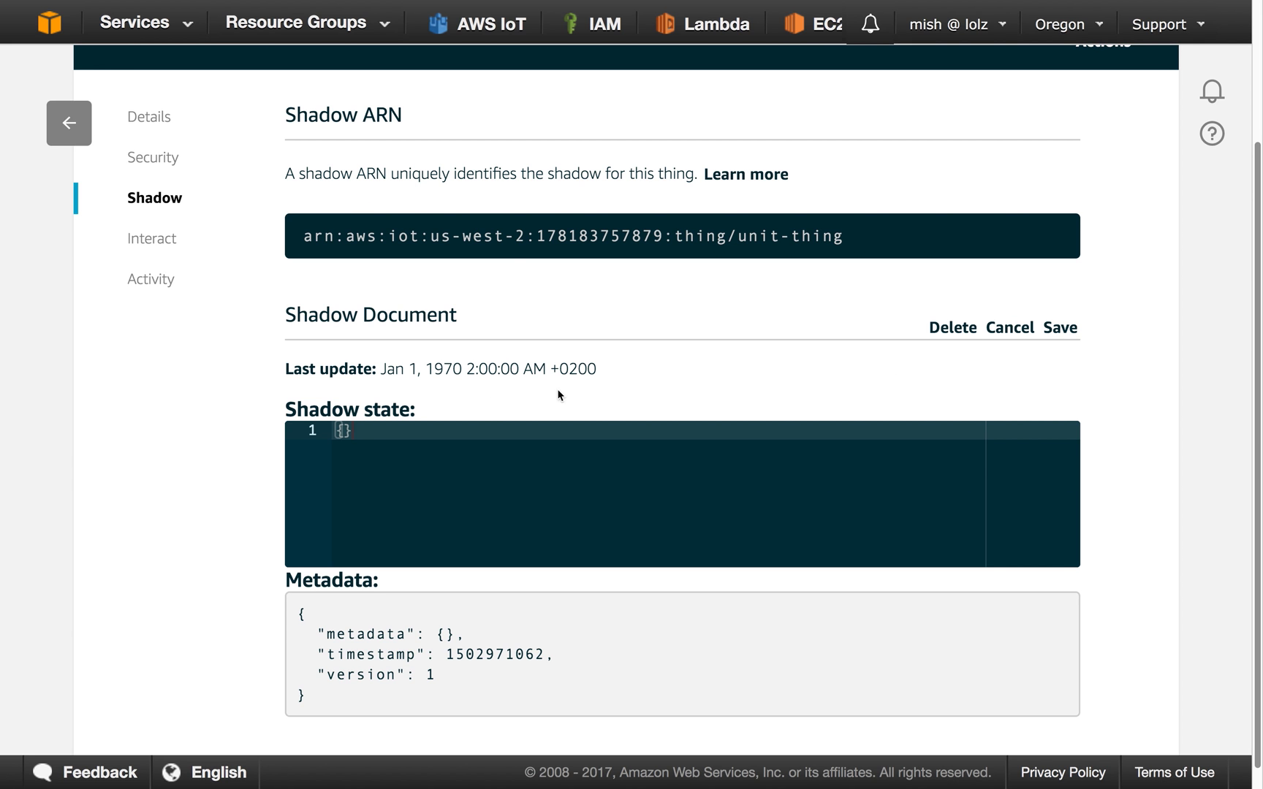
pyautogui.click(358, 440)
pyautogui.press('BackSpace')
pyautogui.press('Return')
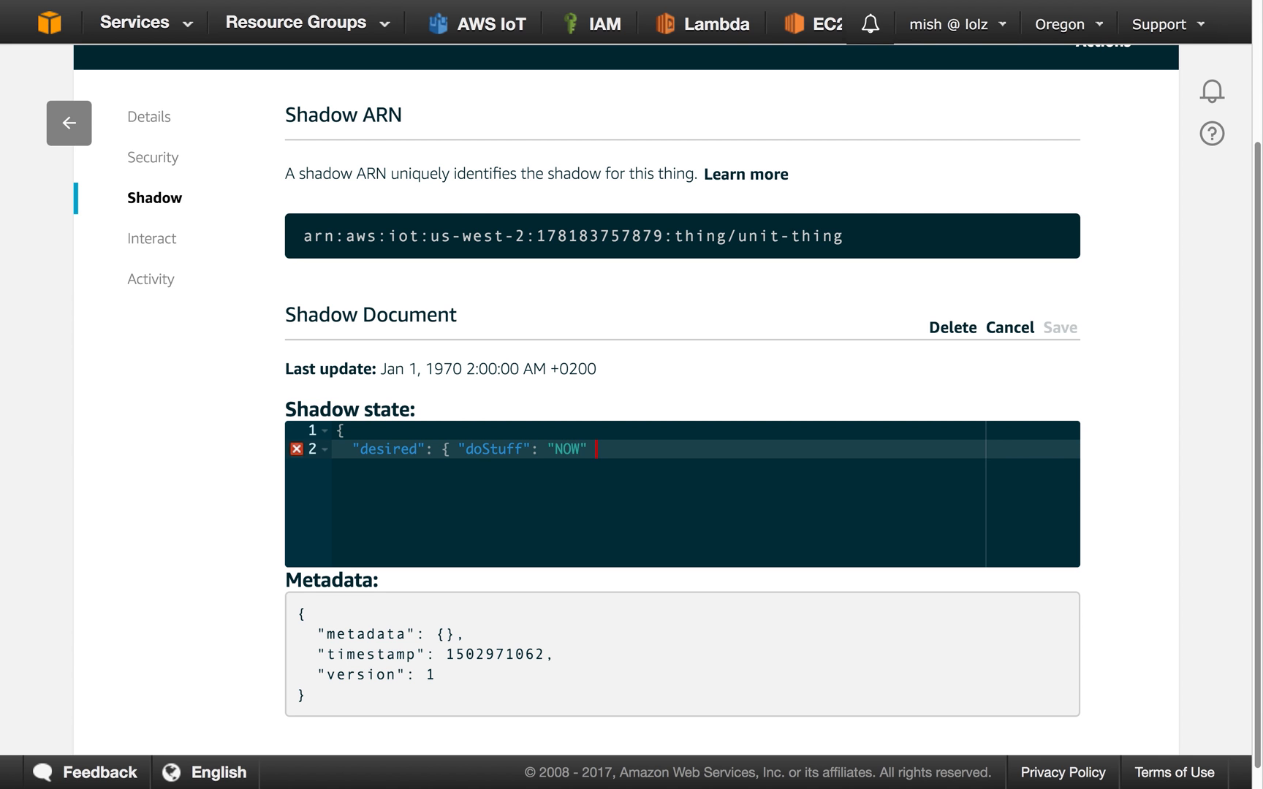
pyautogui.press('Return')
pyautogui.write('}')
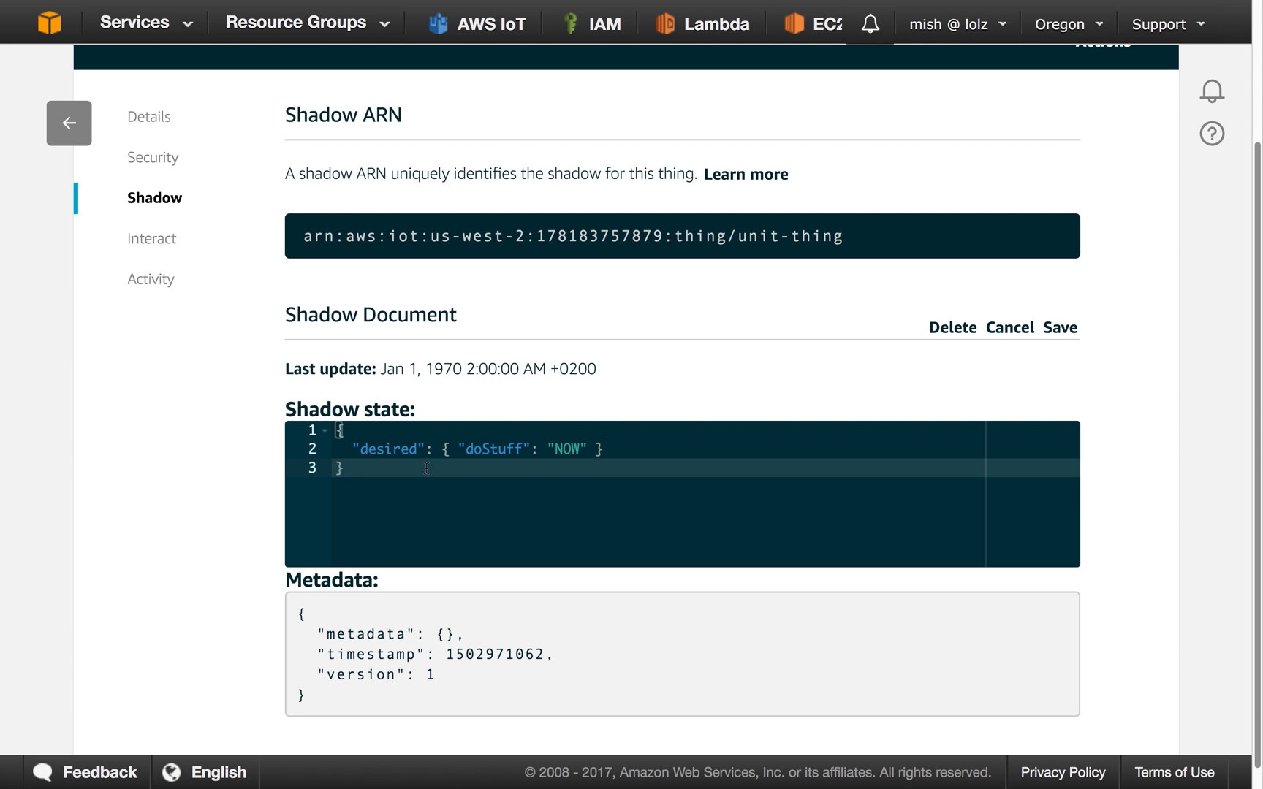
pyautogui.click(653, 447)
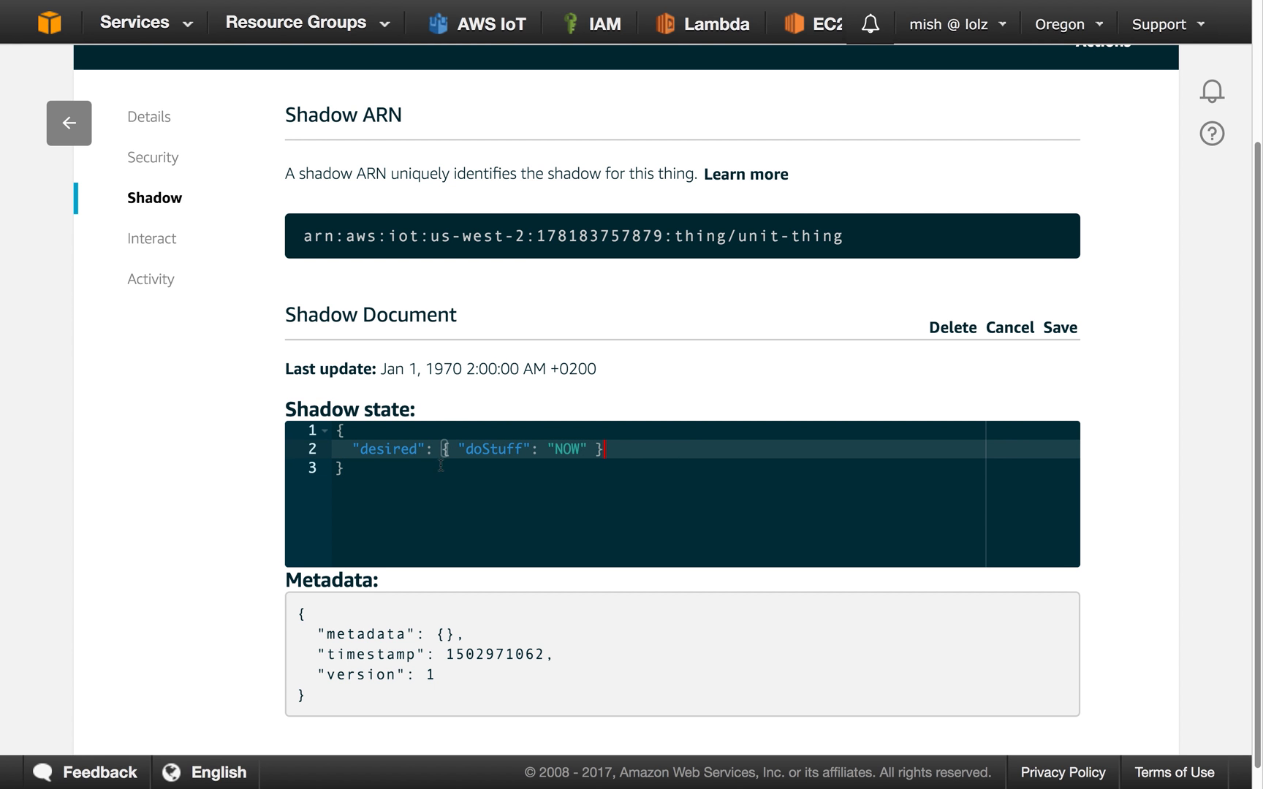
pyautogui.scroll(-1, 391, 455)
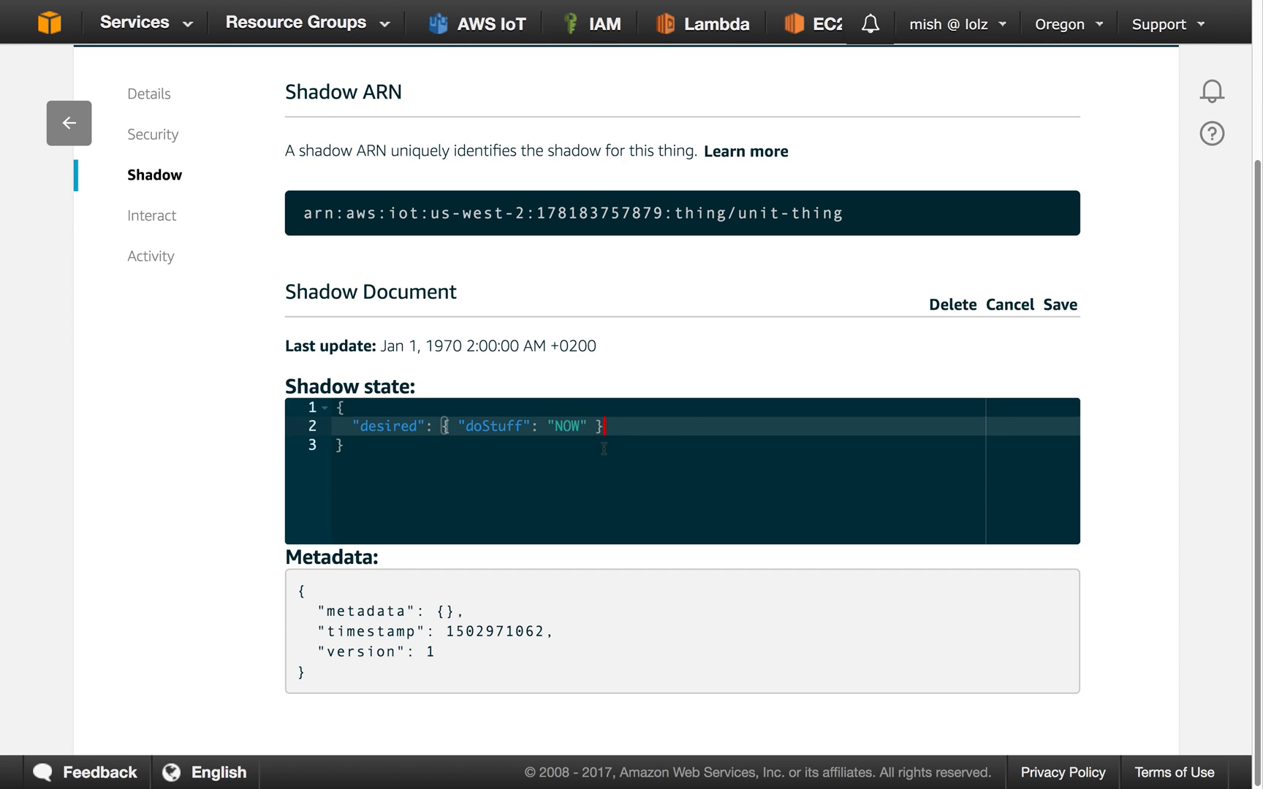
pyautogui.click(1062, 308)
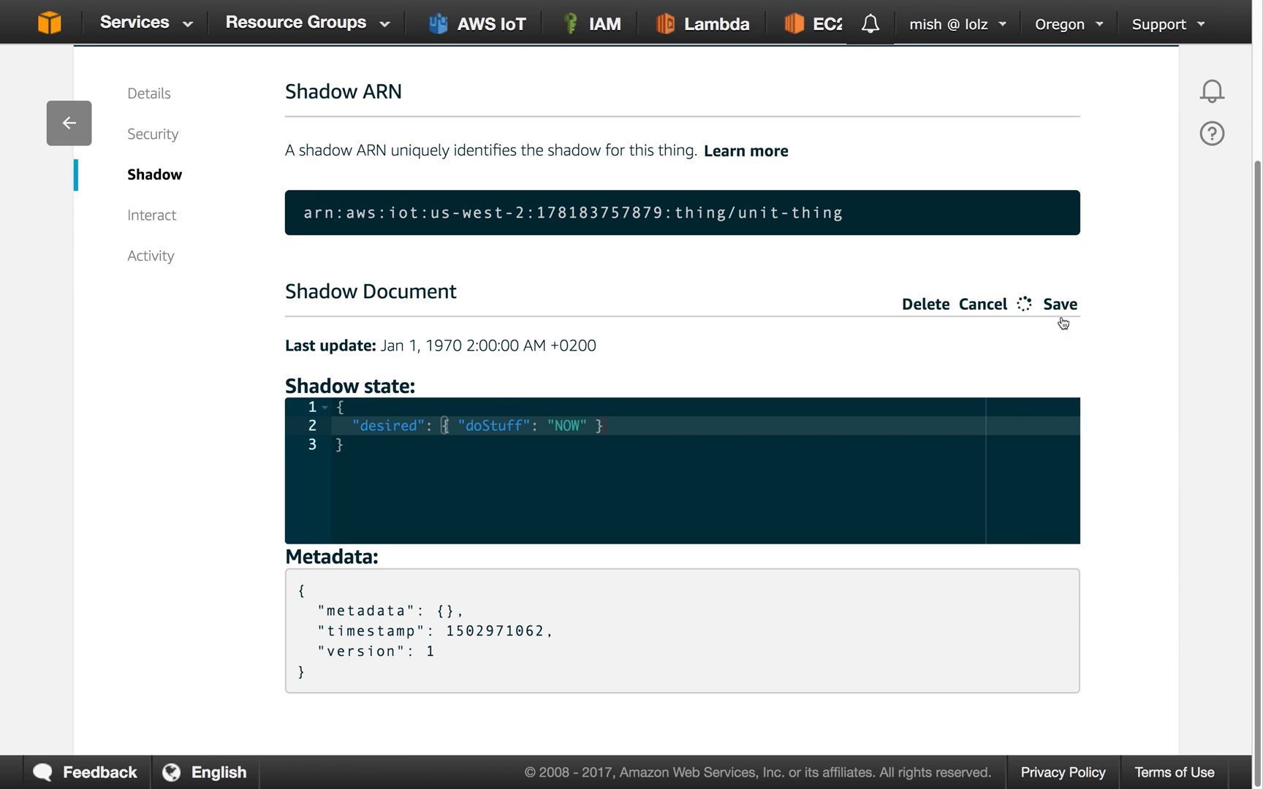
# Switch to Terminal and examine the received delta message and the request to update the reported state in the client output.
pyautogui.hotkey('ctrl', 'Left')
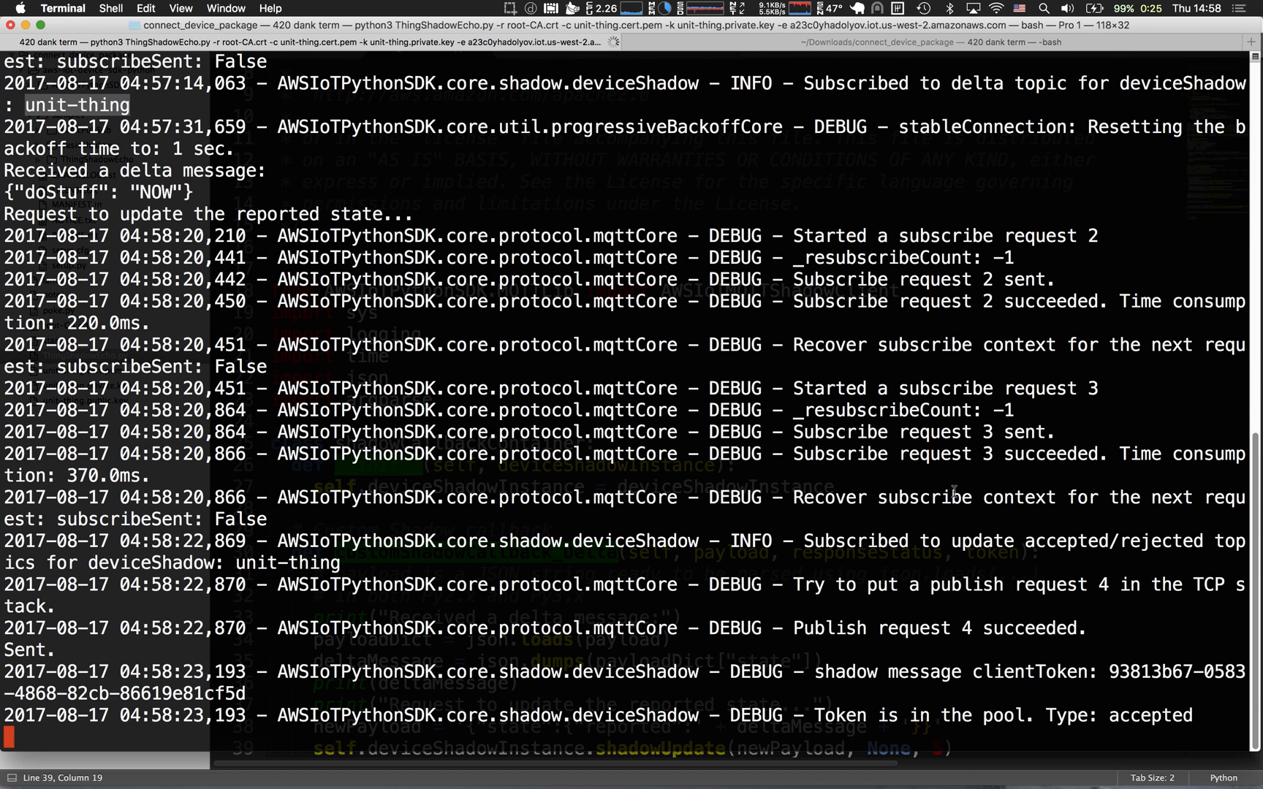
pyautogui.tripleClick(410, 173)
pyautogui.moveTo(410, 173); pyautogui.dragTo(423, 194)
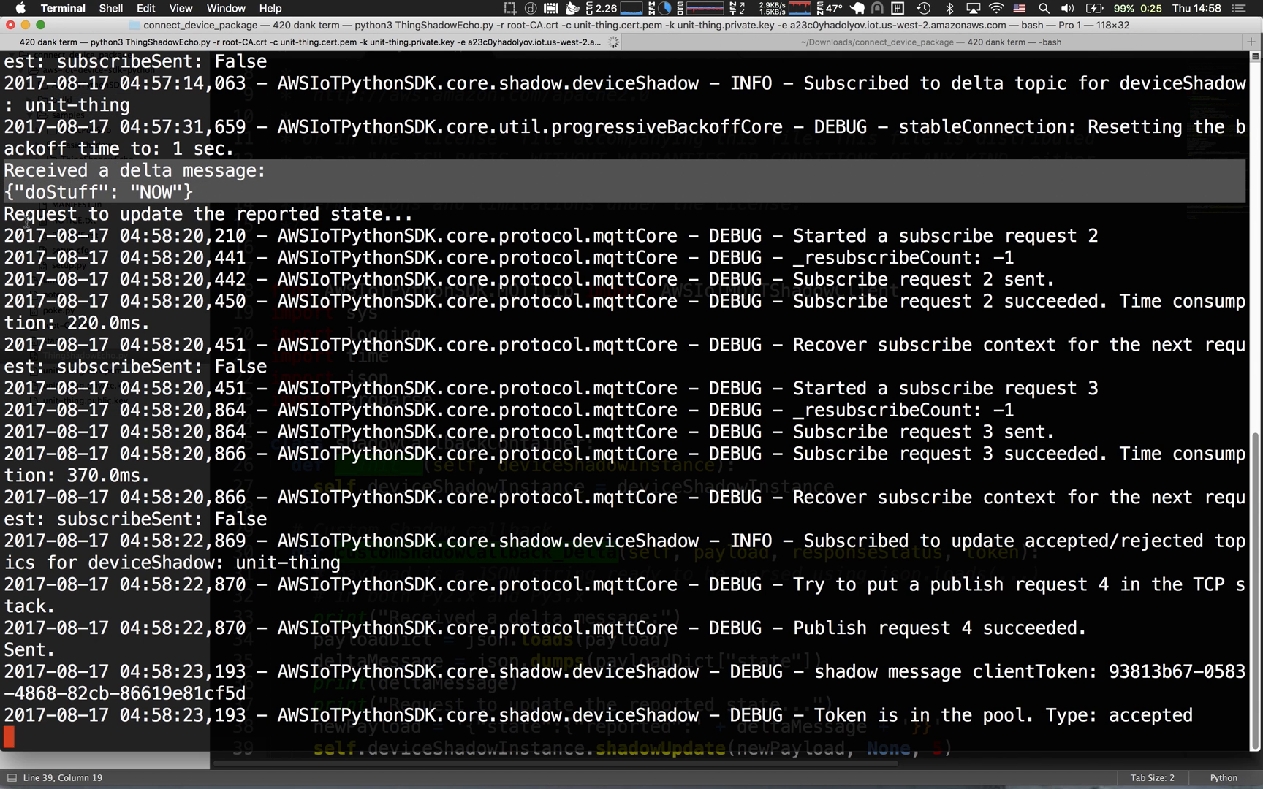
pyautogui.moveTo(13, 194); pyautogui.dragTo(282, 190)
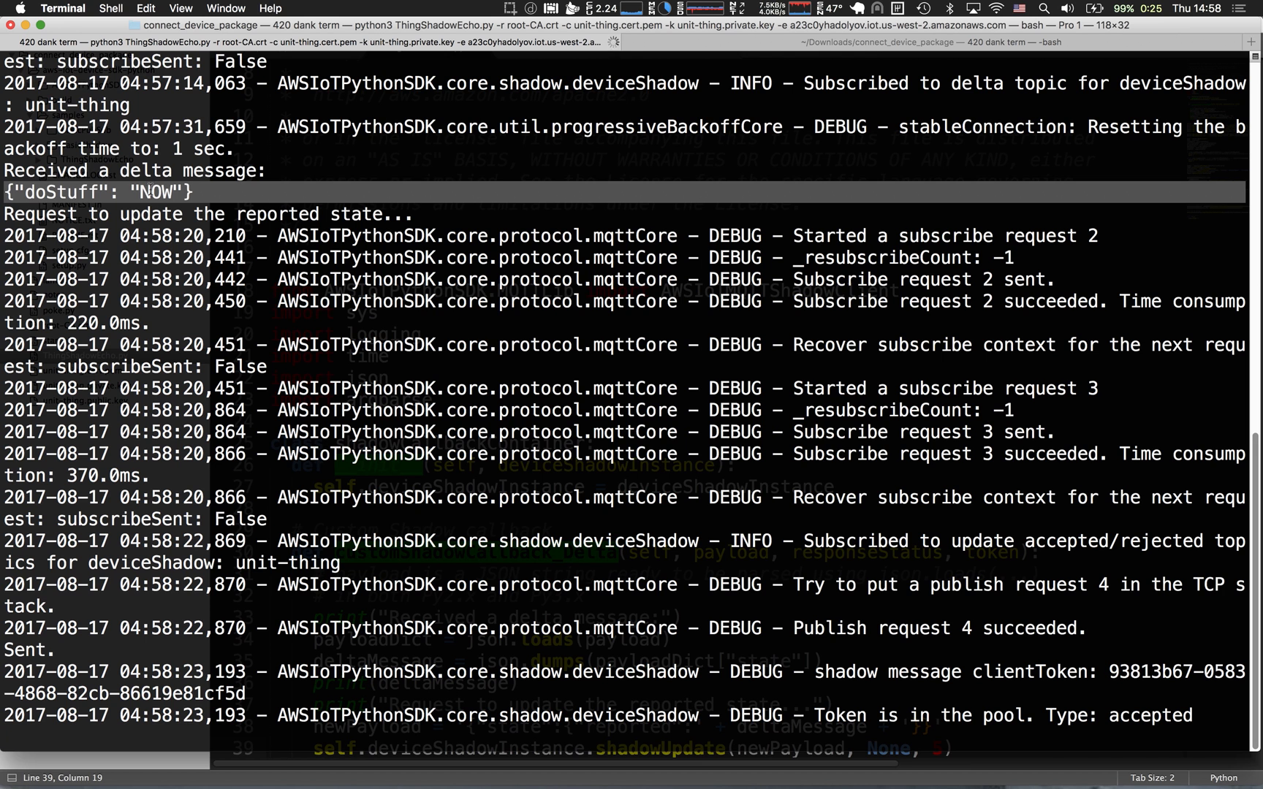
pyautogui.tripleClick(182, 188)
pyautogui.click(204, 185)
pyautogui.moveTo(13, 194); pyautogui.dragTo(217, 193)
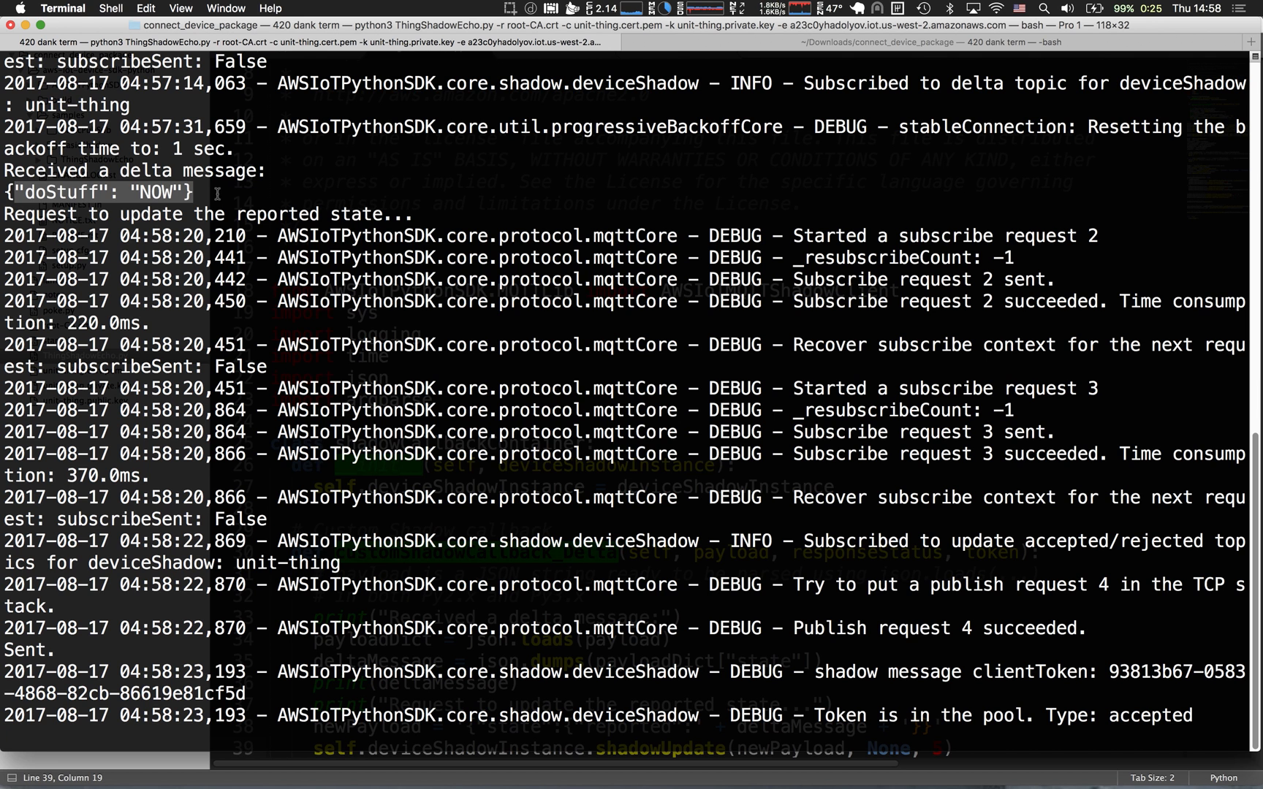
pyautogui.moveTo(217, 194); pyautogui.dragTo(9, 193)
pyautogui.tripleClick(9, 192)
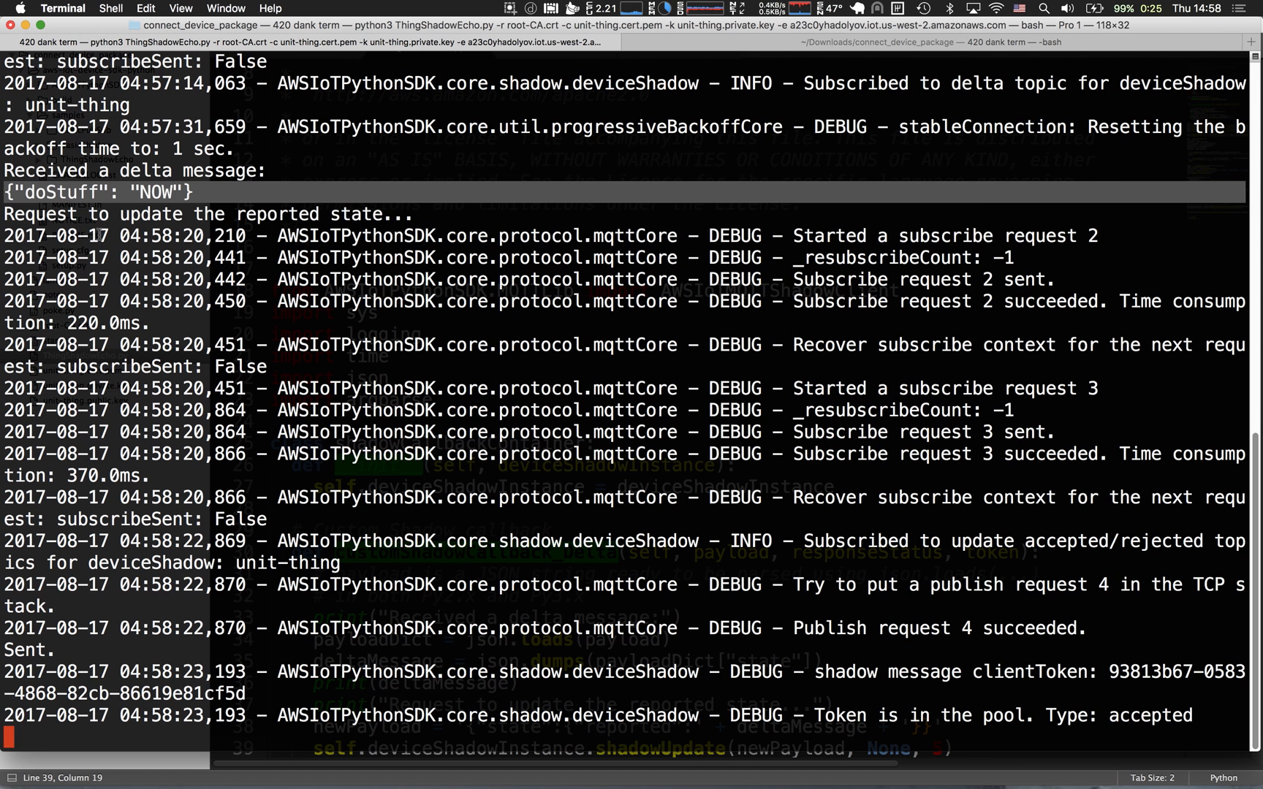
pyautogui.tripleClick(59, 218)
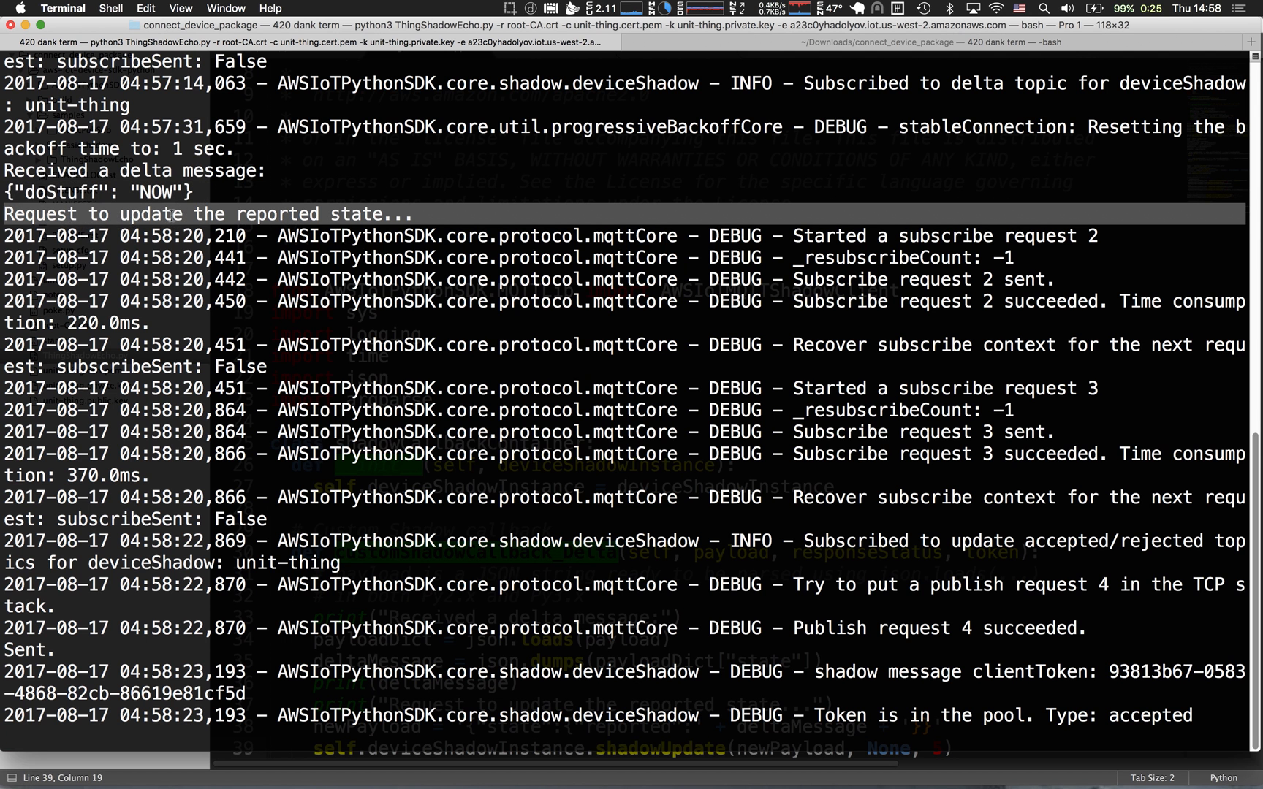
# Switch to the AWS IoT console, review the reported section of unit-thing's shadow state and return to the list of things.
pyautogui.hotkey('ctrl', 'Right')
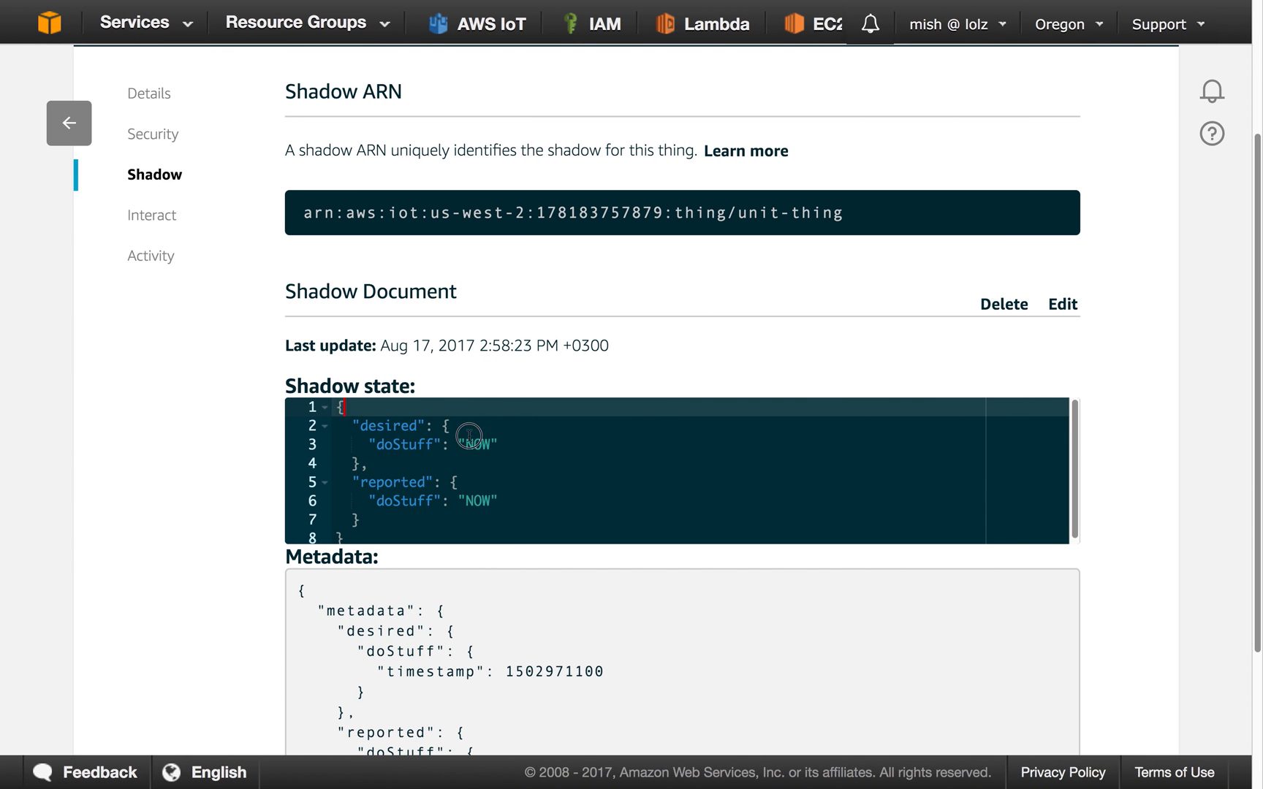
pyautogui.click(442, 483)
pyautogui.moveTo(440, 483); pyautogui.dragTo(441, 520)
pyautogui.scroll(-1, 438, 493)
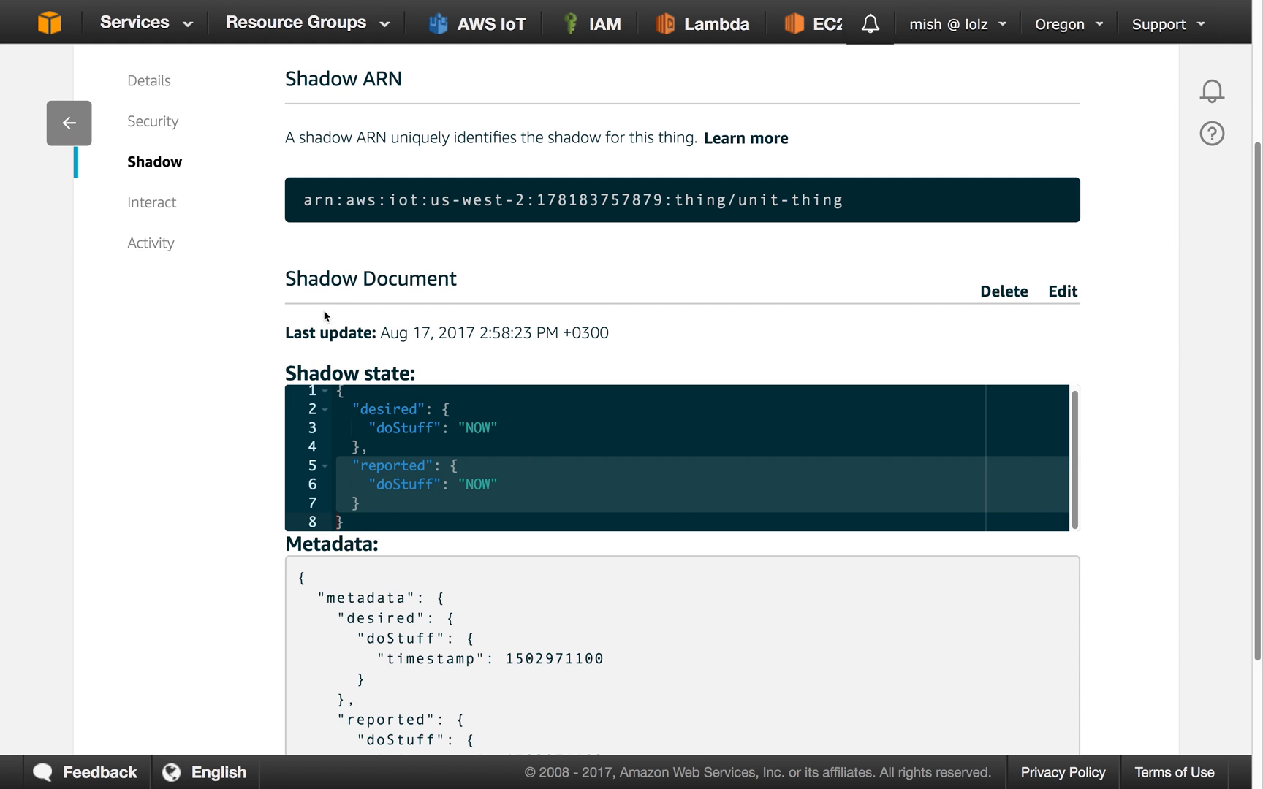
pyautogui.scroll(1, 234, 290)
pyautogui.scroll(5, 235, 290)
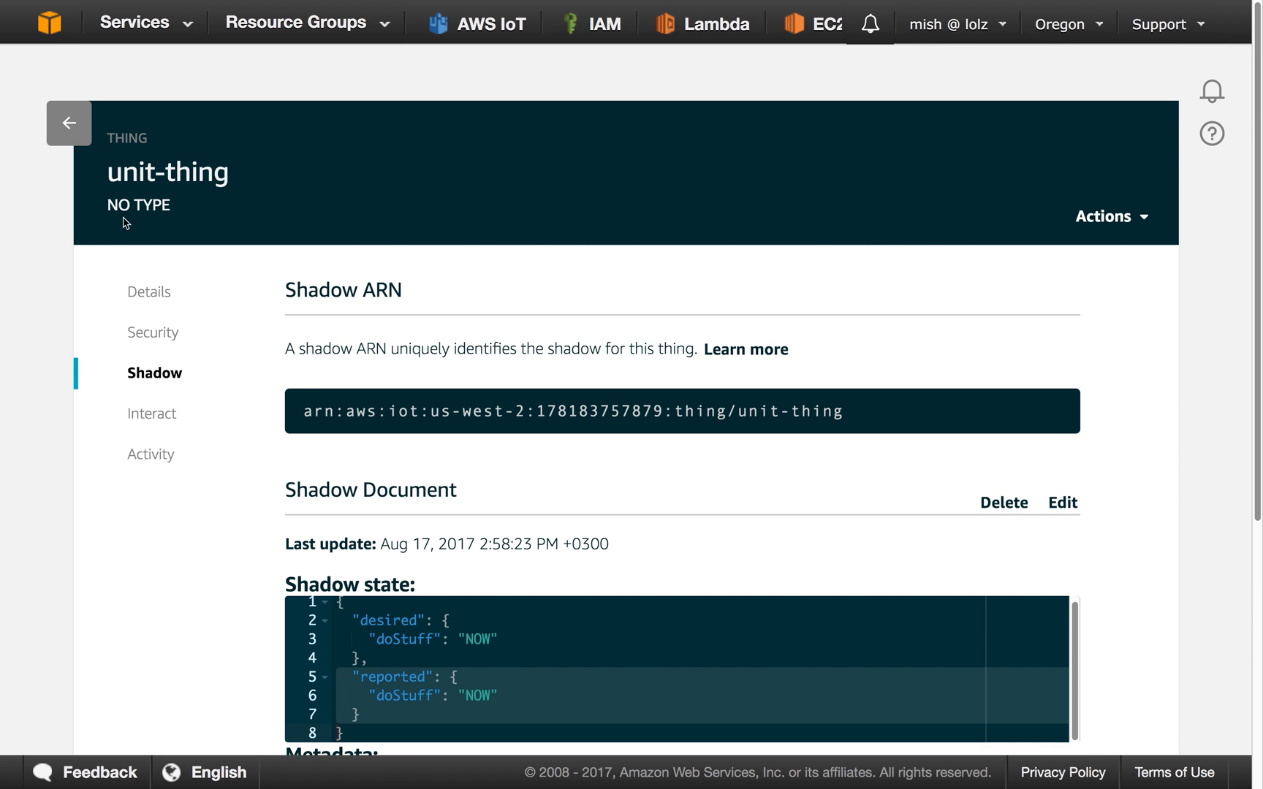
pyautogui.click(66, 125)
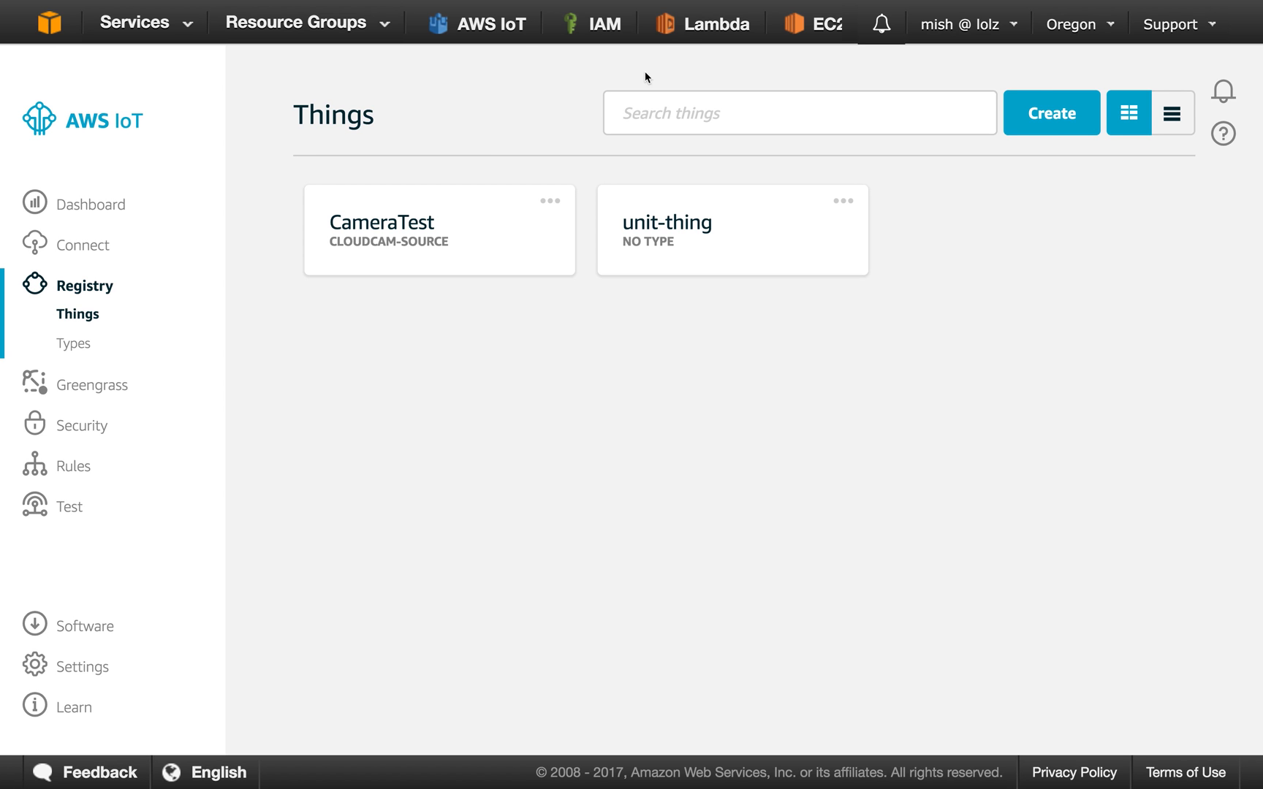
# Start creating a new AWS Lambda function authored from scratch, without adding a trigger.
pyautogui.click(677, 35)
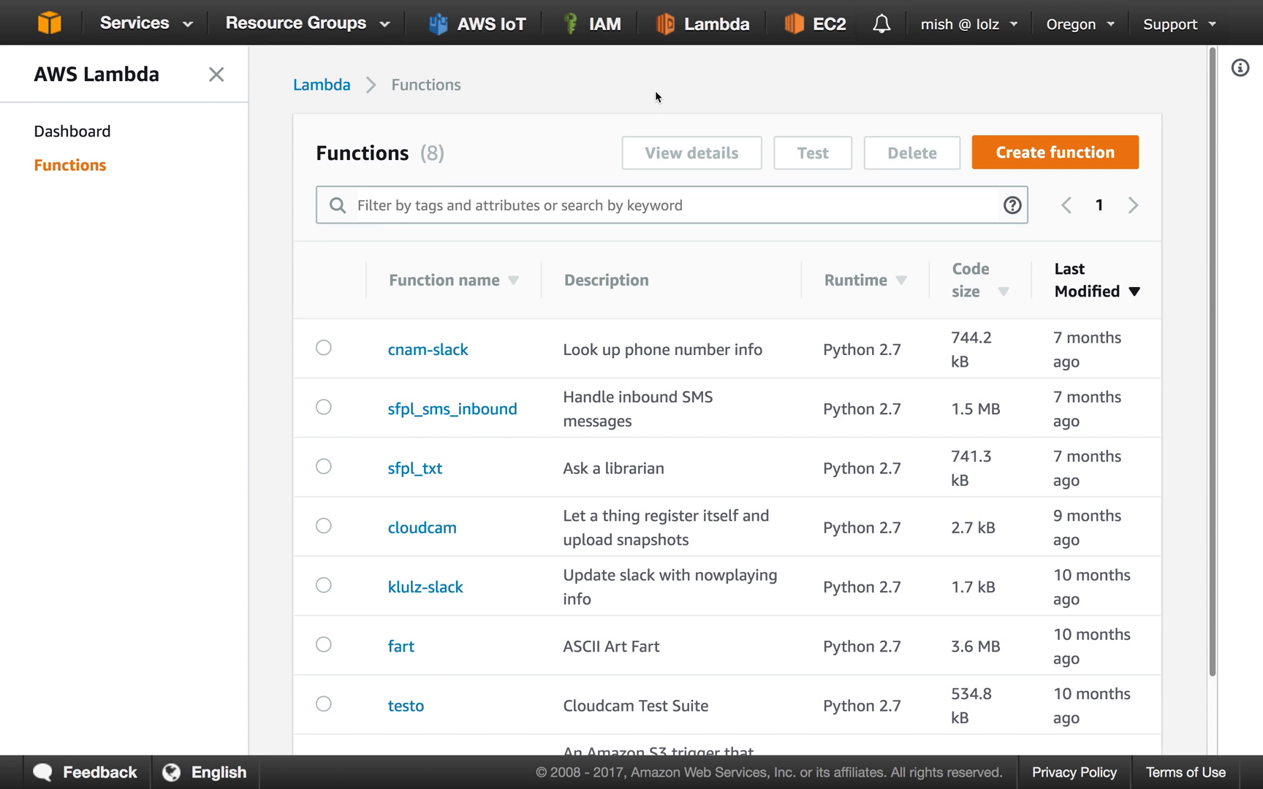
pyautogui.click(1026, 125)
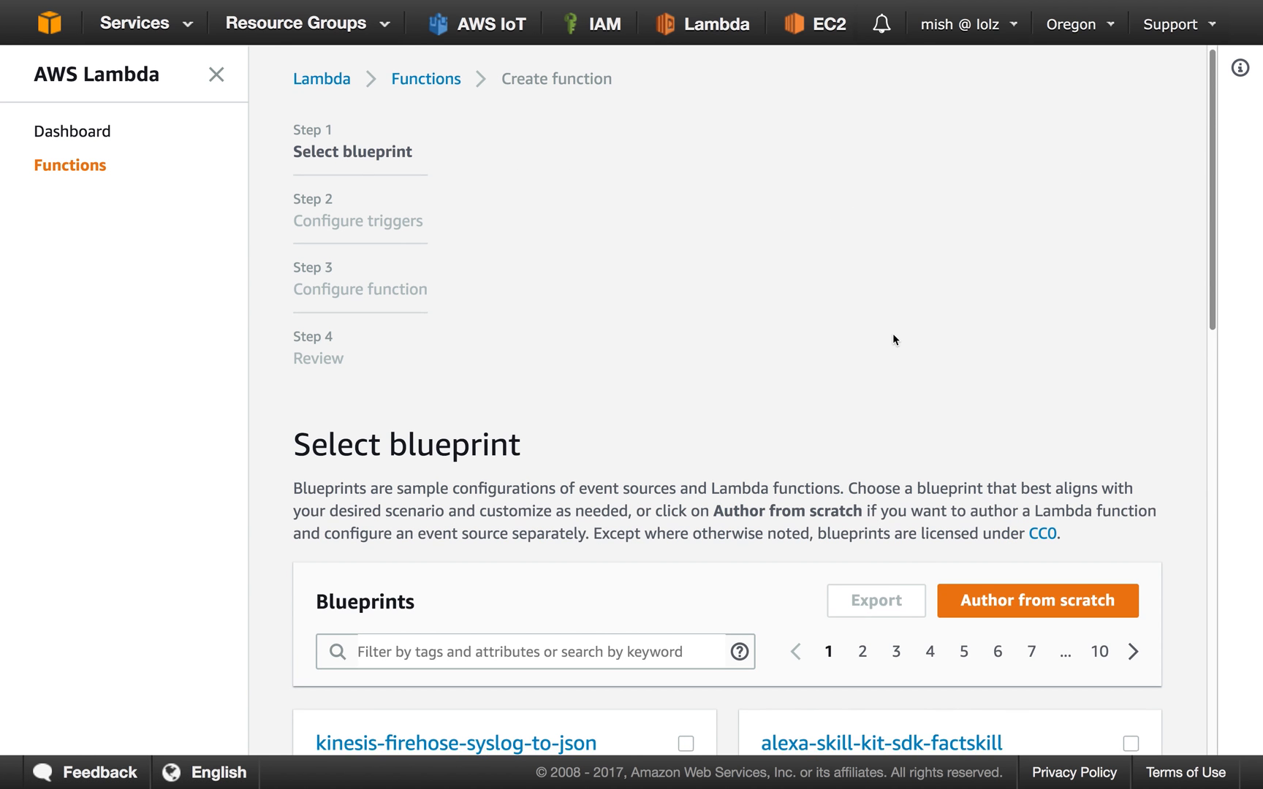
pyautogui.scroll(-3, 892, 336)
pyautogui.click(1021, 433)
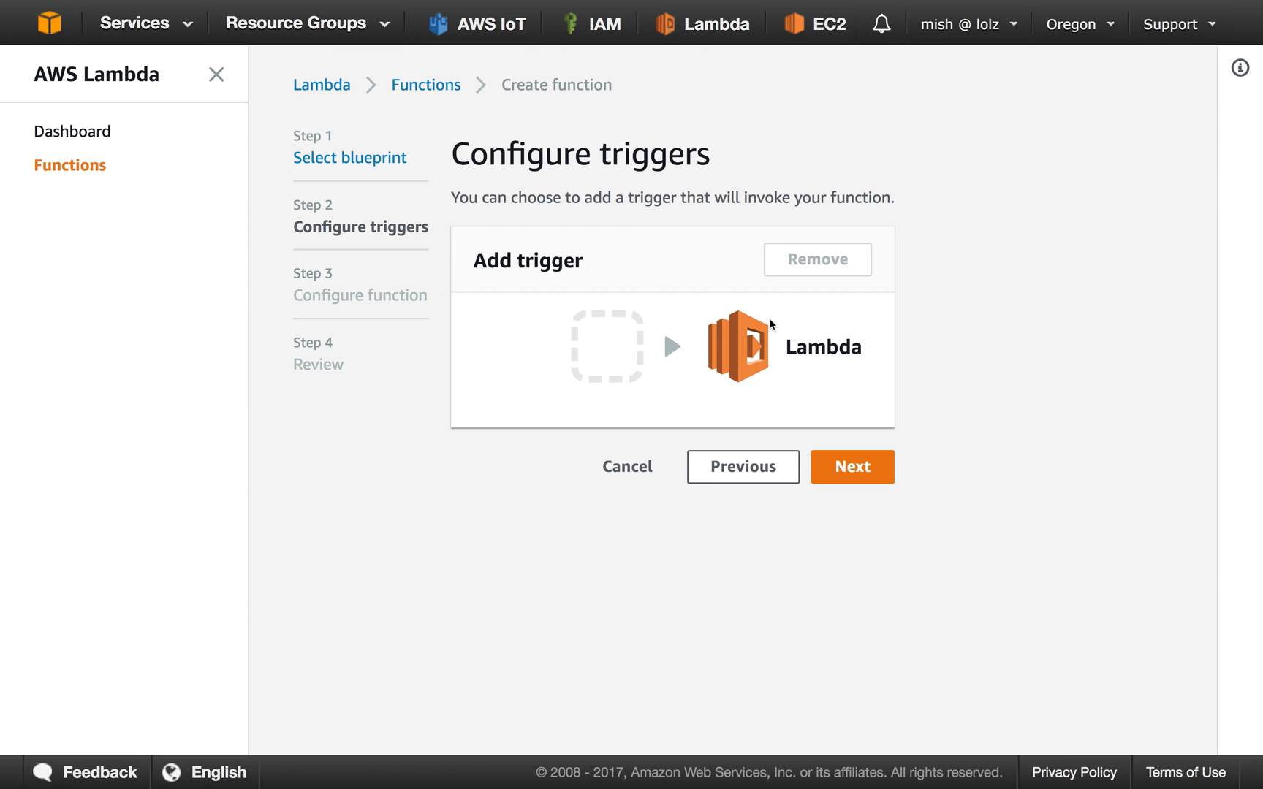
pyautogui.click(852, 467)
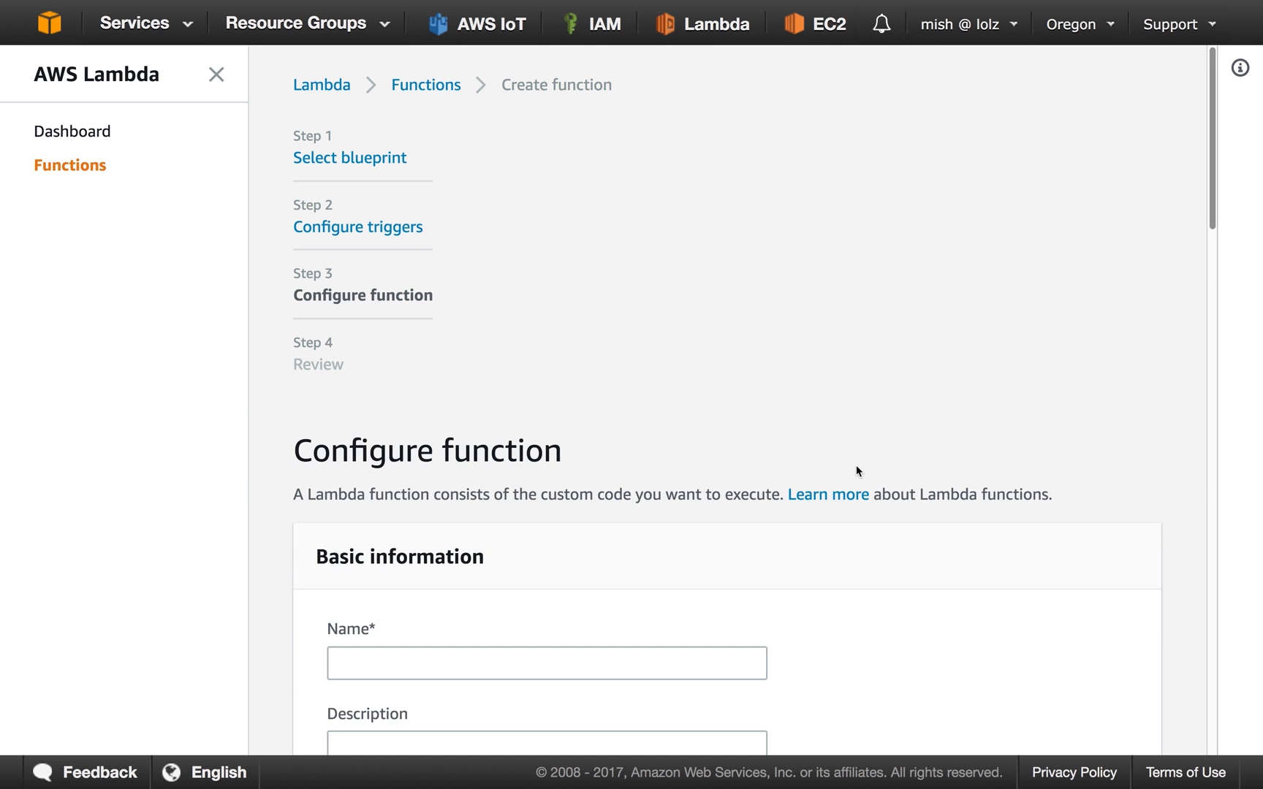
# Name the Lambda function poke and set its runtime to Python 3.6.
pyautogui.scroll(-5, 756, 459)
pyautogui.click(649, 310)
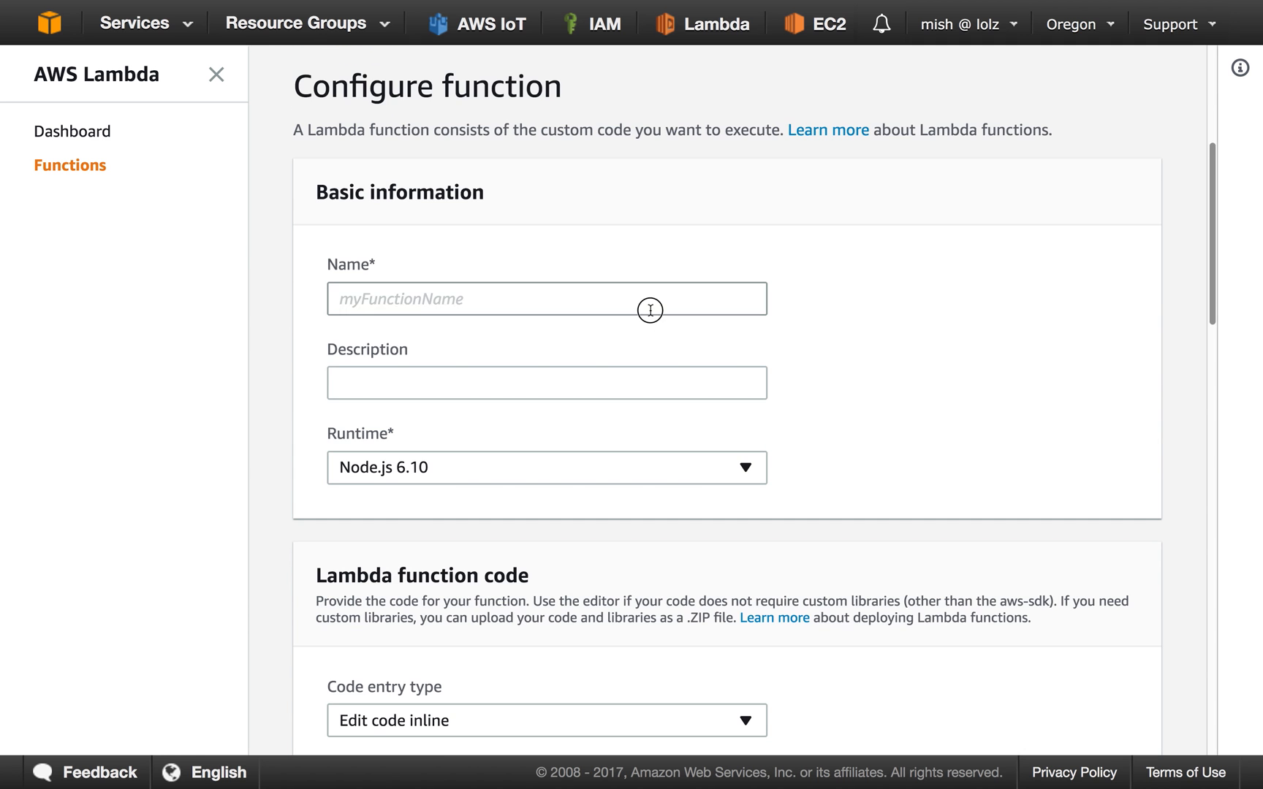
pyautogui.write('poke')
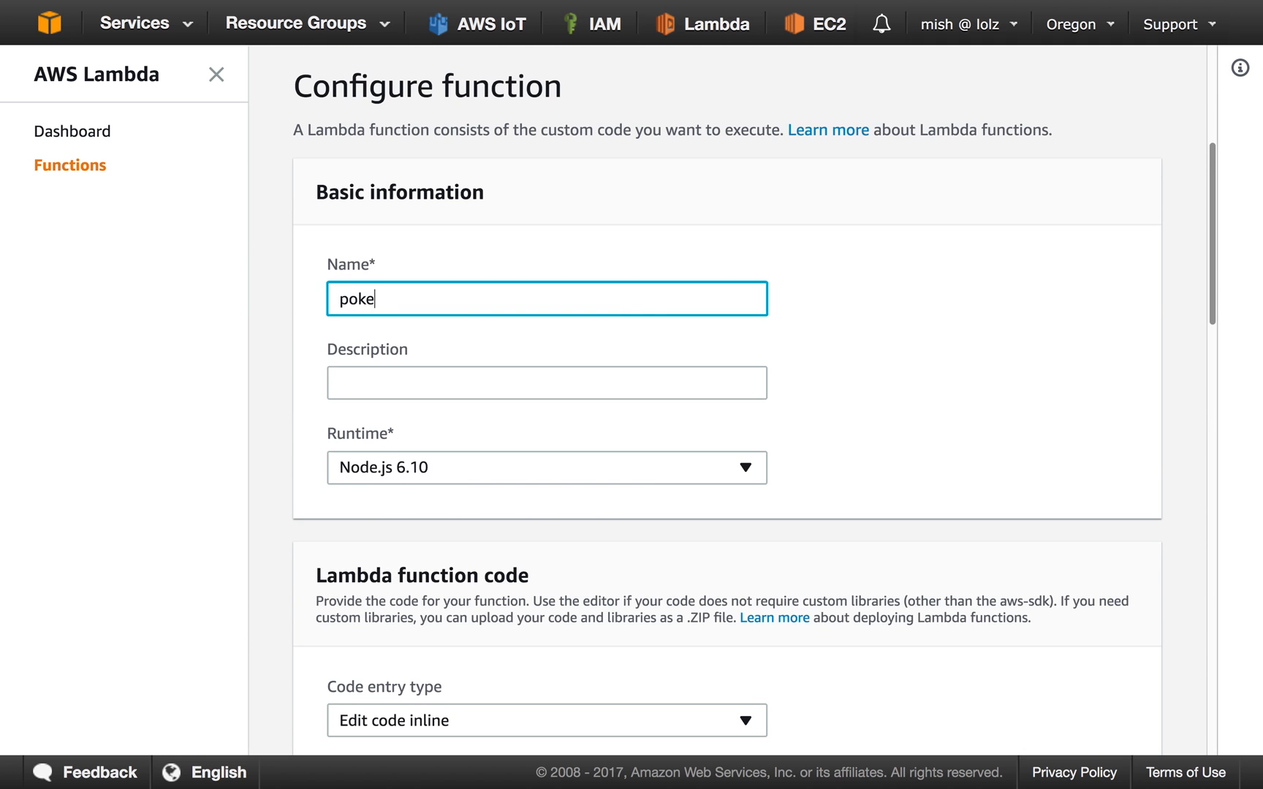
pyautogui.scroll(-2, 665, 329)
pyautogui.click(678, 391)
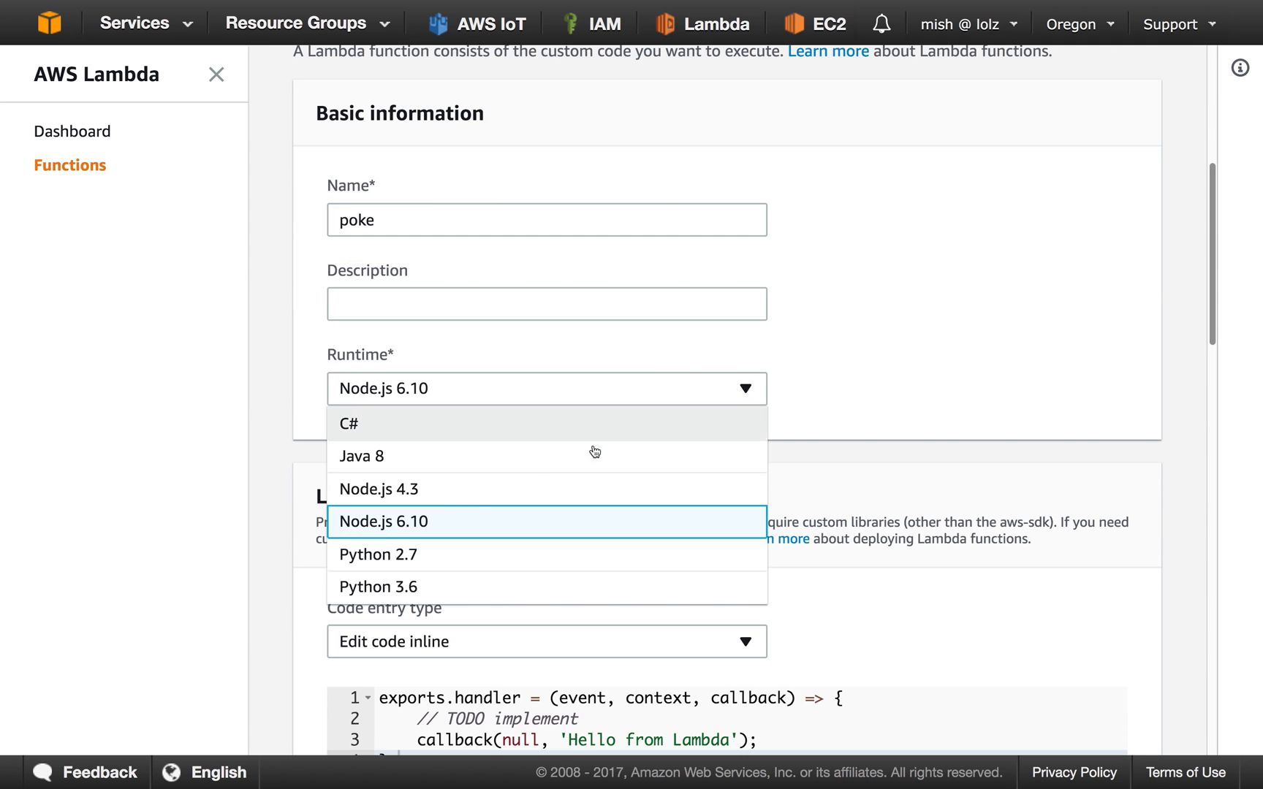
pyautogui.click(451, 588)
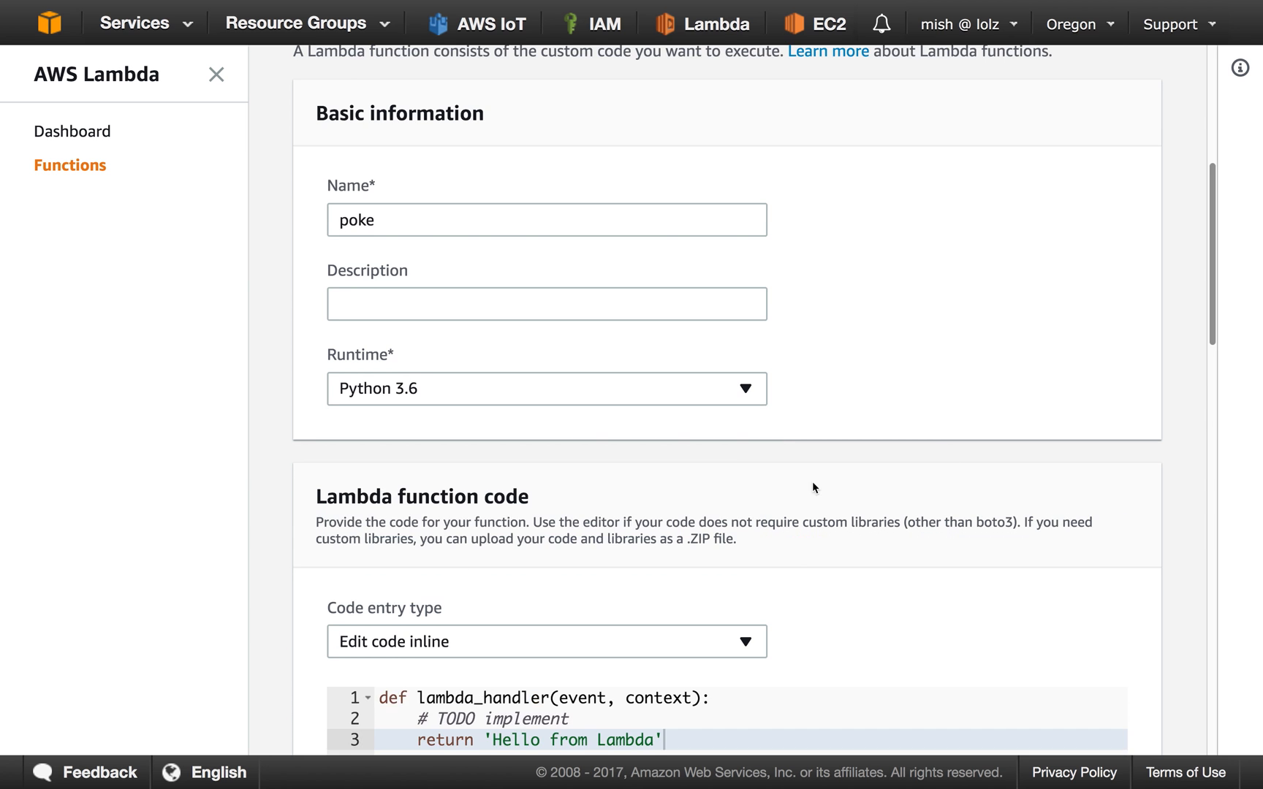
# Look through the new function's inline code, environment variables, and handler and role settings.
pyautogui.scroll(-4, 946, 457)
pyautogui.scroll(-3, 946, 458)
pyautogui.scroll(-3, 608, 470)
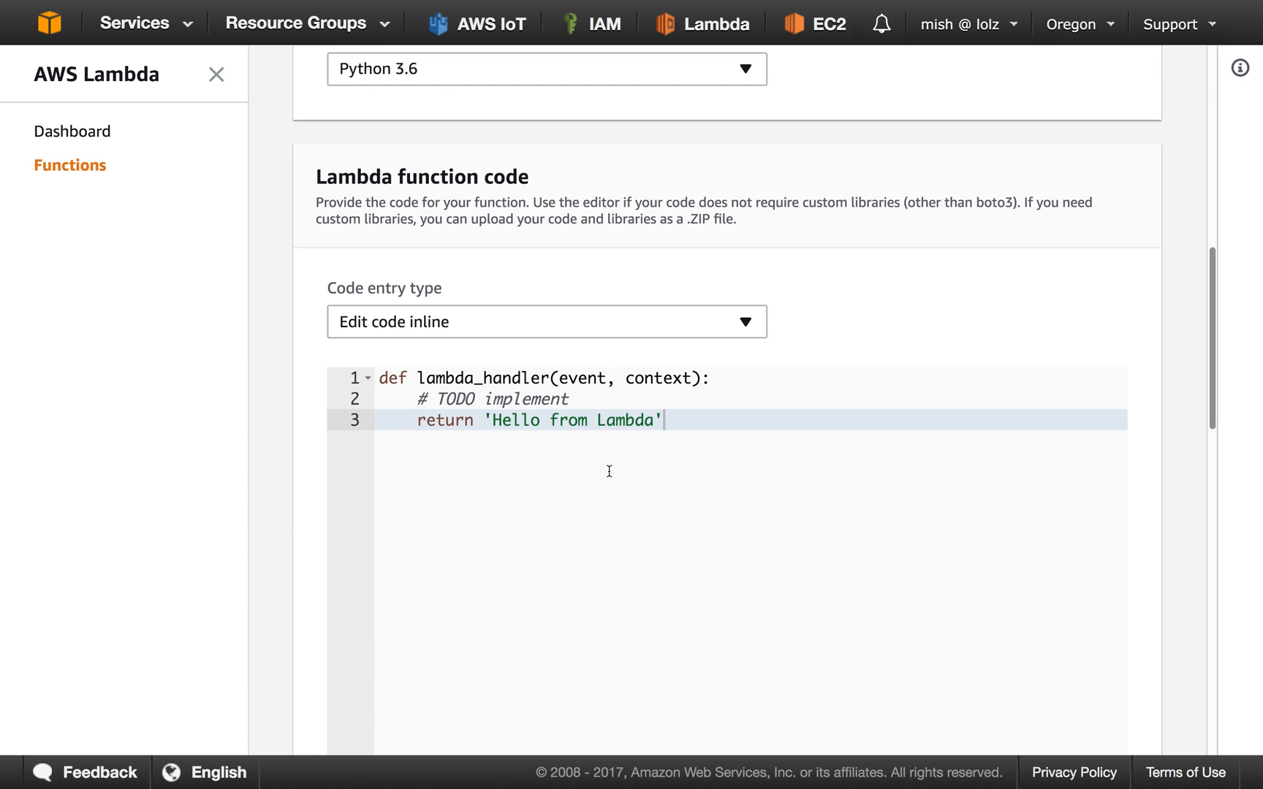
pyautogui.moveTo(445, 294); pyautogui.dragTo(757, 306)
pyautogui.scroll(-10, 760, 311)
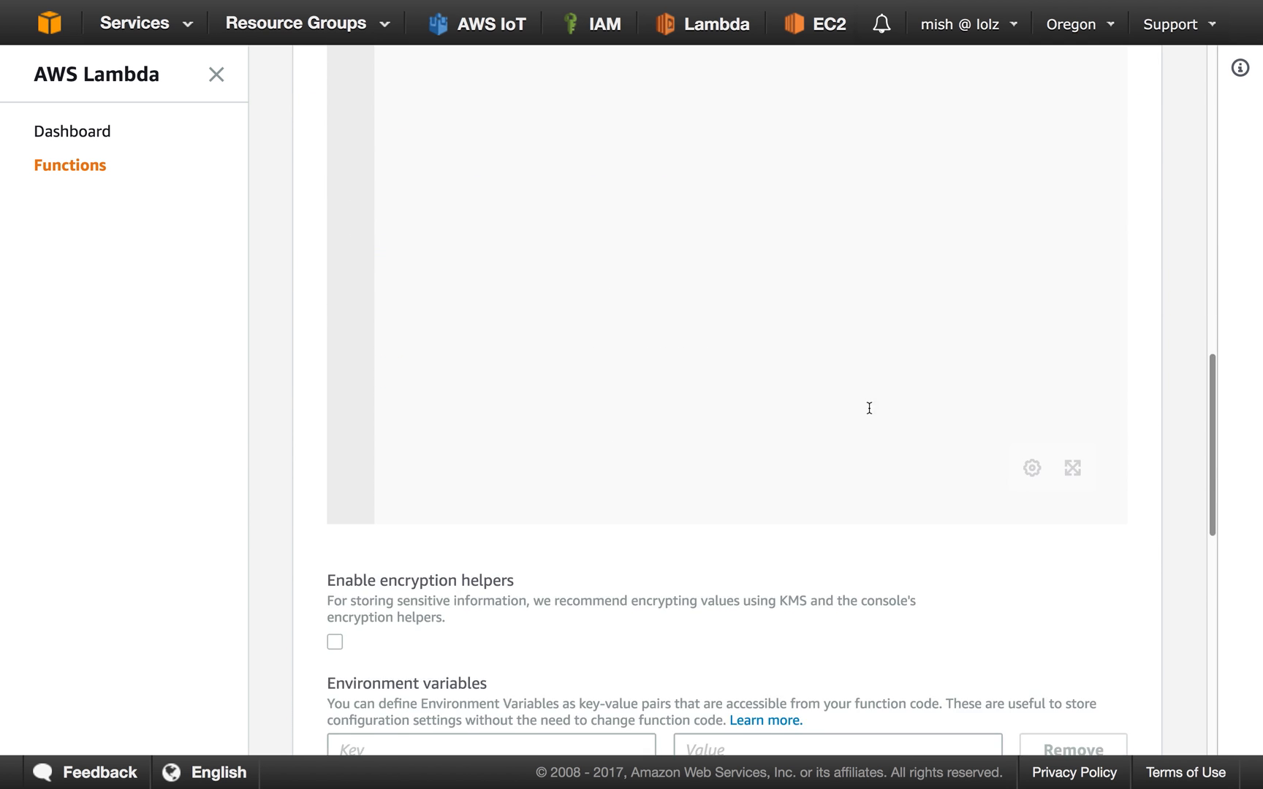
pyautogui.scroll(-8, 892, 438)
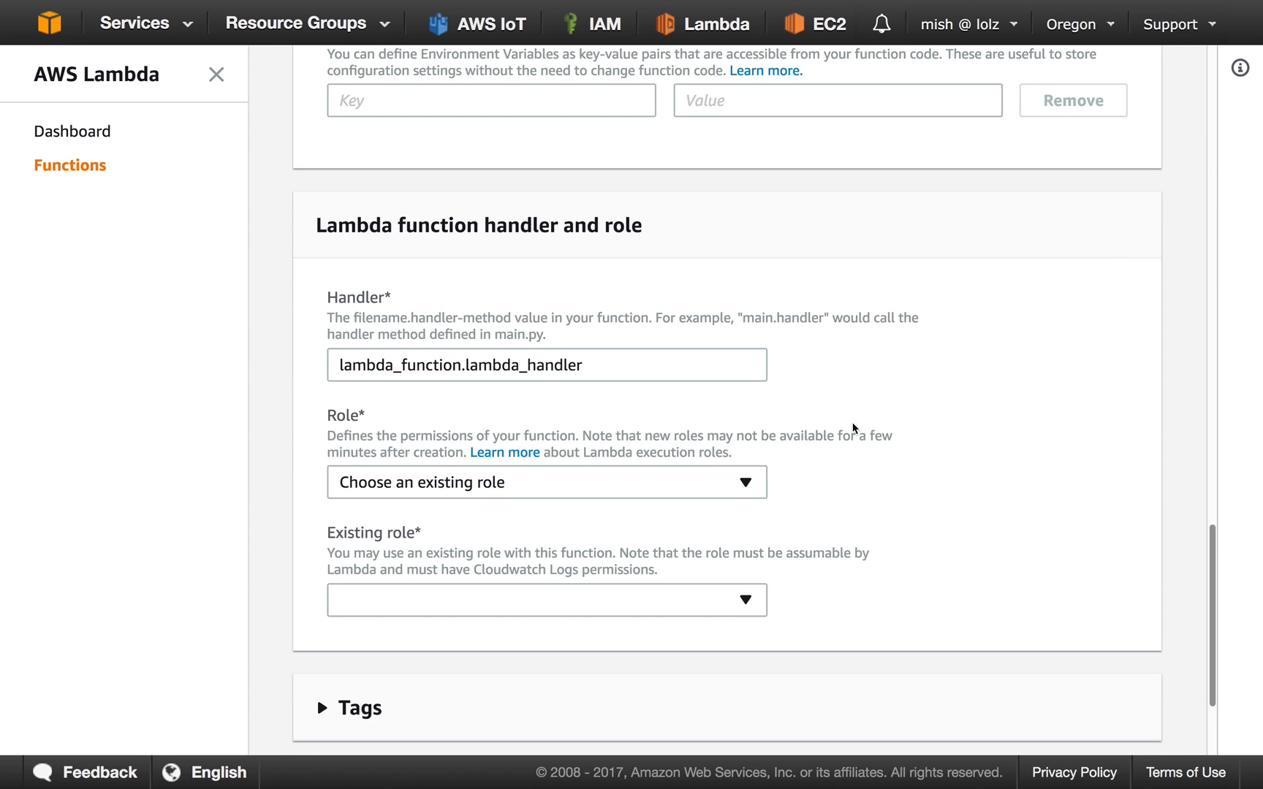
pyautogui.scroll(-2, 835, 431)
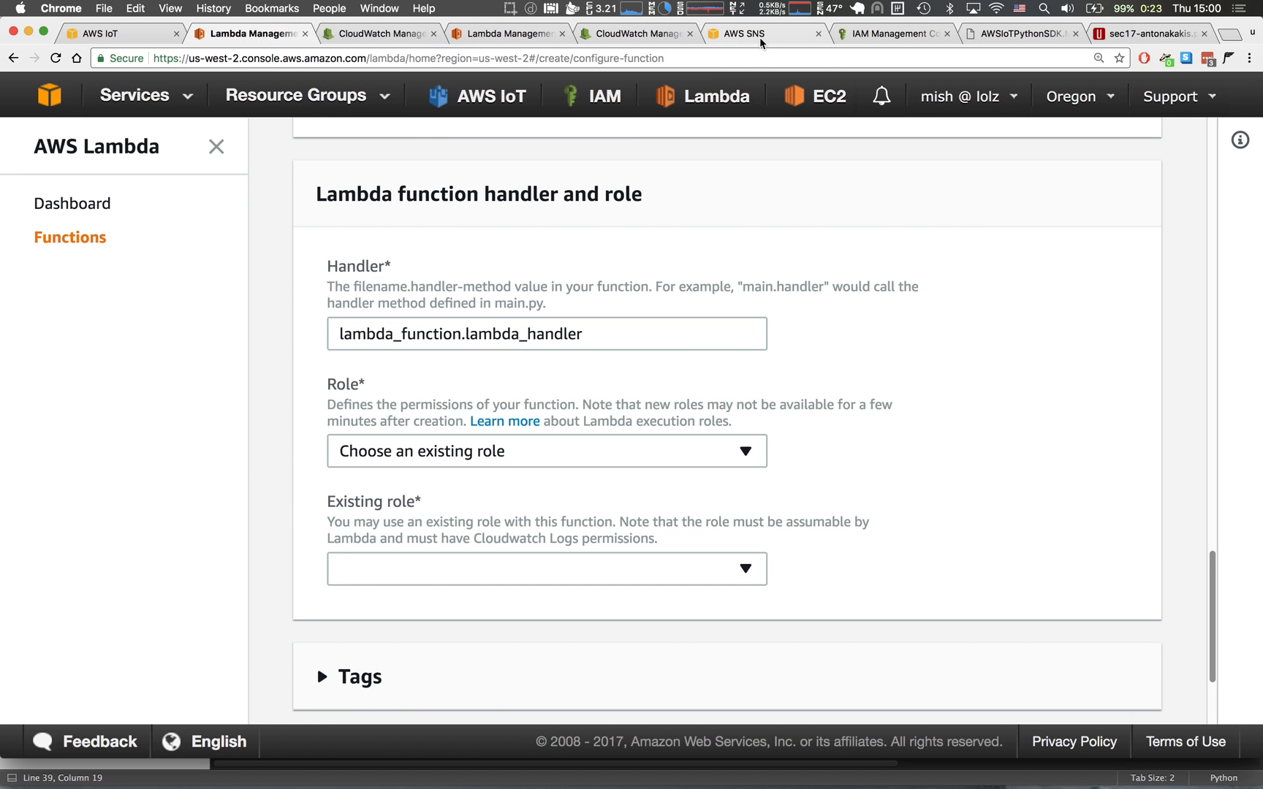
# Switch to the AWS SNS console and review the notification topic's Topic ARN and its SMS subscription.
pyautogui.click(760, 37)
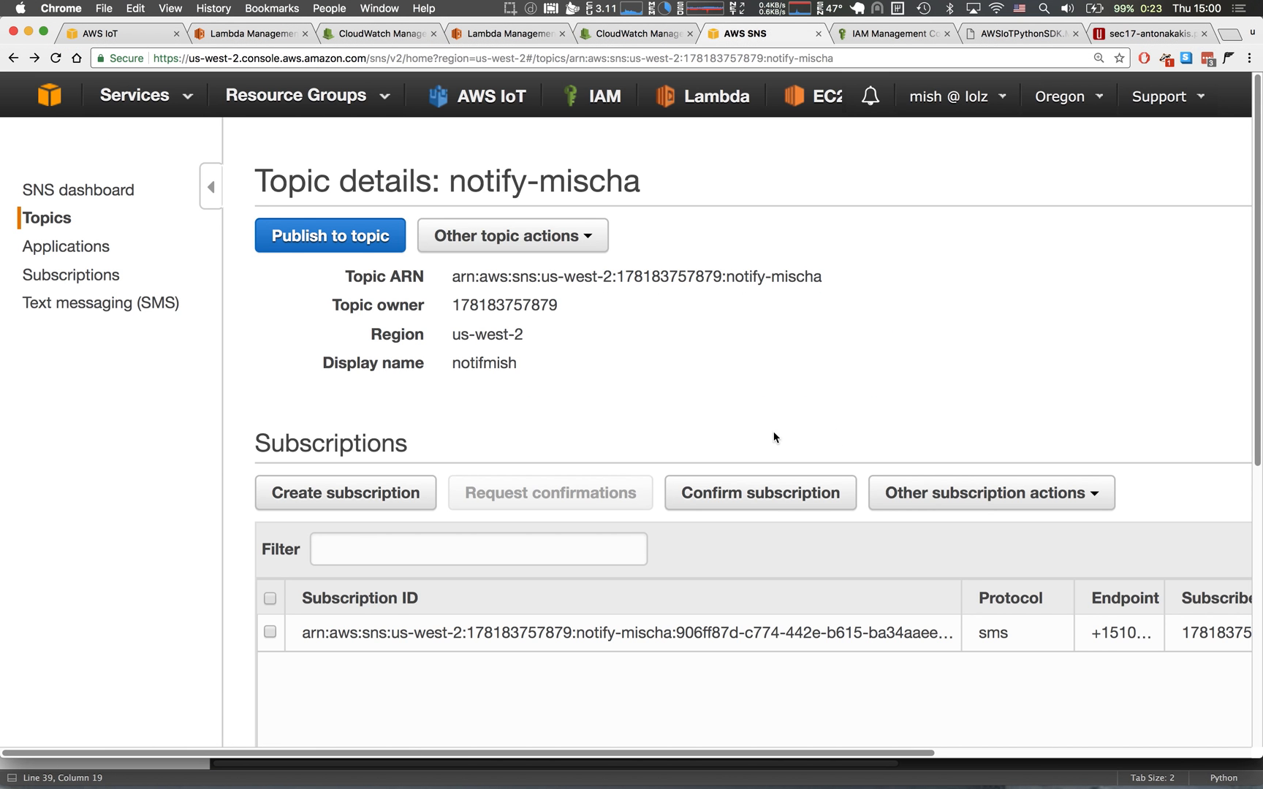
pyautogui.doubleClick(990, 635)
pyautogui.moveTo(453, 280); pyautogui.dragTo(840, 280)
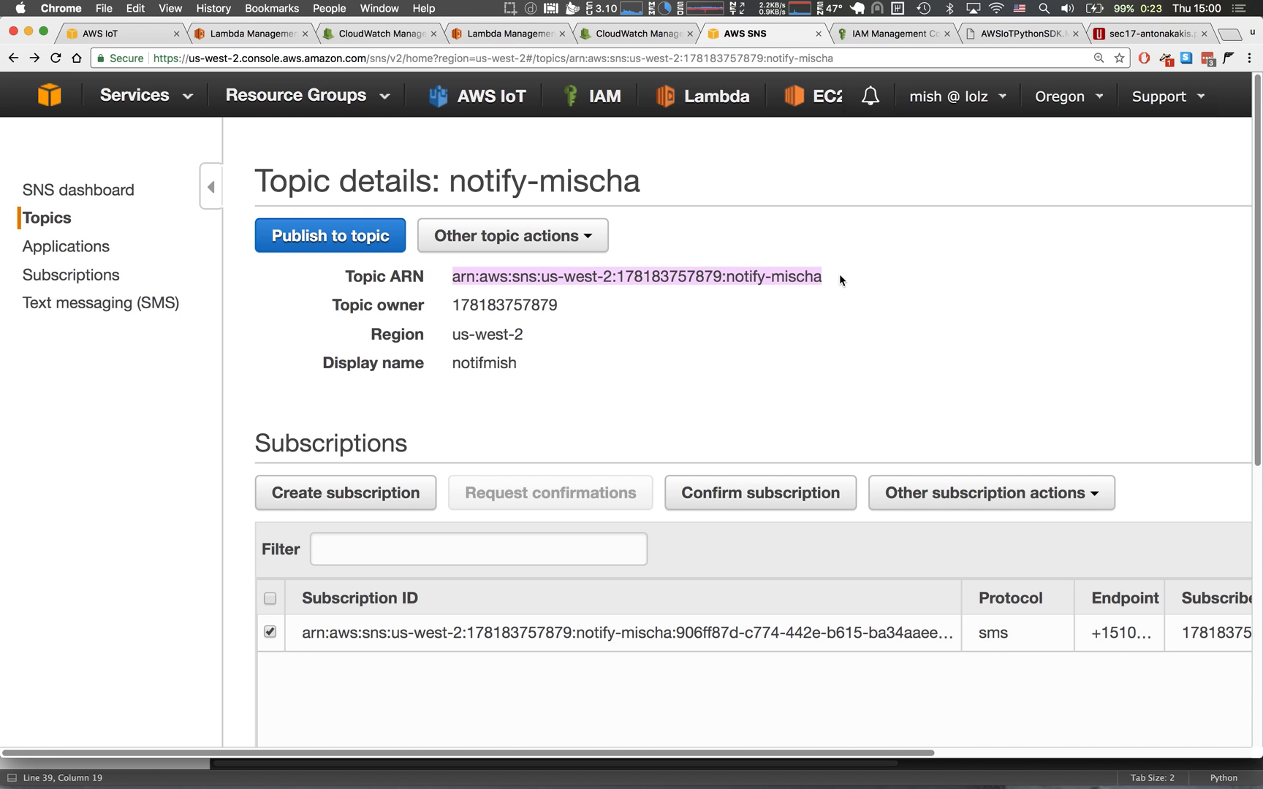
pyautogui.click(452, 276)
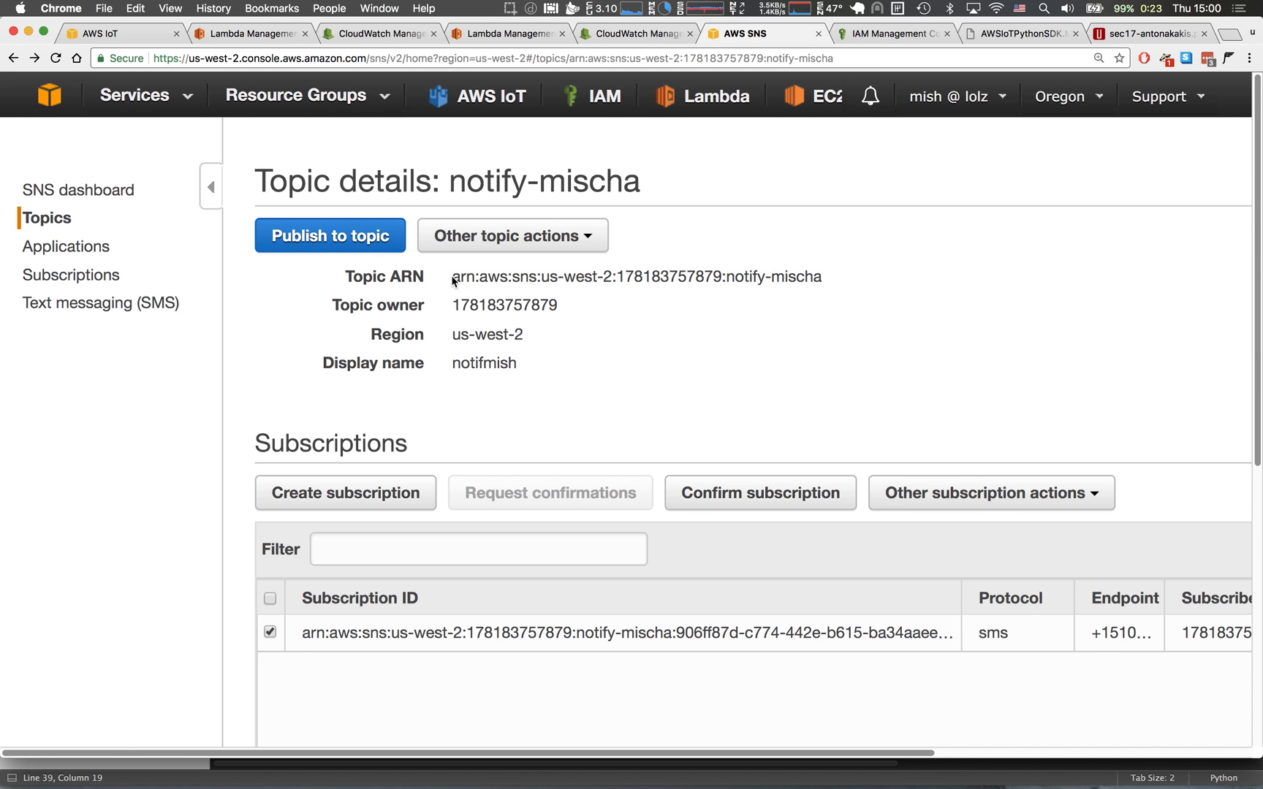
pyautogui.moveTo(832, 276); pyautogui.dragTo(447, 278)
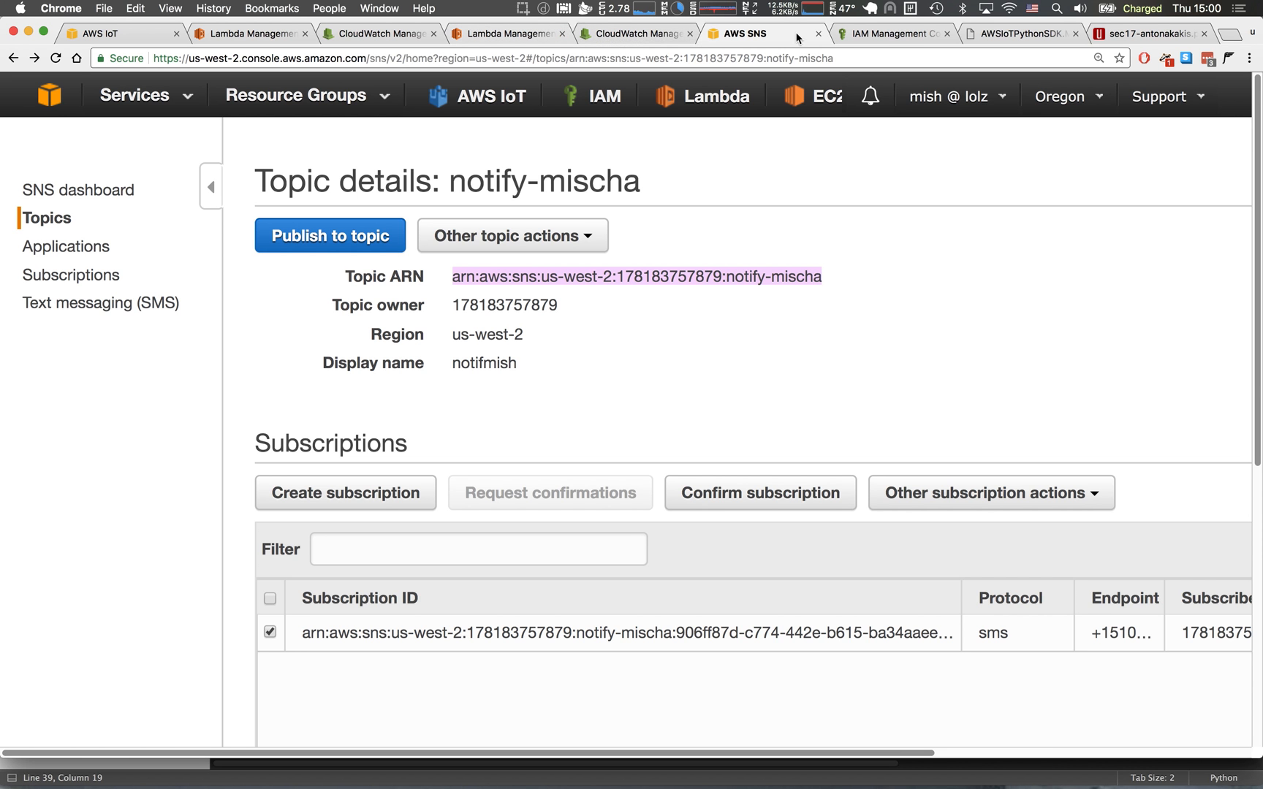
# Switch to the notify_lambda role in IAM, examine the action and resource of its SNS publish policy, and close the policy.
pyautogui.click(895, 42)
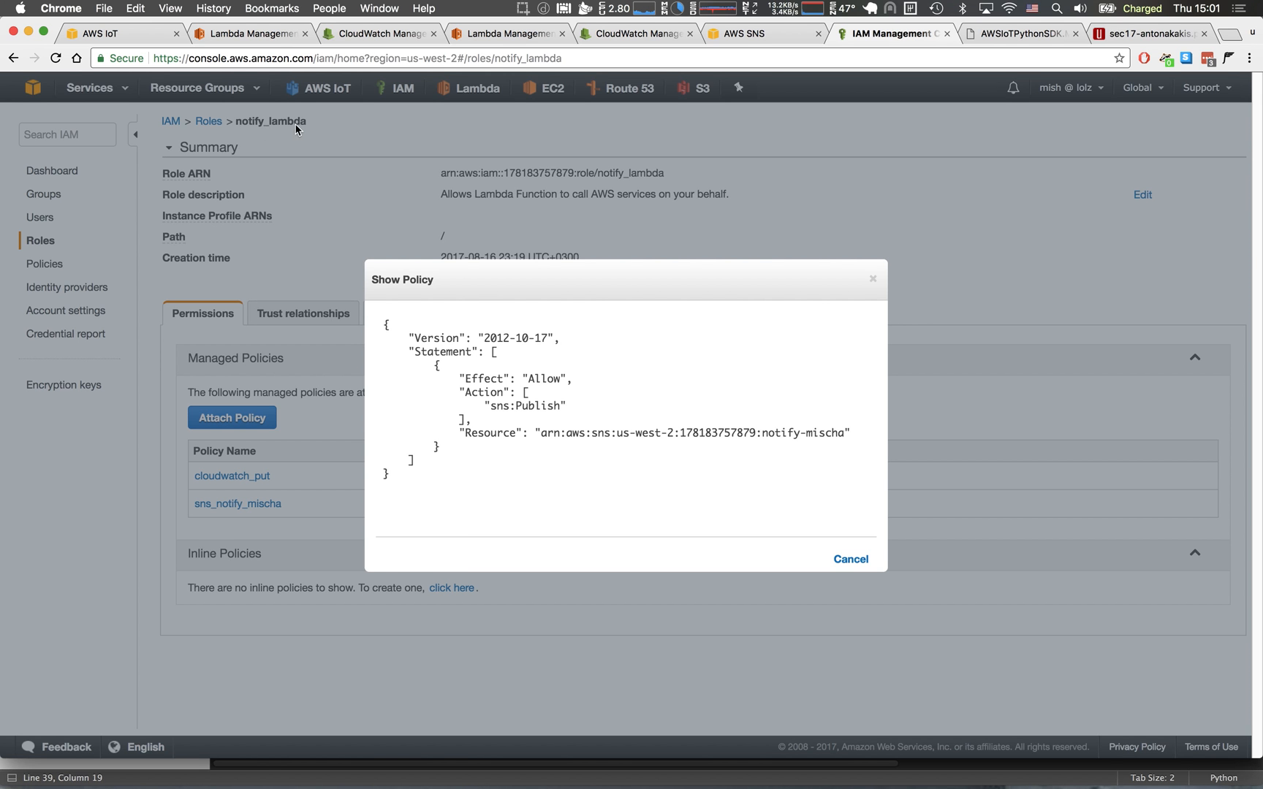
pyautogui.moveTo(482, 404); pyautogui.dragTo(592, 402)
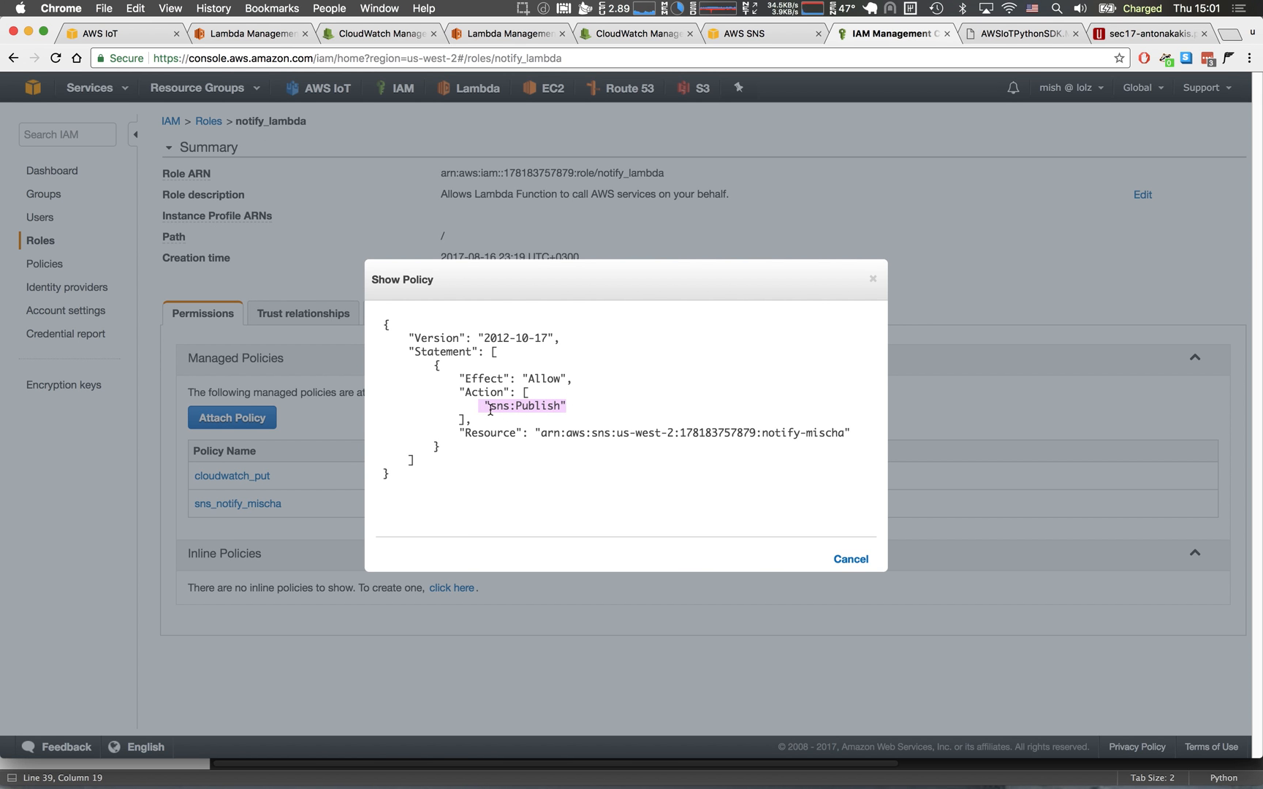
pyautogui.moveTo(535, 432); pyautogui.dragTo(851, 433)
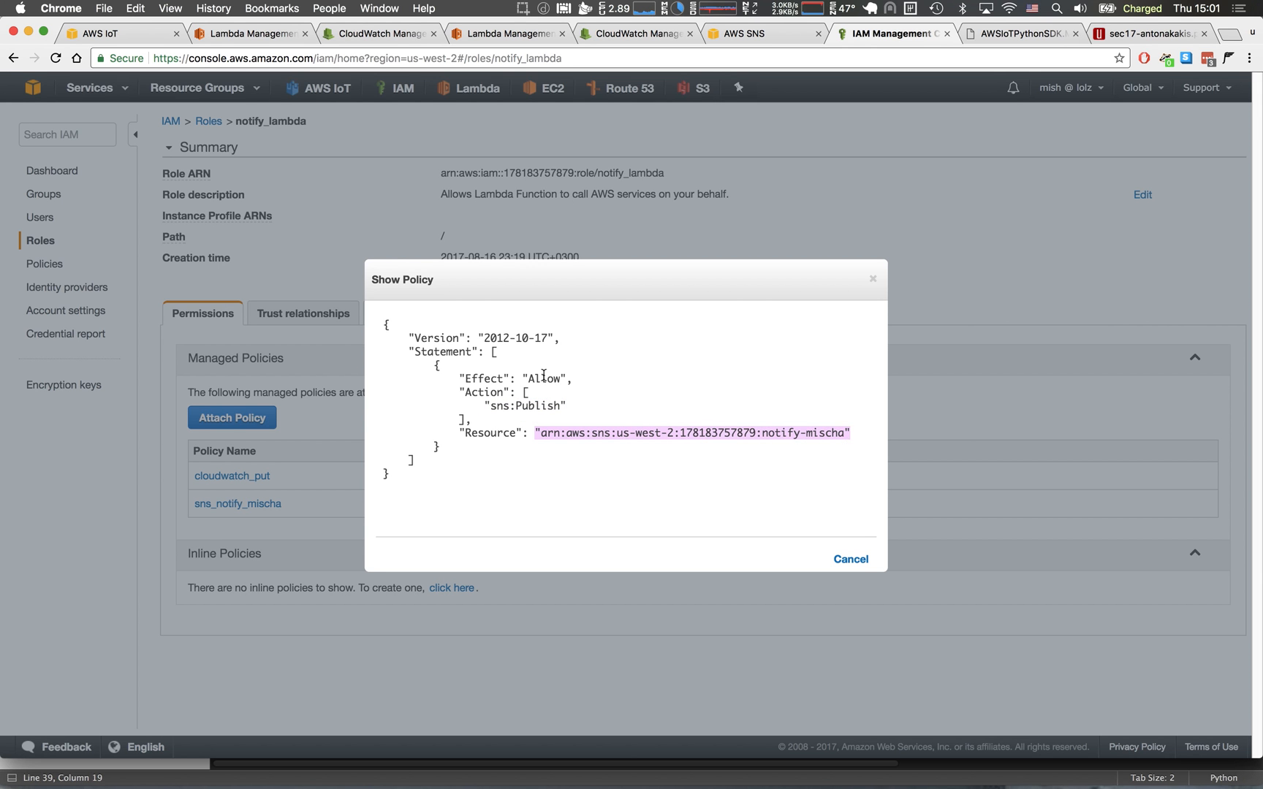
pyautogui.moveTo(497, 367); pyautogui.dragTo(844, 432)
pyautogui.click(566, 441)
pyautogui.click(849, 555)
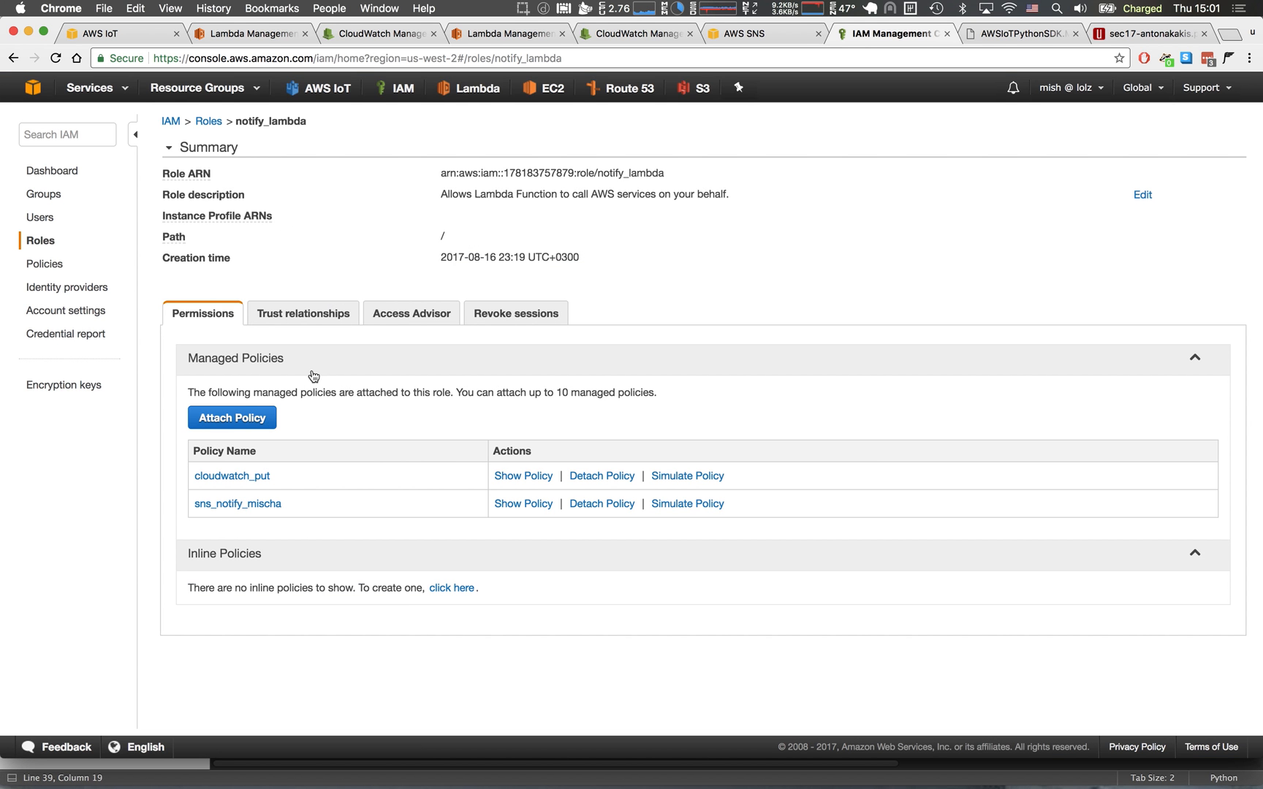
# Show the cloudwatch_put policy attached to the notify_lambda role, examine its allowed log actions and close it.
pyautogui.click(519, 477)
pyautogui.moveTo(546, 324); pyautogui.dragTo(612, 463)
pyautogui.click(604, 458)
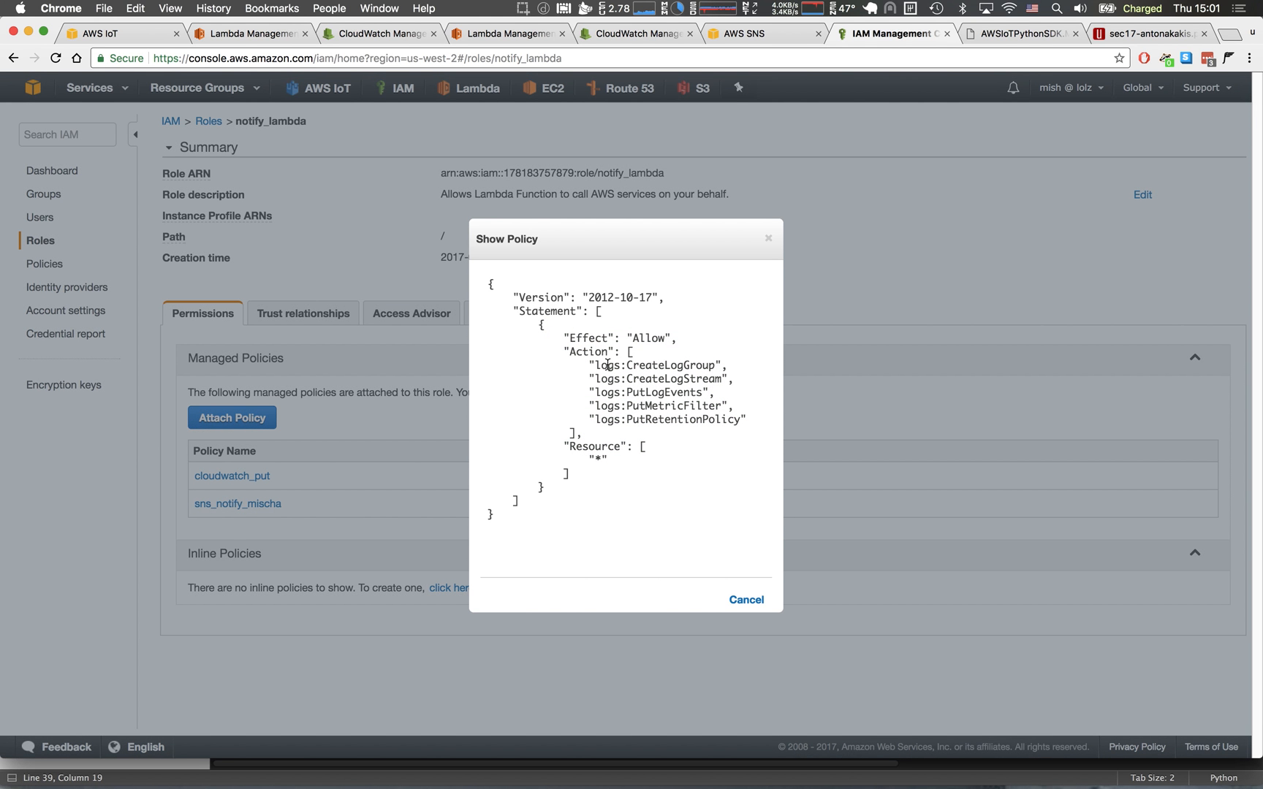
pyautogui.moveTo(594, 365); pyautogui.dragTo(694, 367)
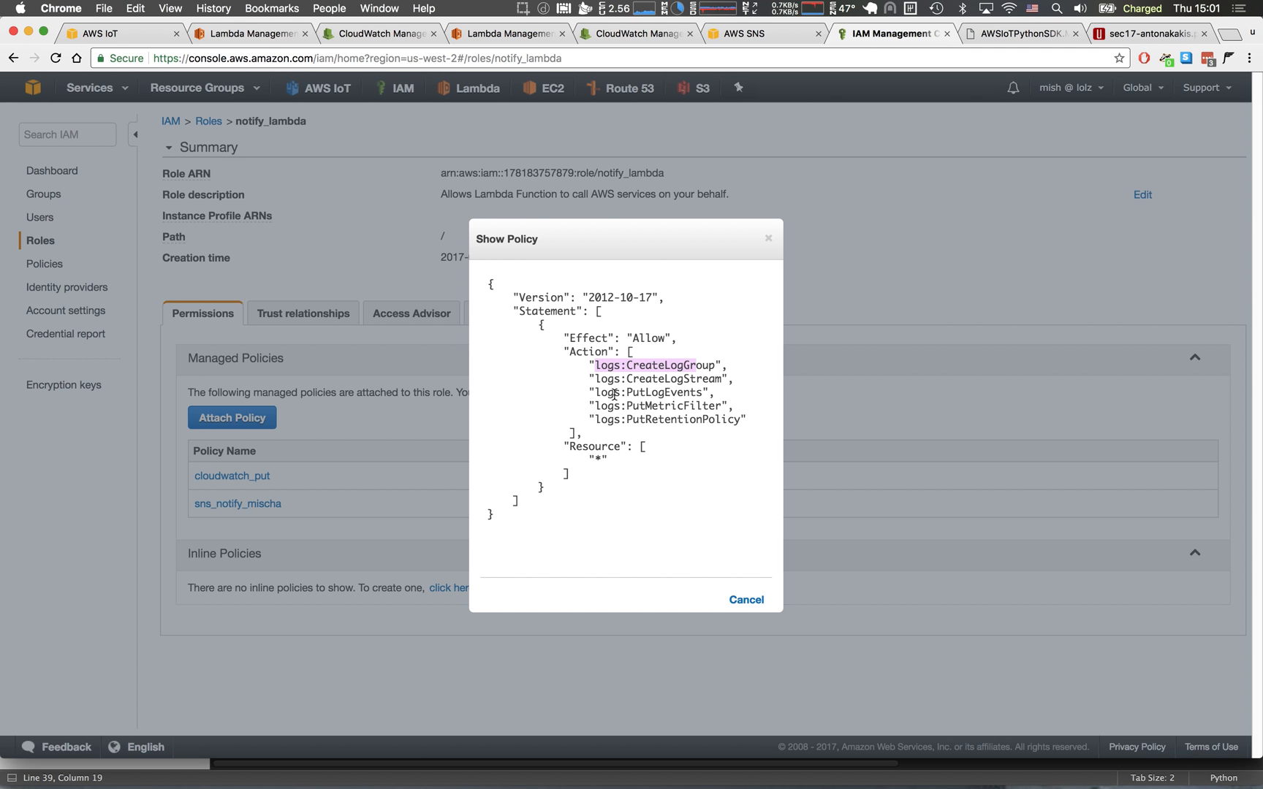
pyautogui.click(768, 239)
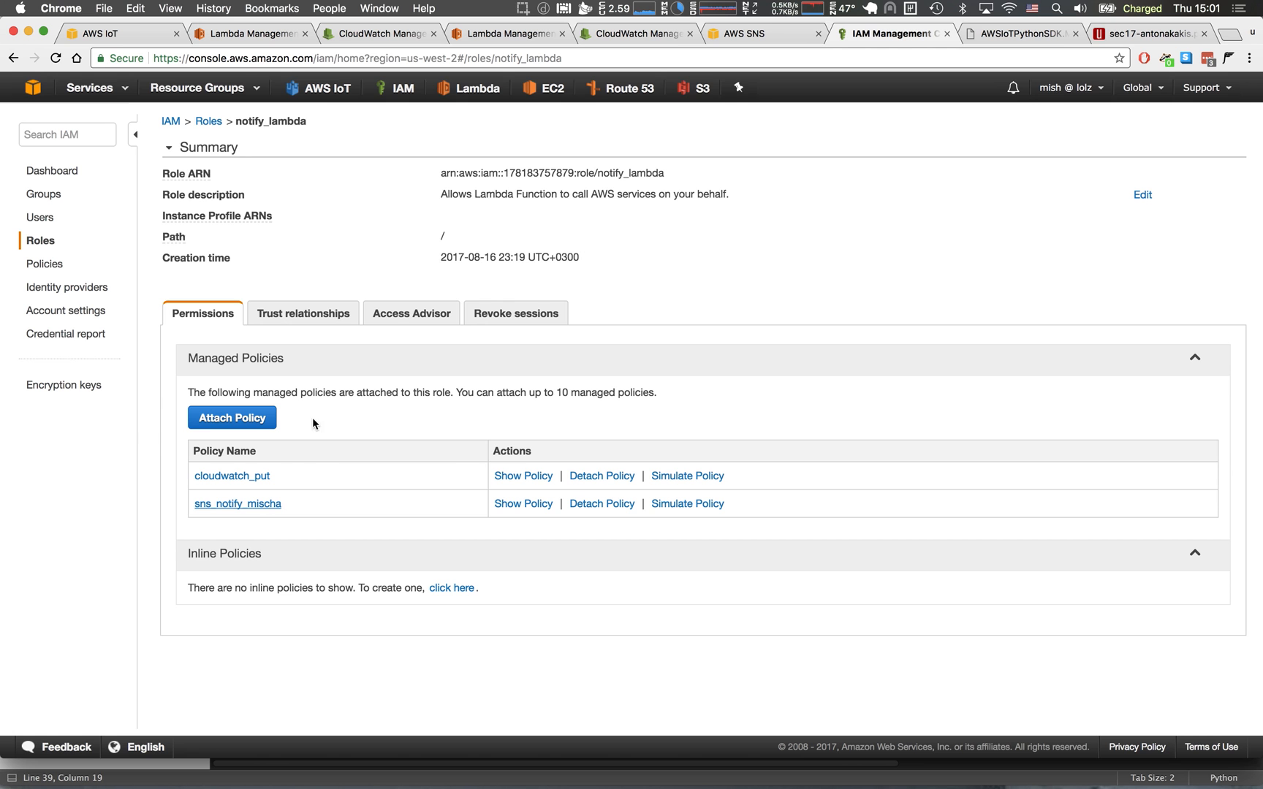
# Return to the poke function's configuration in the Lambda console and set its existing role to notify_lambda.
pyautogui.click(506, 38)
pyautogui.click(277, 38)
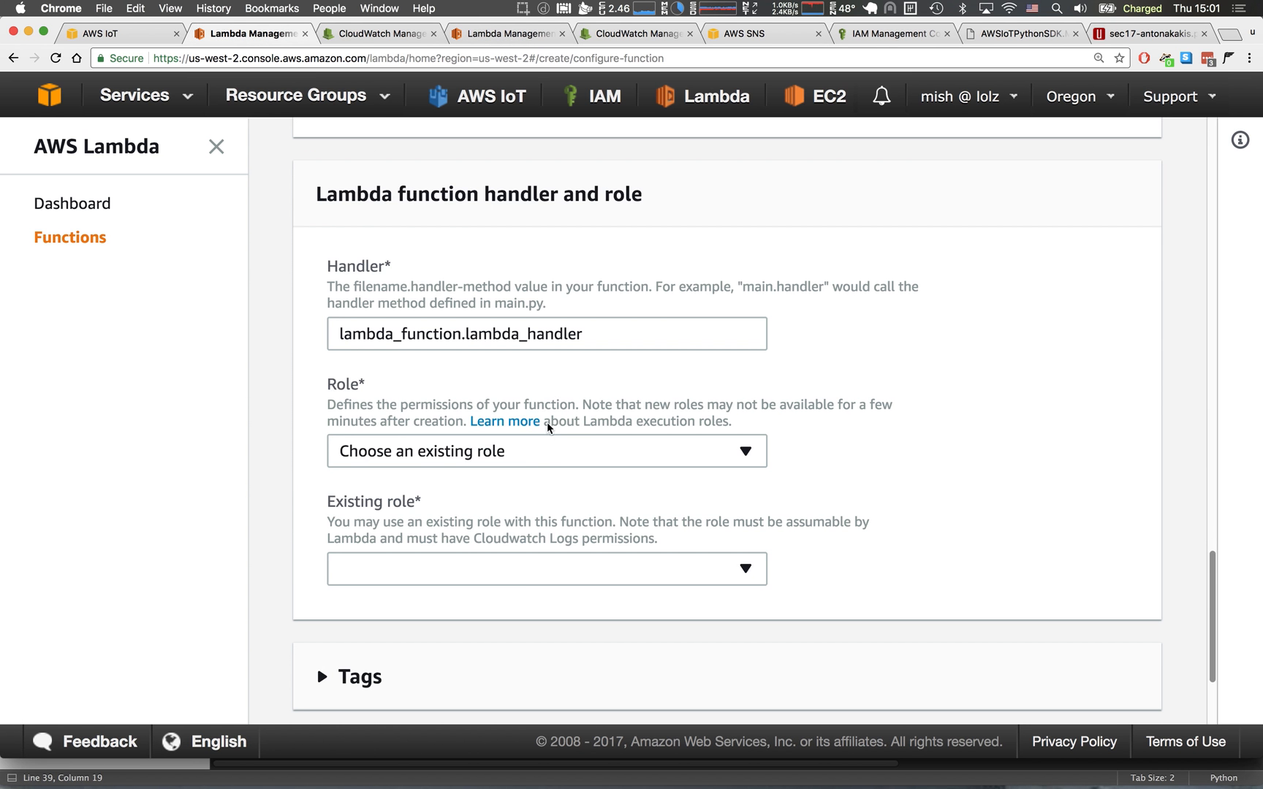
pyautogui.click(516, 564)
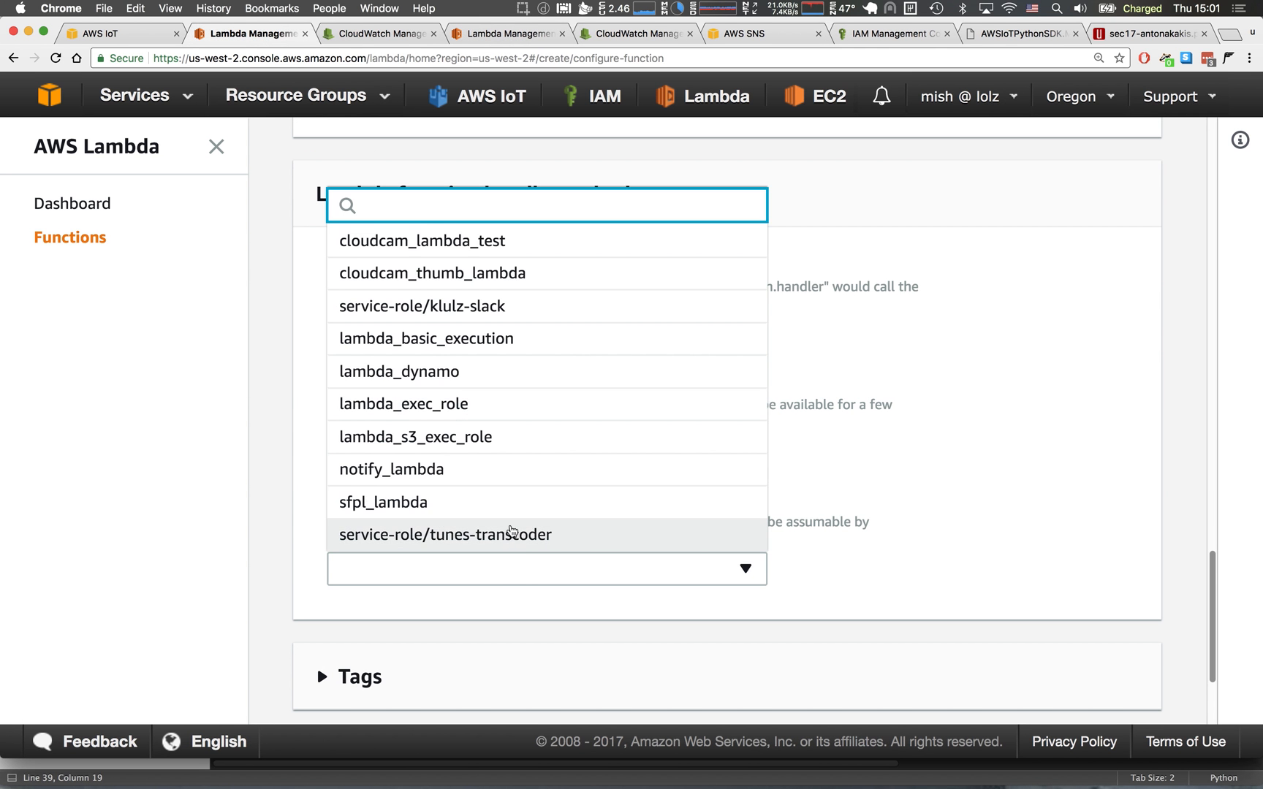
pyautogui.click(512, 471)
pyautogui.click(935, 497)
pyautogui.scroll(-5, 935, 496)
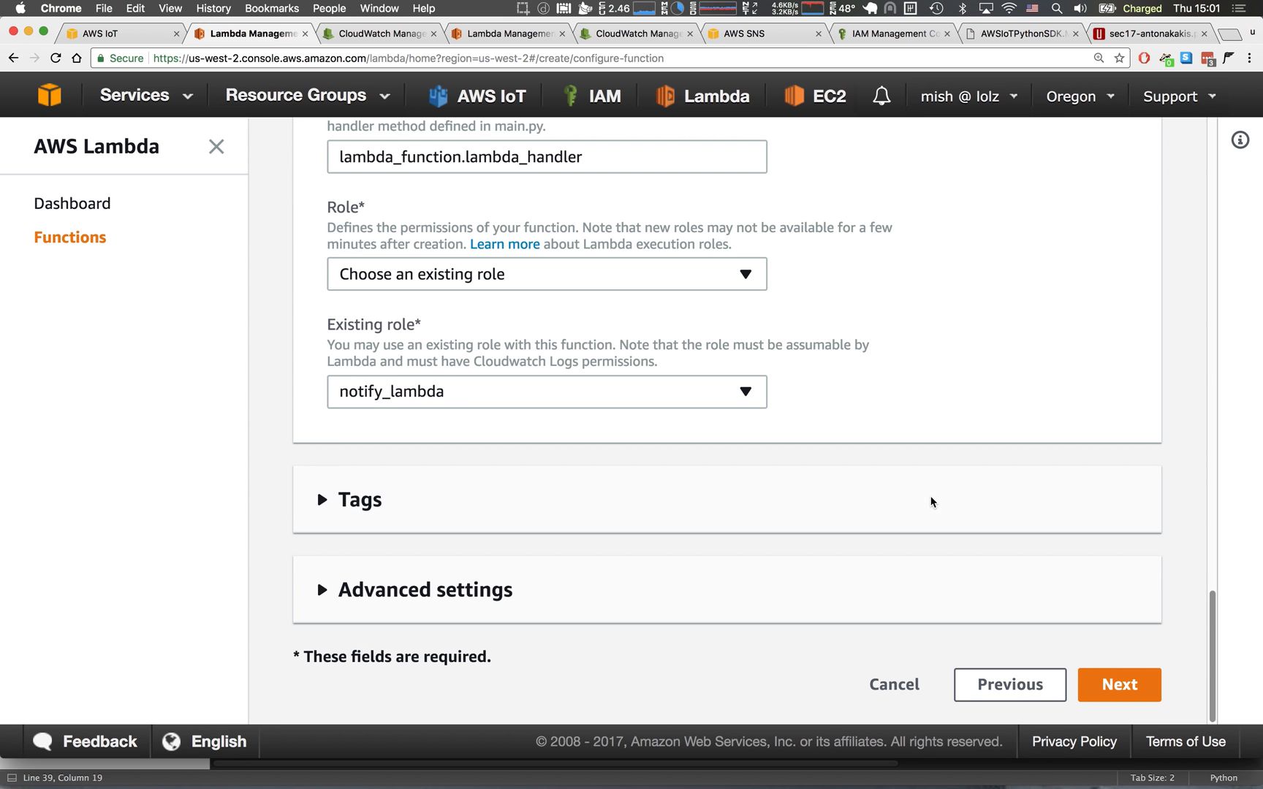
# Proceed to the review page, create the poke function and look over its default inline code.
pyautogui.click(1104, 673)
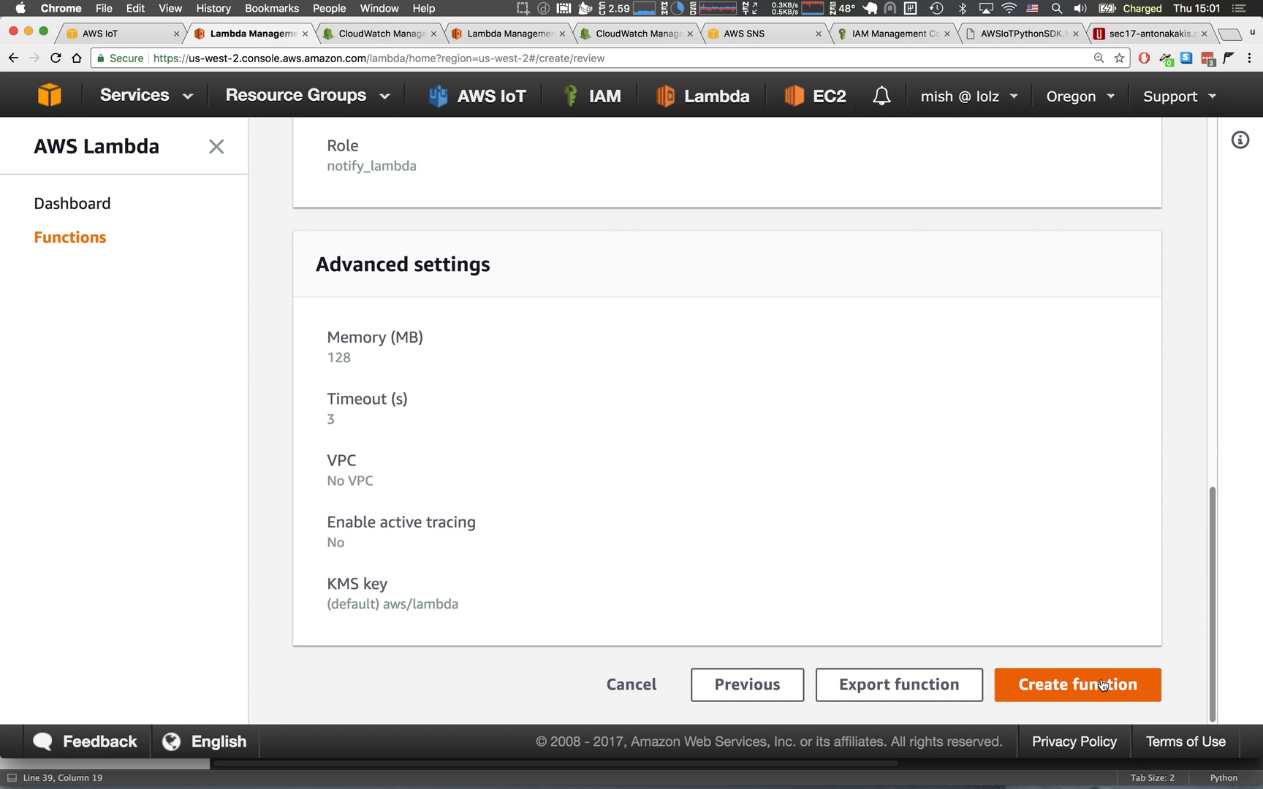
pyautogui.click(1098, 682)
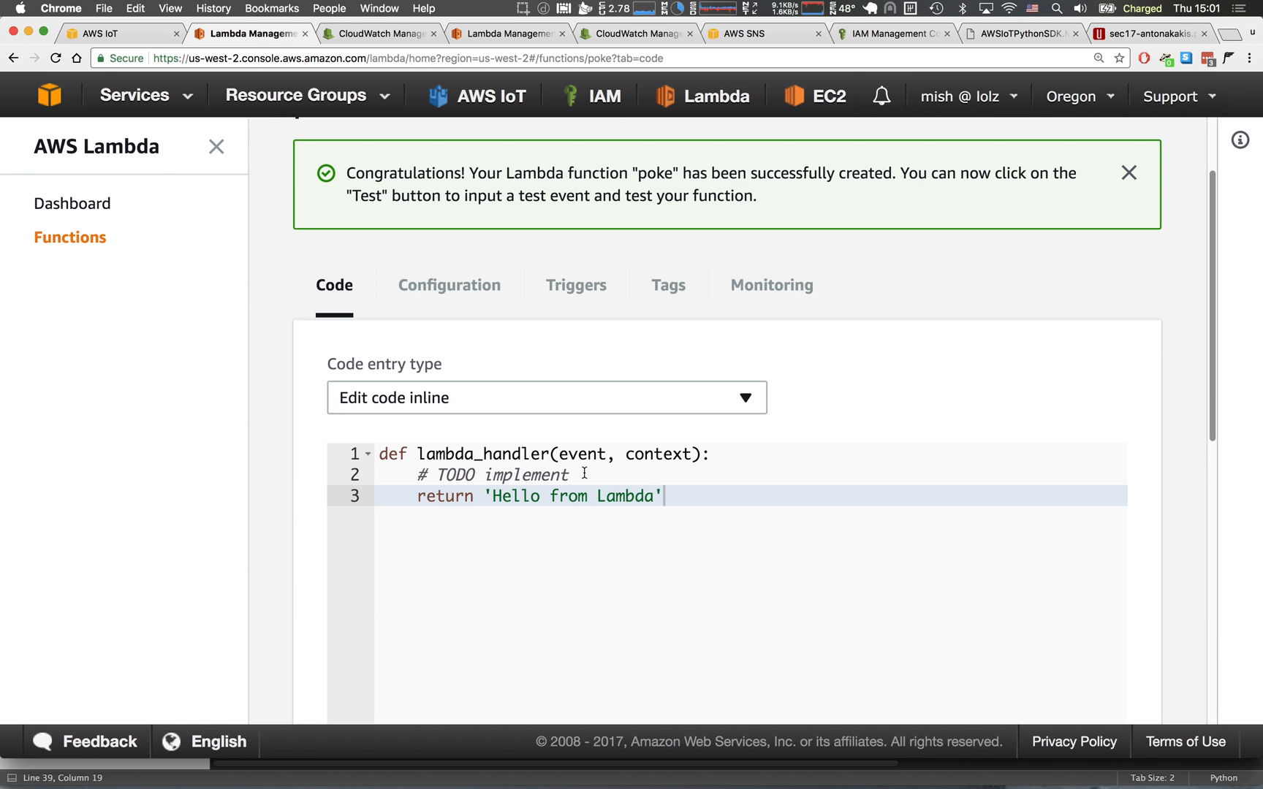
pyautogui.scroll(-5, 605, 460)
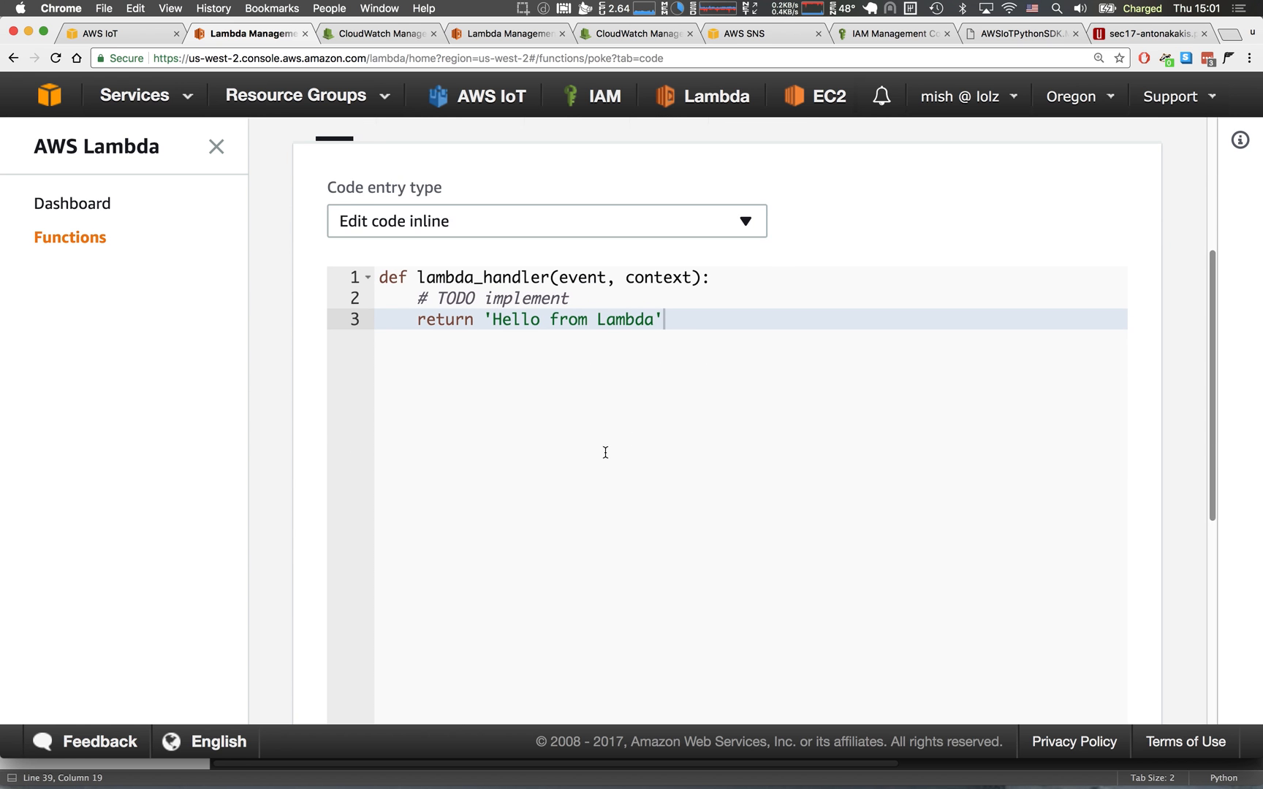
pyautogui.scroll(6, 517, 344)
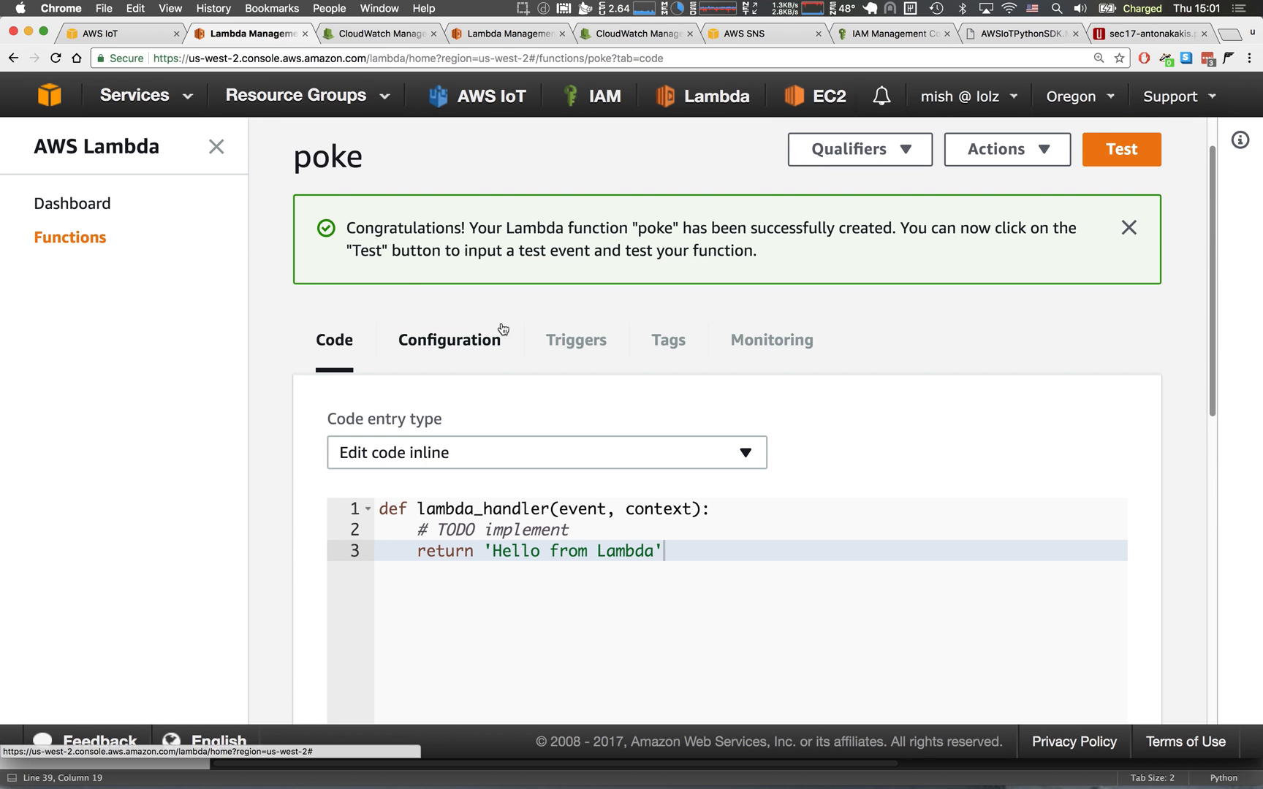
# Switch to the AWS IoT console and start creating a rule named unit_rule.
pyautogui.click(129, 30)
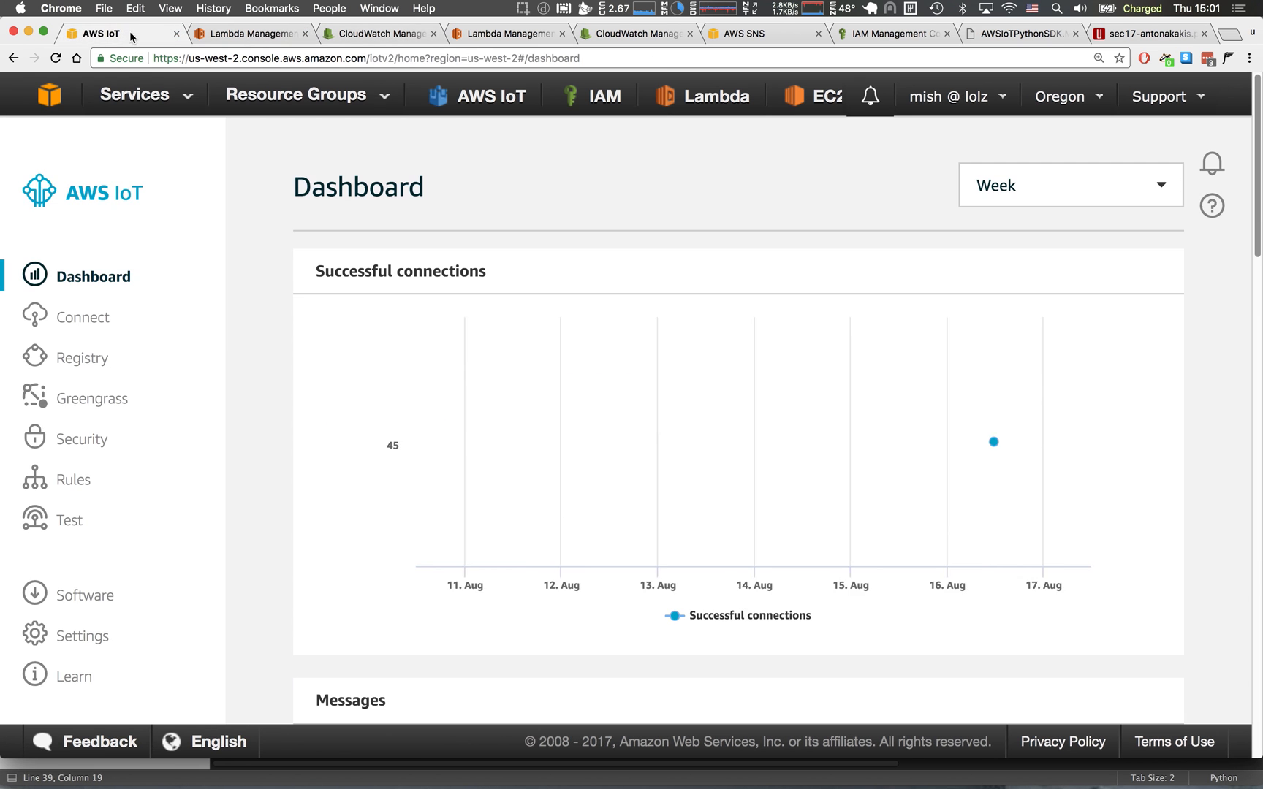
pyautogui.click(73, 485)
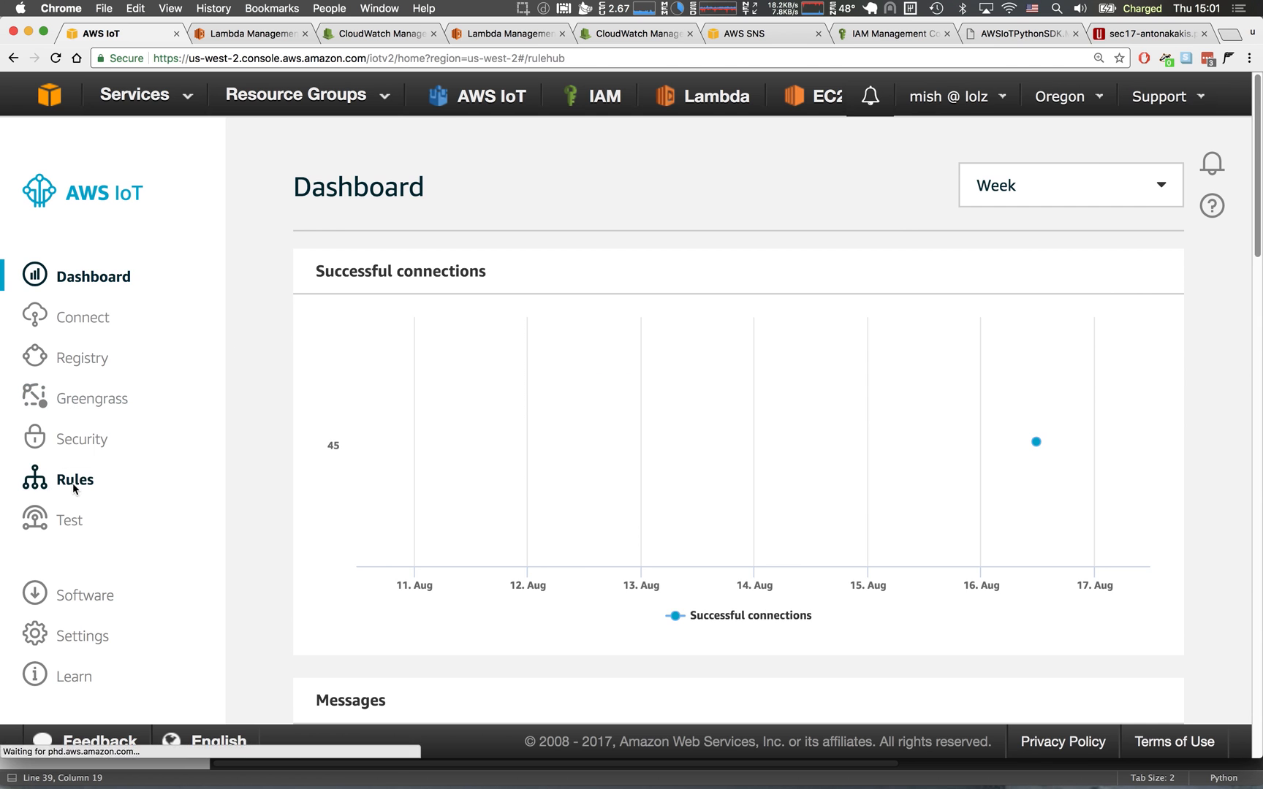
pyautogui.click(1178, 187)
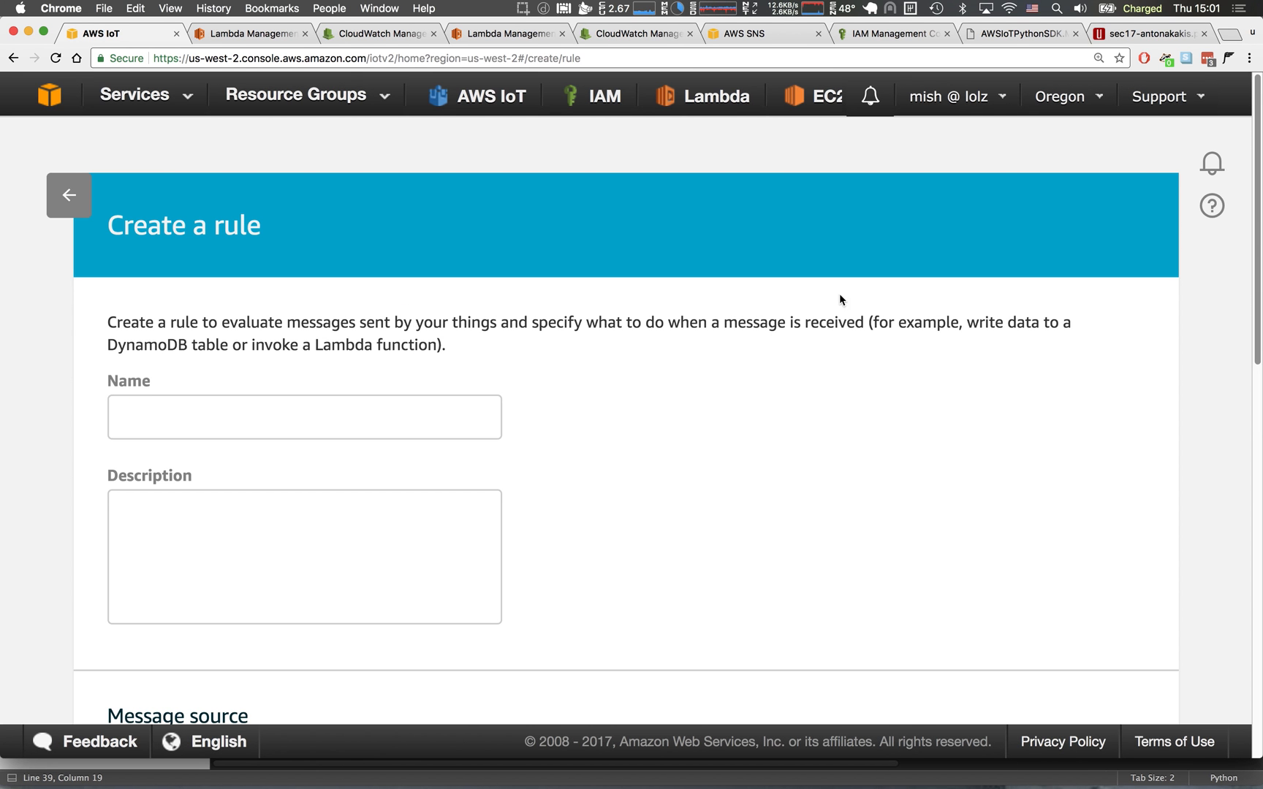
pyautogui.click(401, 426)
pyautogui.write('un')
pyautogui.write('it-')
pyautogui.press('BackSpace')
pyautogui.write('_rule')
# Set the topic filter of the rule's message source to unit-topic/+.
pyautogui.scroll(-10, 555, 354)
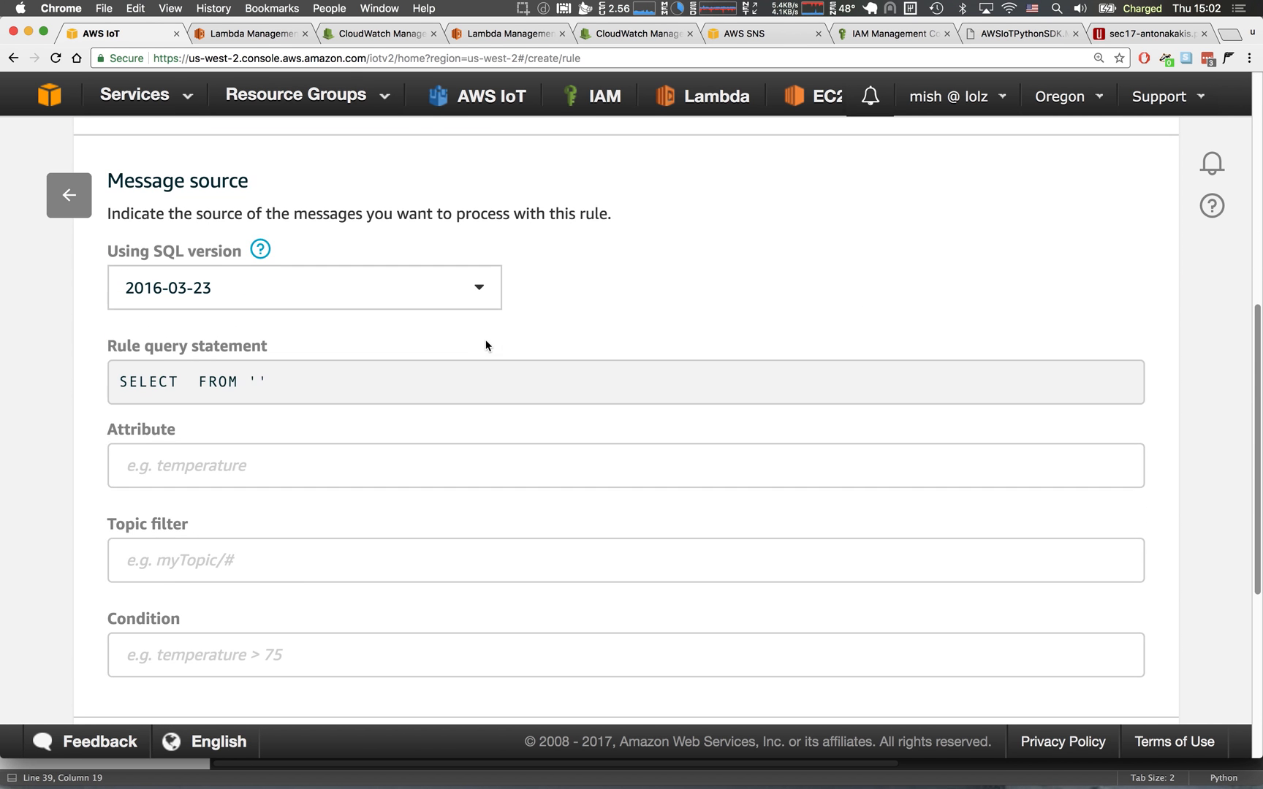
pyautogui.click(264, 465)
pyautogui.click(277, 564)
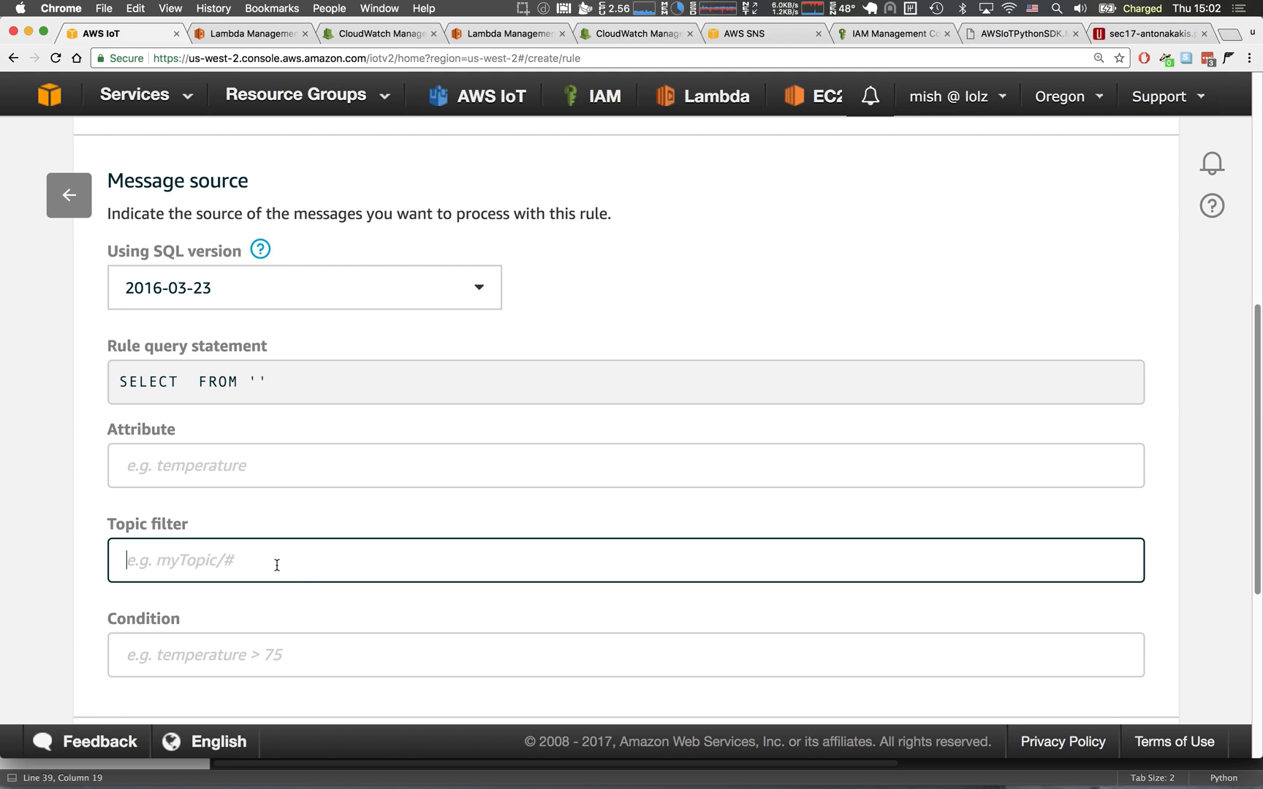
pyautogui.write('unit-topi')
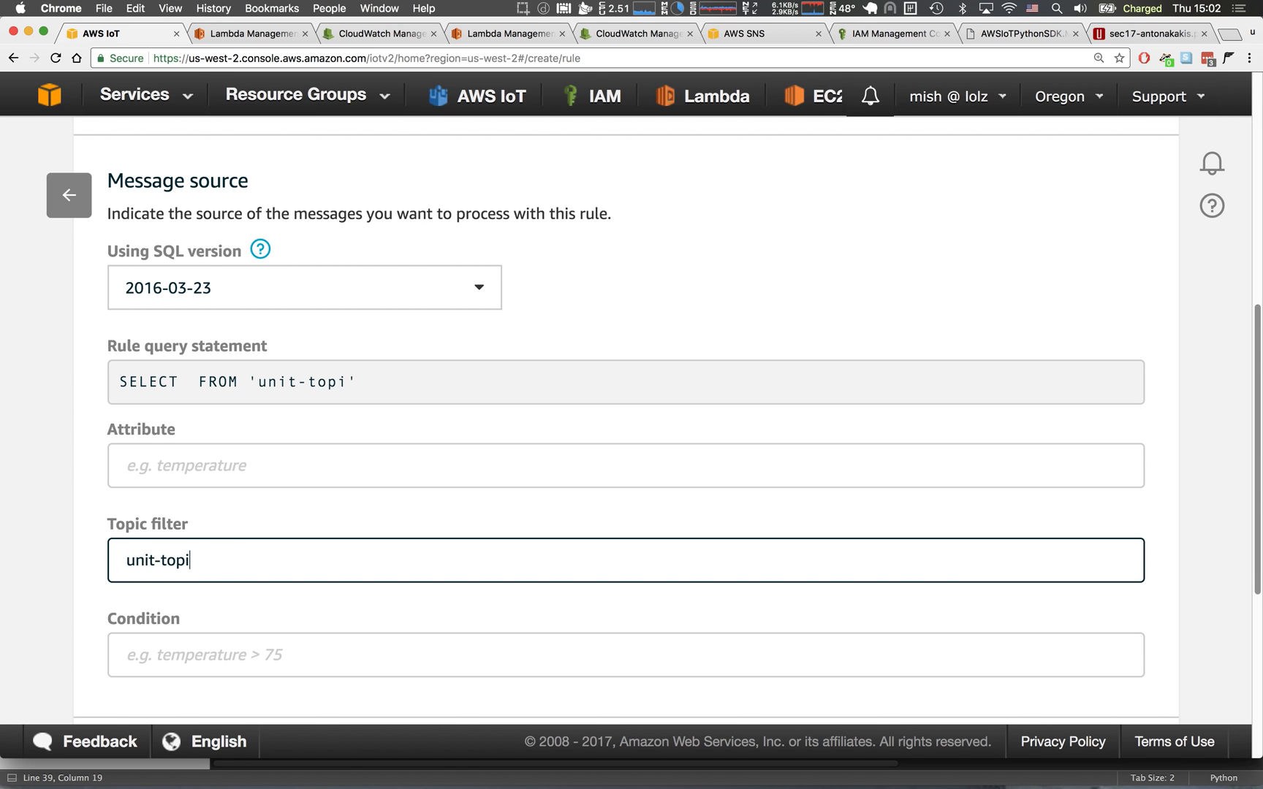
pyautogui.write('c/#')
pyautogui.moveTo(205, 559); pyautogui.dragTo(225, 562)
pyautogui.moveTo(121, 560); pyautogui.dragTo(262, 562)
pyautogui.click(133, 560)
pyautogui.click(211, 559)
# Set the rule's attribute to *,principal() AS clientID and review the principal() part of the rule query statement.
pyautogui.click(212, 482)
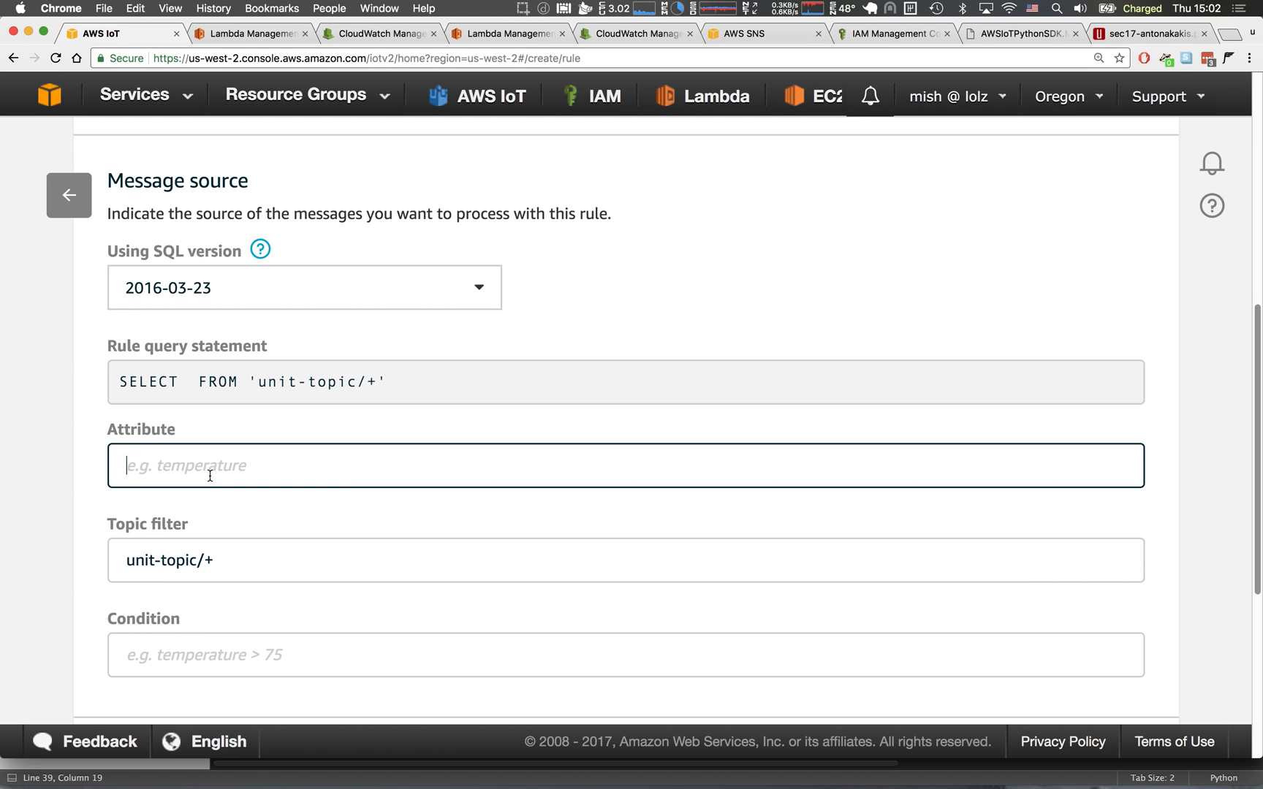
pyautogui.write('*')
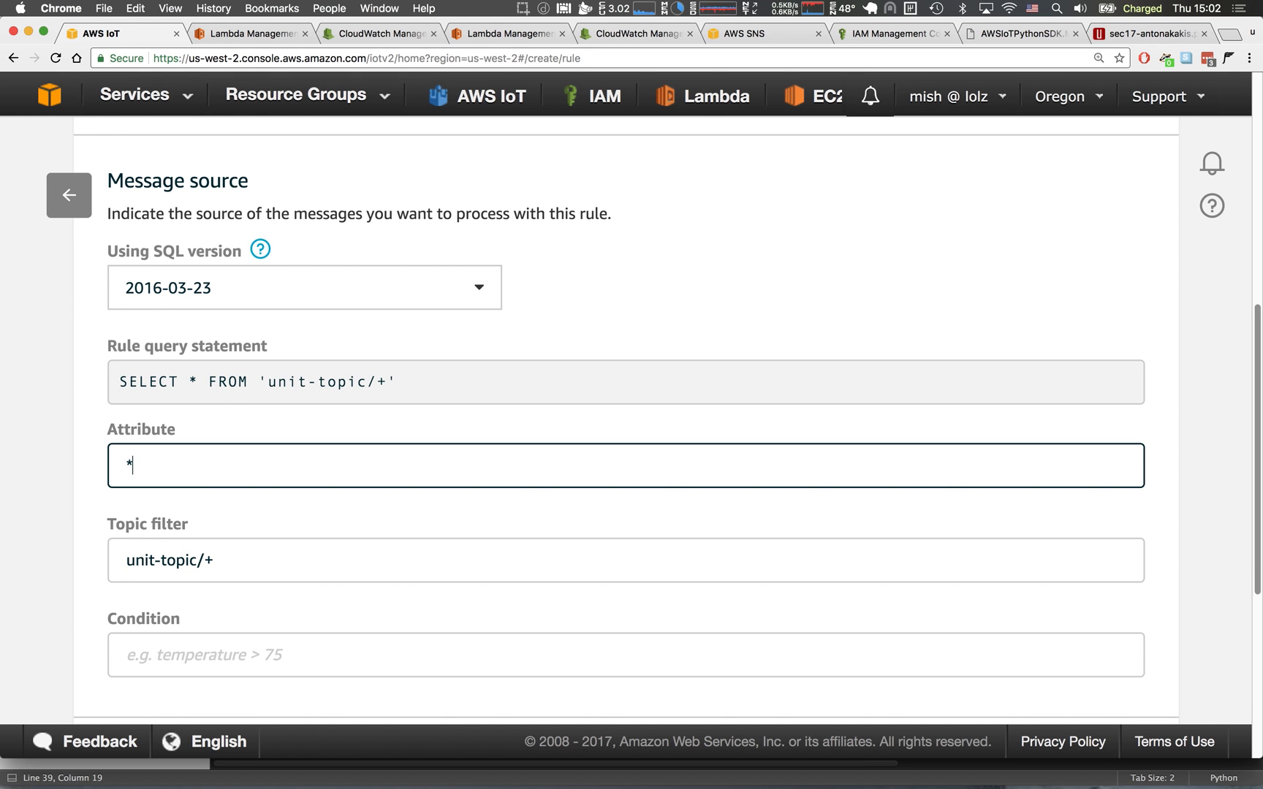
pyautogui.write(',prin')
pyautogui.write('c')
pyautogui.press('BackSpace')
pyautogui.write('principal() AS clientID')
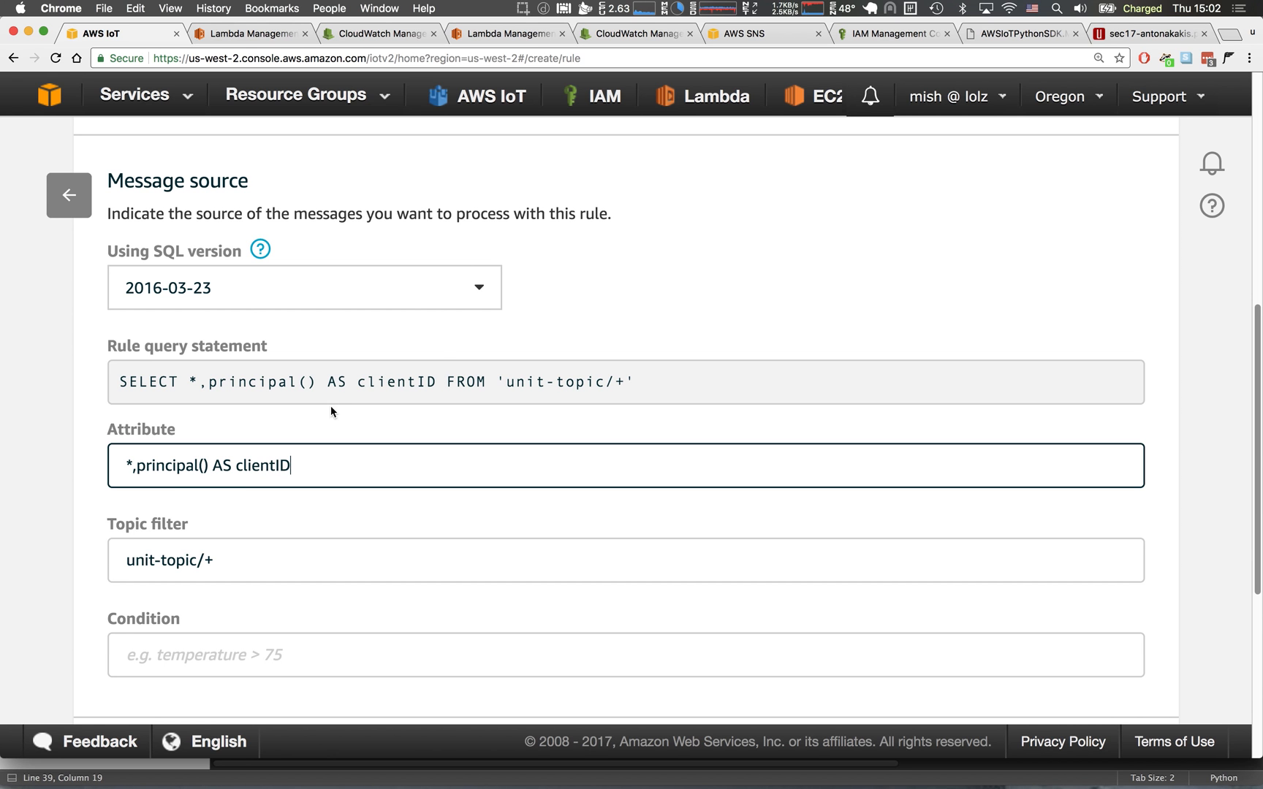
pyautogui.moveTo(209, 381); pyautogui.dragTo(433, 379)
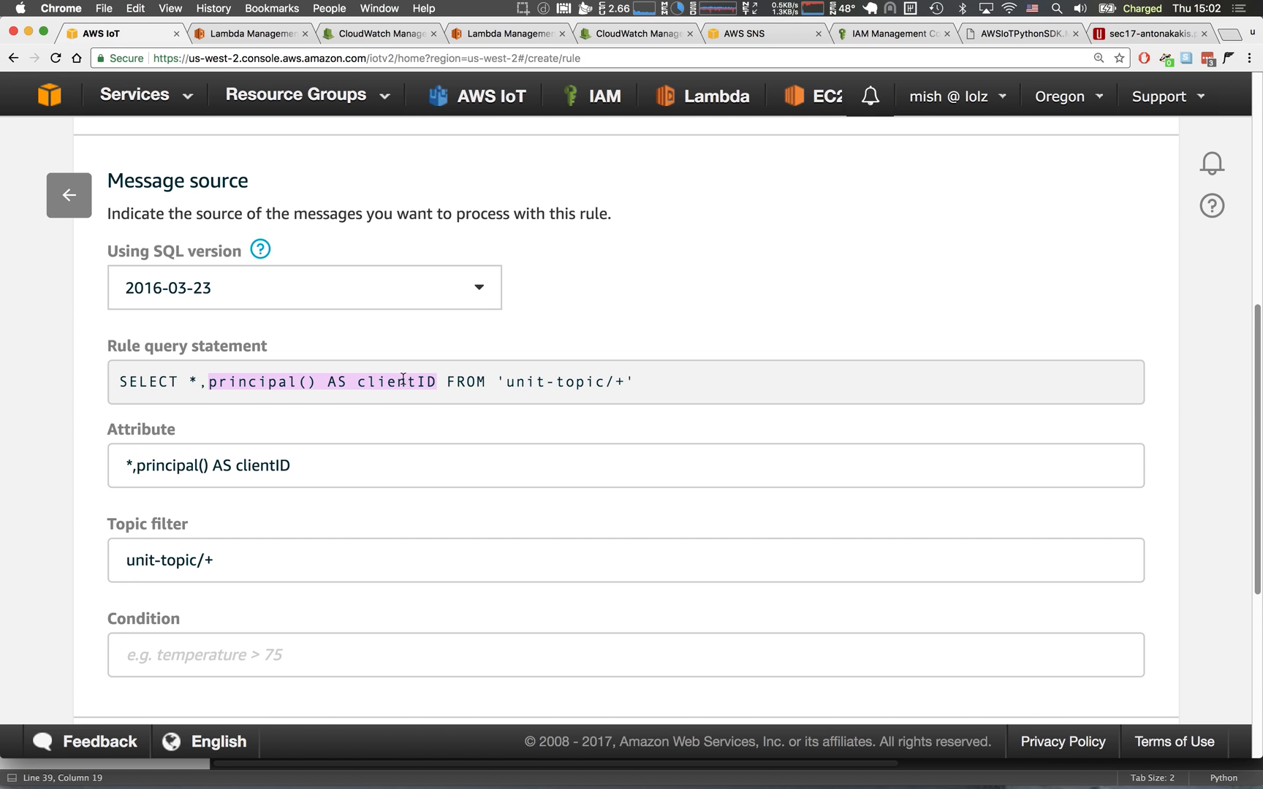
pyautogui.moveTo(315, 381); pyautogui.dragTo(212, 382)
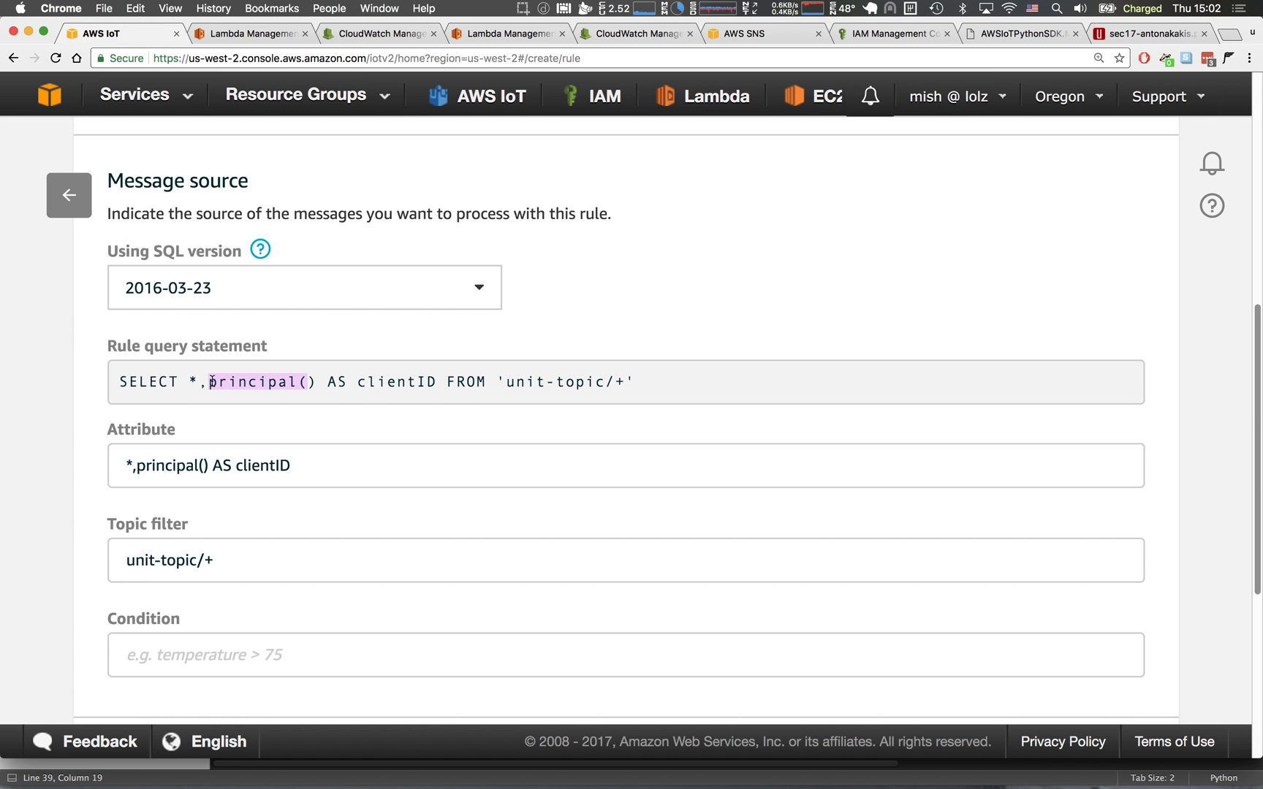
pyautogui.scroll(-2, 259, 392)
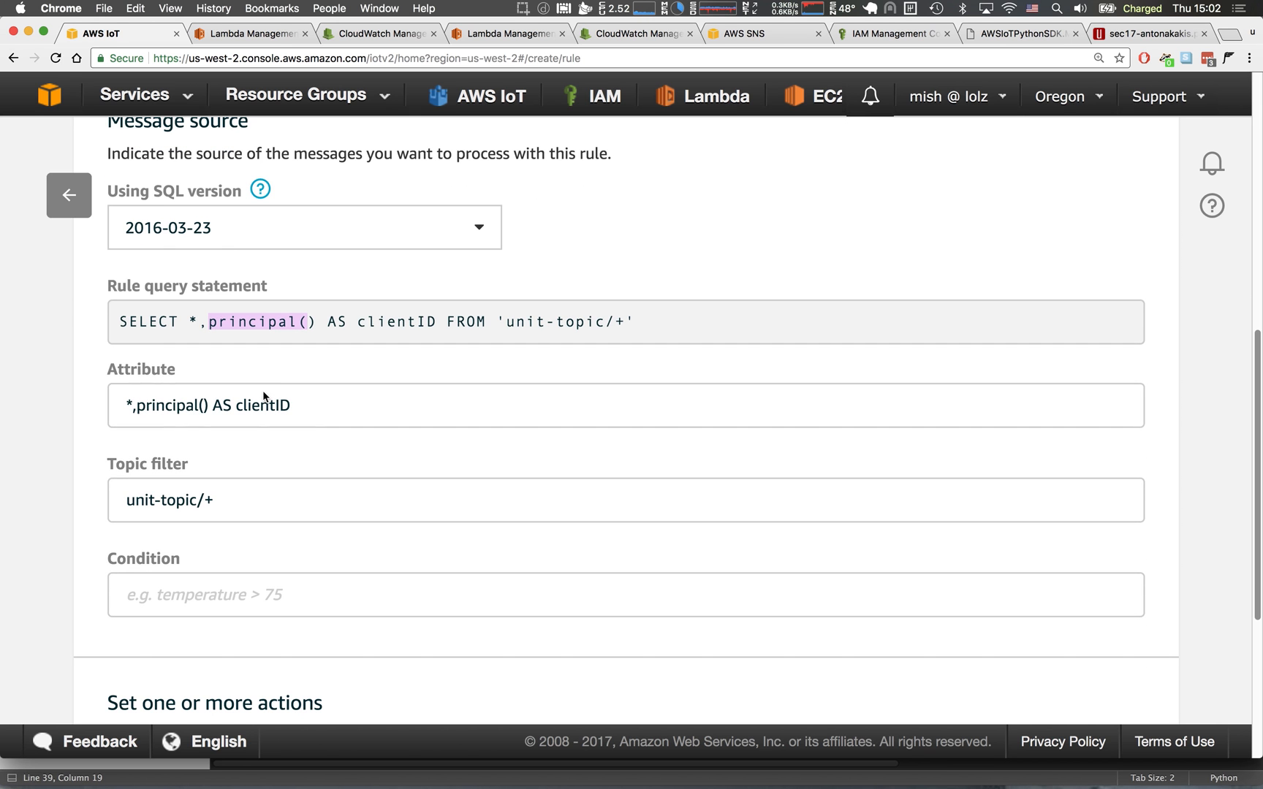
pyautogui.moveTo(310, 322); pyautogui.dragTo(253, 335)
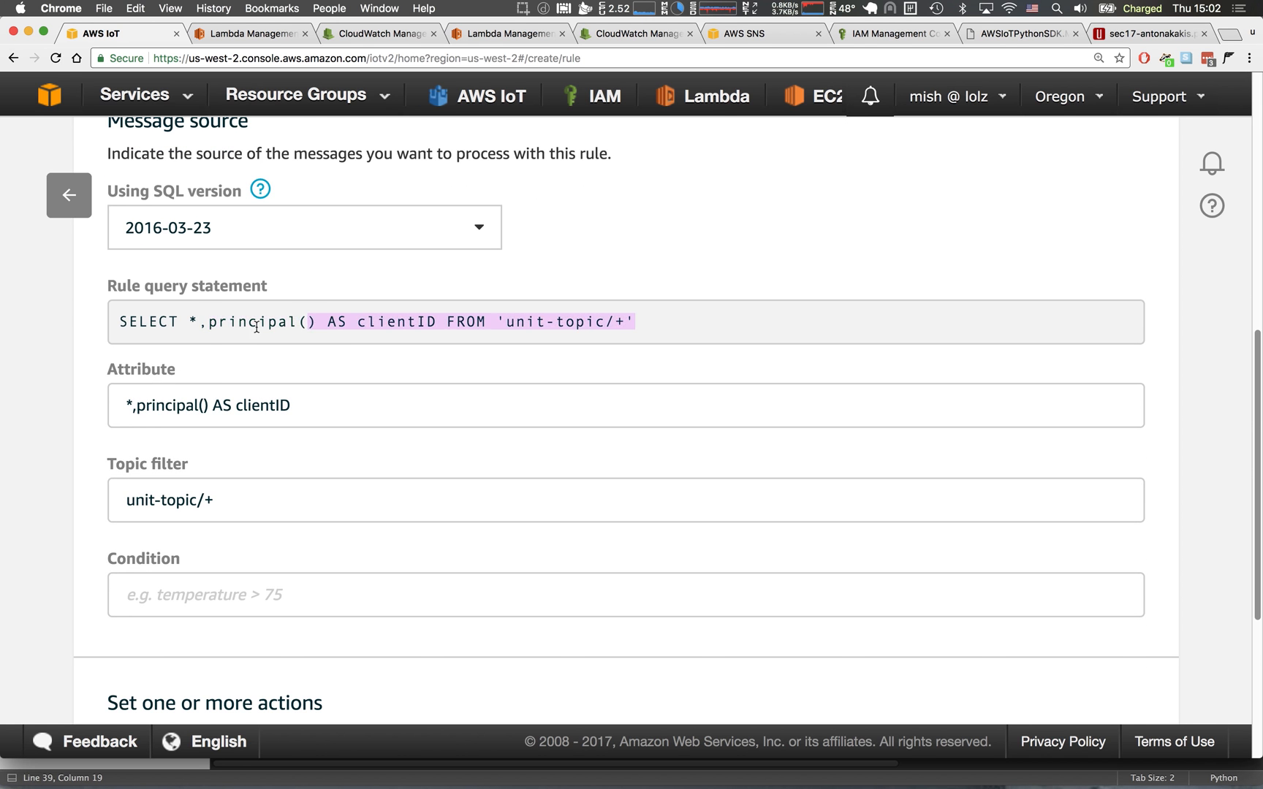
# Add an action to the rule that invokes a Lambda function passing the message data, and proceed to its configuration.
pyautogui.scroll(-6, 265, 334)
pyautogui.scroll(-3, 779, 492)
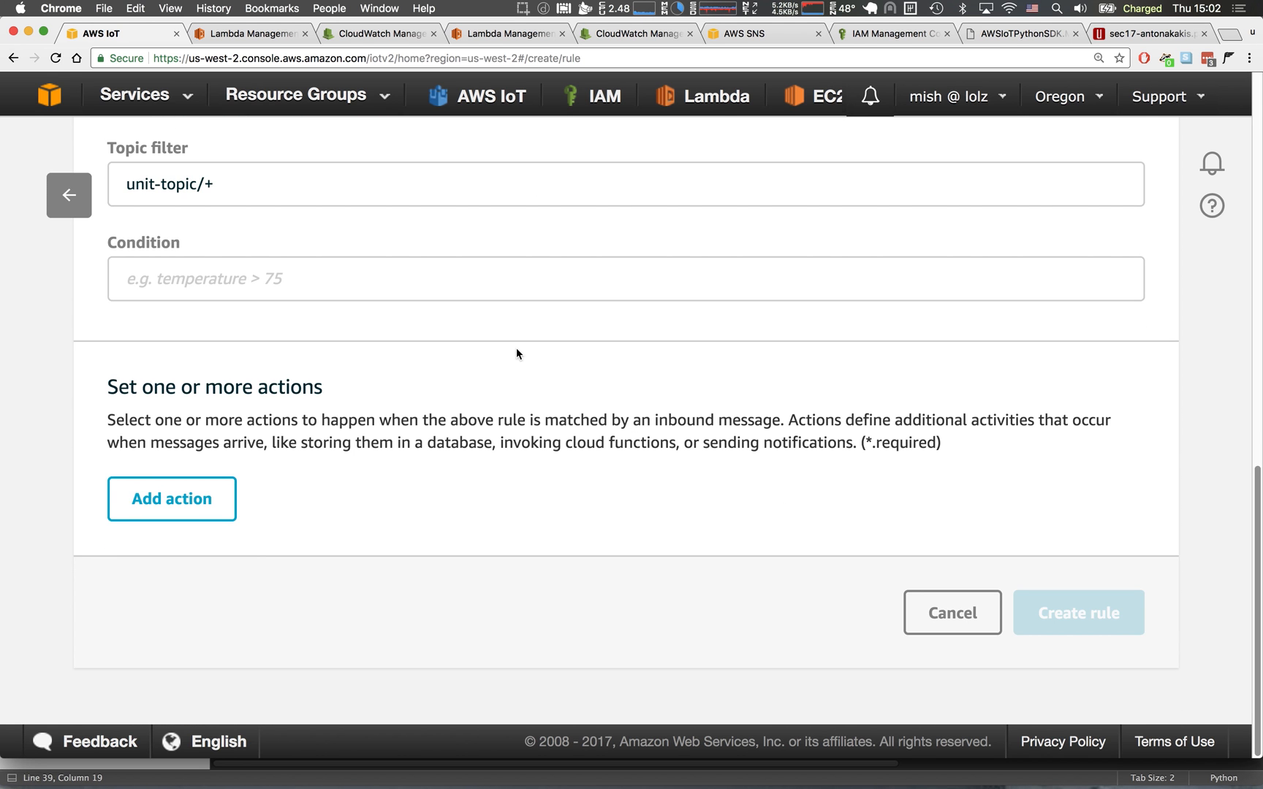
pyautogui.click(219, 512)
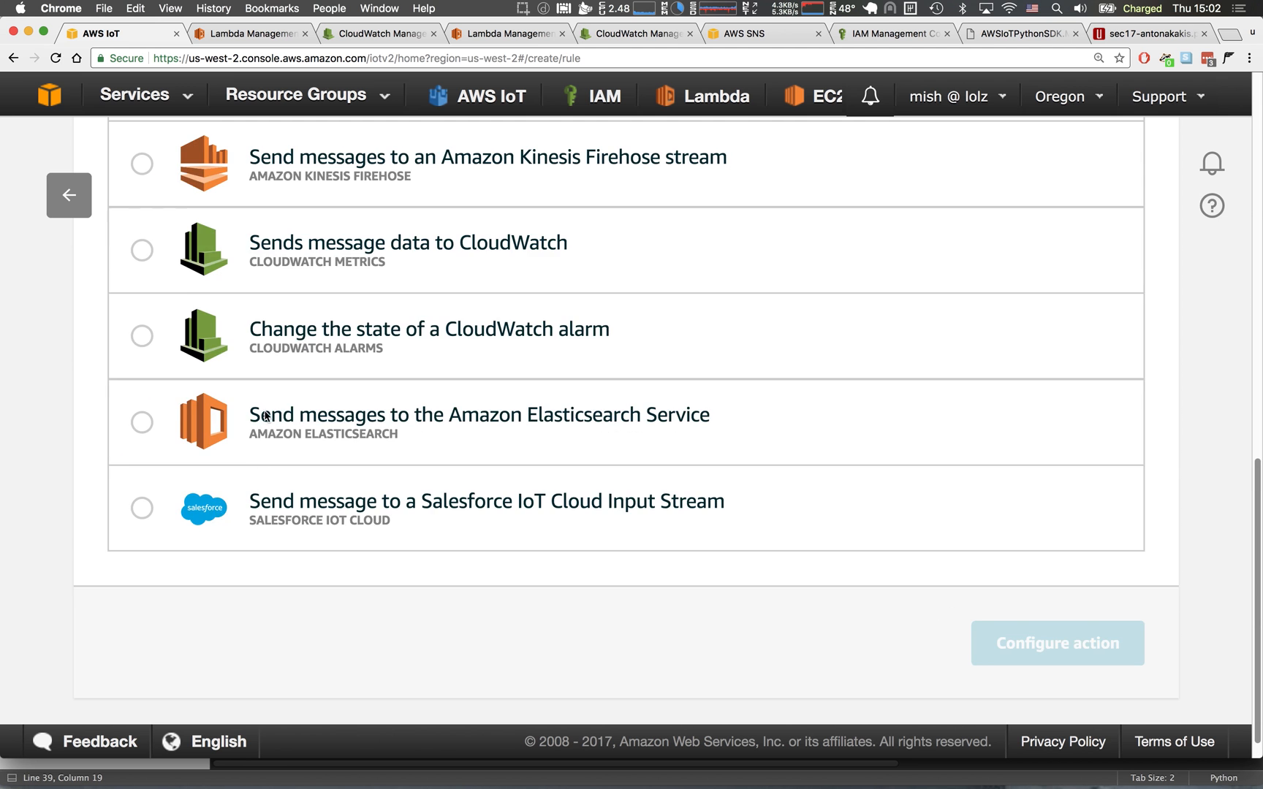
pyautogui.scroll(15, 267, 418)
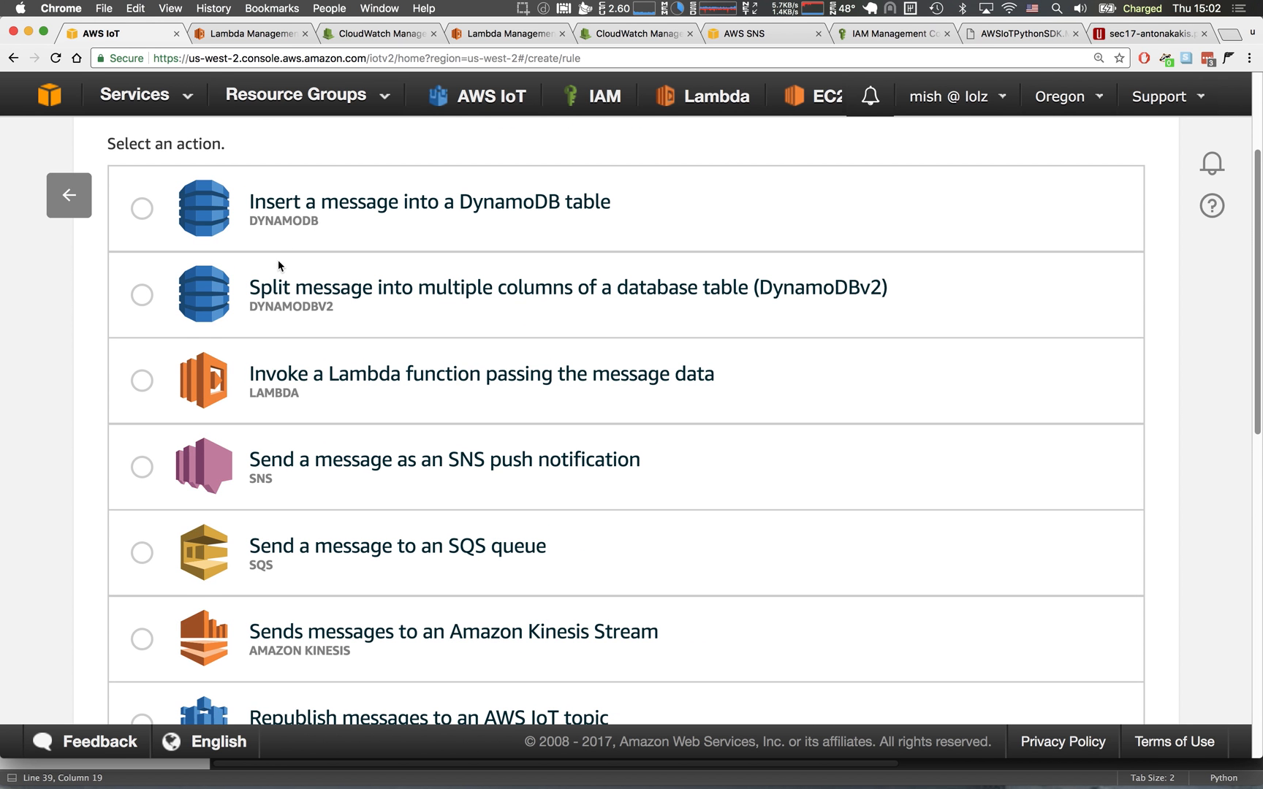
pyautogui.scroll(-1, 310, 441)
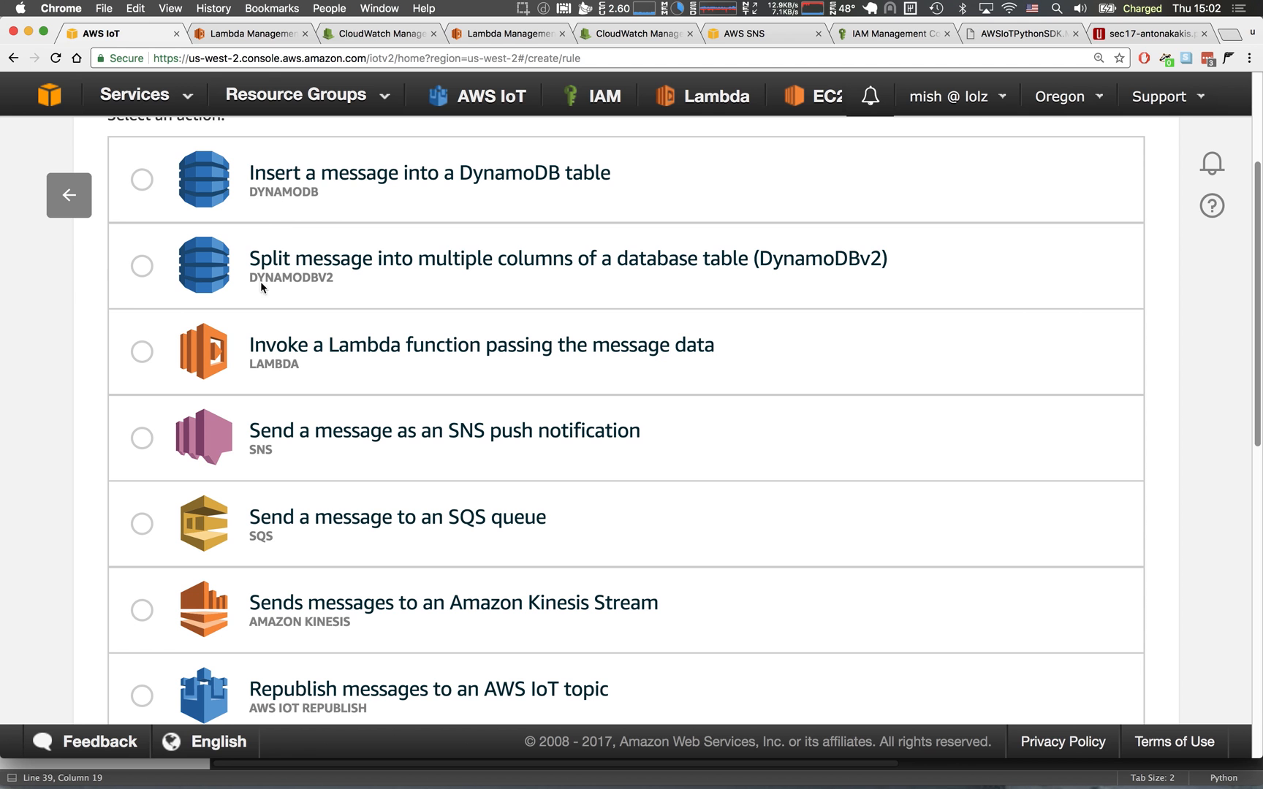
pyautogui.click(143, 351)
pyautogui.scroll(-10, 803, 357)
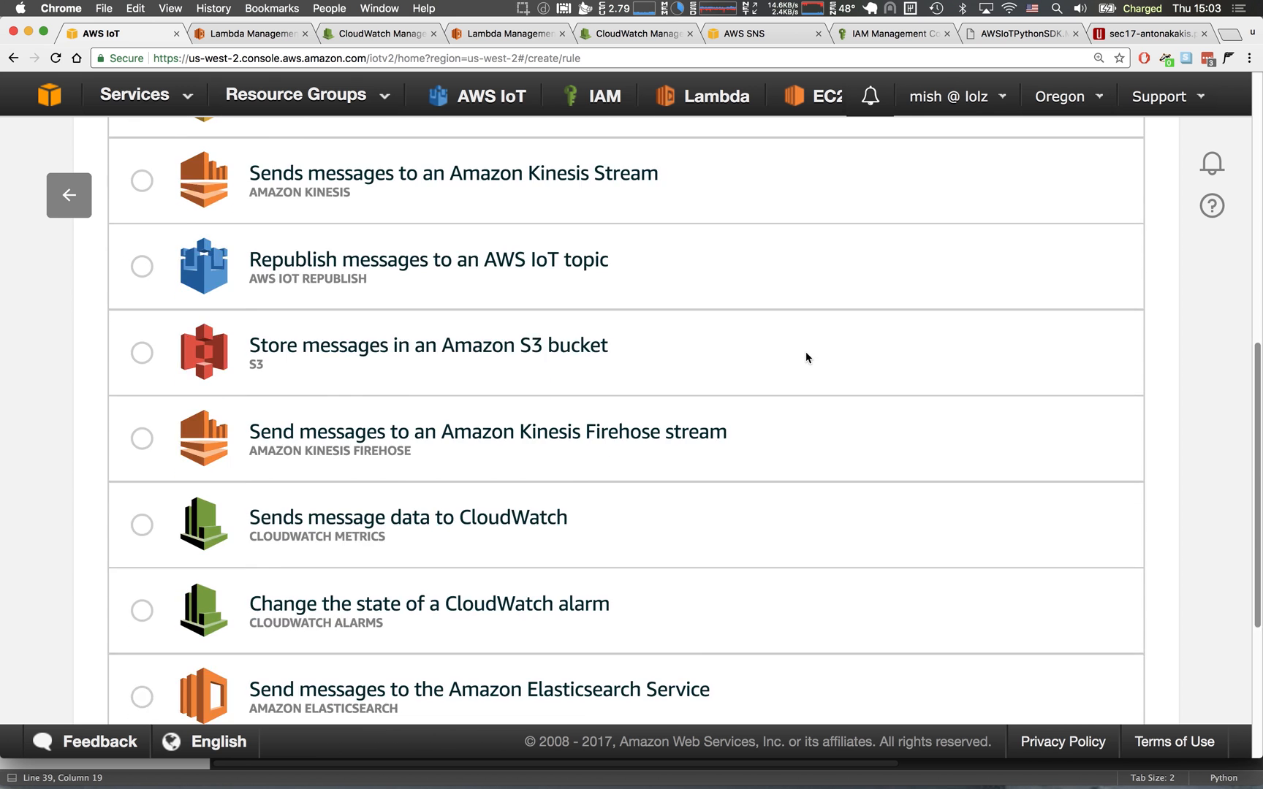
pyautogui.click(995, 605)
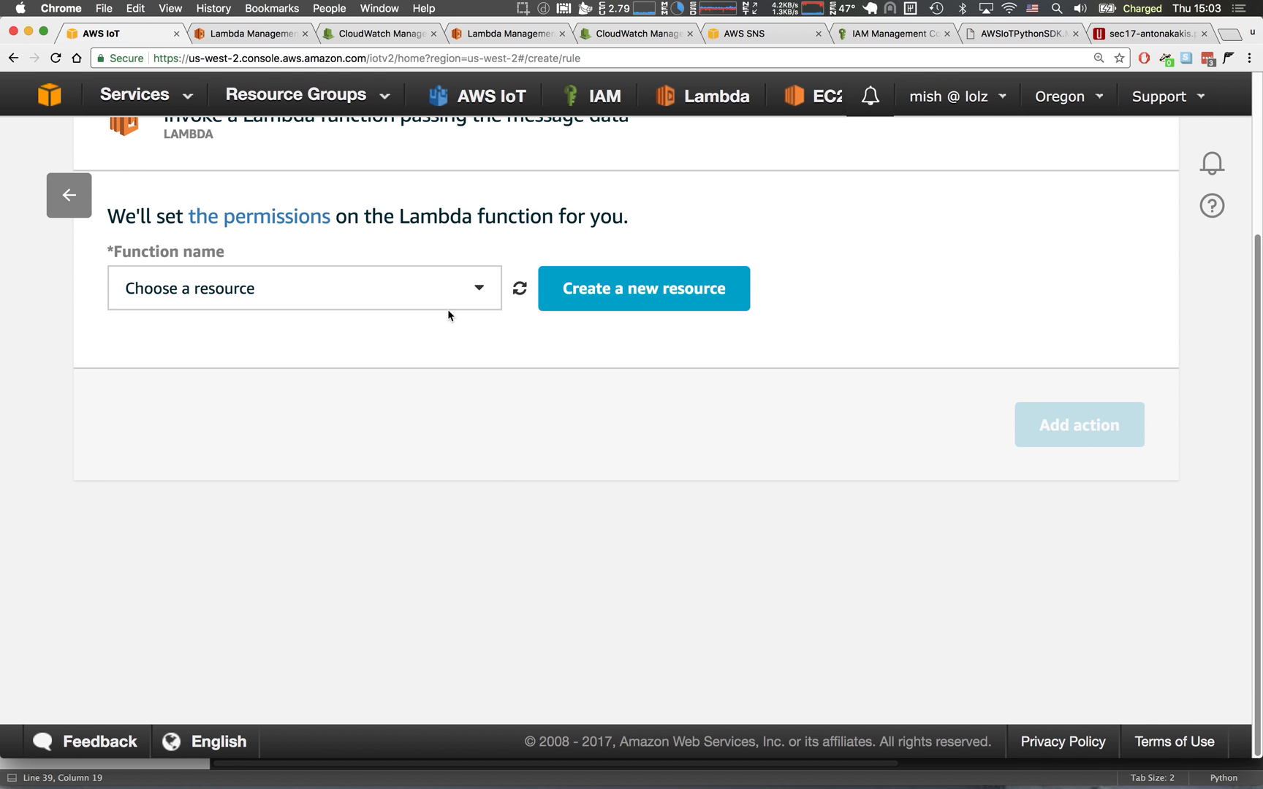
# Create the rule with poke as the function its Lambda action invokes, and review the rule query statement.
pyautogui.click(418, 293)
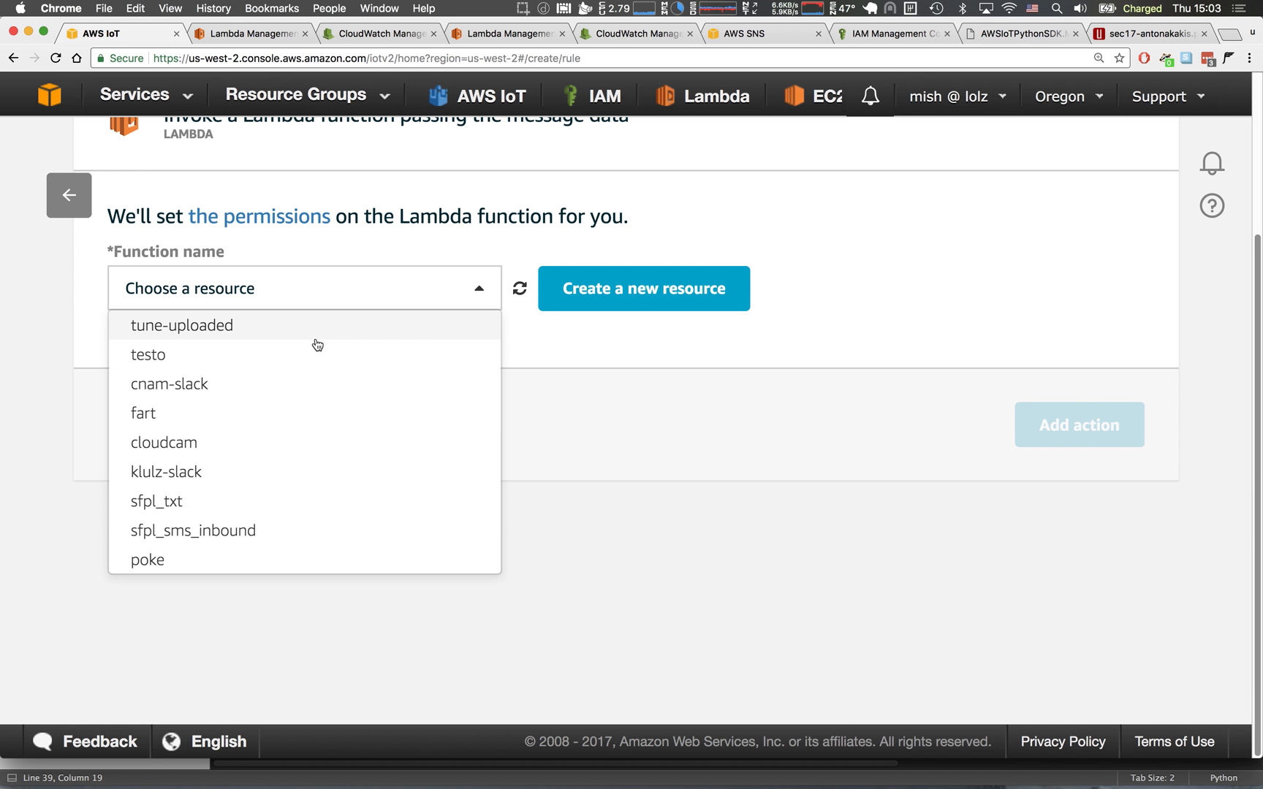
pyautogui.click(258, 560)
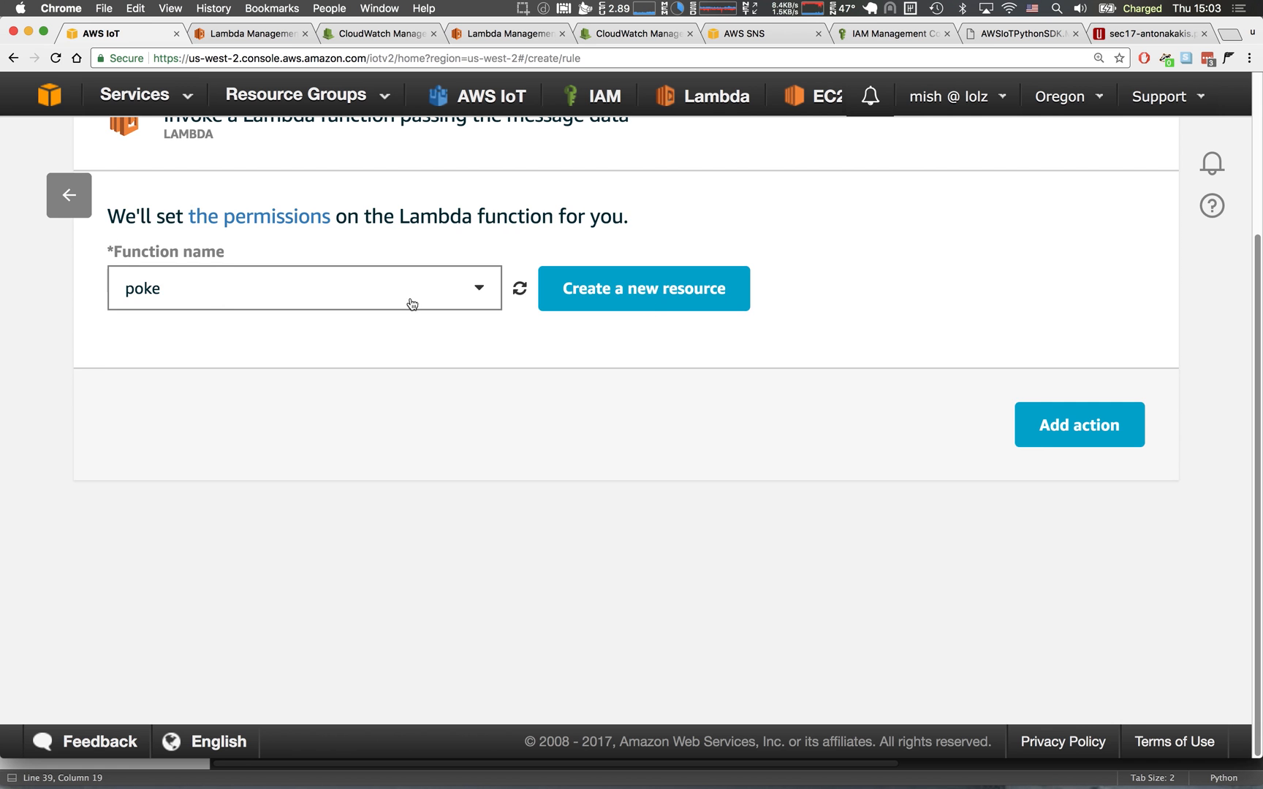
pyautogui.click(1051, 447)
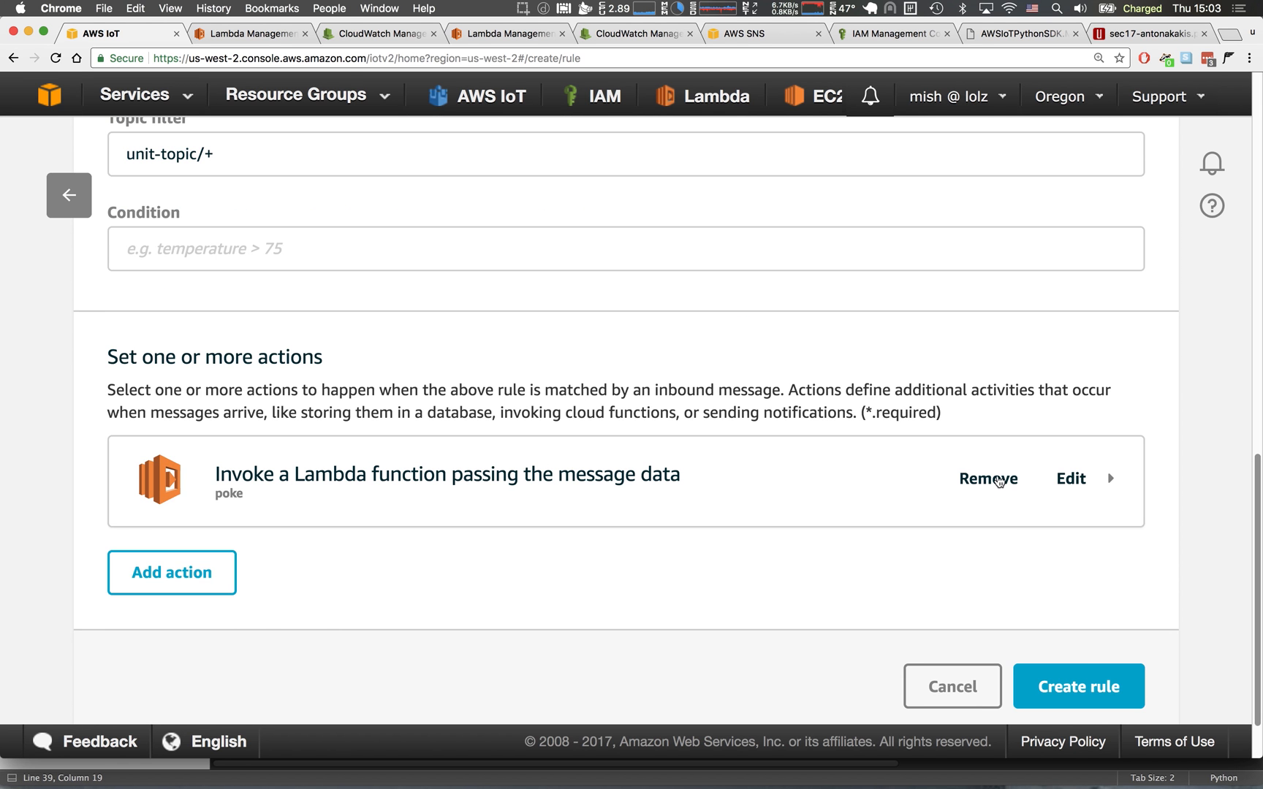
pyautogui.click(1100, 690)
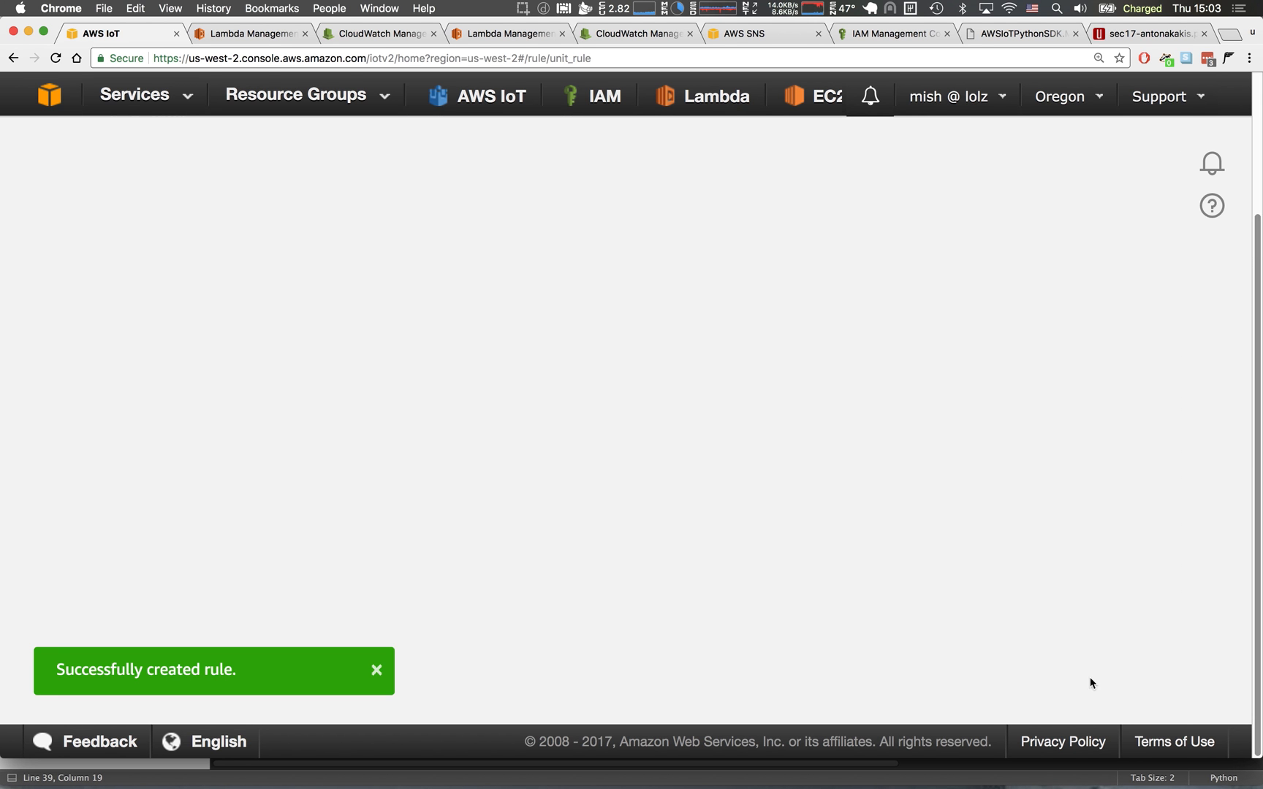
pyautogui.scroll(3, 809, 462)
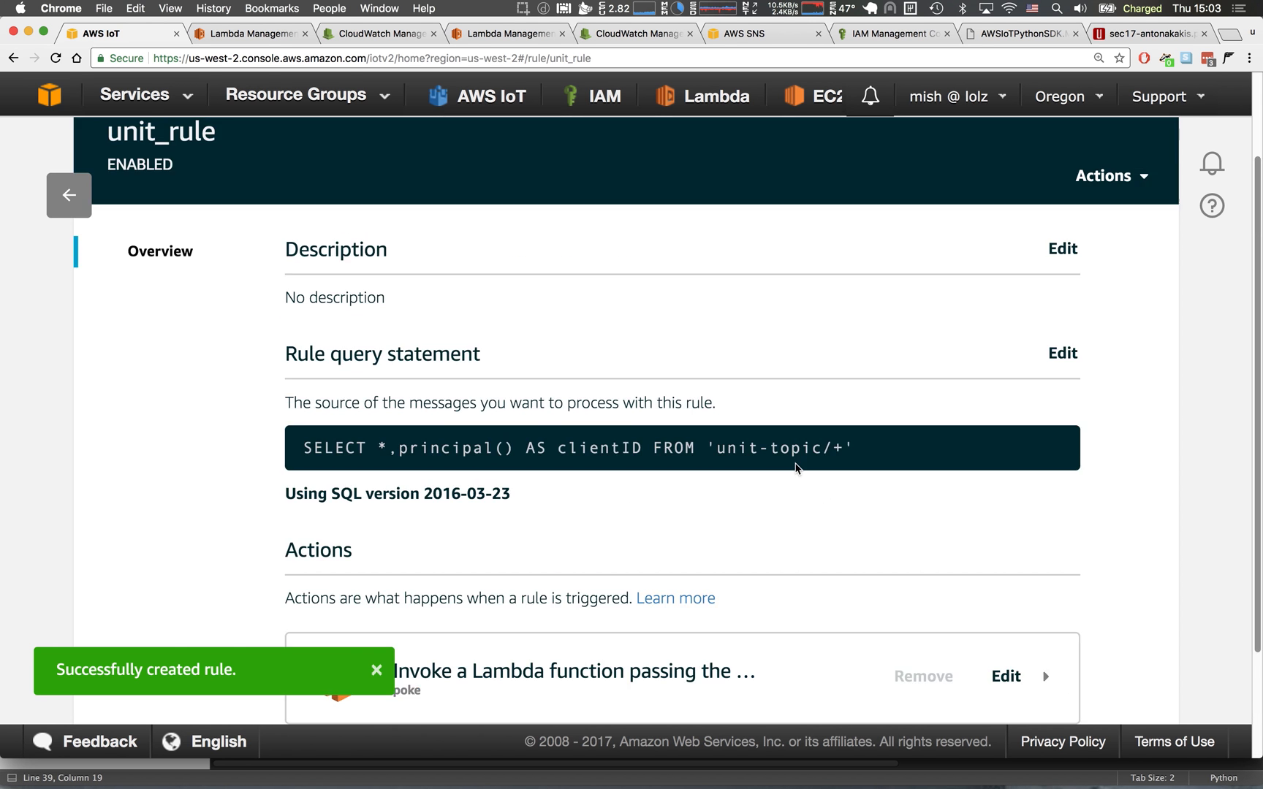
pyautogui.moveTo(705, 451); pyautogui.dragTo(855, 453)
pyautogui.moveTo(376, 448); pyautogui.dragTo(525, 454)
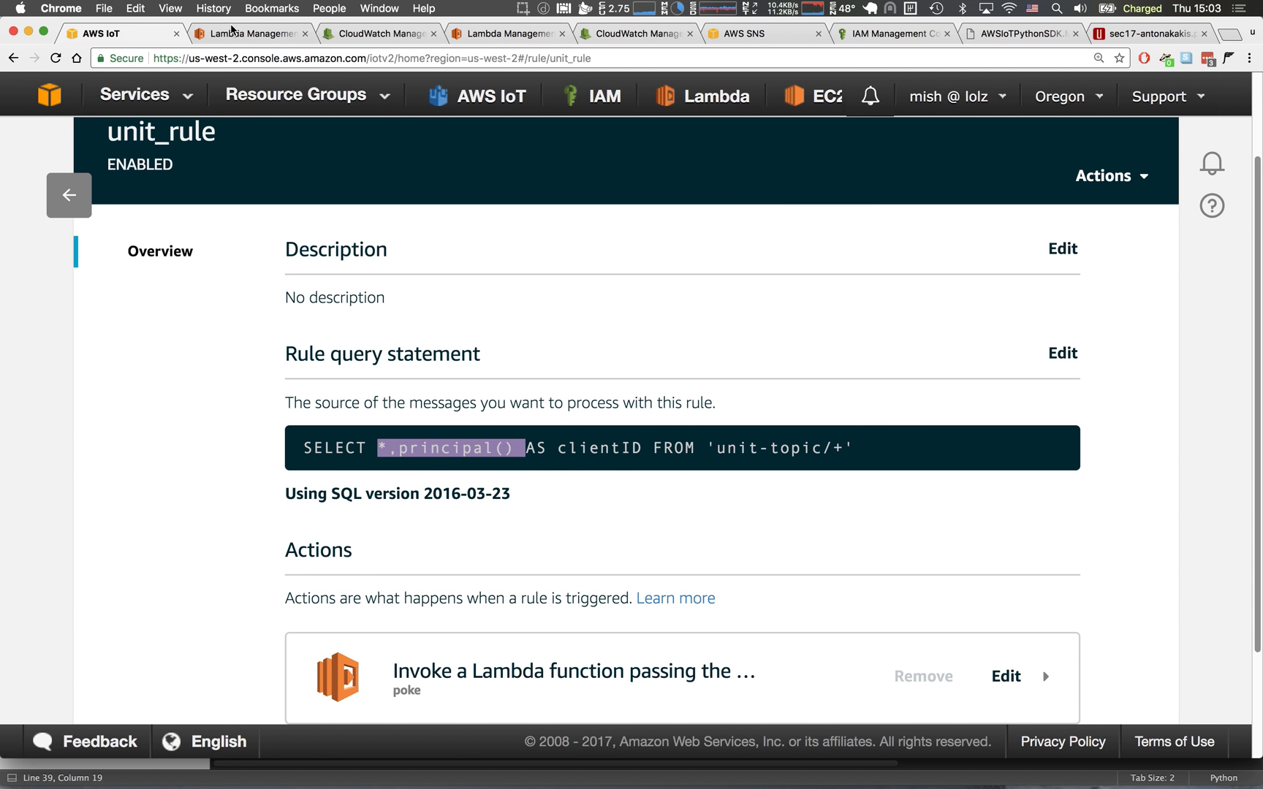
# Switch to the poke function in the Lambda console, save the Hello World sample as its test event and run the test.
pyautogui.click(231, 33)
pyautogui.moveTo(380, 508); pyautogui.dragTo(879, 552)
pyautogui.click(880, 553)
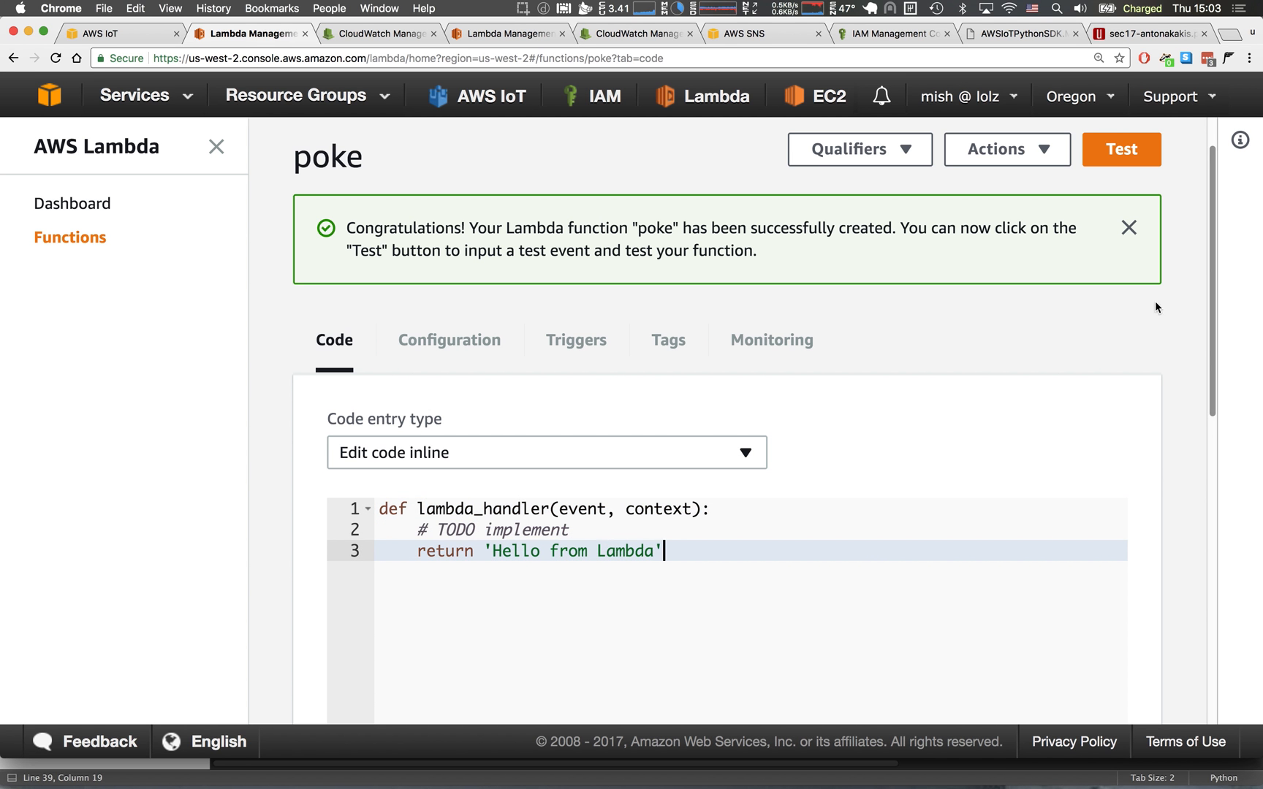
pyautogui.click(1120, 152)
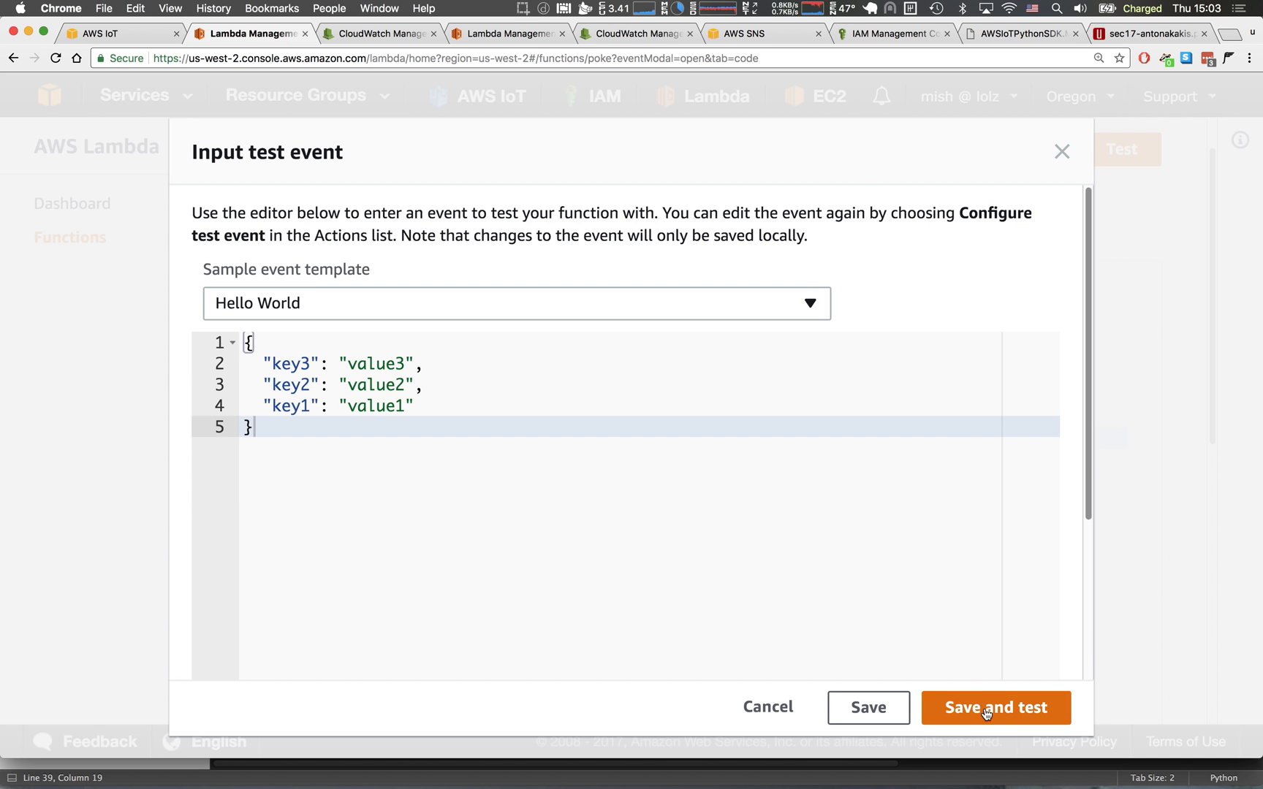
pyautogui.click(987, 713)
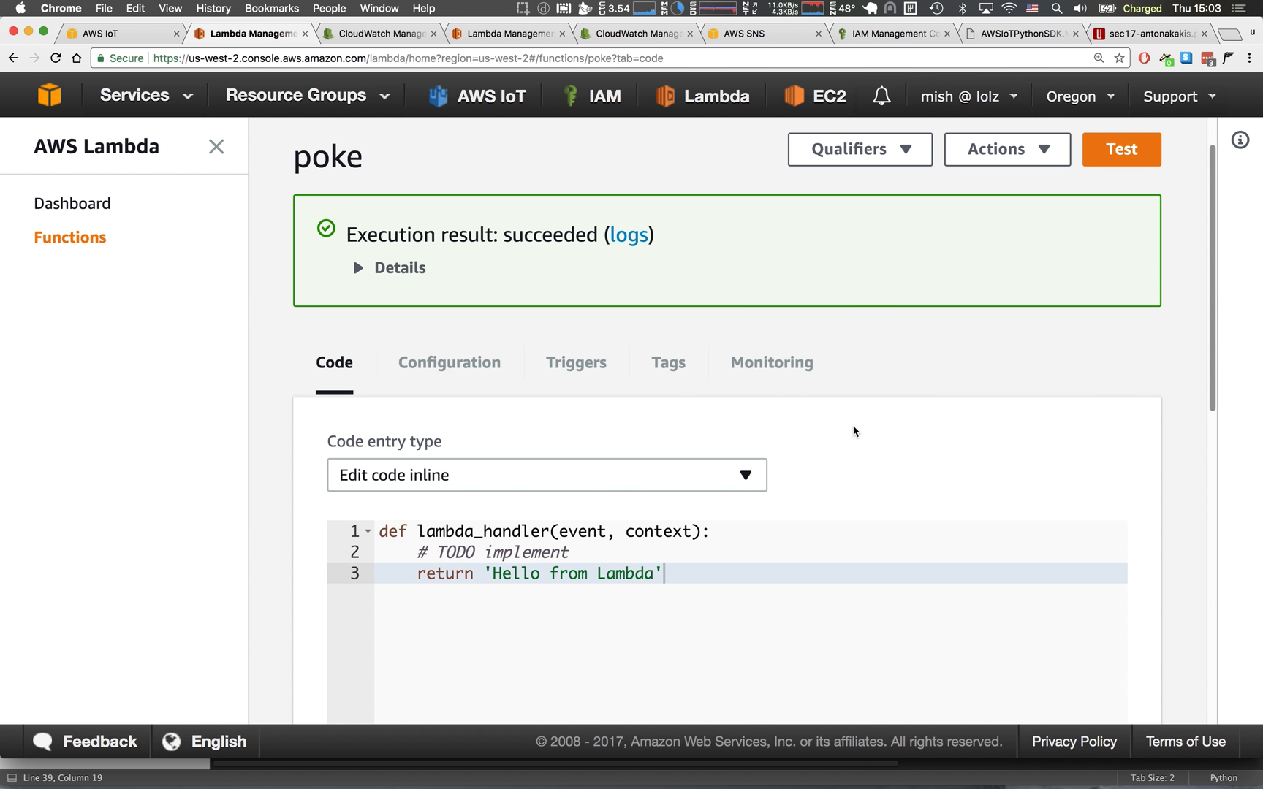
# Examine the poke function's monitoring metrics and its latest CloudWatch log stream, loading any newer log events.
pyautogui.click(783, 365)
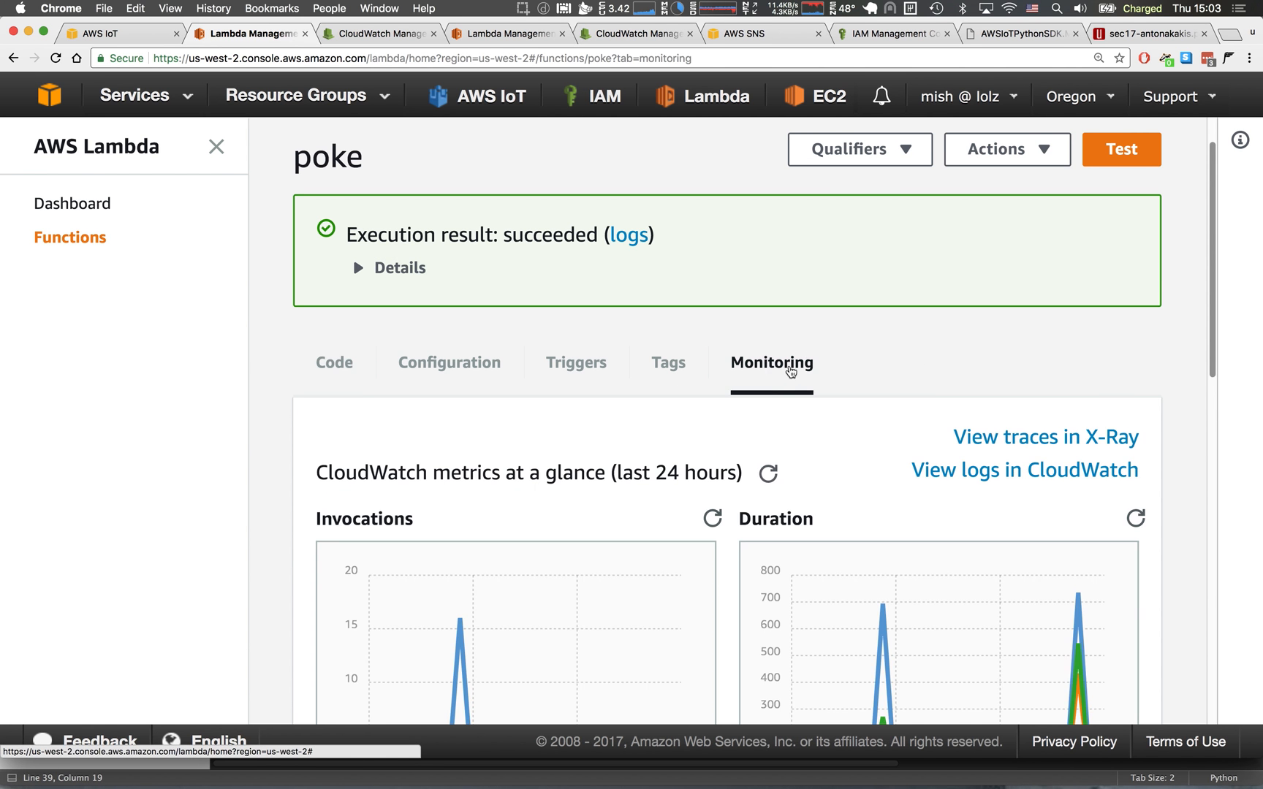
pyautogui.scroll(-5, 790, 371)
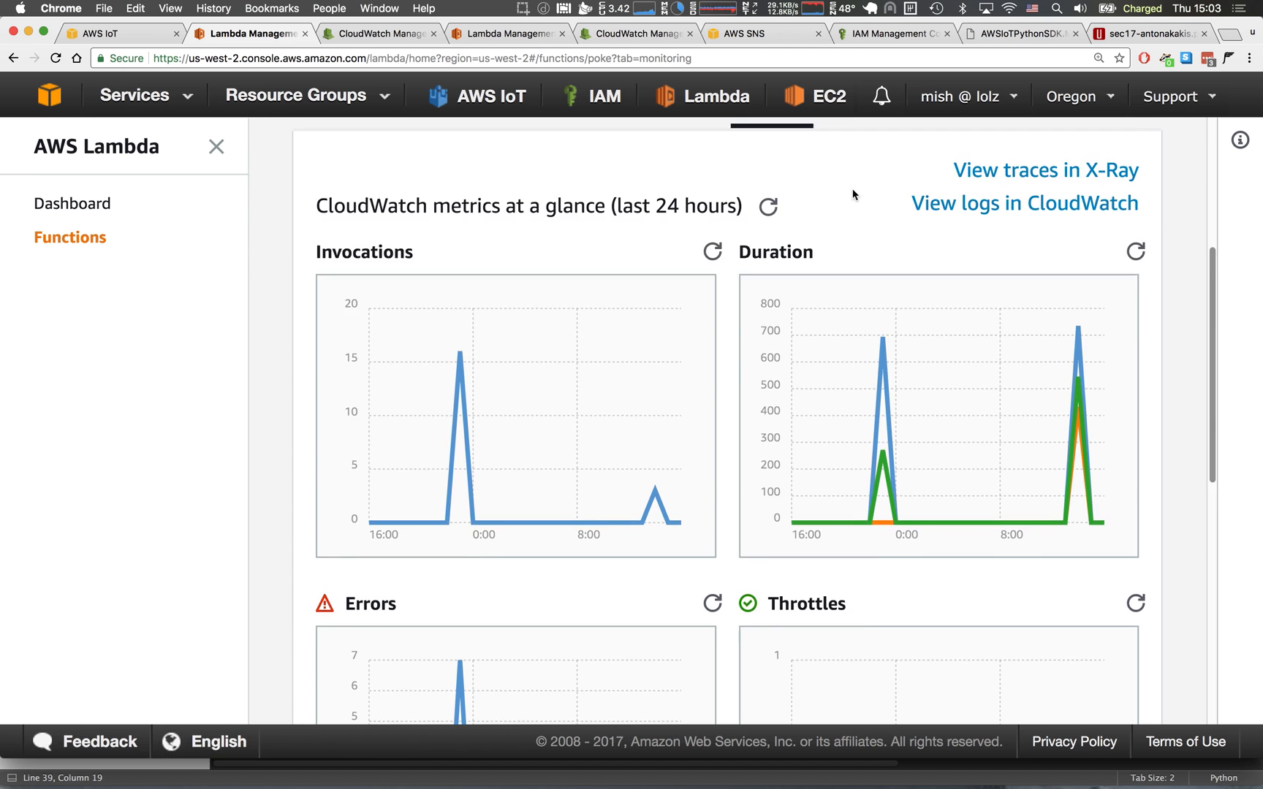
pyautogui.scroll(3, 844, 184)
pyautogui.click(995, 333)
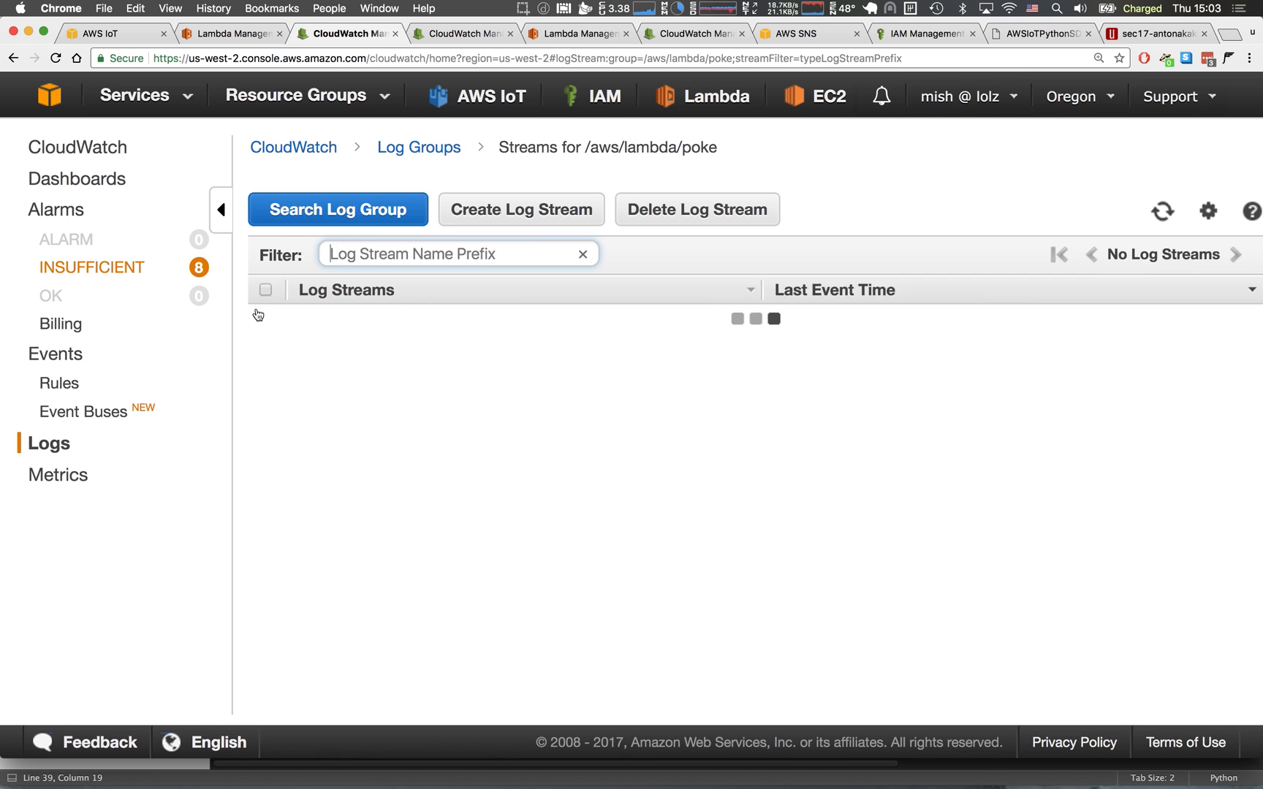
pyautogui.click(504, 318)
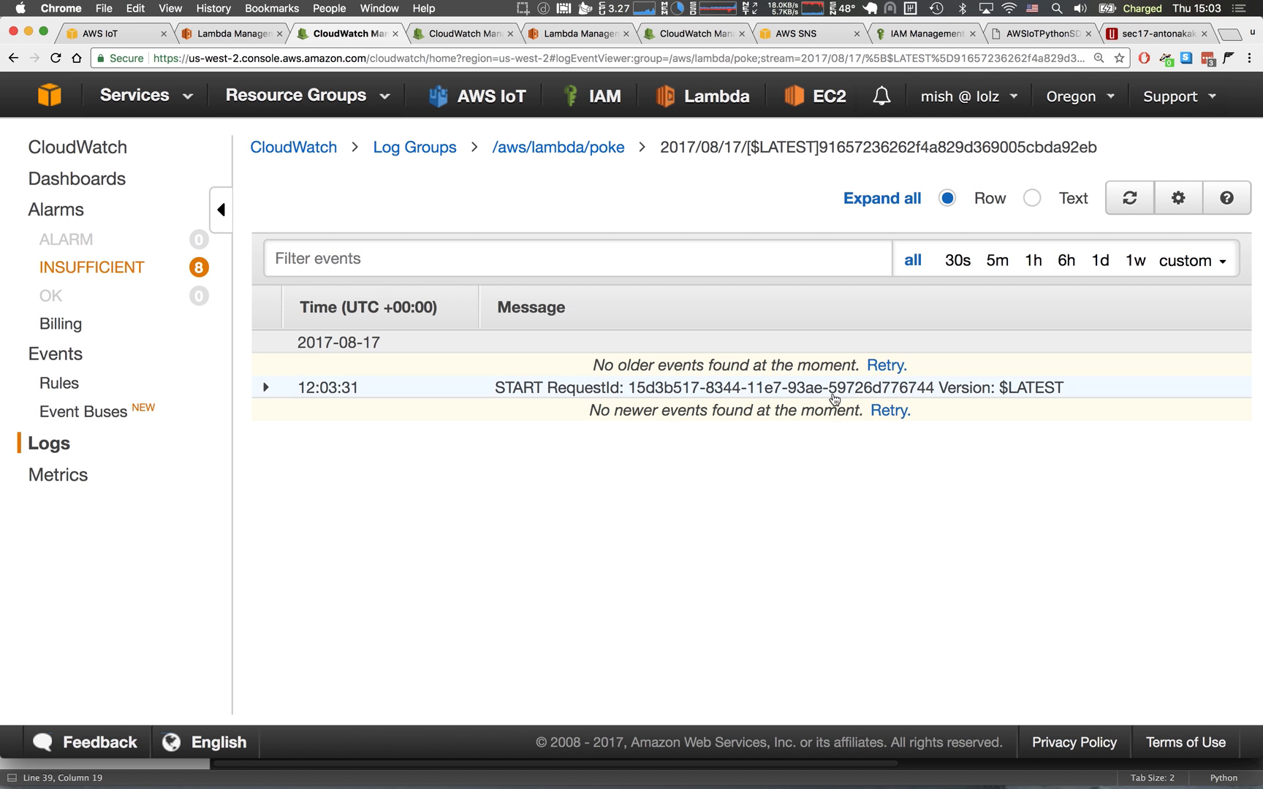
pyautogui.click(881, 410)
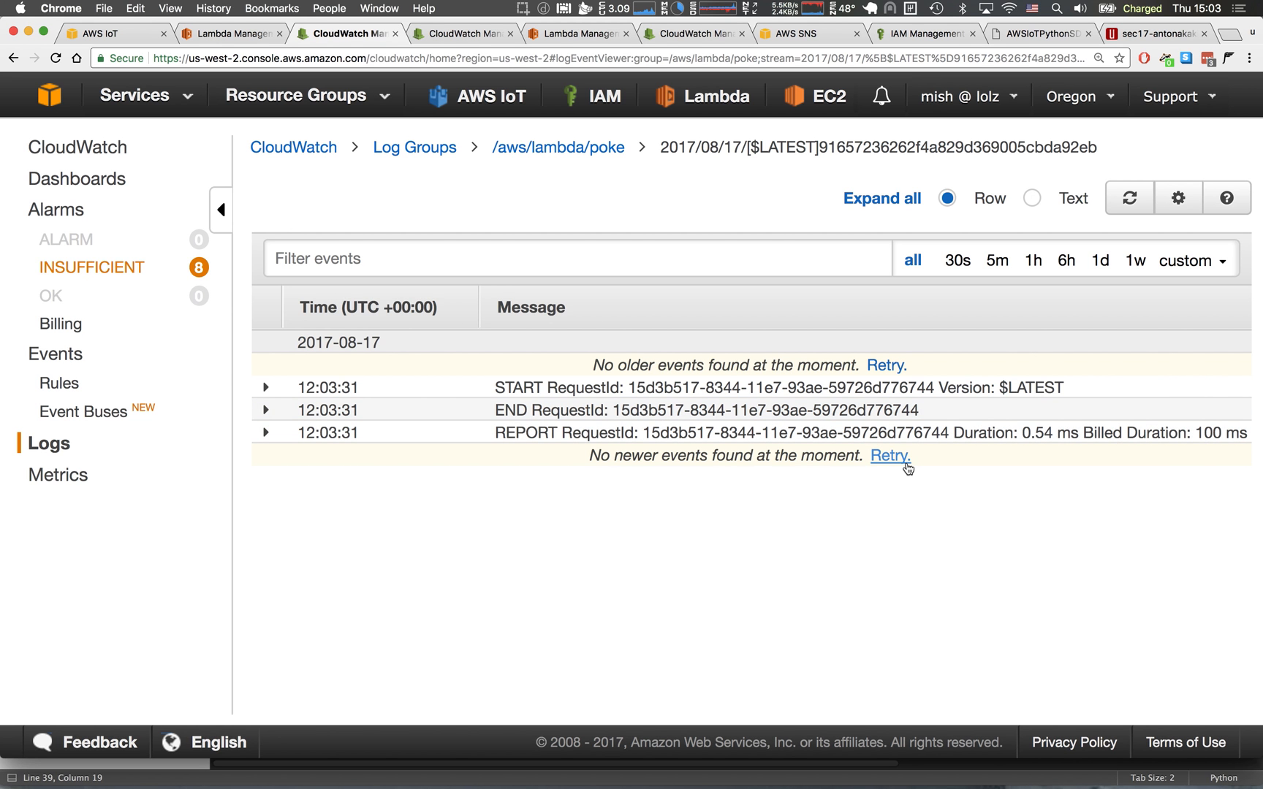
pyautogui.click(889, 456)
# Switch to Sublime Text and open the poke Lambda function for editing from the fetched function list.
pyautogui.press('super+Tab')
pyautogui.click(292, 418)
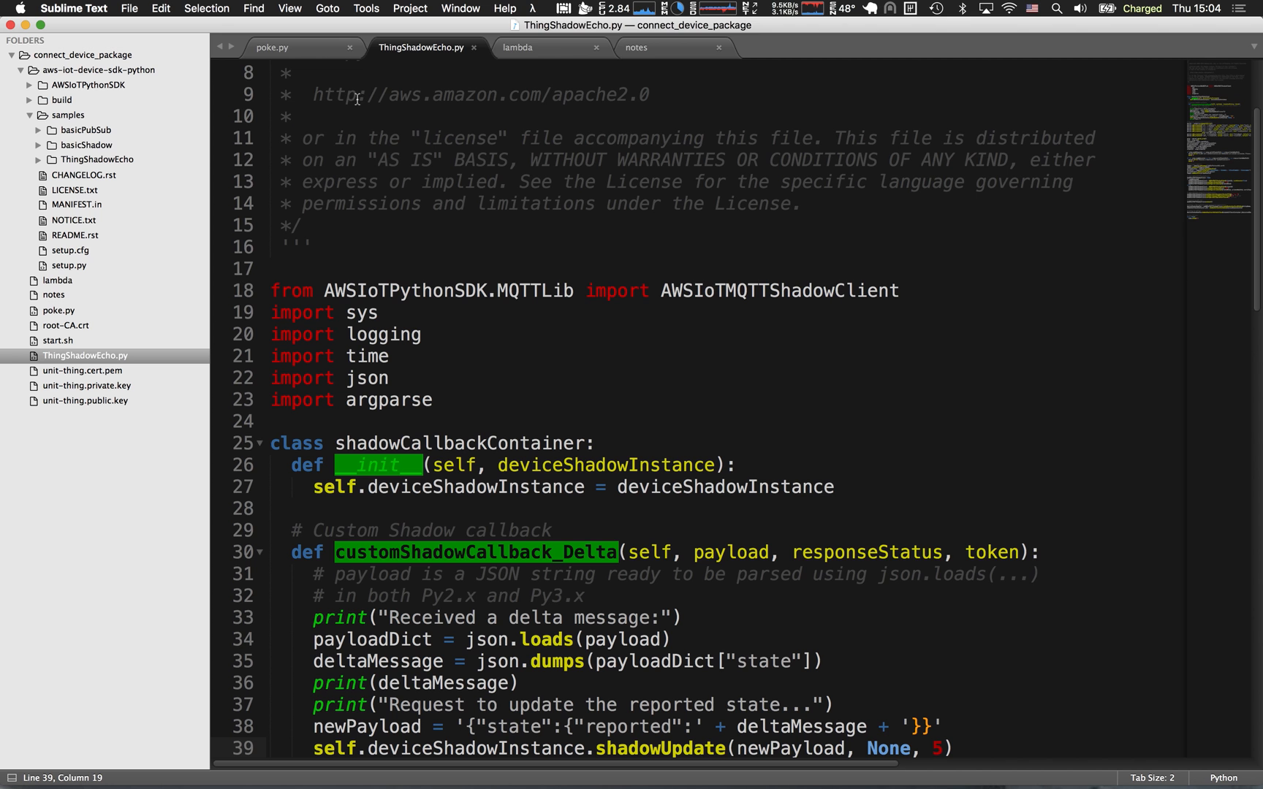
pyautogui.click(533, 8)
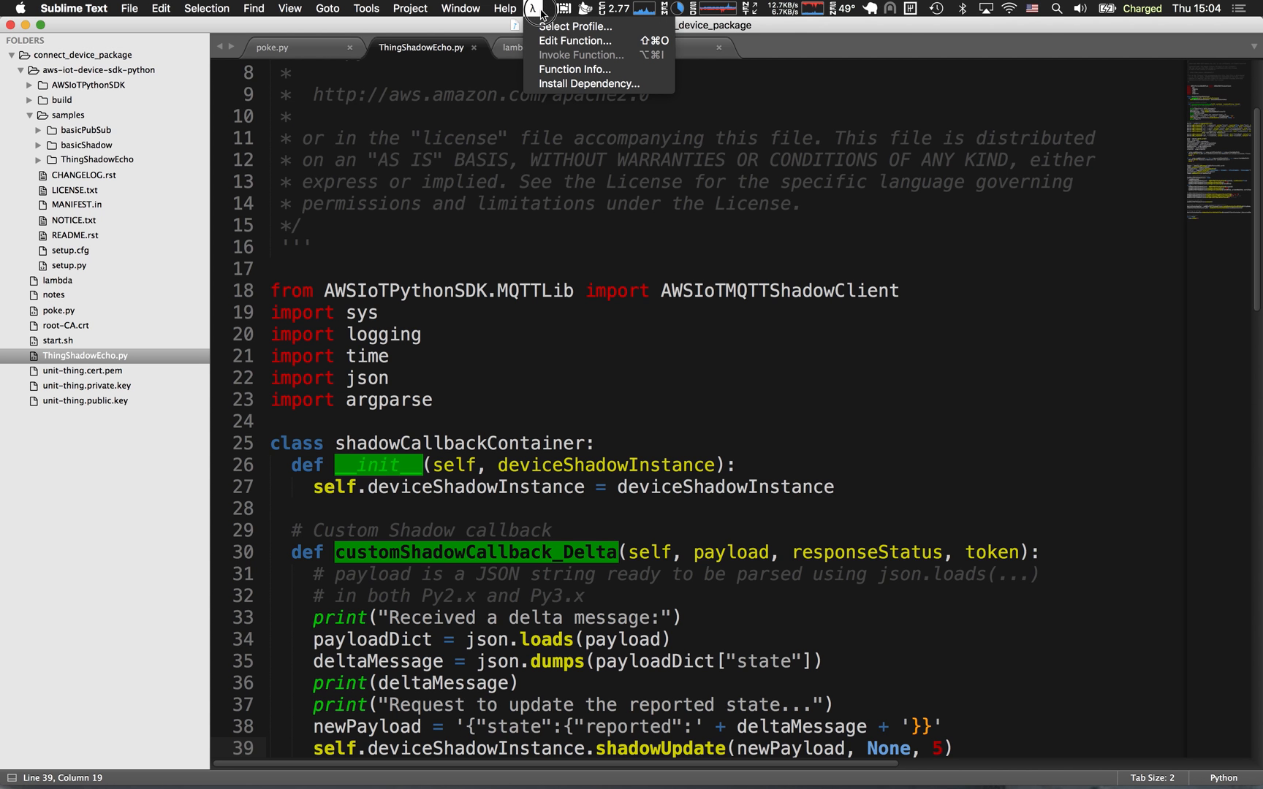
pyautogui.click(549, 41)
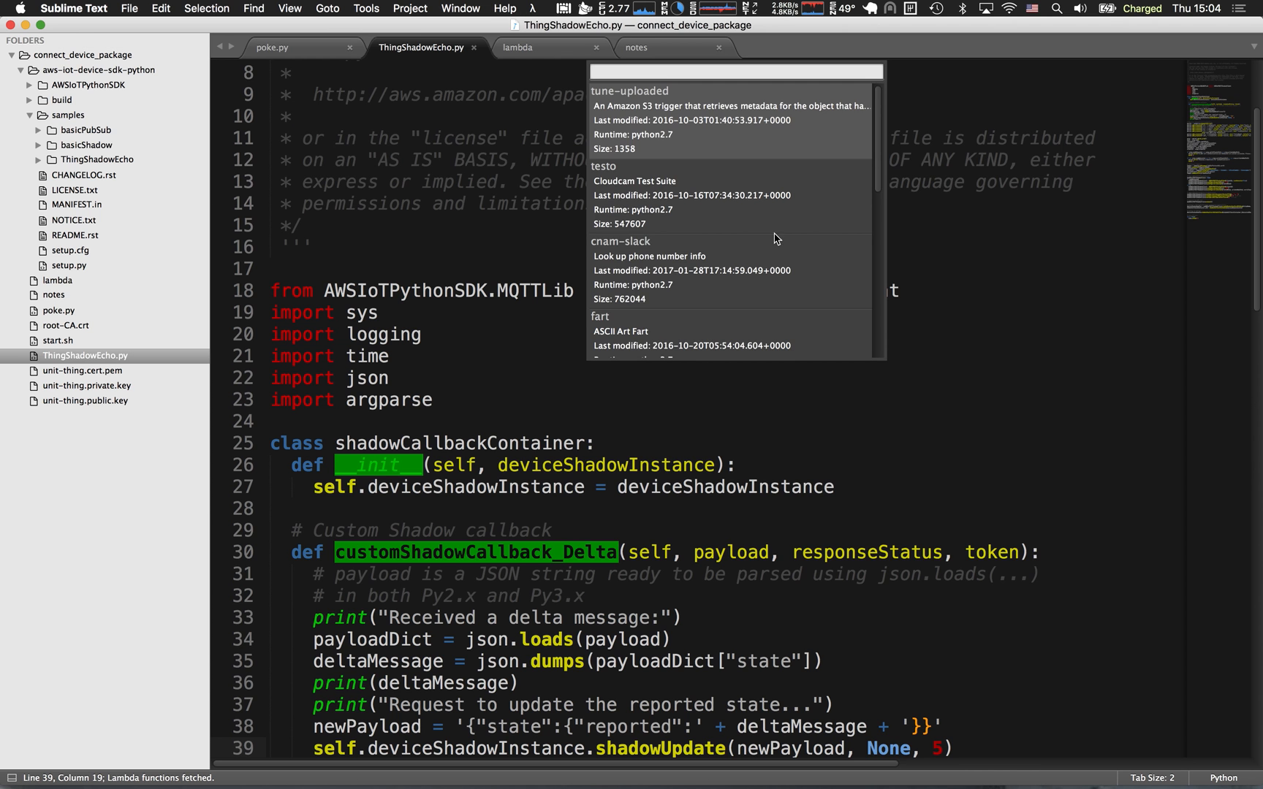
pyautogui.scroll(-10, 776, 238)
pyautogui.click(643, 311)
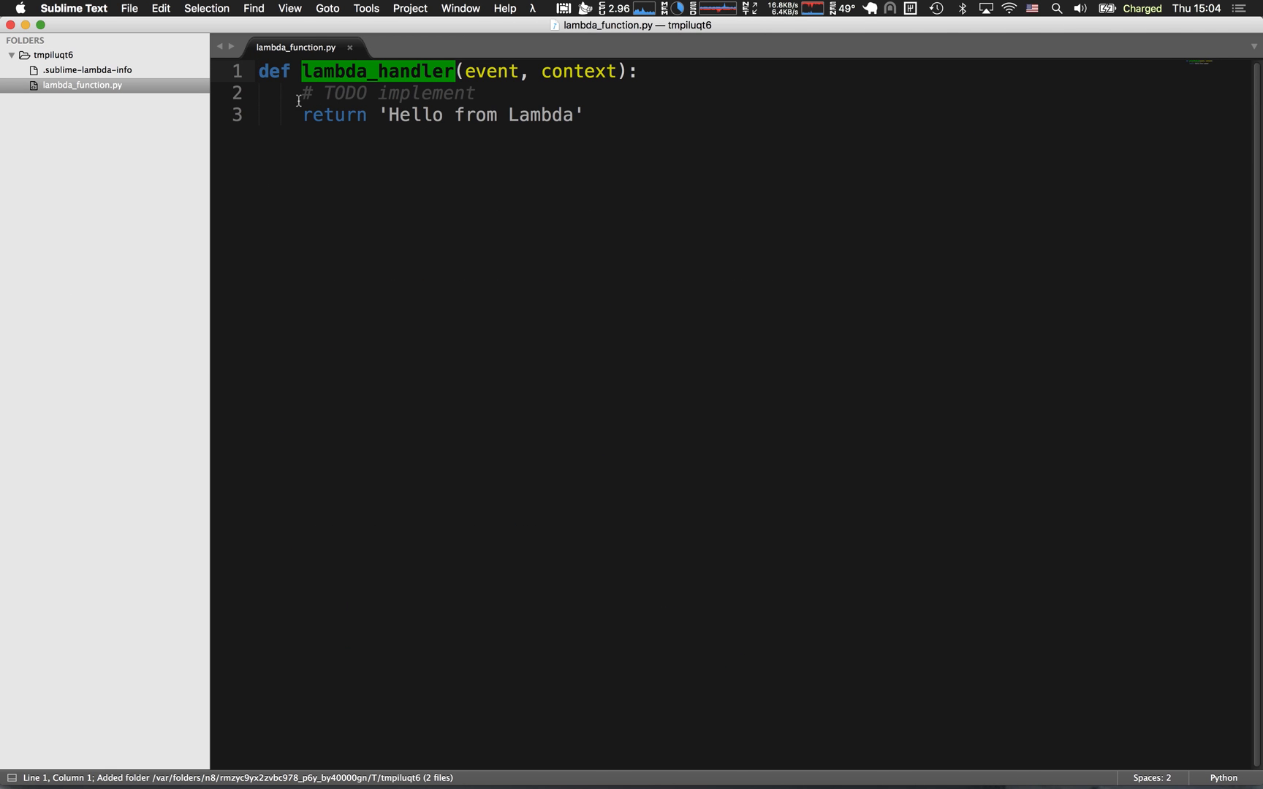
# Replace all the default code in lambda_function.py with the contents of the lambda file and trim the start of the pasted code.
pyautogui.moveTo(298, 89); pyautogui.dragTo(598, 121)
pyautogui.click(600, 121)
pyautogui.press('super+grave')
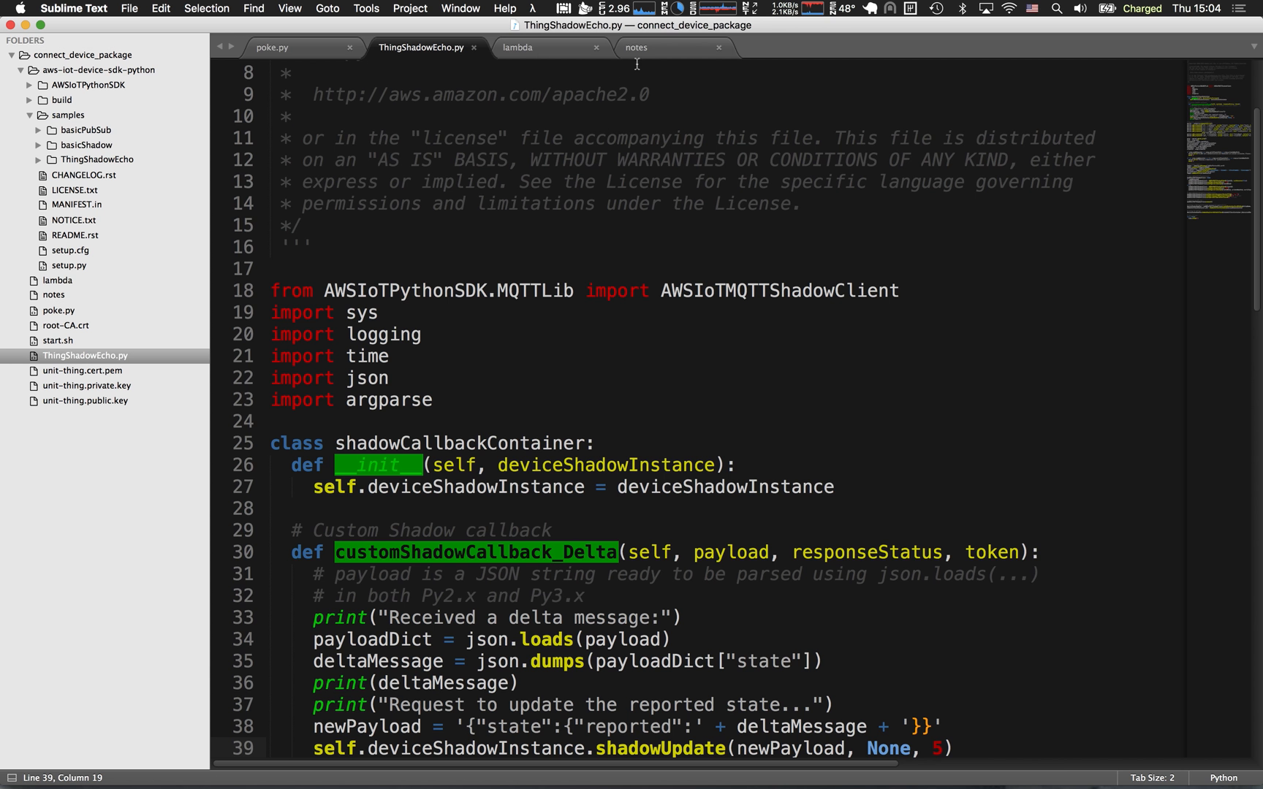
pyautogui.click(526, 48)
pyautogui.press('super+a')
pyautogui.press('super+c')
pyautogui.press('super+grave')
pyautogui.press('super+a')
pyautogui.press('super+v')
pyautogui.press('super+Up')
pyautogui.press('Delete')
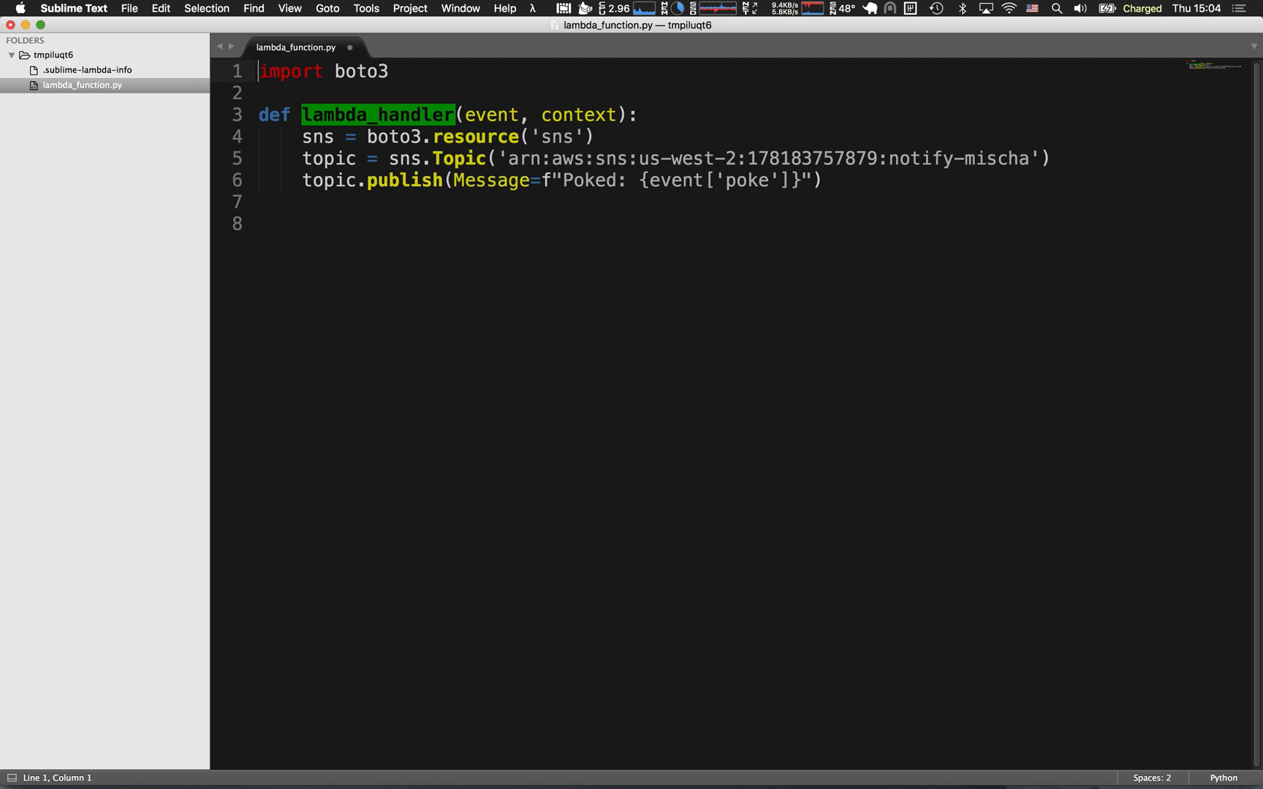
# Review the boto3 import, the SNS resource call and the topic ARN in the handler code.
pyautogui.doubleClick(344, 79)
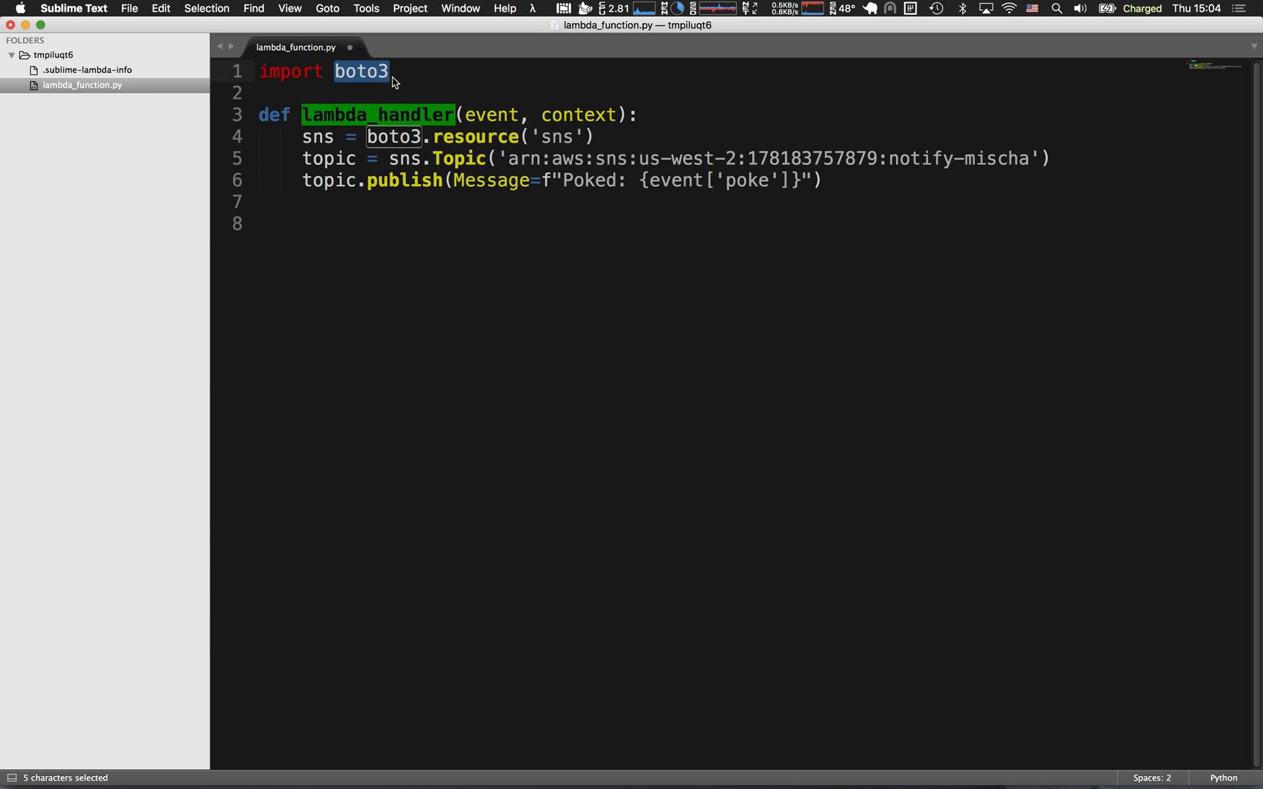
pyautogui.click(383, 79)
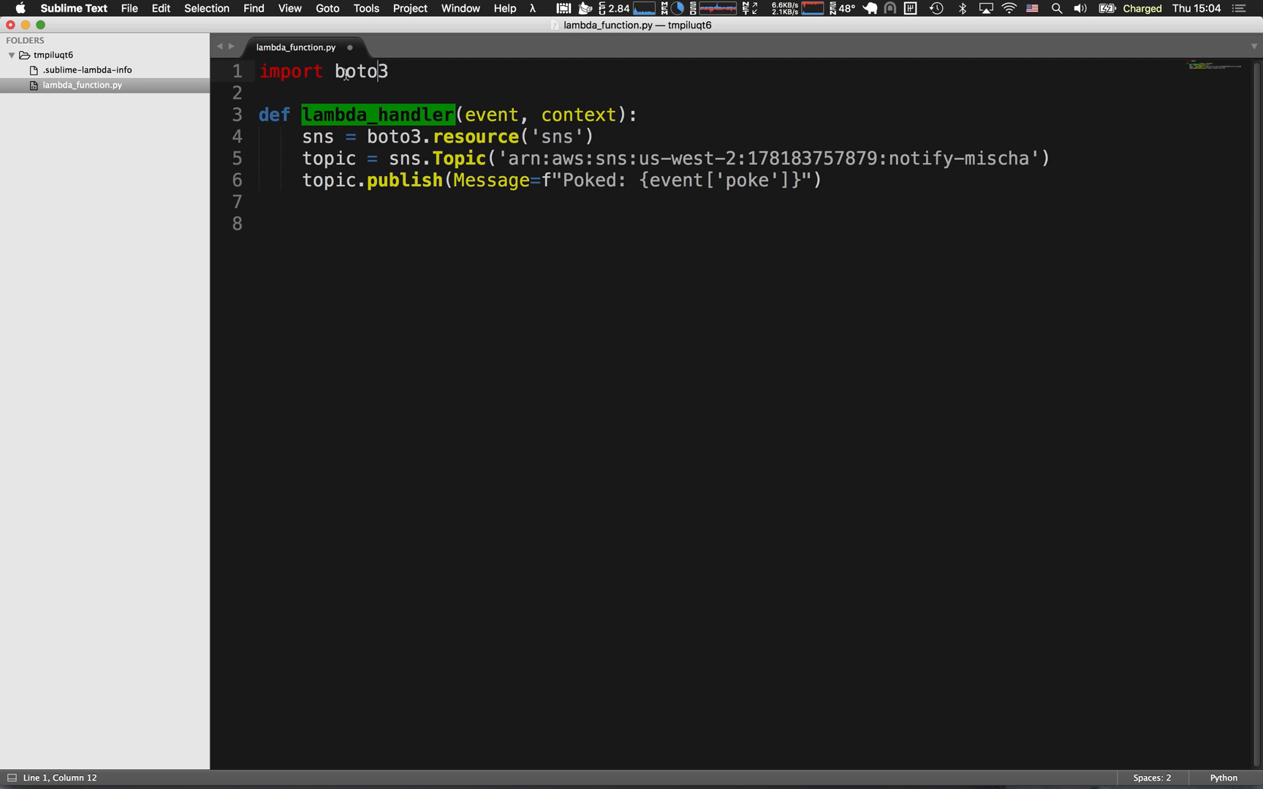
pyautogui.moveTo(367, 136); pyautogui.dragTo(606, 136)
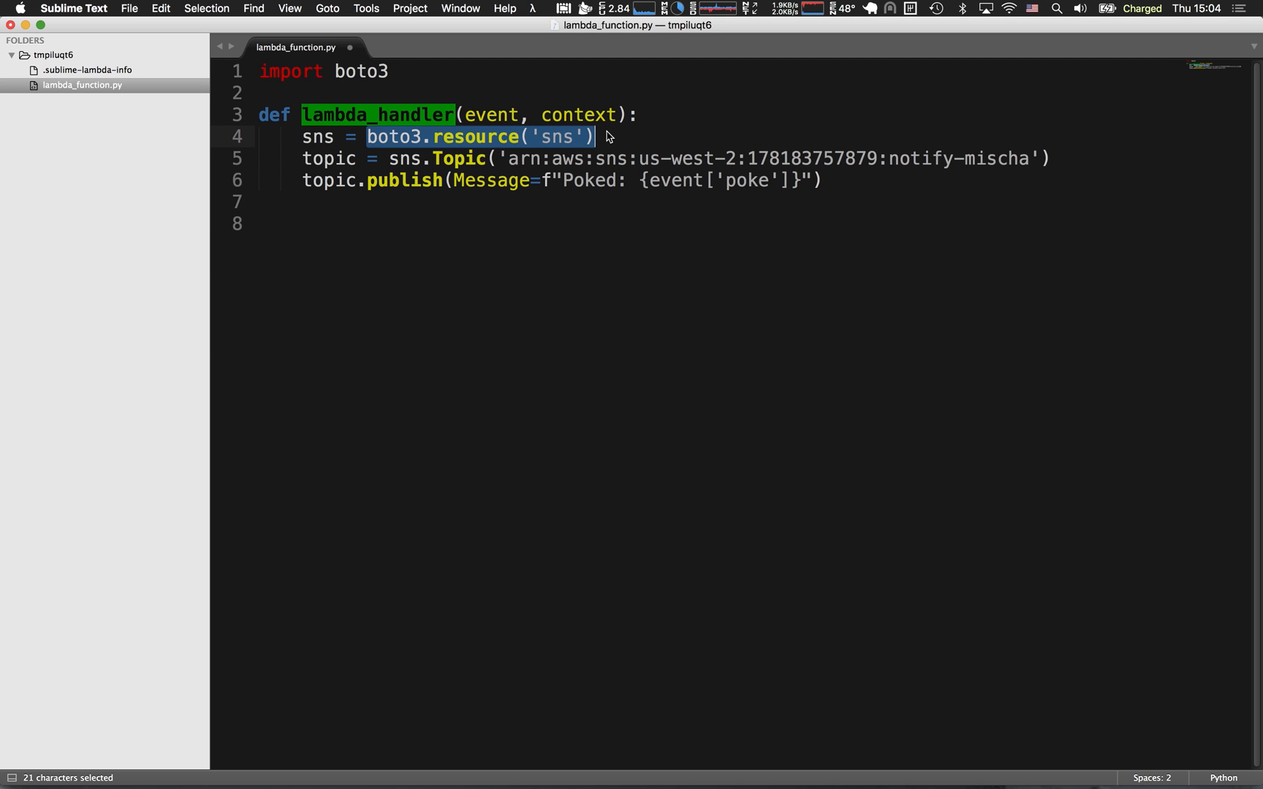
pyautogui.doubleClick(540, 138)
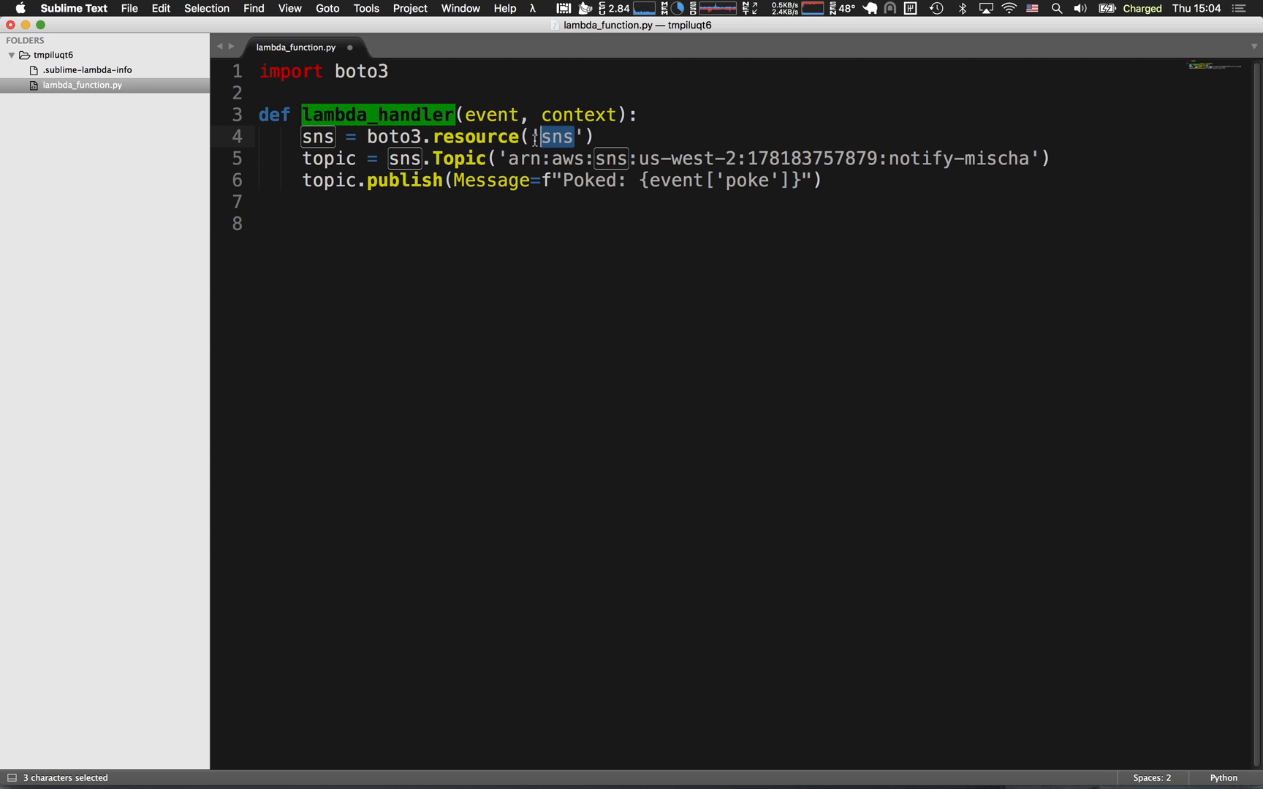
pyautogui.moveTo(398, 158); pyautogui.dragTo(1038, 162)
pyautogui.click(497, 157)
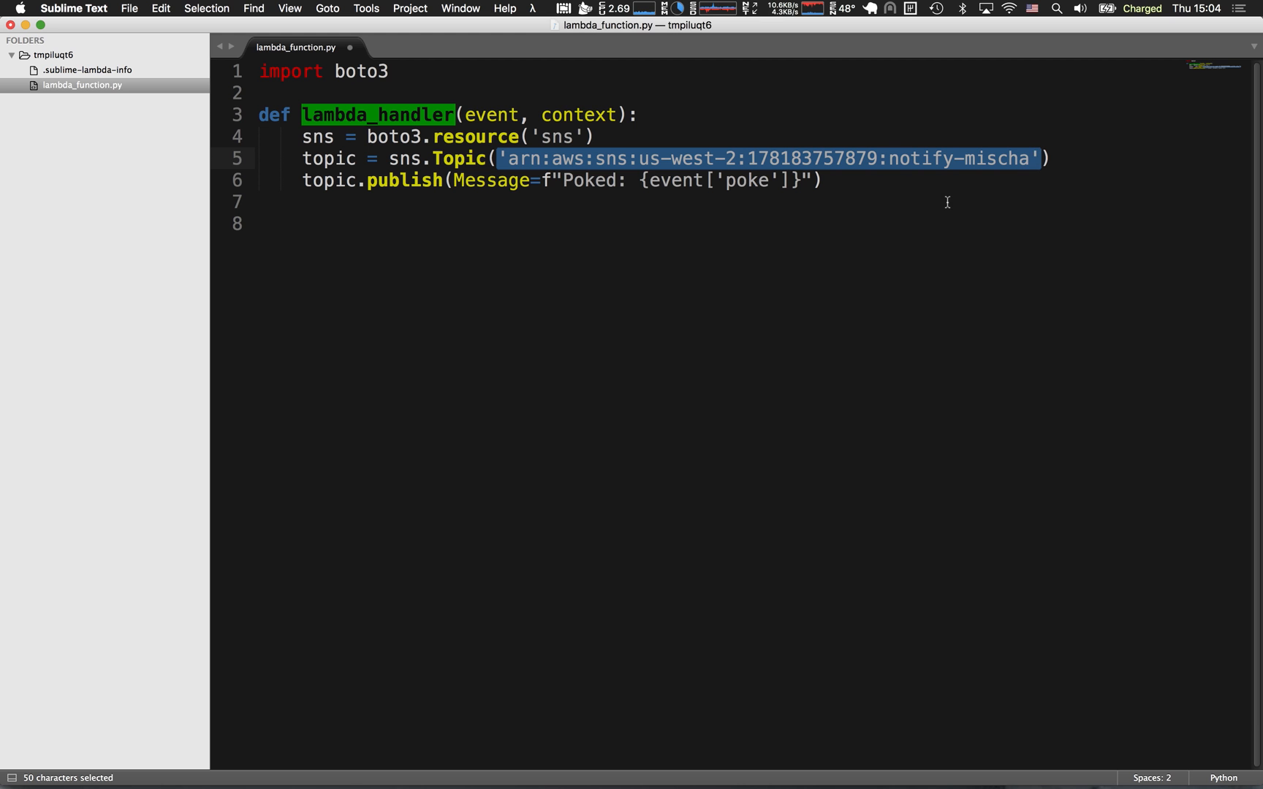
# Check the subscription protocol of the notification topic in the AWS SNS console, and return to the handler code in Sublime Text.
pyautogui.press('super+Tab')
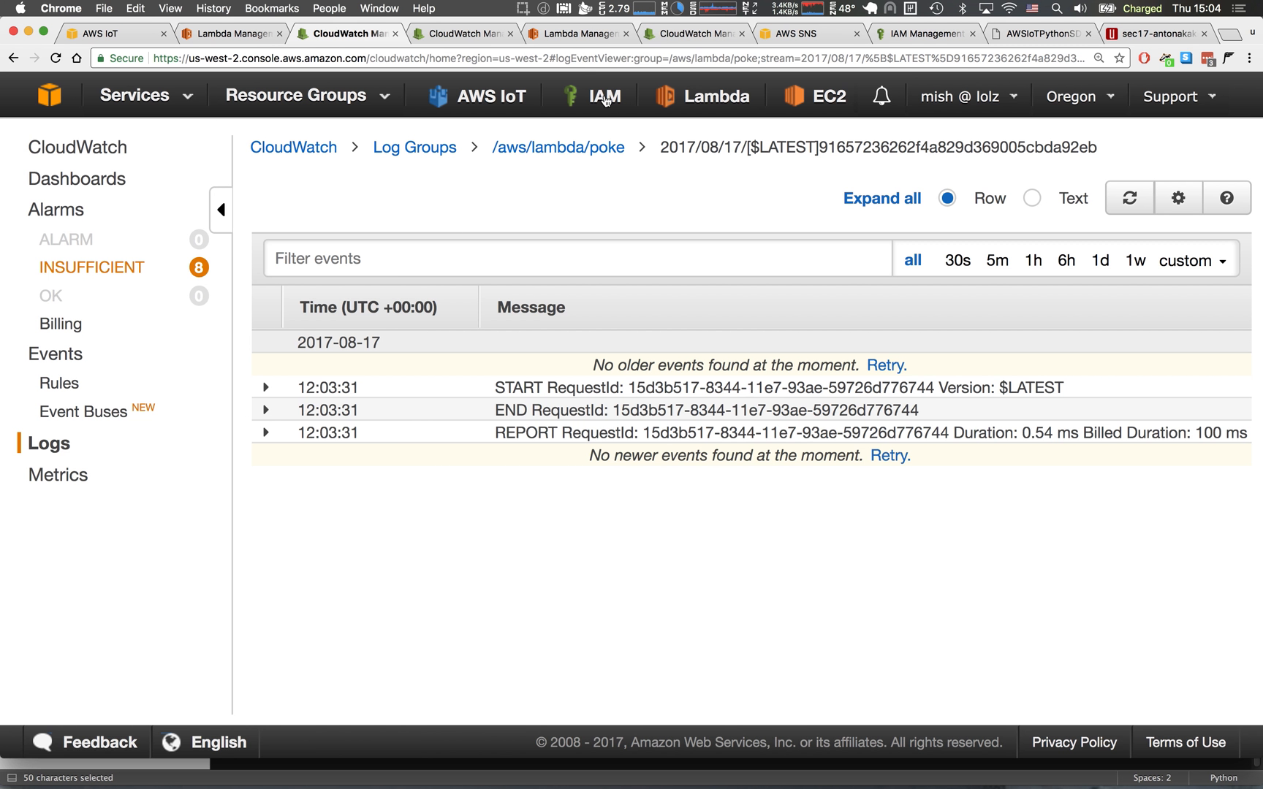
pyautogui.click(773, 41)
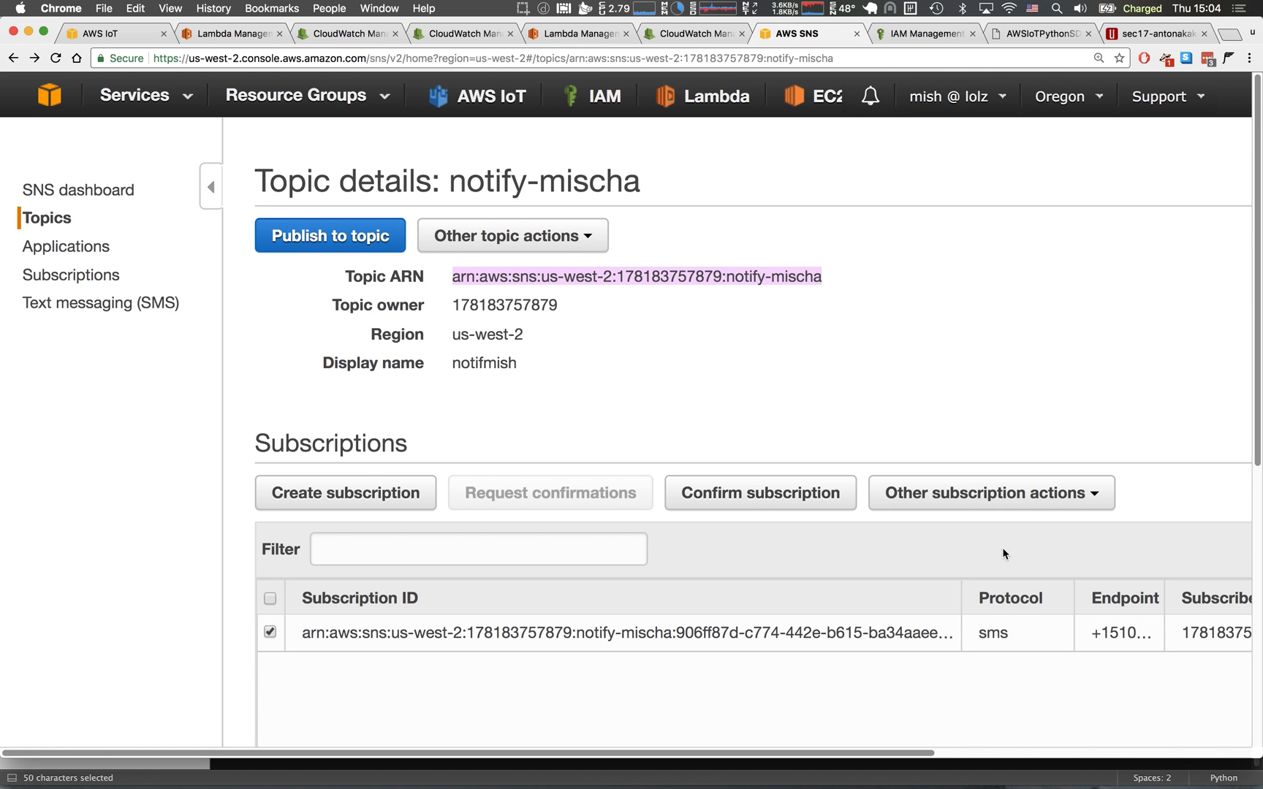
pyautogui.doubleClick(1051, 619)
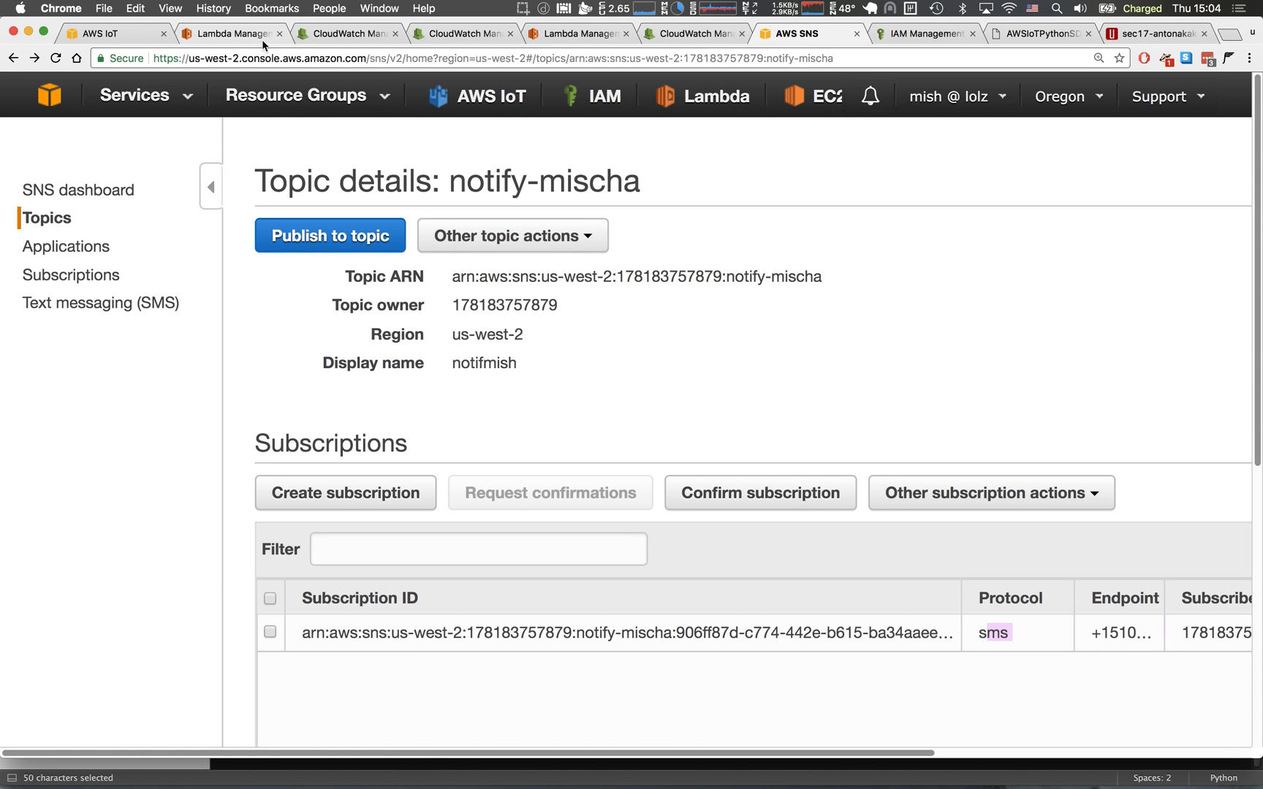
pyautogui.press('super+Tab')
pyautogui.click(588, 205)
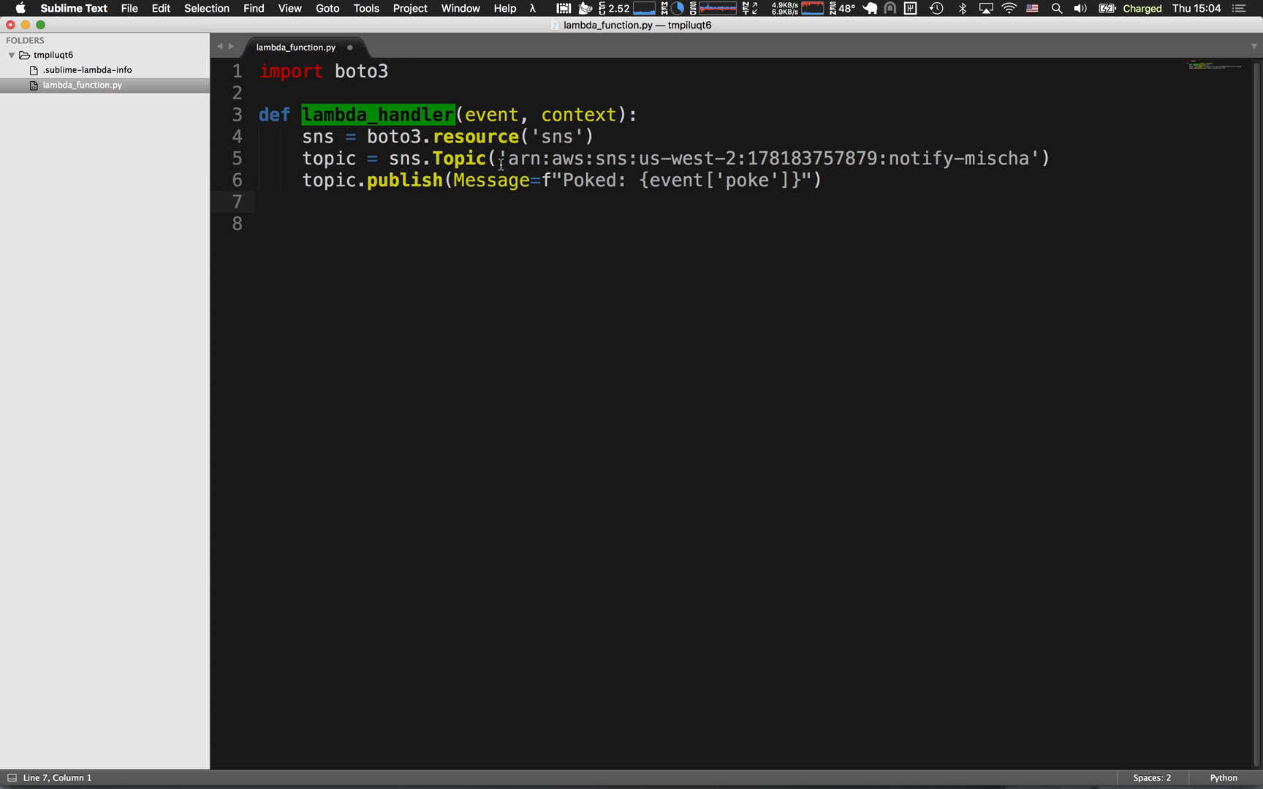
# Insert {event['clientID']} and a space before "Poked:" in the f-string message of the topic.publish call.
pyautogui.doubleClick(404, 180)
pyautogui.moveTo(508, 159); pyautogui.dragTo(1030, 173)
pyautogui.click(578, 179)
pyautogui.moveTo(563, 181); pyautogui.dragTo(648, 182)
pyautogui.click(563, 182)
pyautogui.write("{event['")
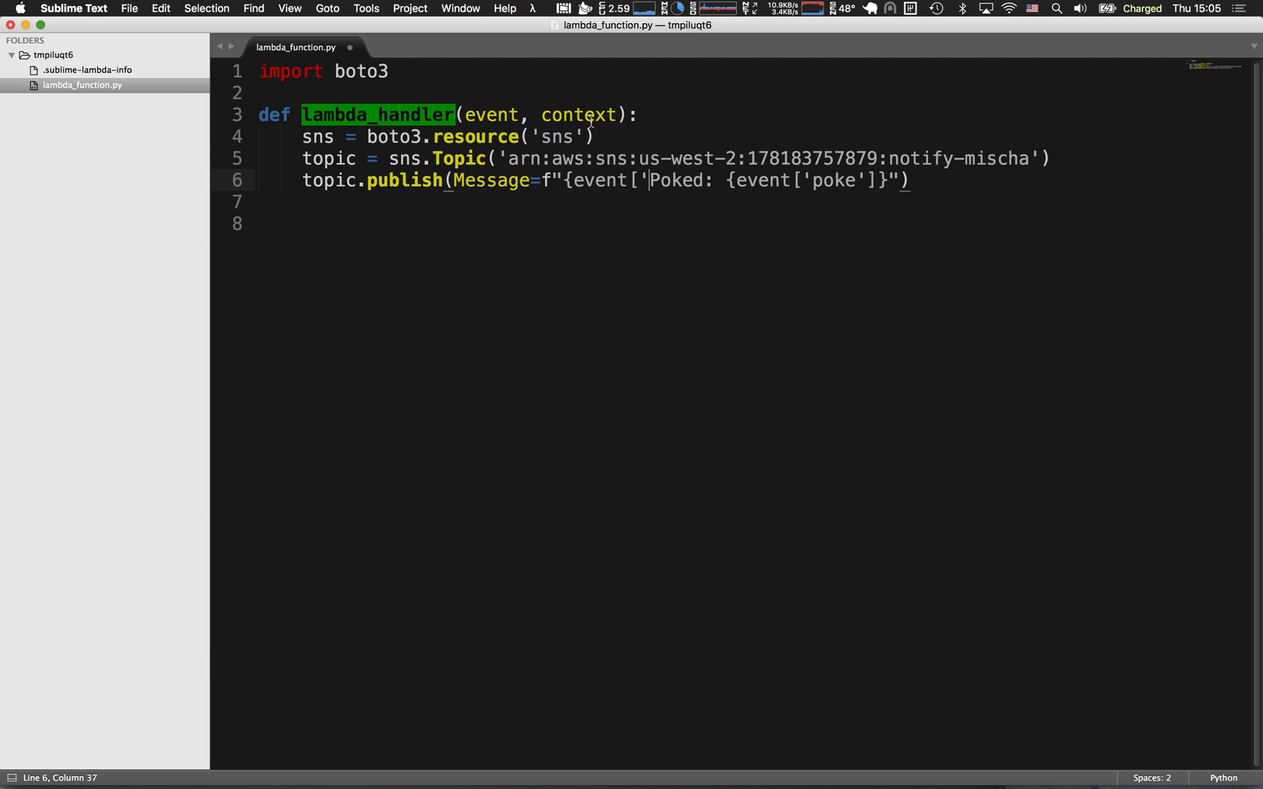
pyautogui.doubleClick(492, 114)
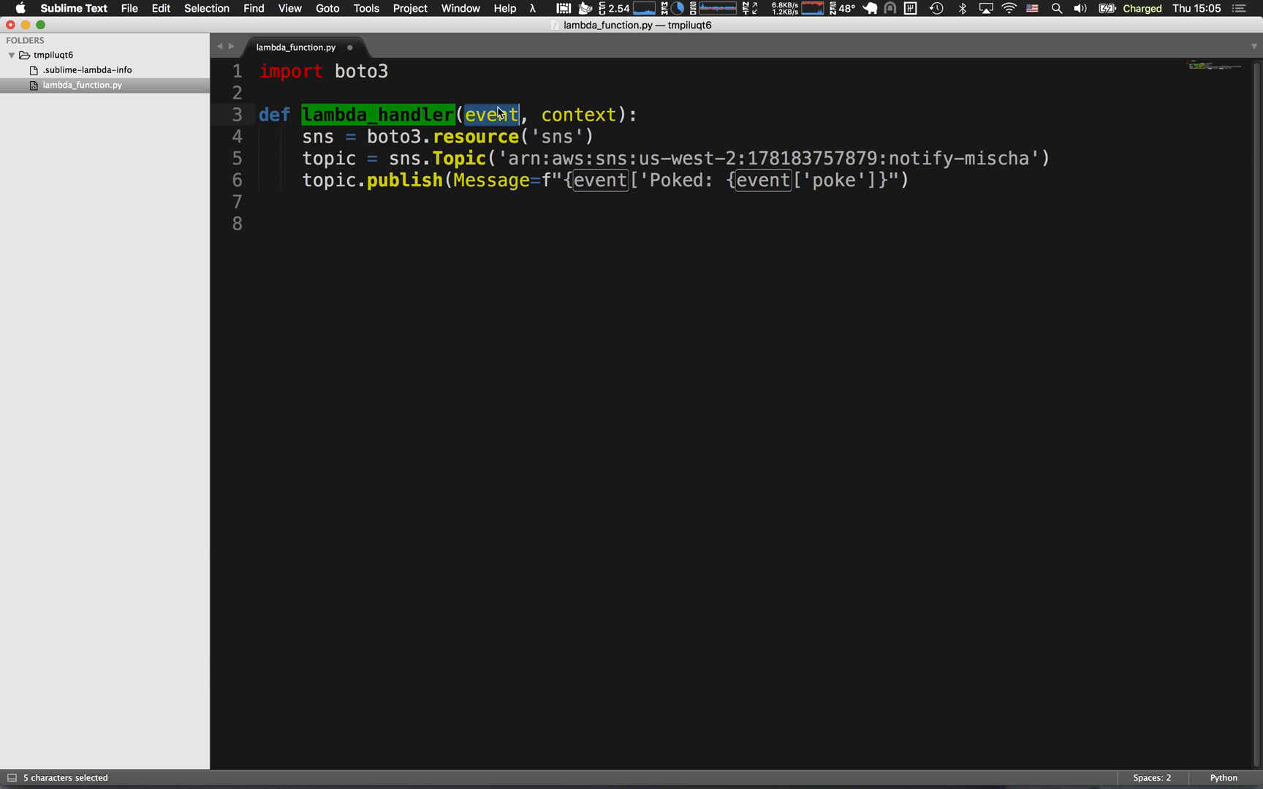
pyautogui.click(648, 180)
pyautogui.write('clientID')
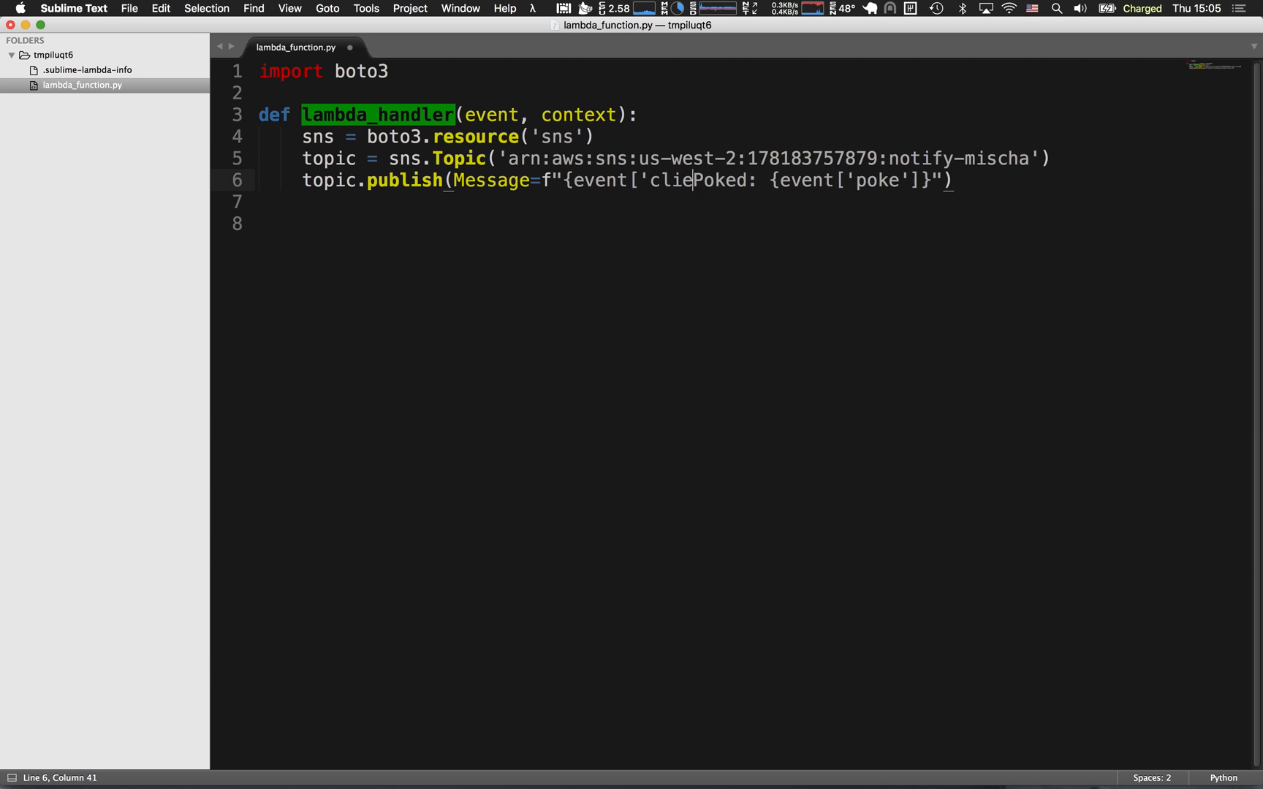
pyautogui.write("']")
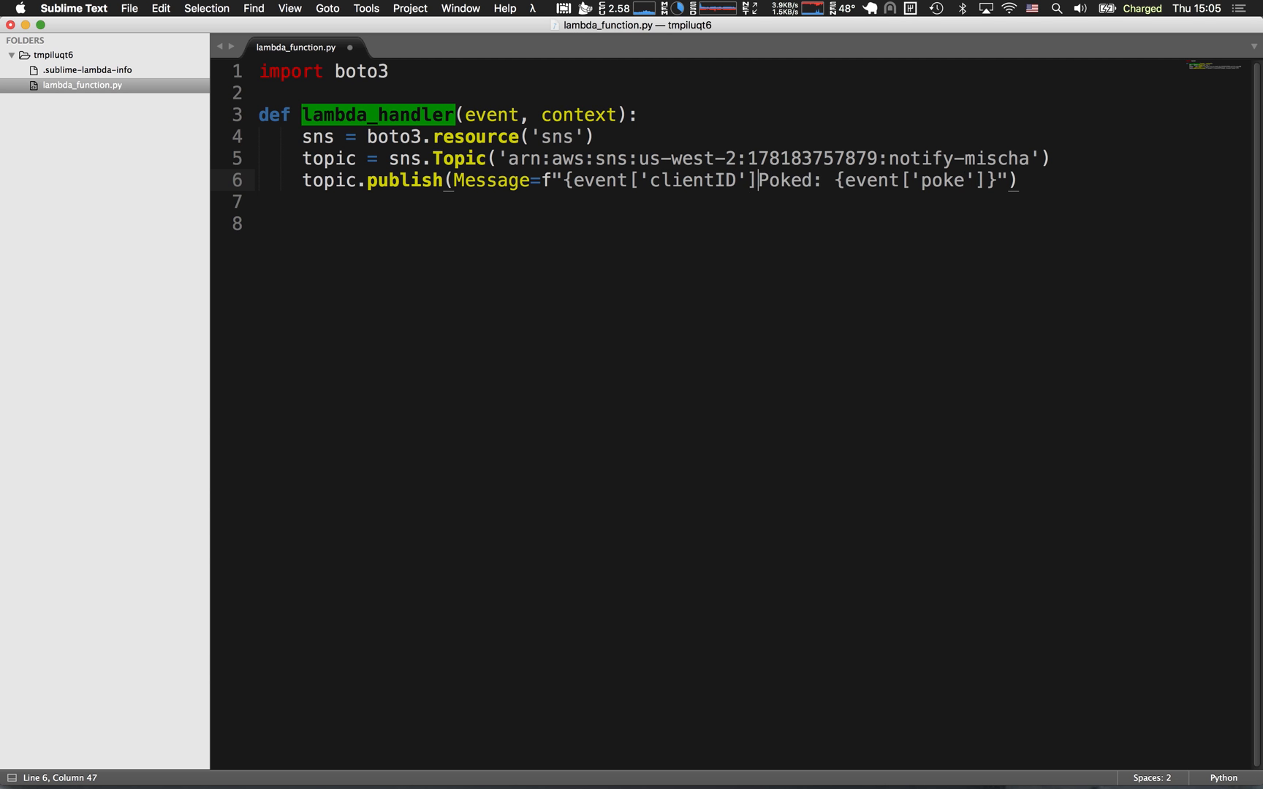
pyautogui.write('}')
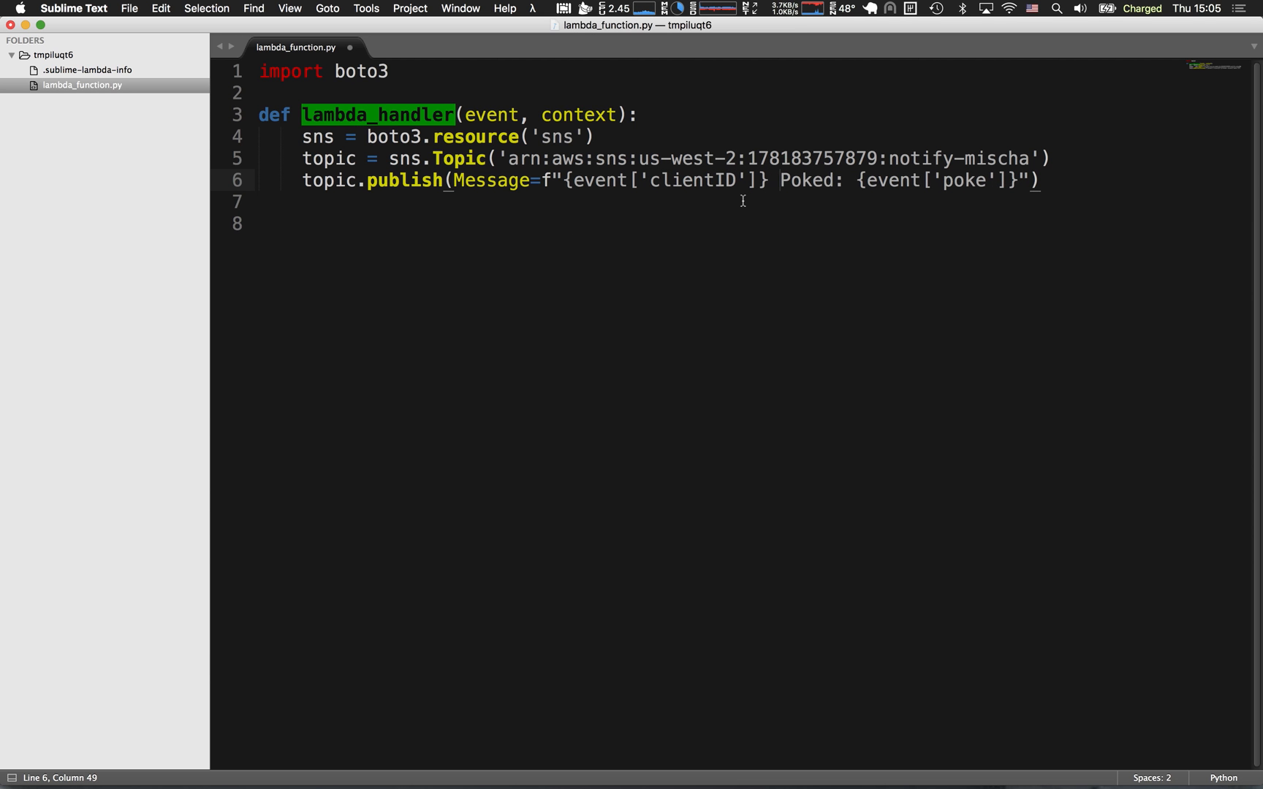
# Compare the message's poke and clientID keys with the unit_rule query statement in the AWS IoT console in Chrome.
pyautogui.moveTo(997, 181); pyautogui.dragTo(934, 179)
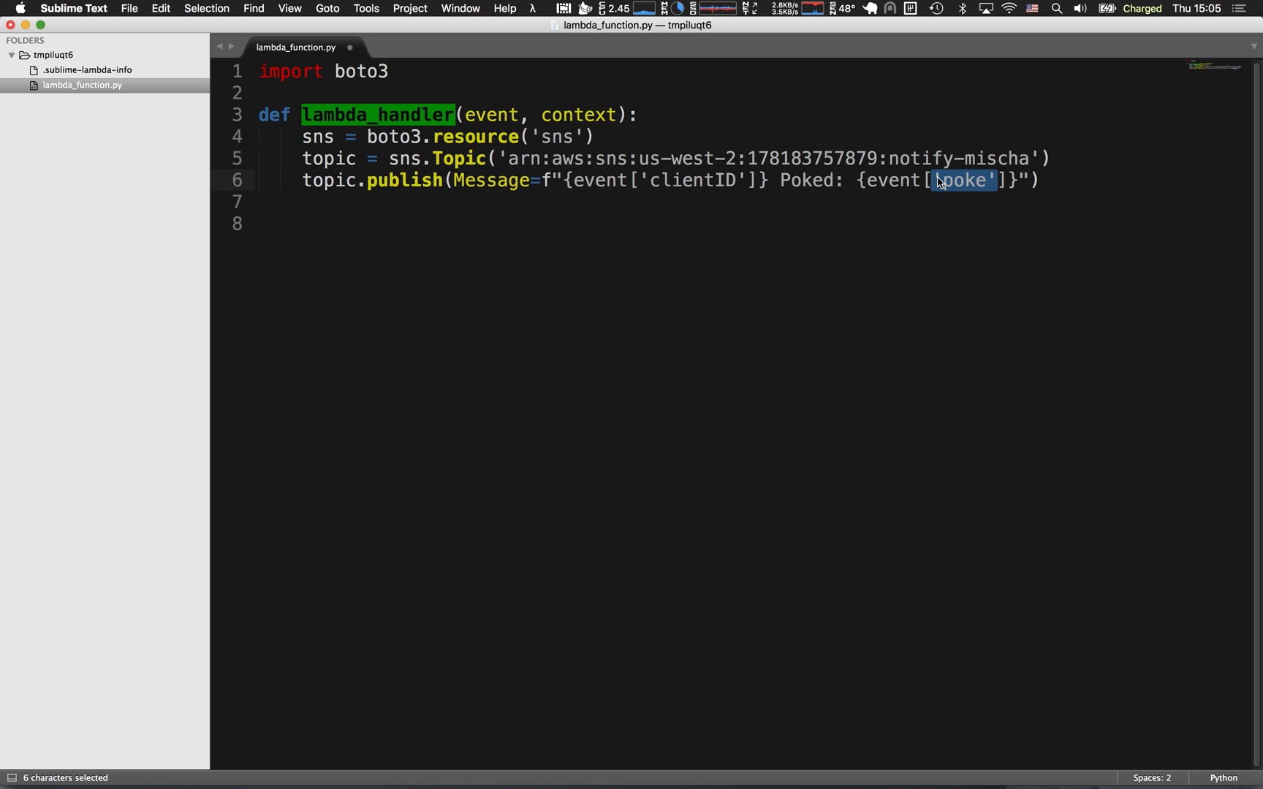
pyautogui.click(936, 180)
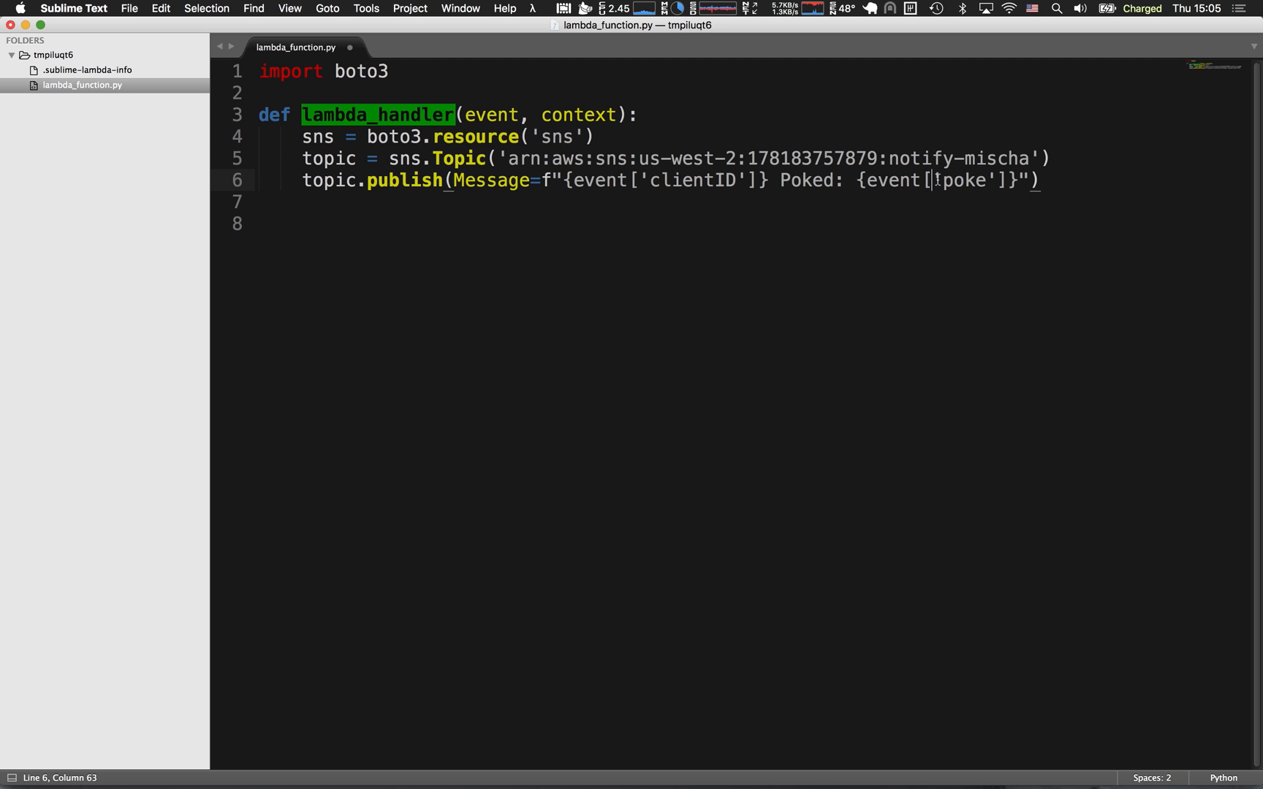
pyautogui.doubleClick(895, 179)
pyautogui.moveTo(760, 179); pyautogui.dragTo(630, 183)
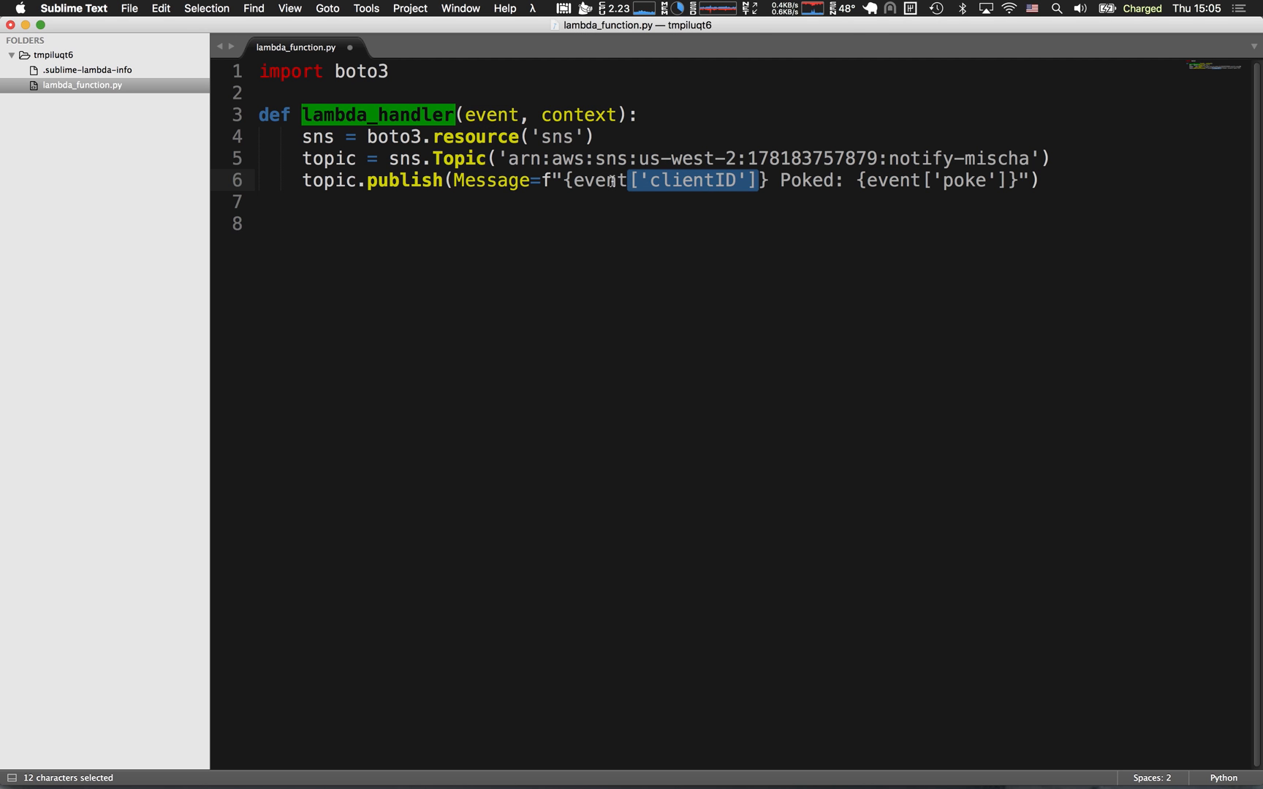
pyautogui.press('super+Tab')
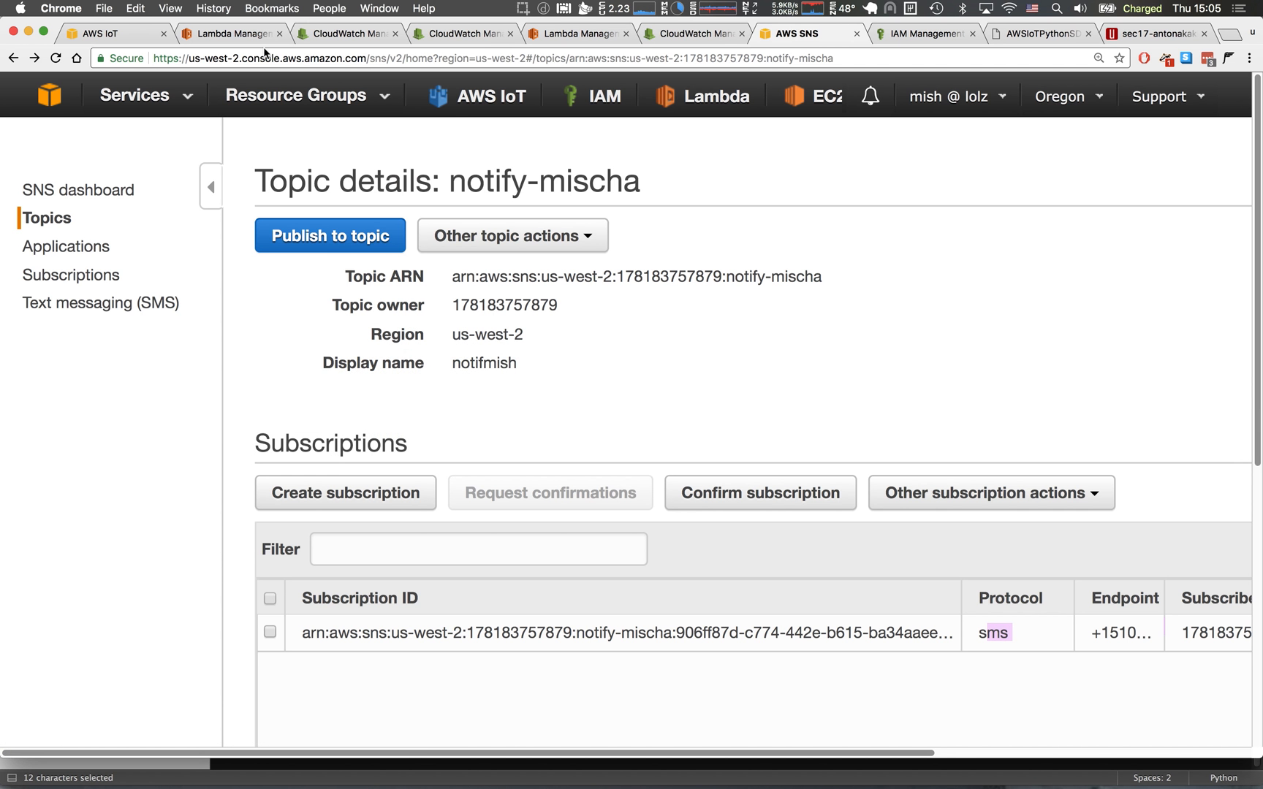
pyautogui.click(108, 33)
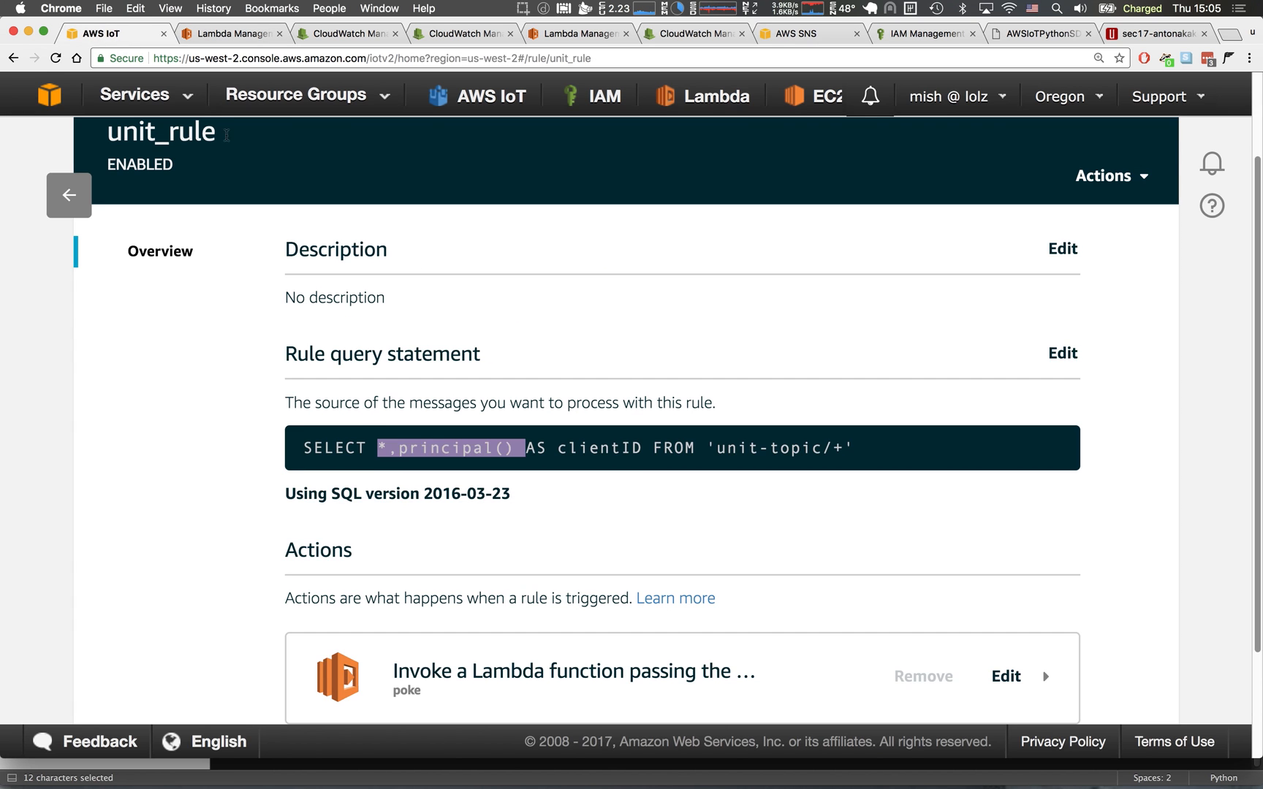
pyautogui.click(377, 446)
pyautogui.moveTo(398, 447); pyautogui.dragTo(643, 448)
pyautogui.click(642, 449)
pyautogui.doubleClick(380, 452)
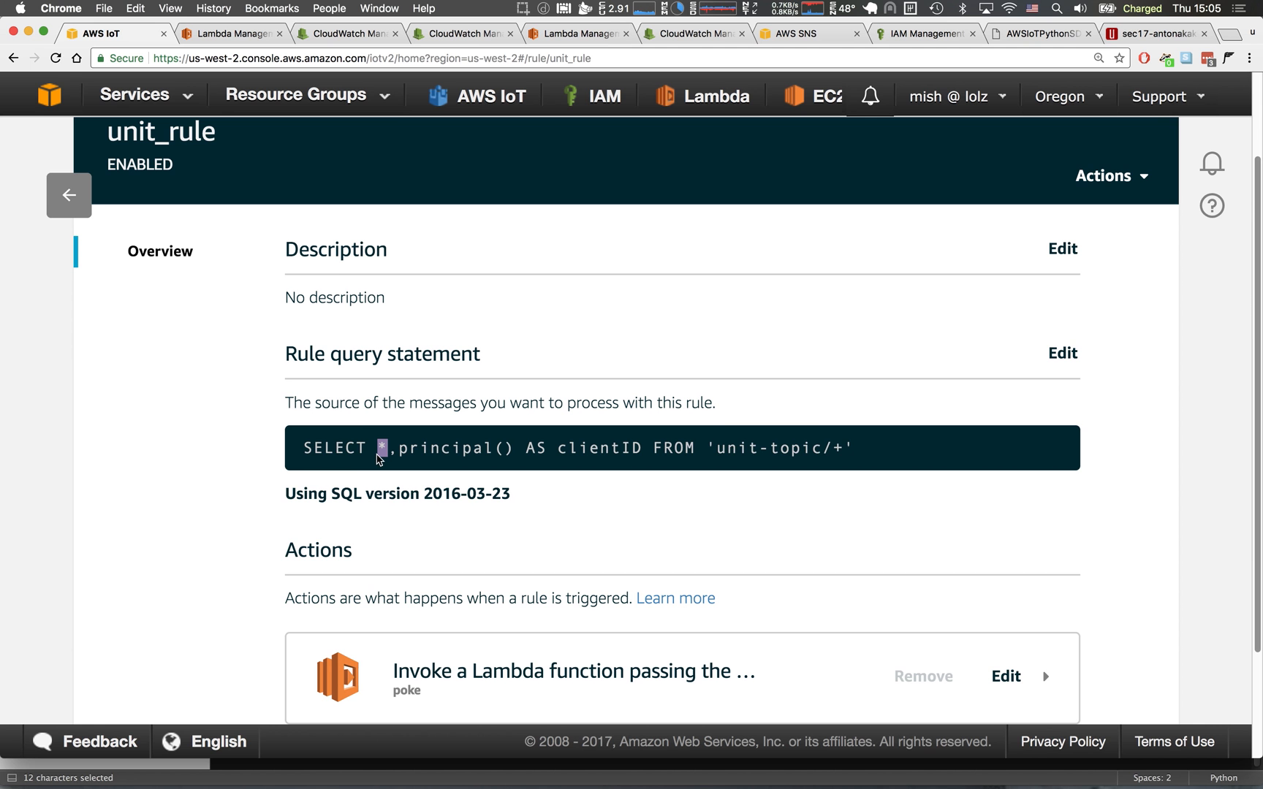
pyautogui.moveTo(716, 445); pyautogui.dragTo(814, 449)
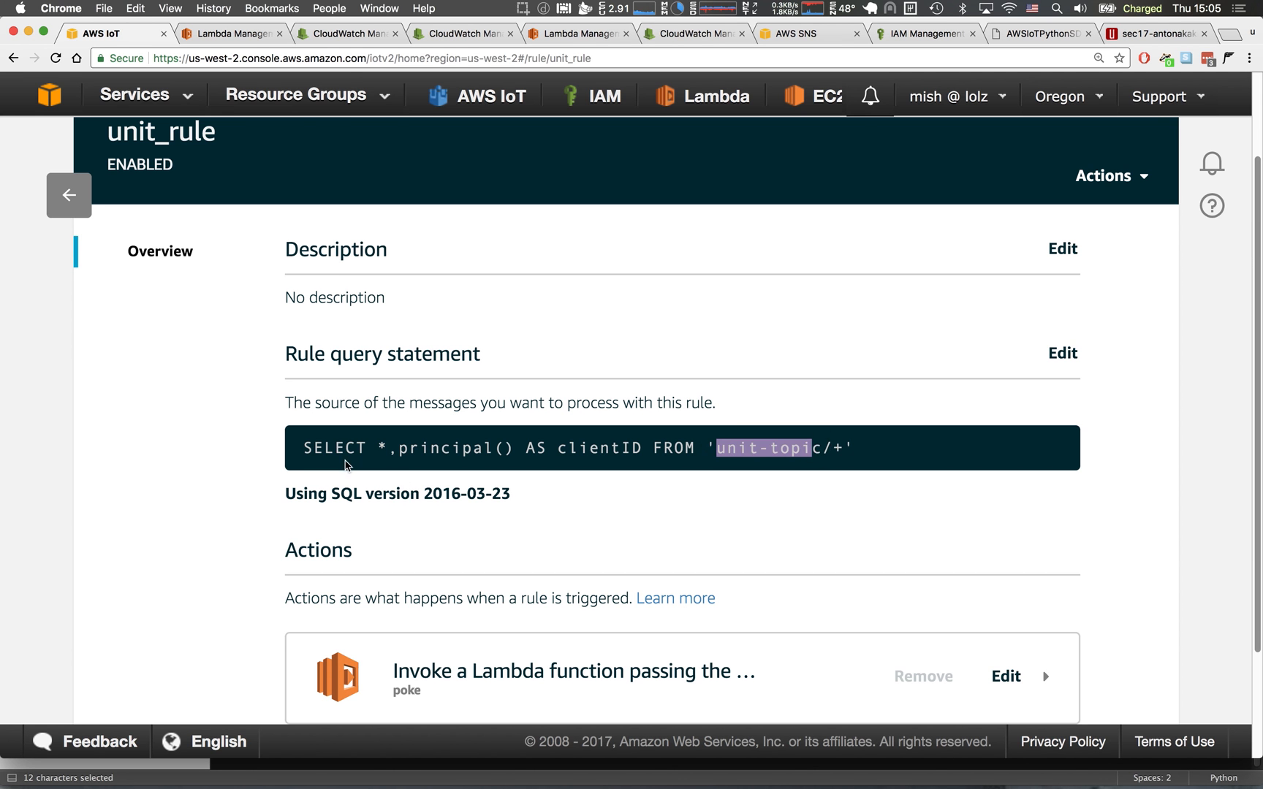
pyautogui.scroll(-3, 401, 480)
# Return to Sublime Text, recheck the event['poke'] reference, and save lambda_function.py to upload it to the poke function.
pyautogui.press('super+Tab')
pyautogui.moveTo(920, 182); pyautogui.dragTo(1012, 191)
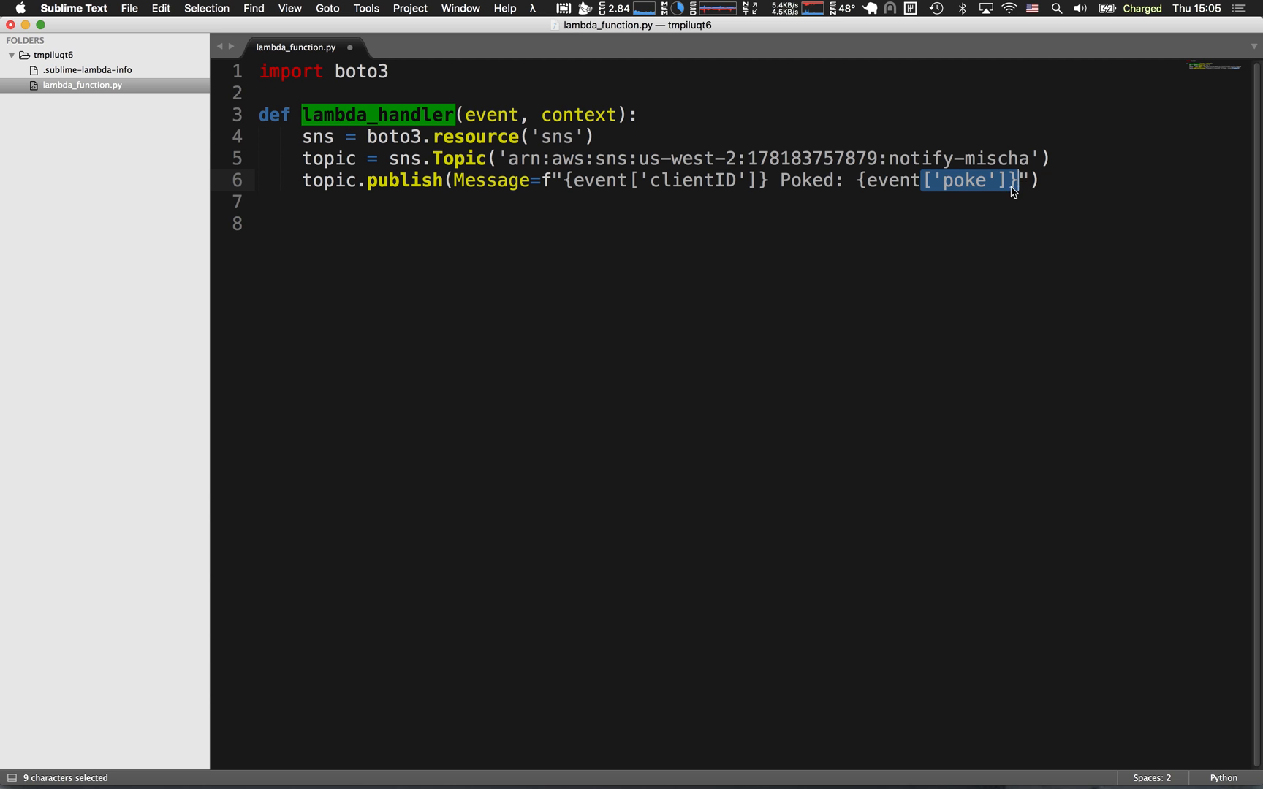
pyautogui.doubleClick(882, 179)
pyautogui.click(658, 282)
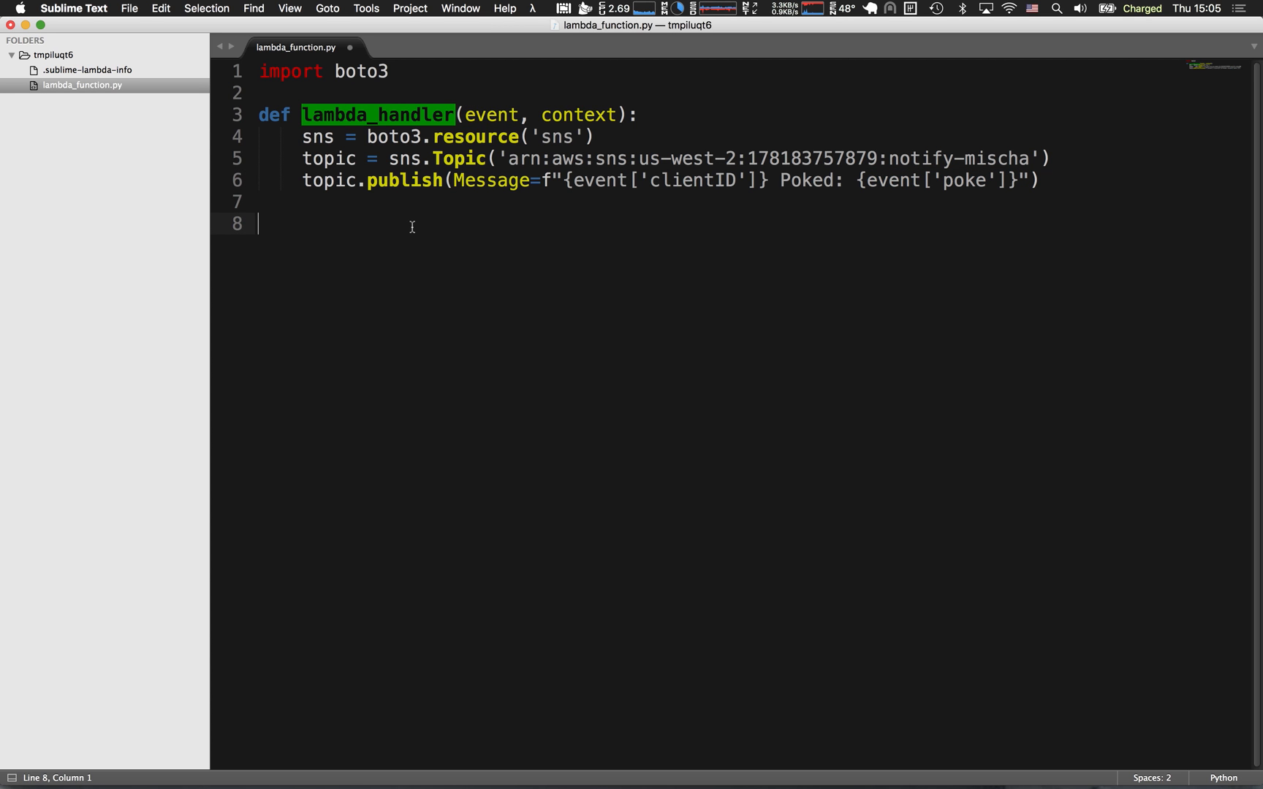
pyautogui.press('super+s')
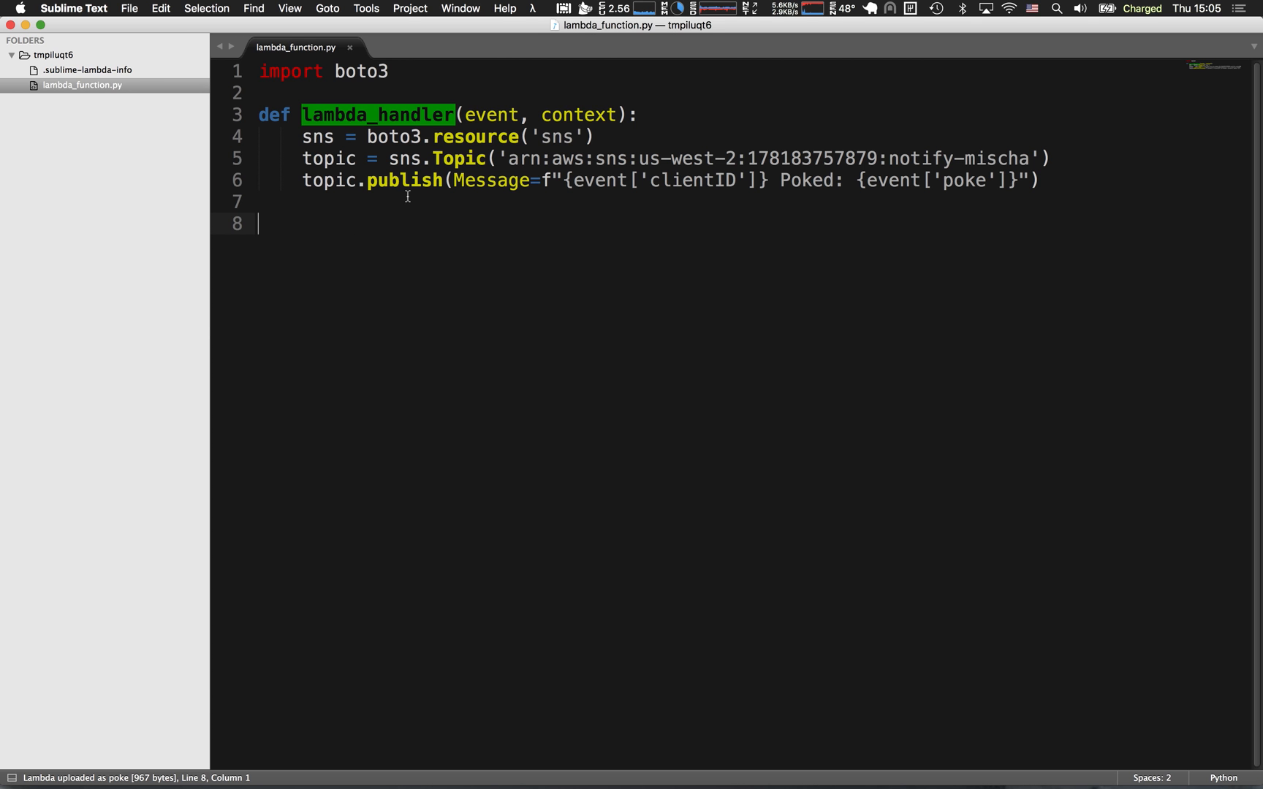
# Open poke.py in the connect_device_package project window and review its MQTT client import, configuration lines and connect call.
pyautogui.press('super+grave')
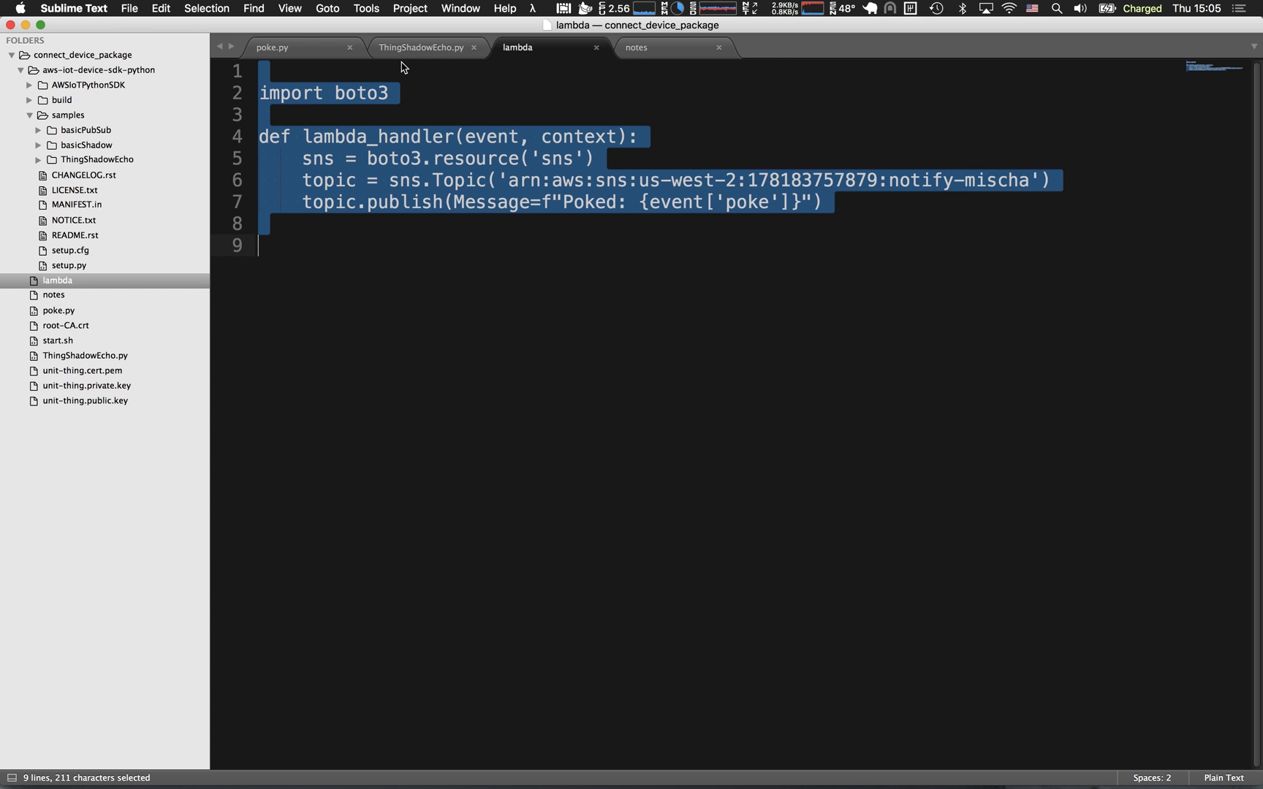
pyautogui.click(291, 48)
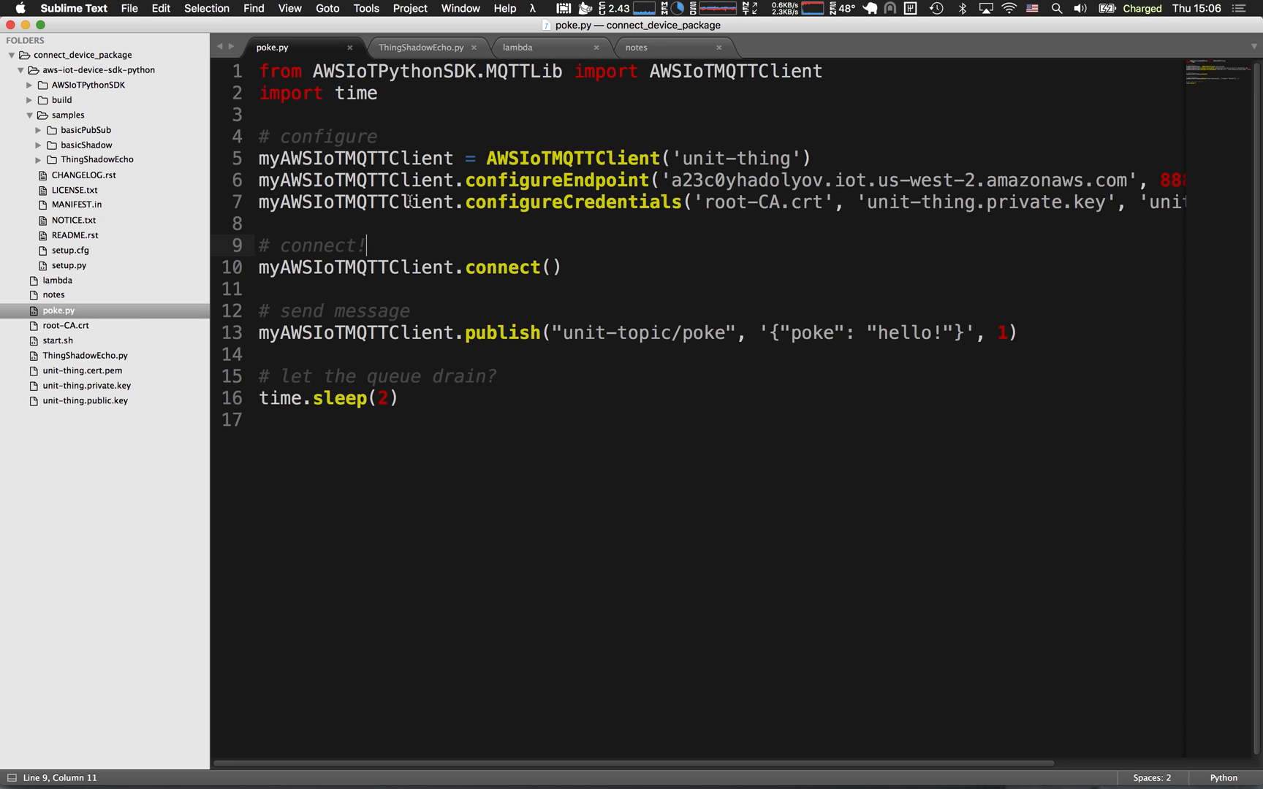
pyautogui.click(407, 142)
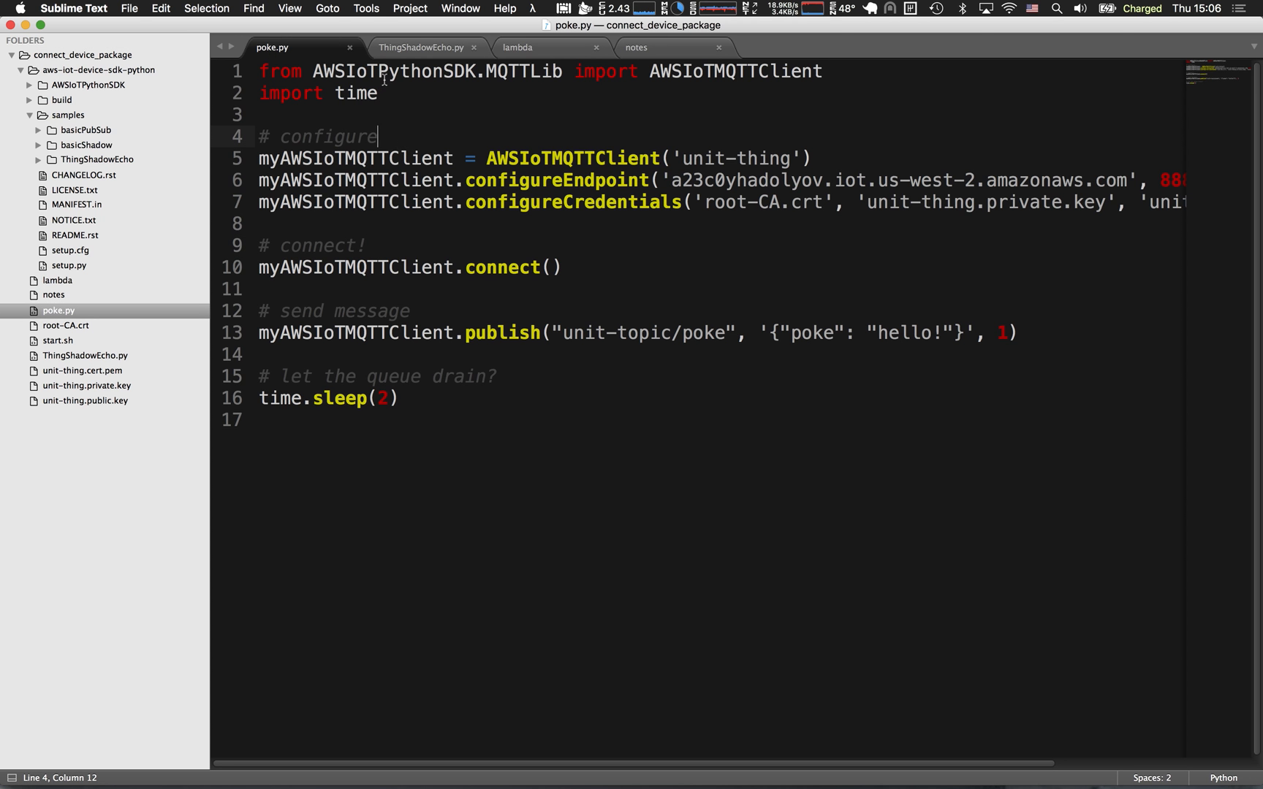
pyautogui.doubleClick(737, 71)
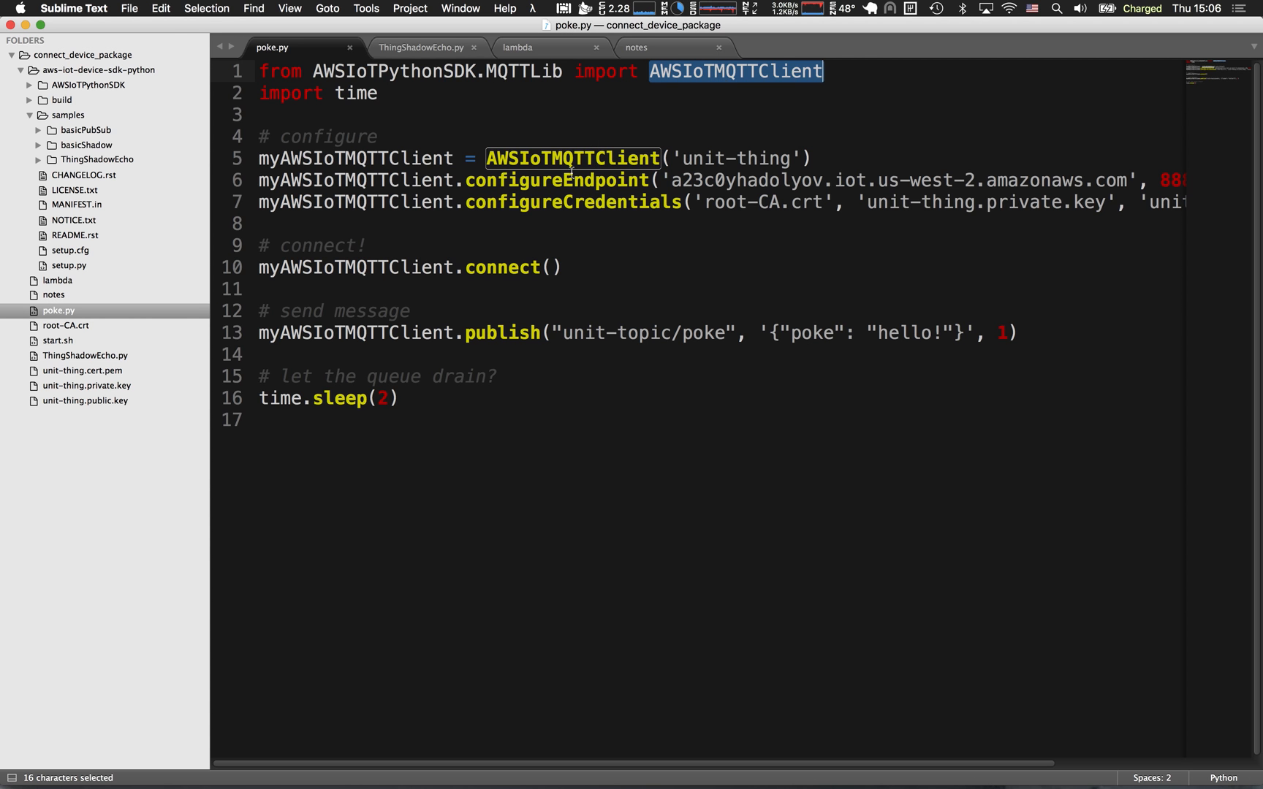
pyautogui.moveTo(570, 172)
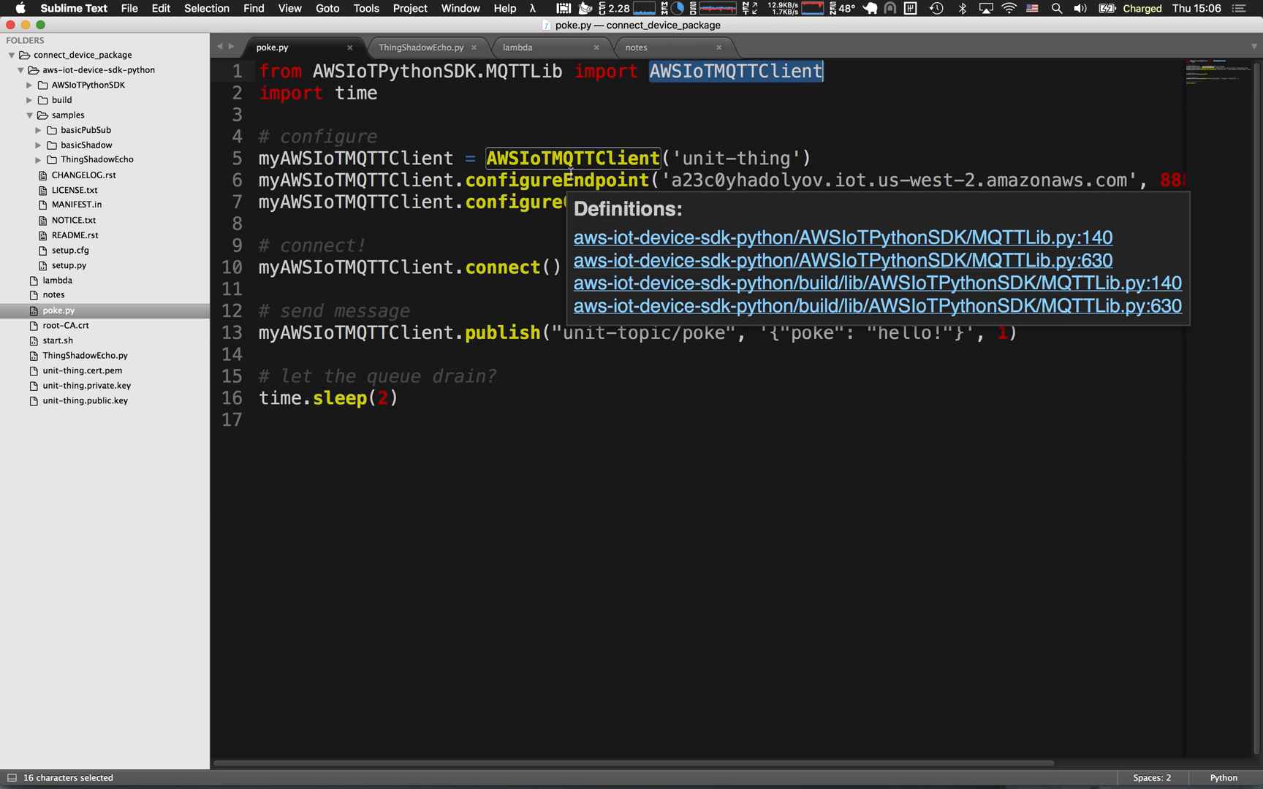
pyautogui.click(555, 142)
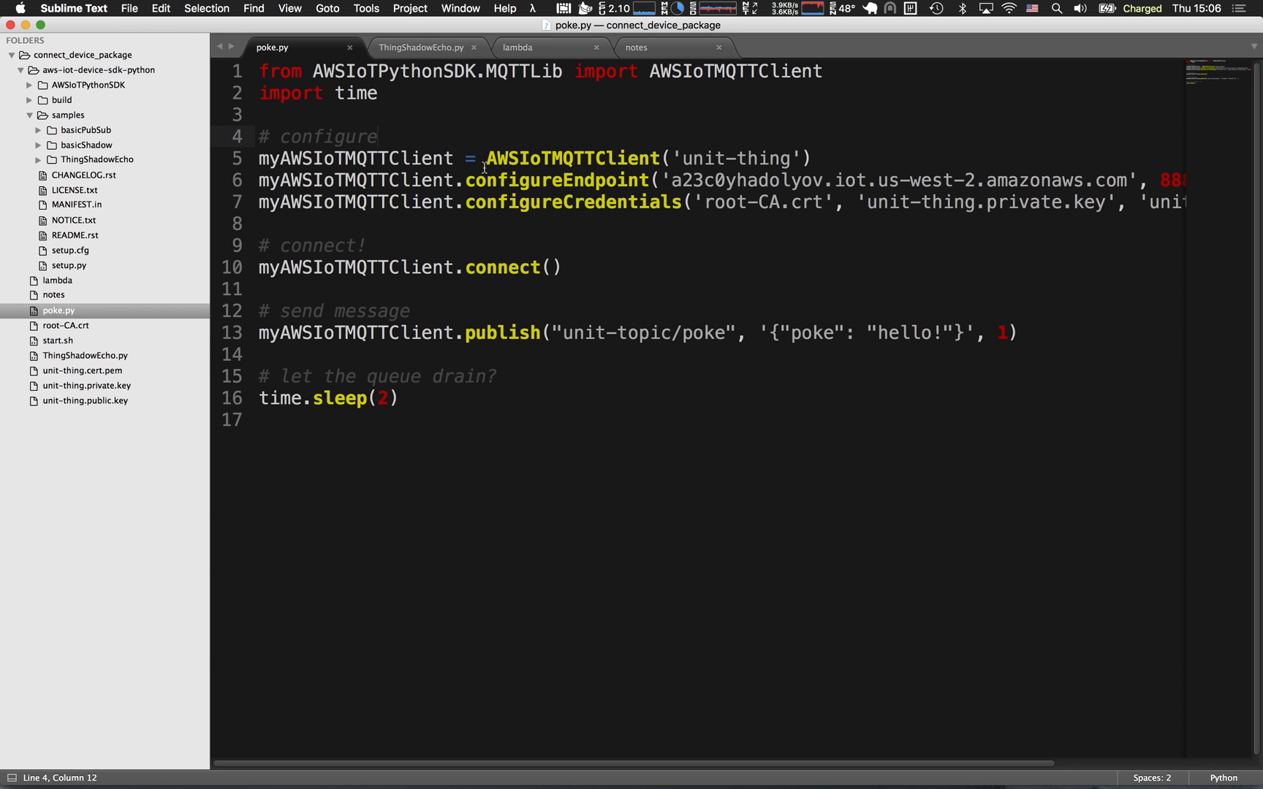
pyautogui.moveTo(673, 157); pyautogui.dragTo(807, 159)
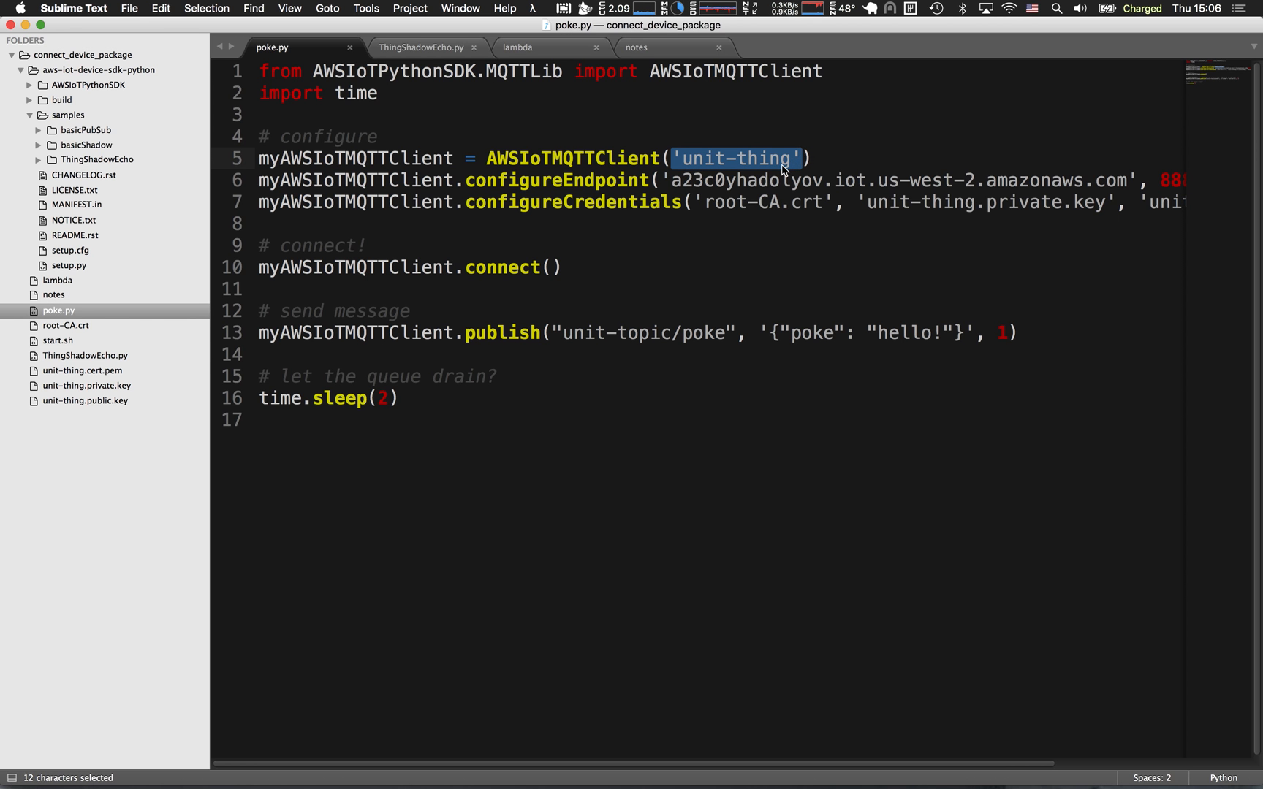
pyautogui.moveTo(669, 180); pyautogui.dragTo(1123, 181)
pyautogui.moveTo(807, 207); pyautogui.dragTo(922, 212)
pyautogui.moveTo(314, 287); pyautogui.dragTo(194, 295)
pyautogui.click(340, 268)
pyautogui.moveTo(486, 268); pyautogui.dragTo(610, 276)
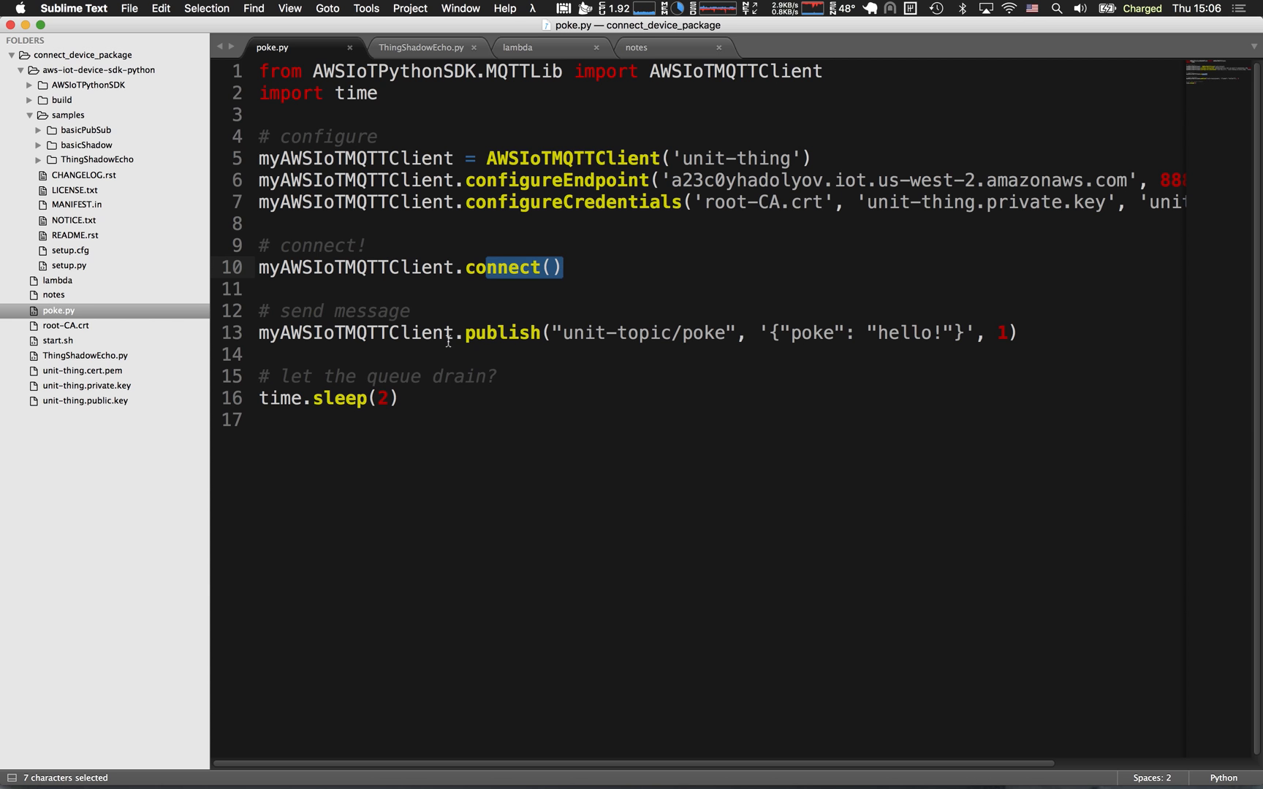
# Examine the unit-topic/poke topic and the JSON payload of the publish call in poke.py.
pyautogui.moveTo(553, 335); pyautogui.dragTo(723, 337)
pyautogui.doubleClick(709, 338)
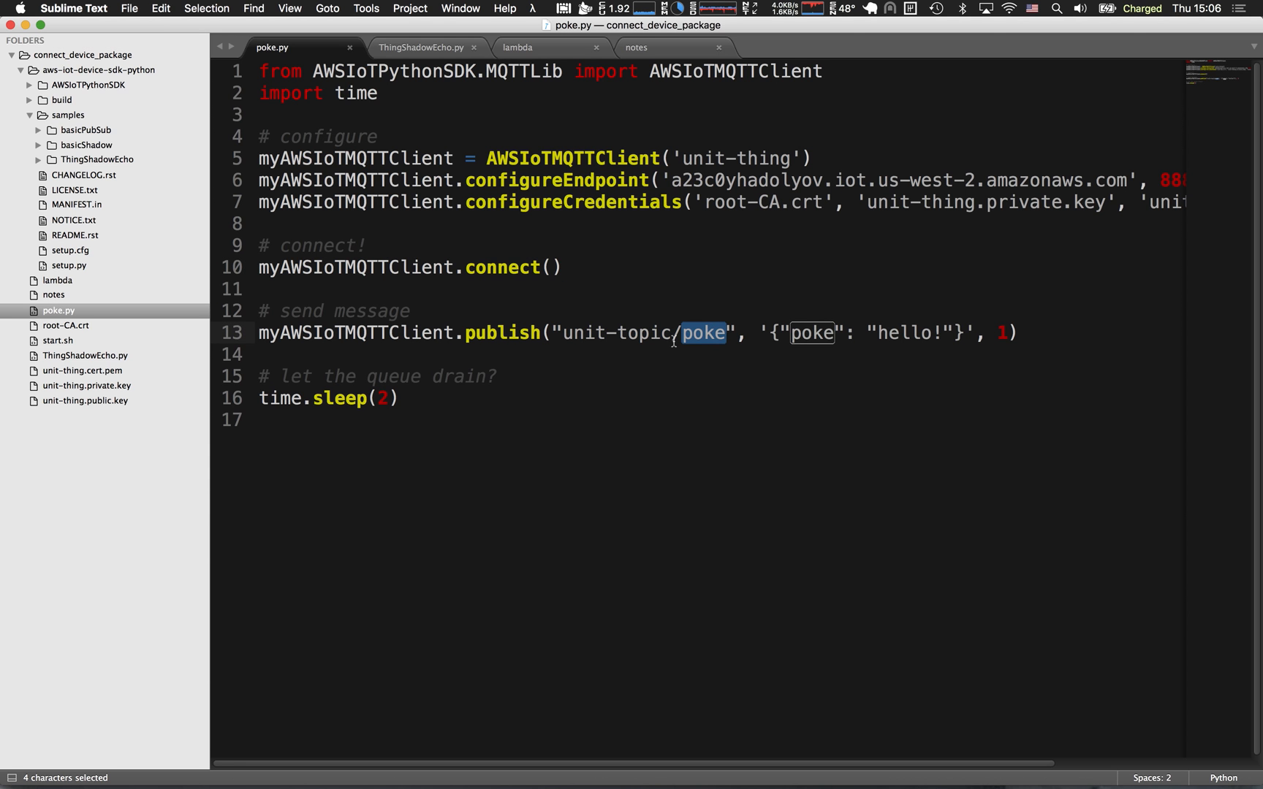
pyautogui.click(678, 338)
pyautogui.doubleClick(690, 336)
pyautogui.moveTo(562, 334); pyautogui.dragTo(720, 336)
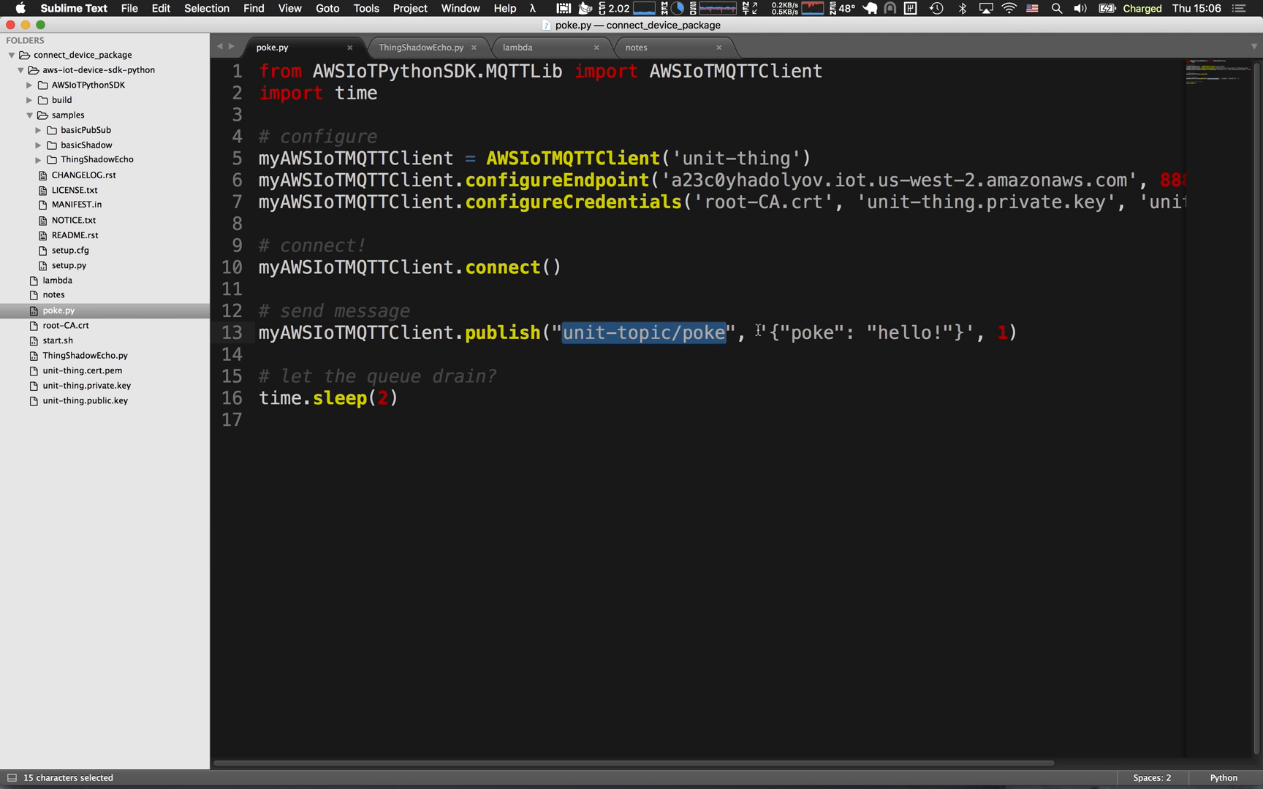
pyautogui.doubleClick(906, 334)
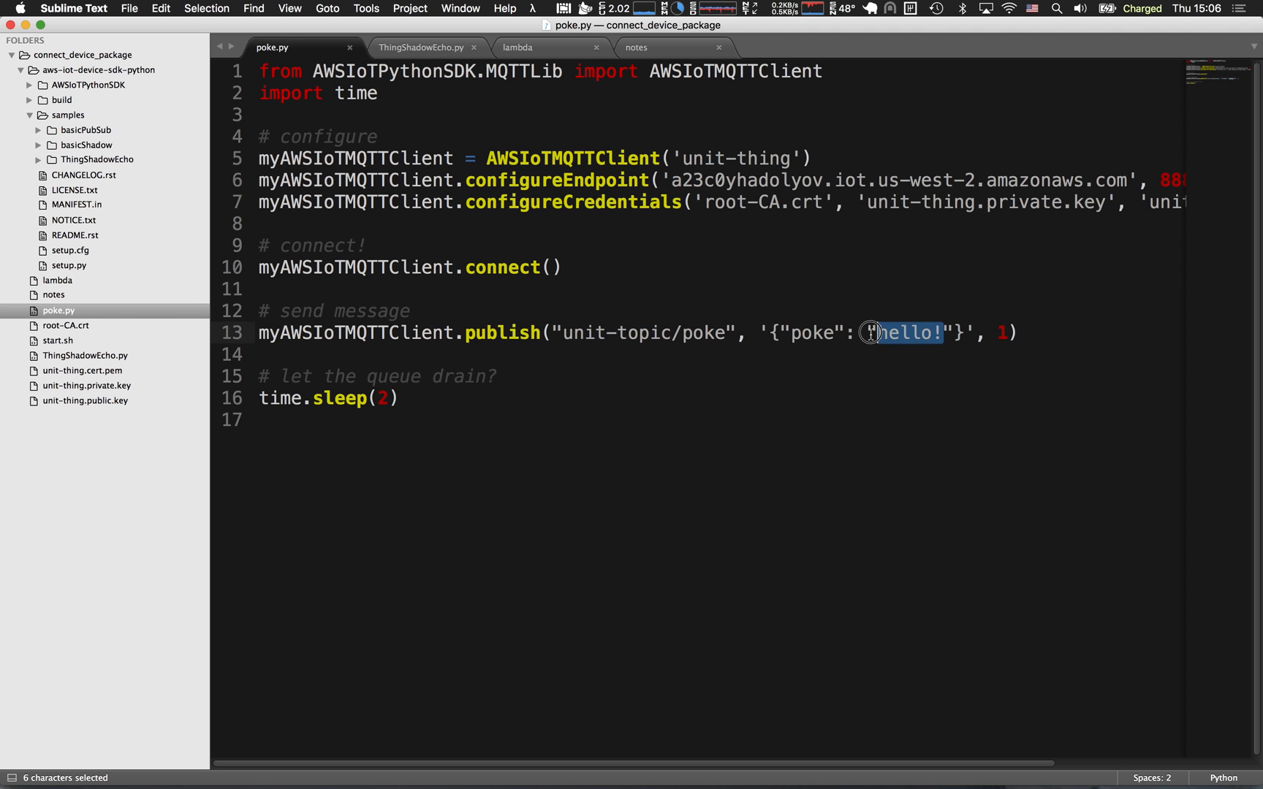
pyautogui.doubleClick(824, 334)
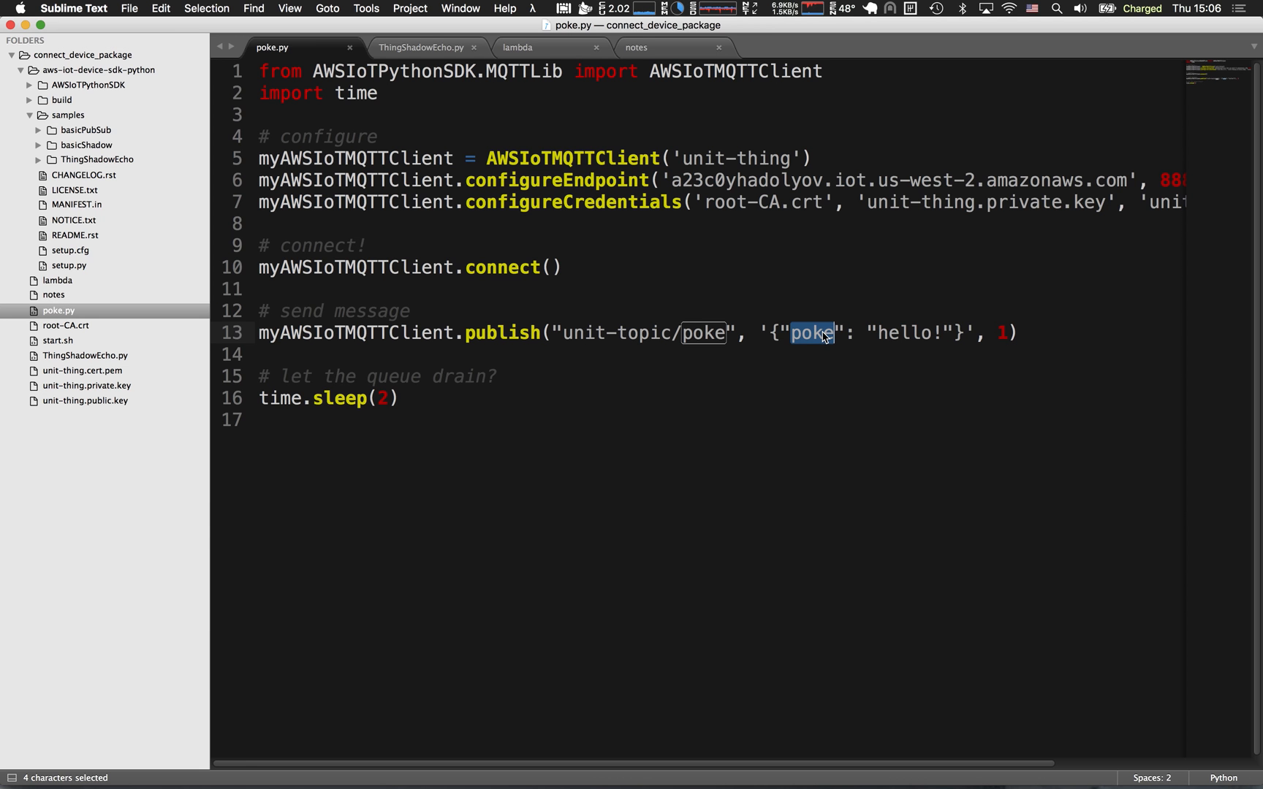
pyautogui.click(813, 336)
pyautogui.moveTo(877, 334); pyautogui.dragTo(920, 334)
pyautogui.moveTo(780, 338); pyautogui.dragTo(968, 337)
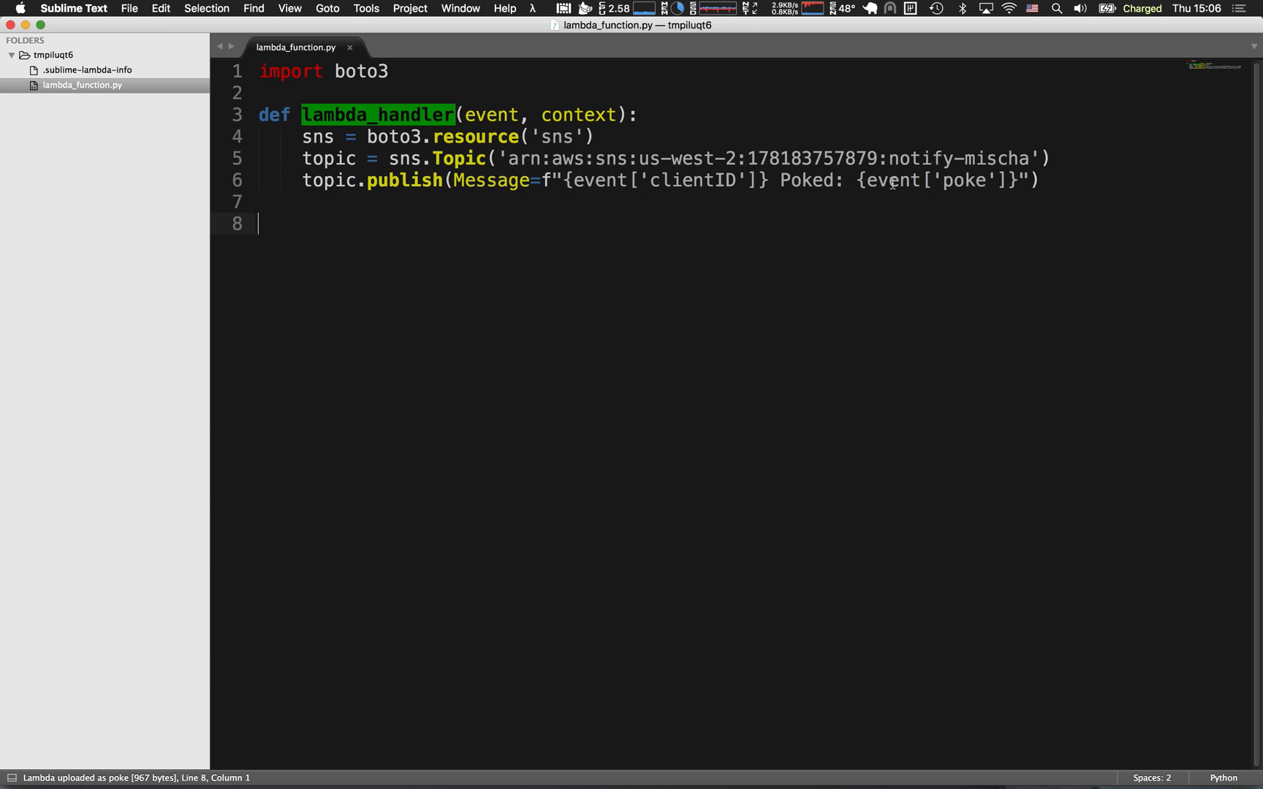
# Check event['poke'] in lambda_function.py against the payload, and review the last publish argument and the sleep call in poke.py.
pyautogui.moveTo(1018, 181); pyautogui.dragTo(864, 187)
pyautogui.click(858, 196)
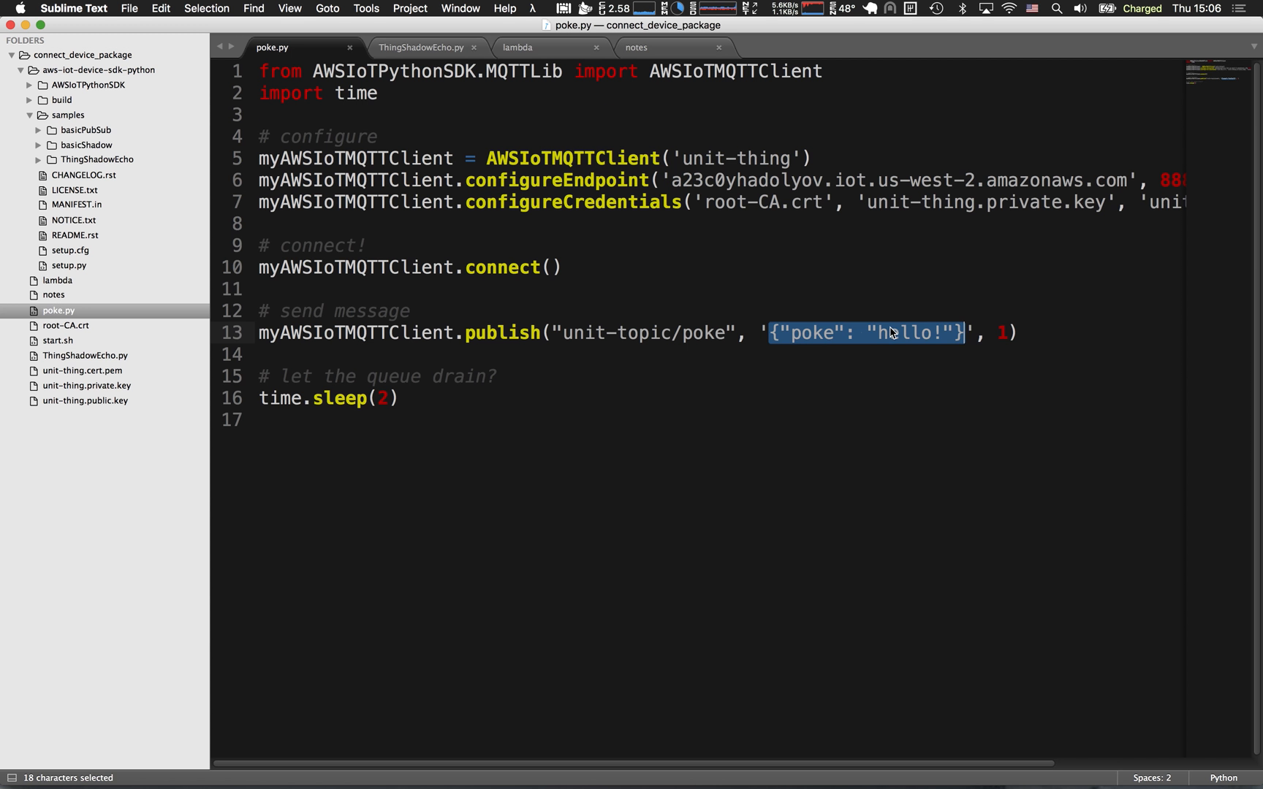
pyautogui.click(876, 336)
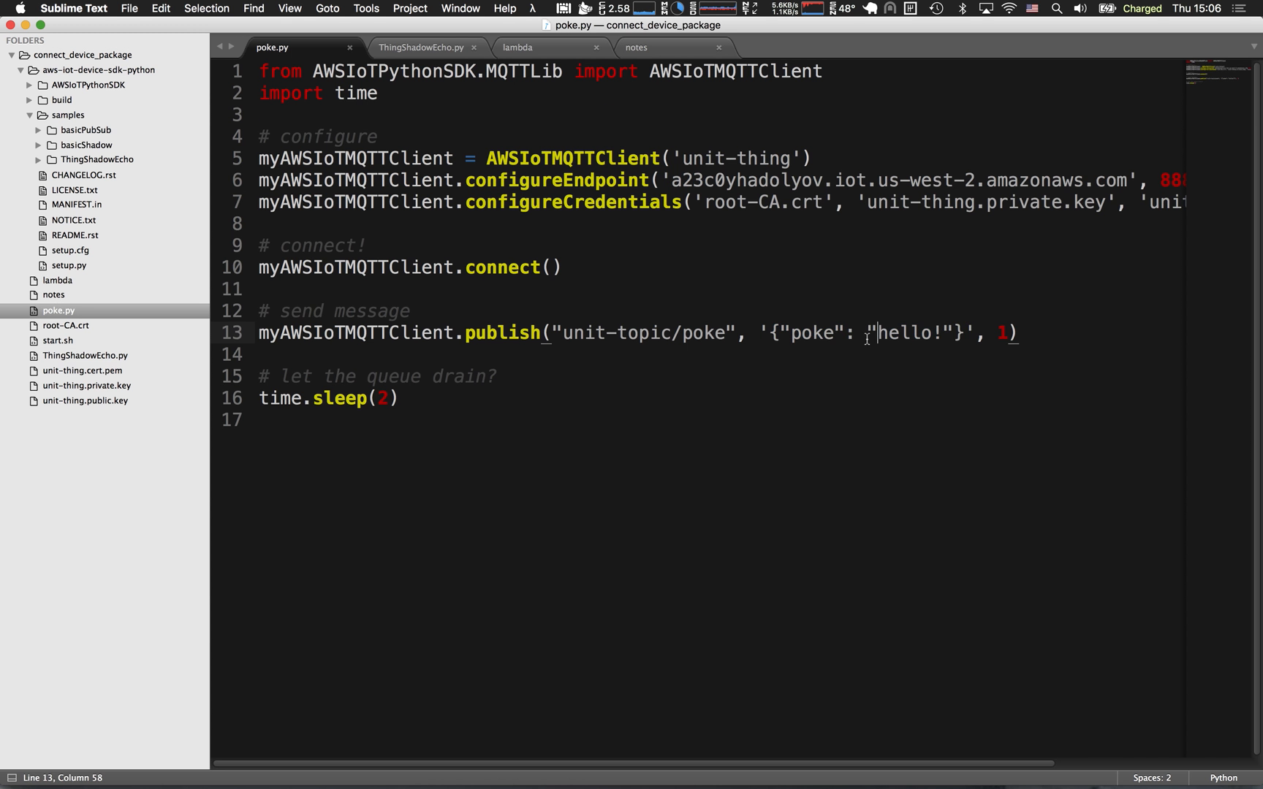
pyautogui.doubleClick(999, 332)
pyautogui.click(1004, 336)
pyautogui.click(490, 404)
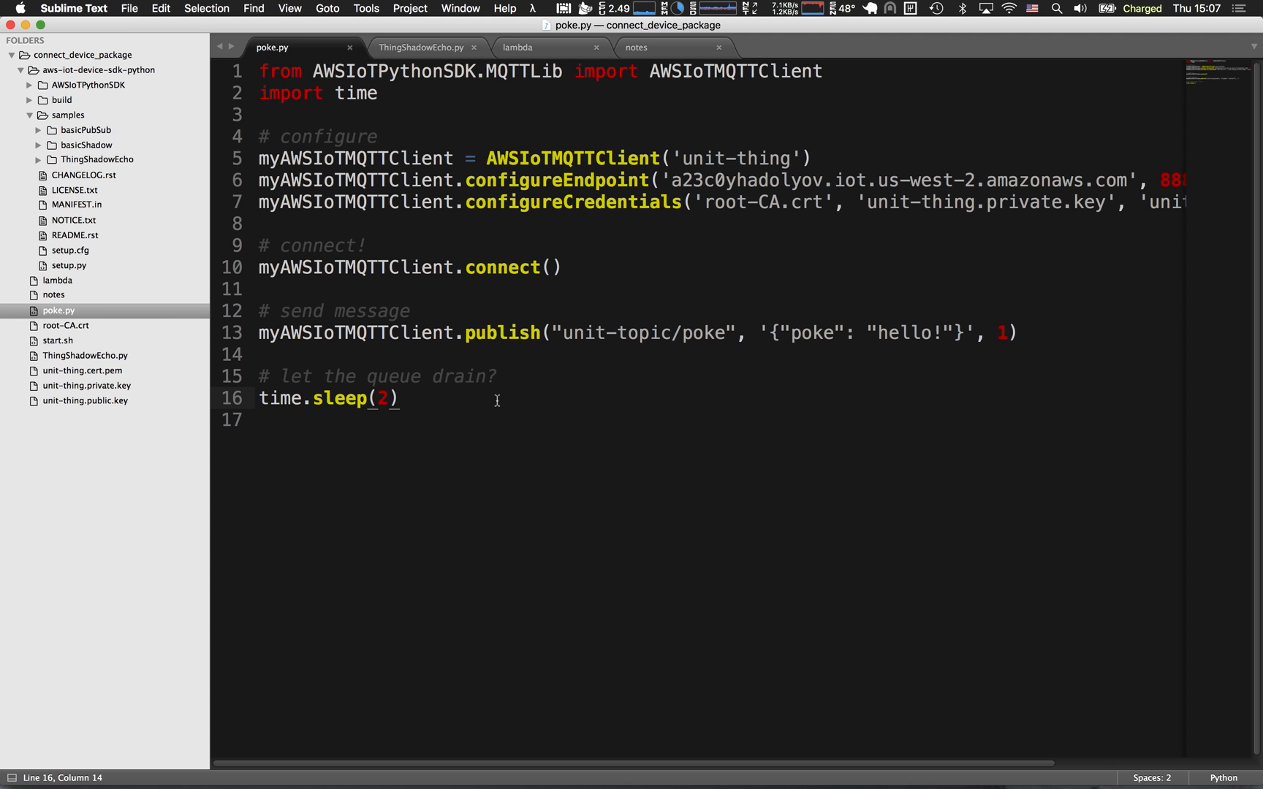
pyautogui.click(388, 422)
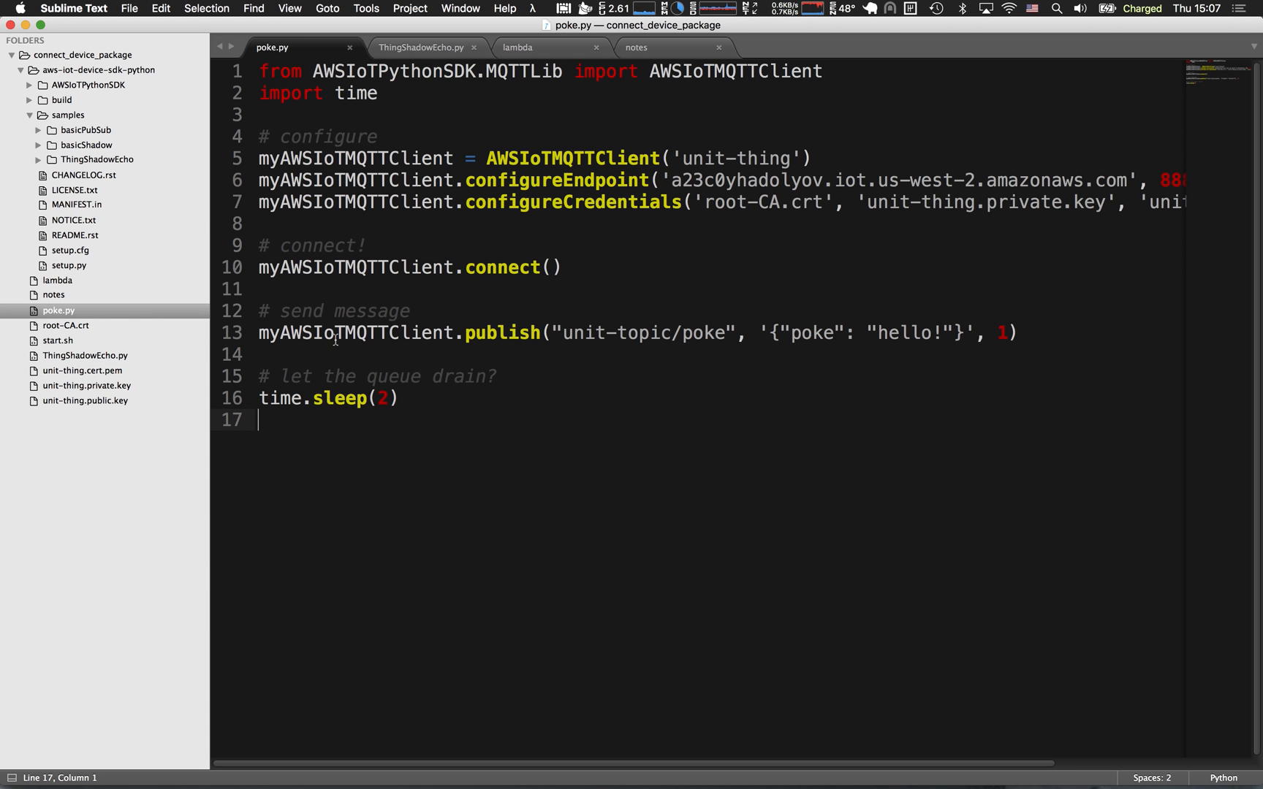
# Switch to Terminal, stop the running ThingShadowEcho.py script, clear the screen and enlarge the text.
pyautogui.press('super+Tab')
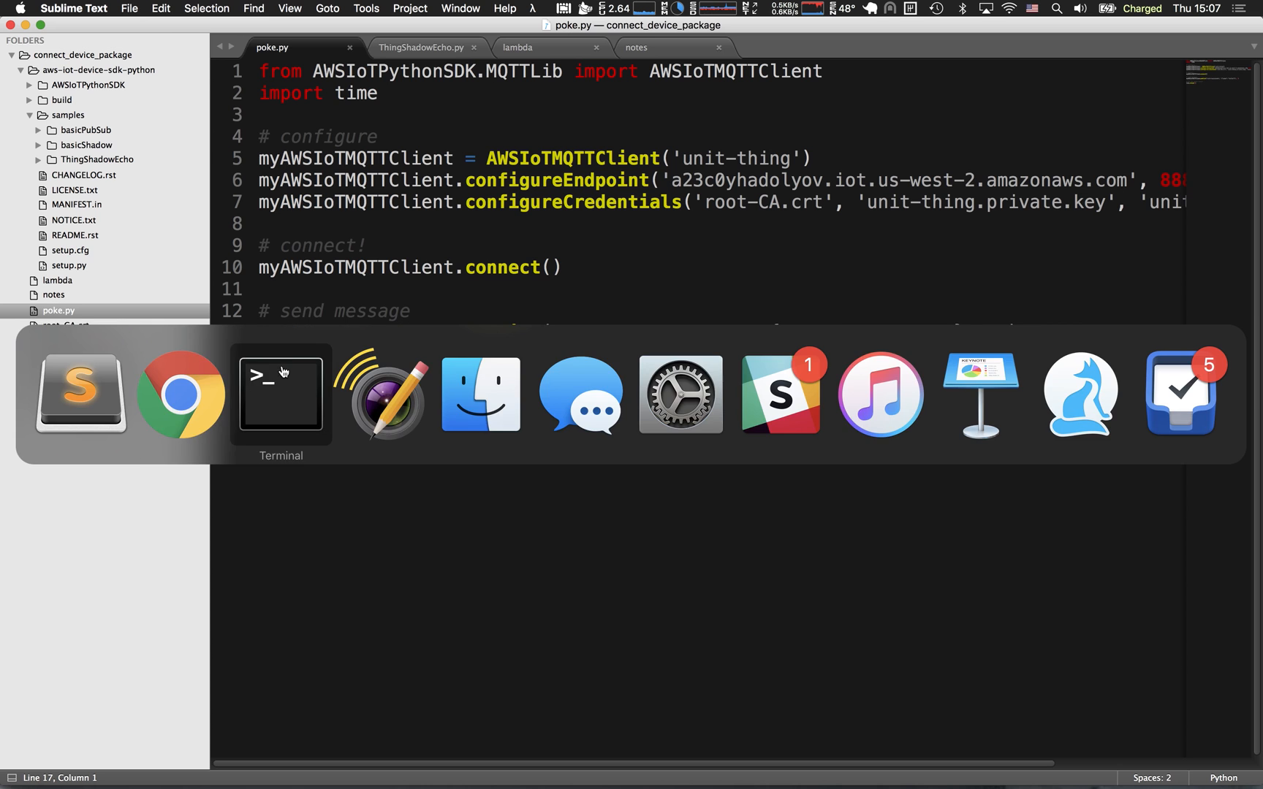
pyautogui.click(282, 391)
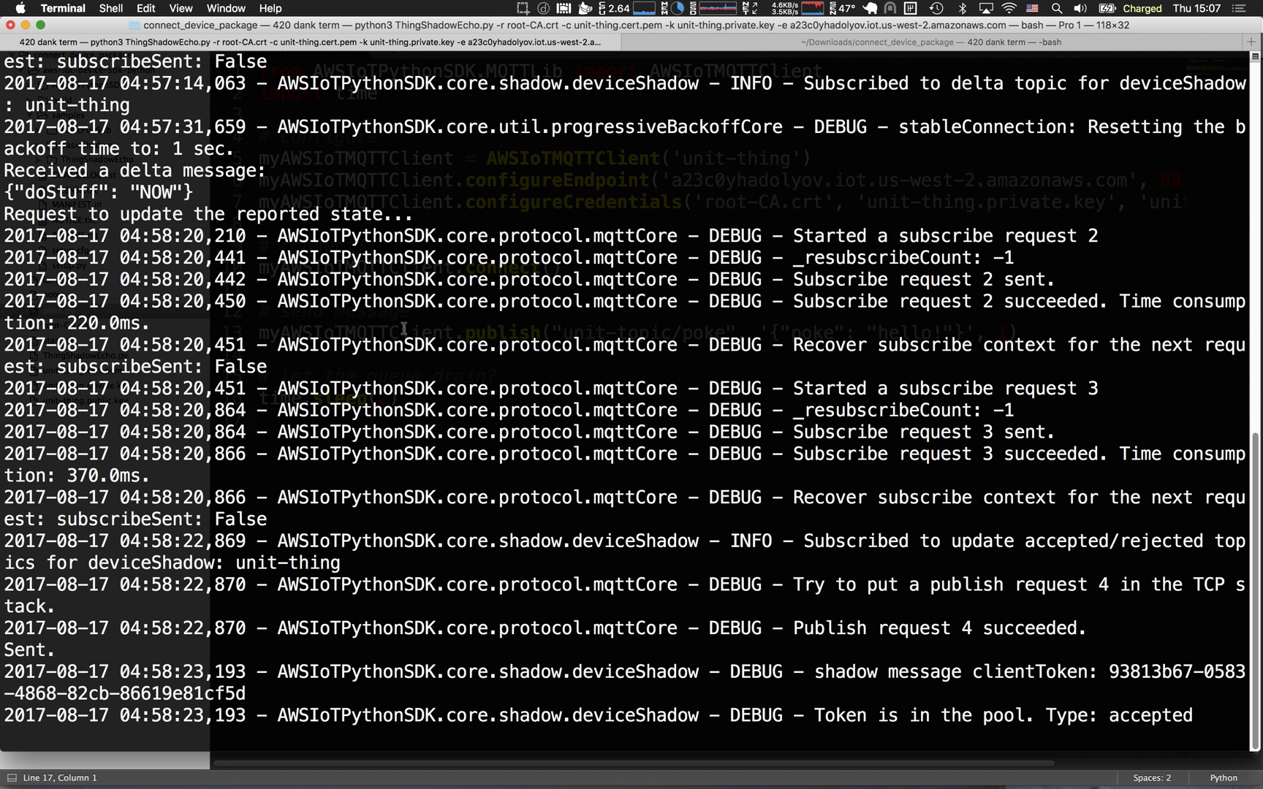
pyautogui.hotkey('ctrl', 'c')
pyautogui.hotkey('ctrl', 'l')
pyautogui.press('super+plus')
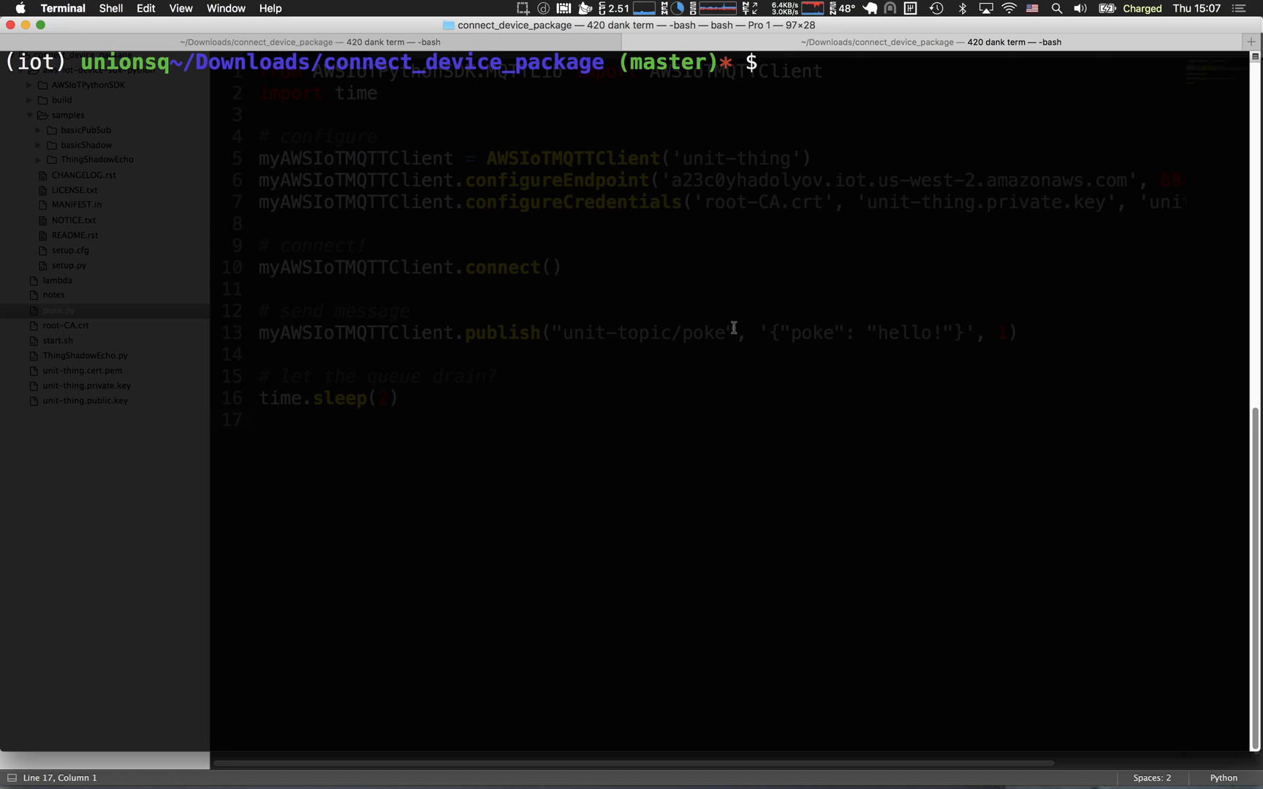
# Switch to Sublime Text and compare the publish payload in poke.py with the SNS topic and publish lines of lambda_function.py.
pyautogui.press('super+Tab')
pyautogui.moveTo(764, 335); pyautogui.dragTo(969, 339)
pyautogui.press('super+grave')
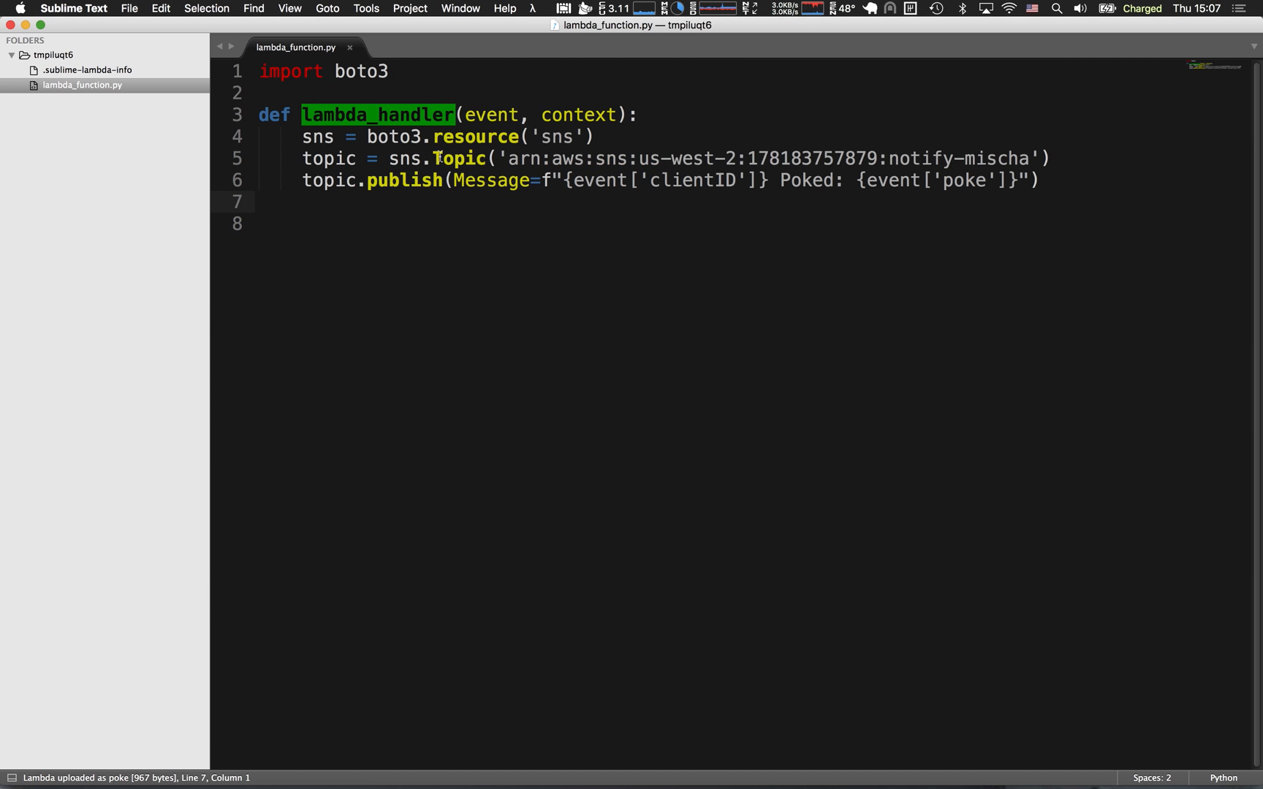
pyautogui.moveTo(388, 158); pyautogui.dragTo(555, 189)
pyautogui.click(560, 205)
# Turn off Do Not Disturb in the macOS notification settings and return to the code editor.
pyautogui.click(1239, 8)
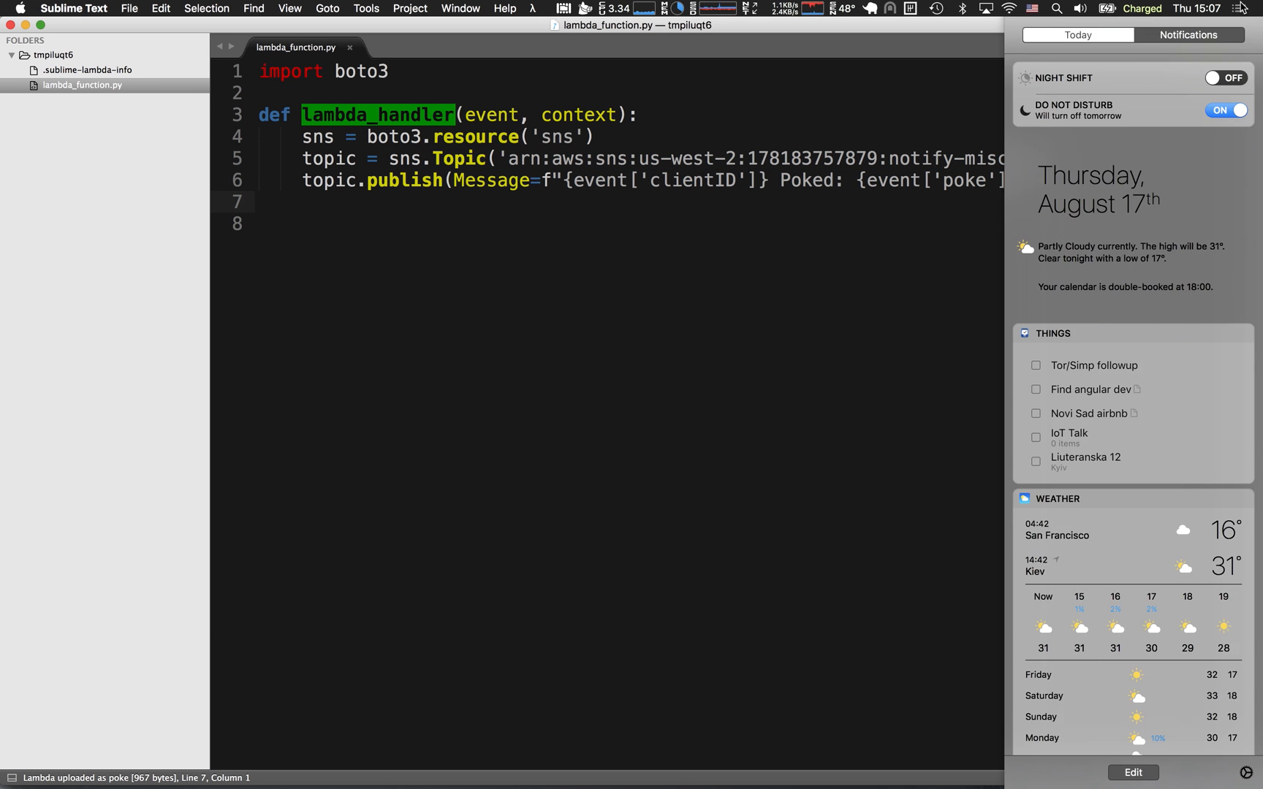
pyautogui.scroll(-1, 1131, 117)
pyautogui.click(1225, 87)
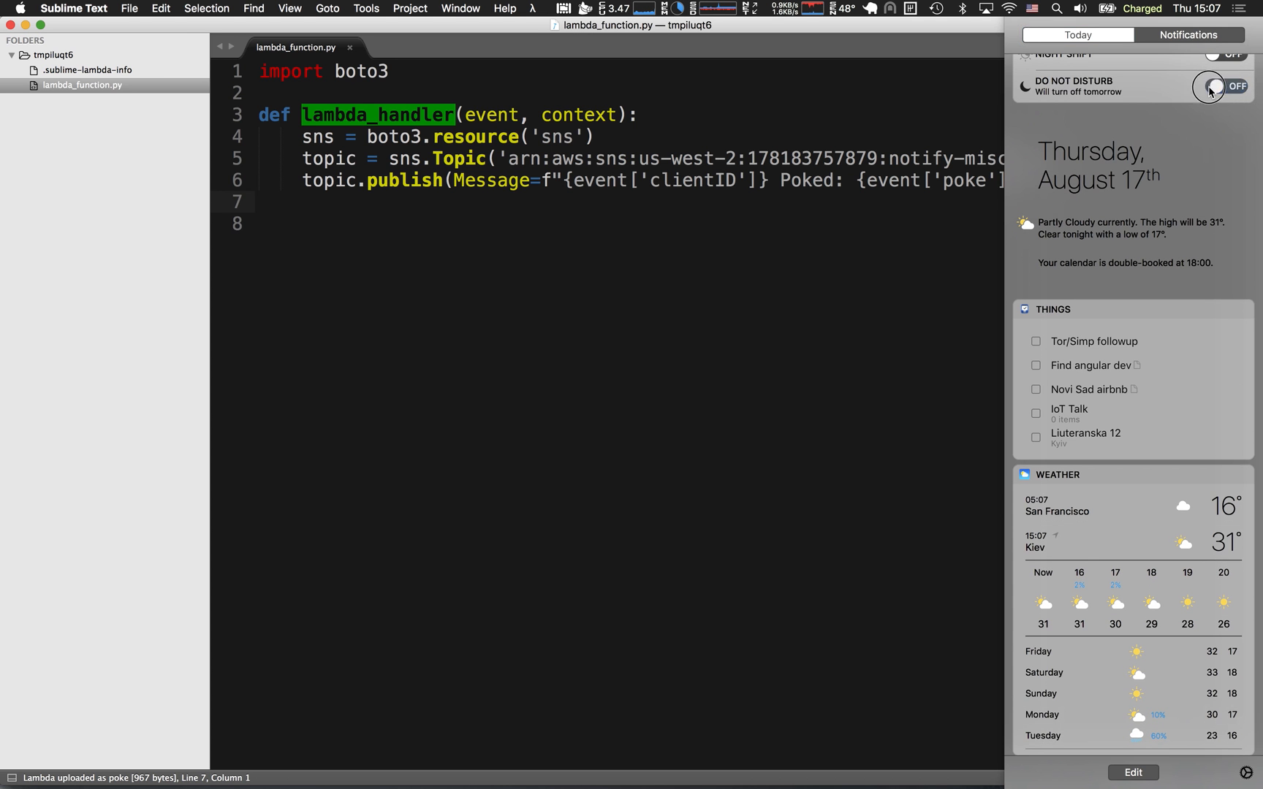
pyautogui.click(395, 139)
# Bring the poke.py window back to the front and run python poke.py in Terminal.
pyautogui.press('super+grave')
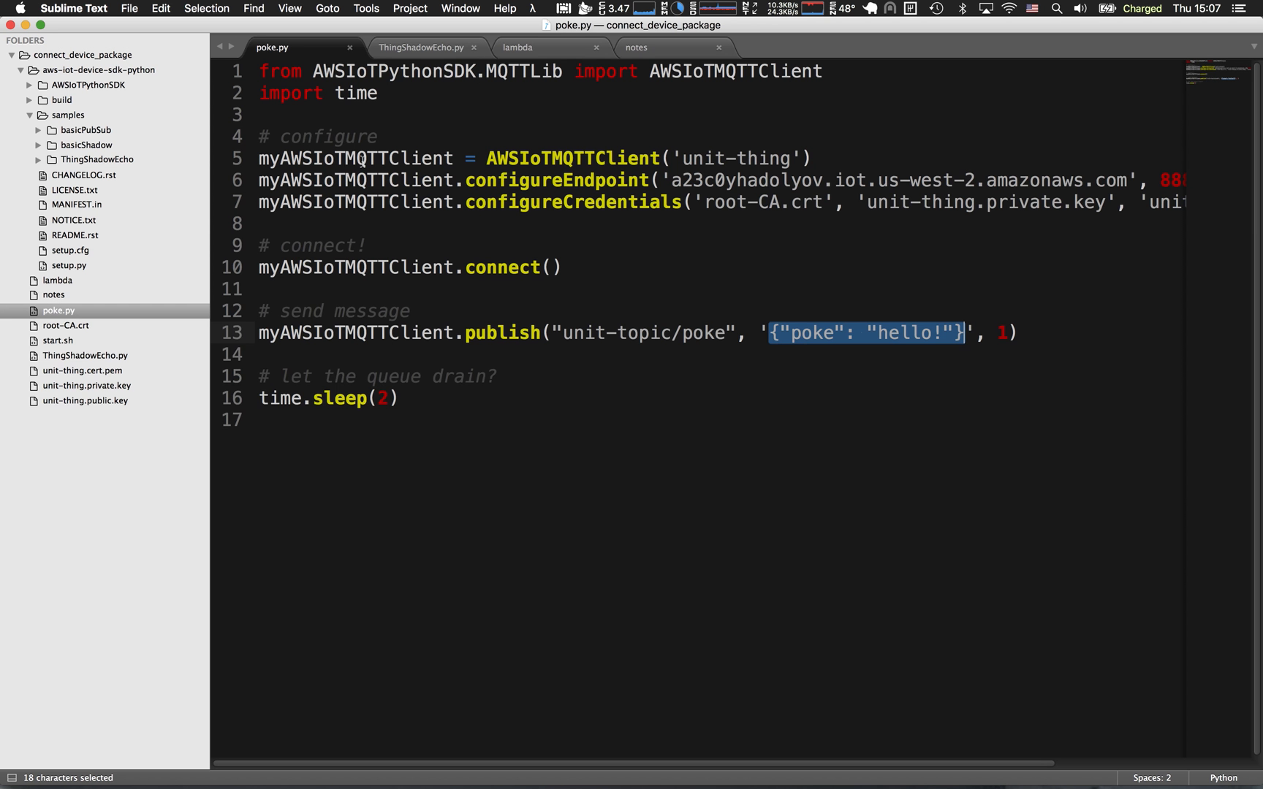
pyautogui.press('super+Tab')
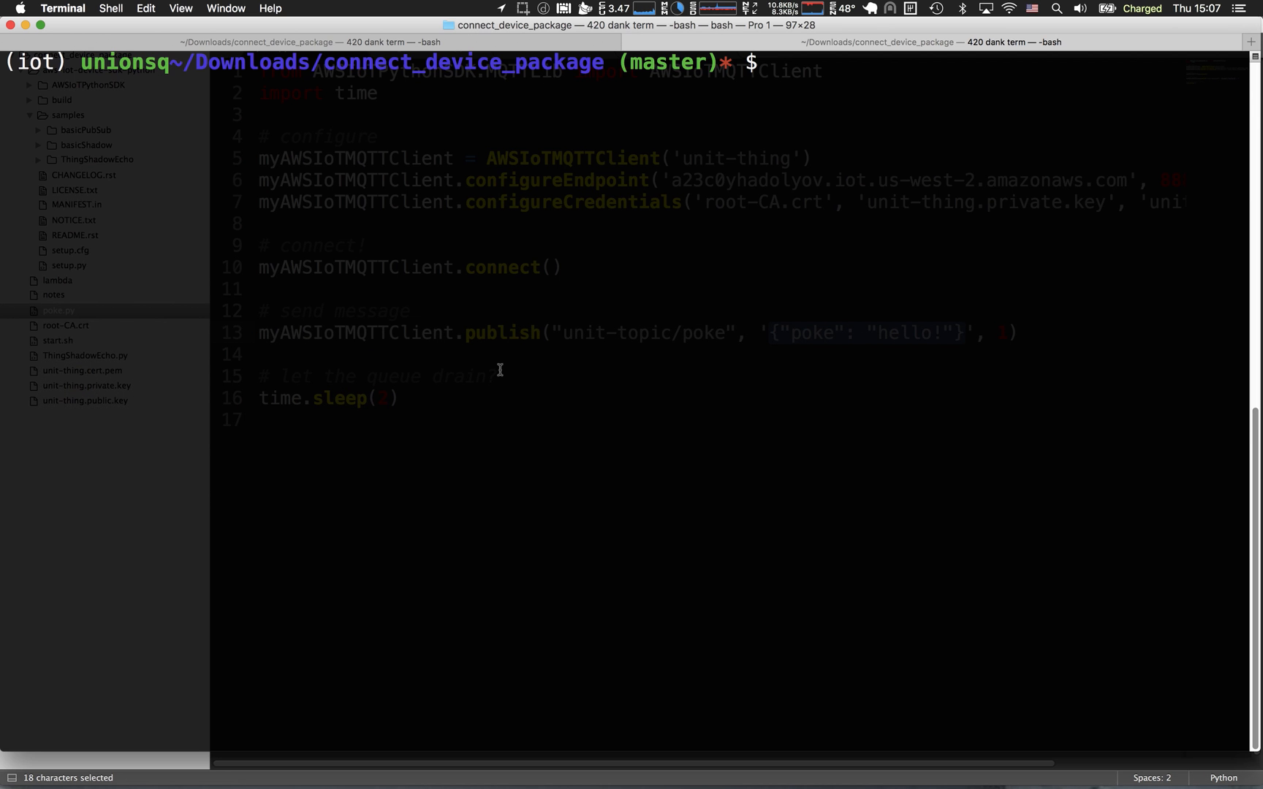
pyautogui.press('Up')
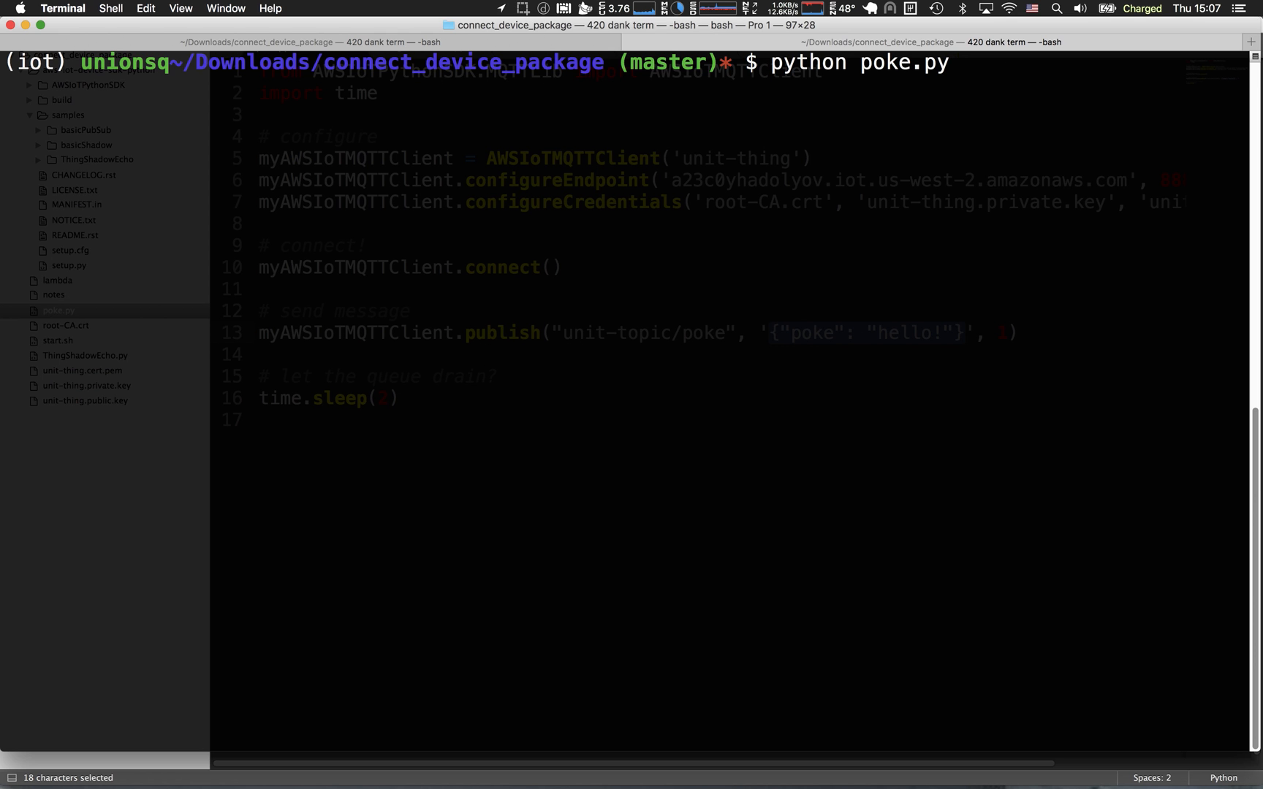
pyautogui.press('Return')
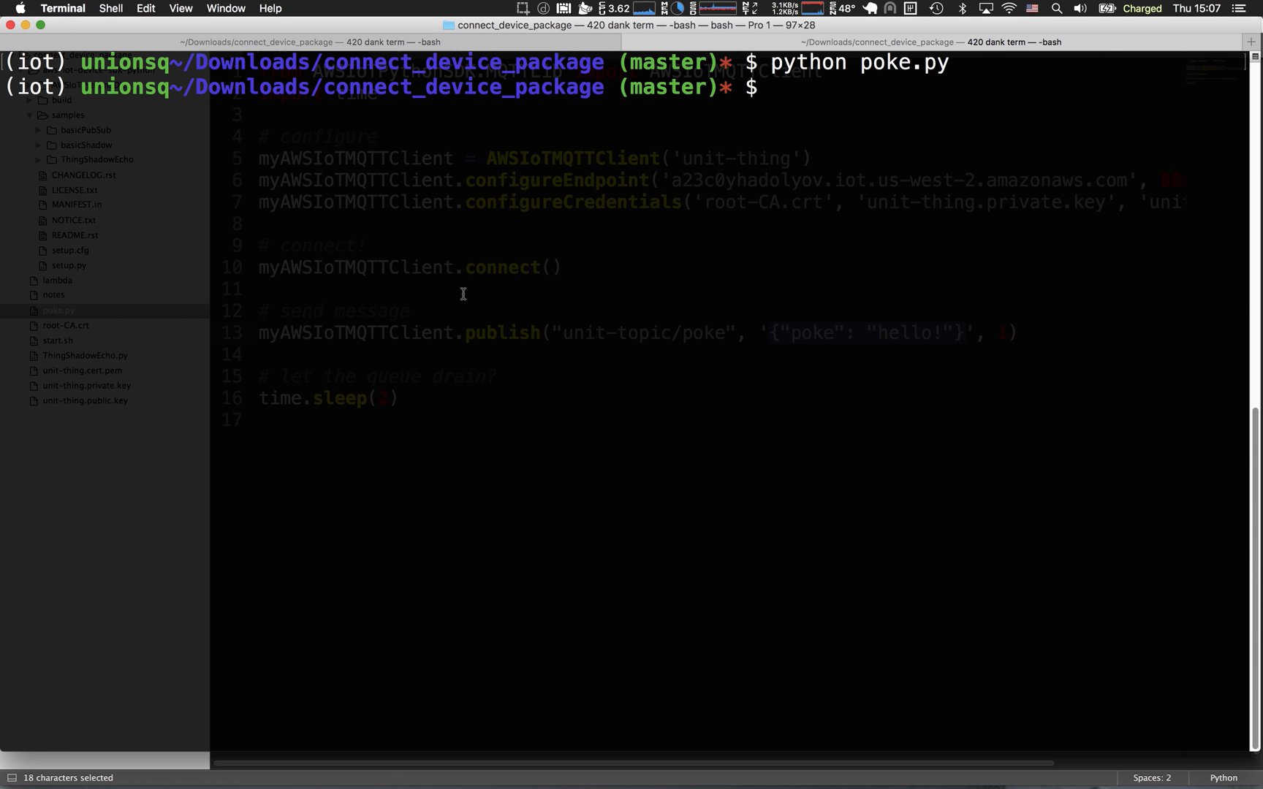
# Open the incoming SMS notification in Messages and examine the client ID and poke text in the message.
pyautogui.press('super+Tab')
pyautogui.press('super+Tab')
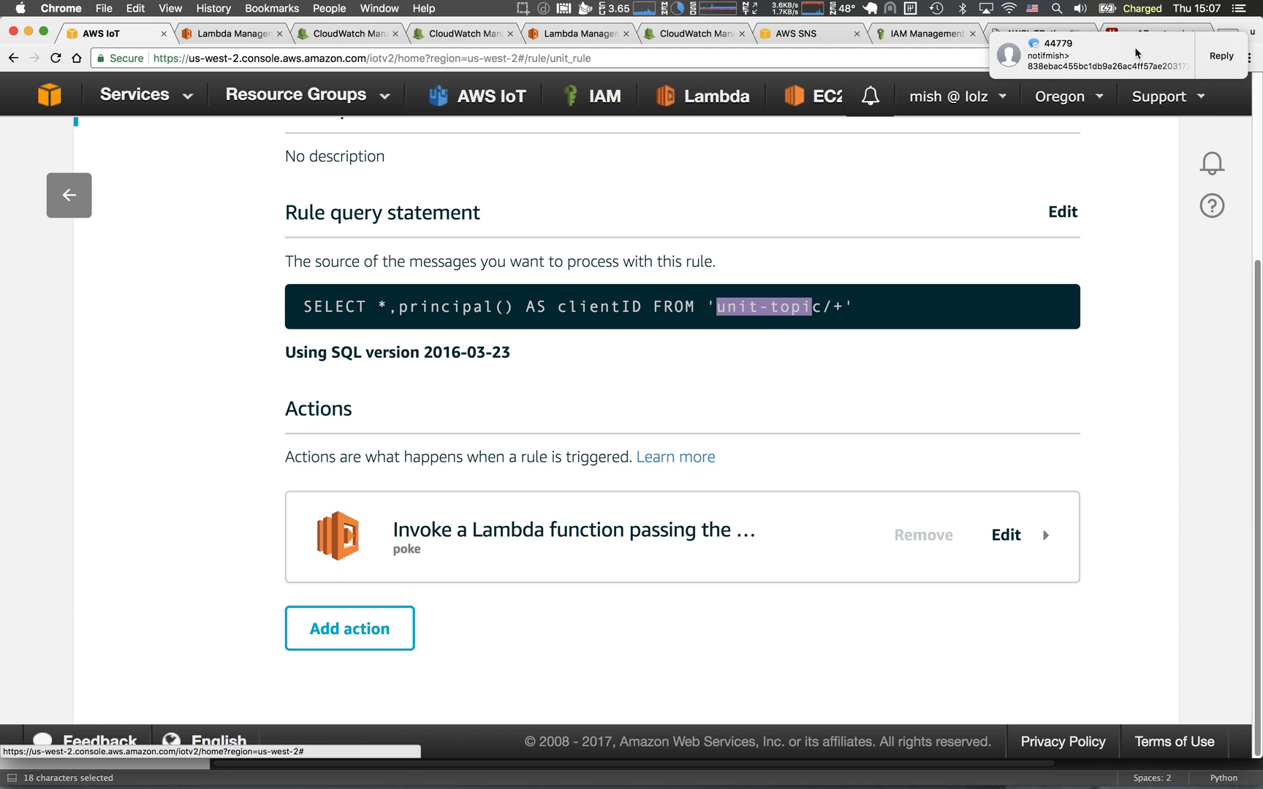
pyautogui.click(1136, 53)
pyautogui.moveTo(982, 115); pyautogui.dragTo(860, 136)
pyautogui.doubleClick(804, 208)
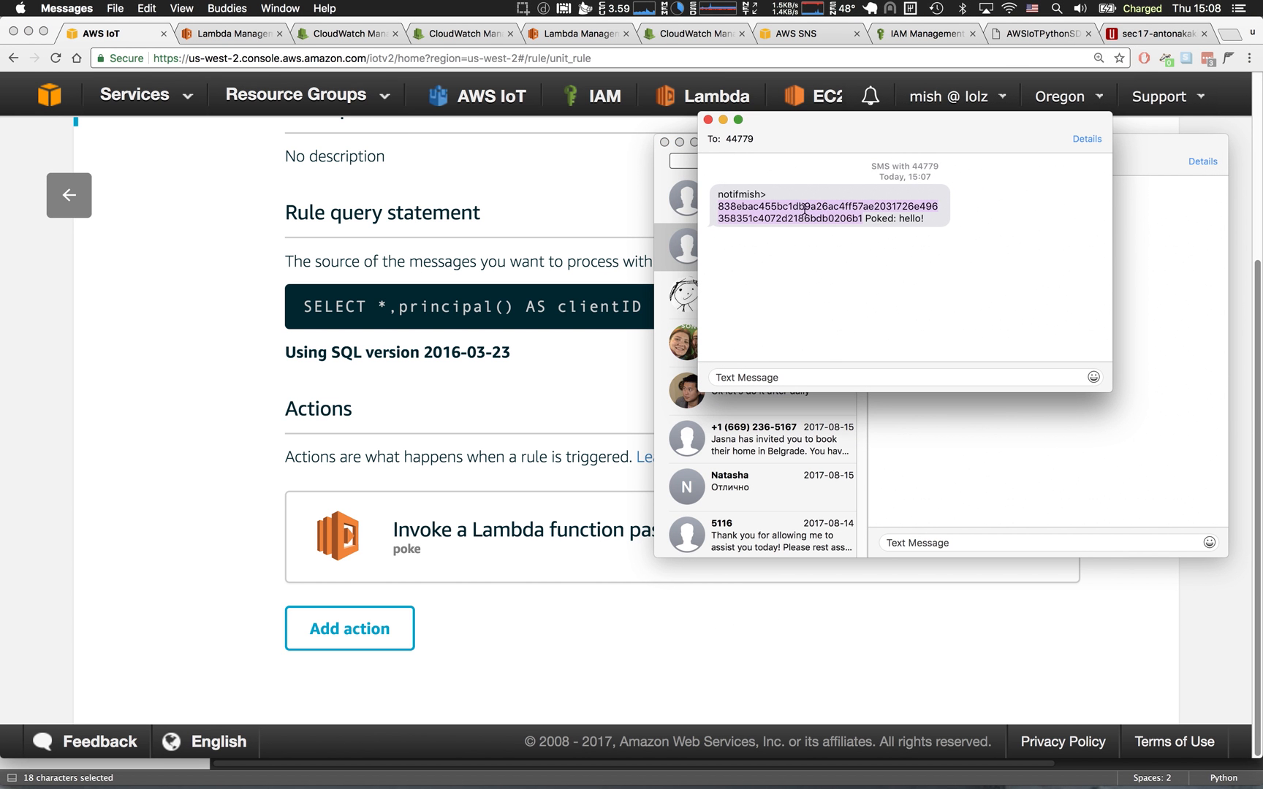
pyautogui.tripleClick(753, 209)
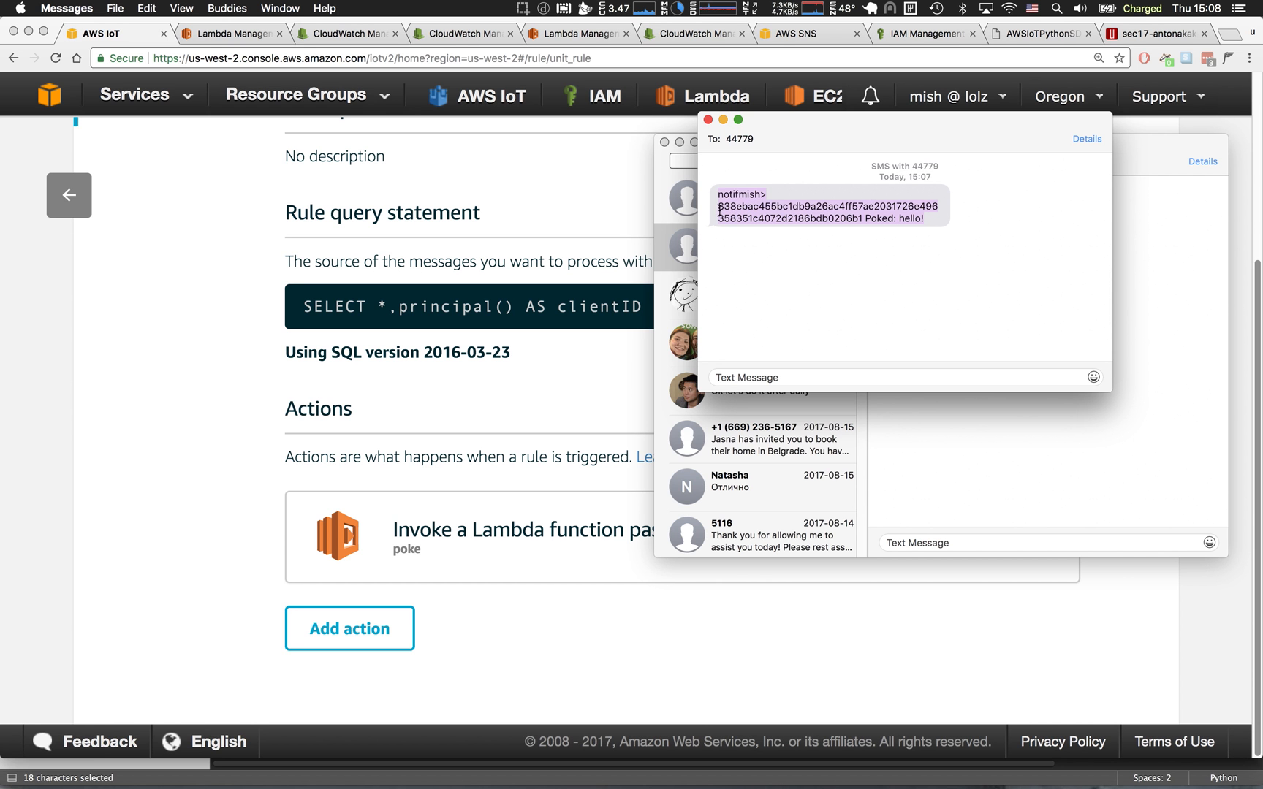
pyautogui.doubleClick(761, 216)
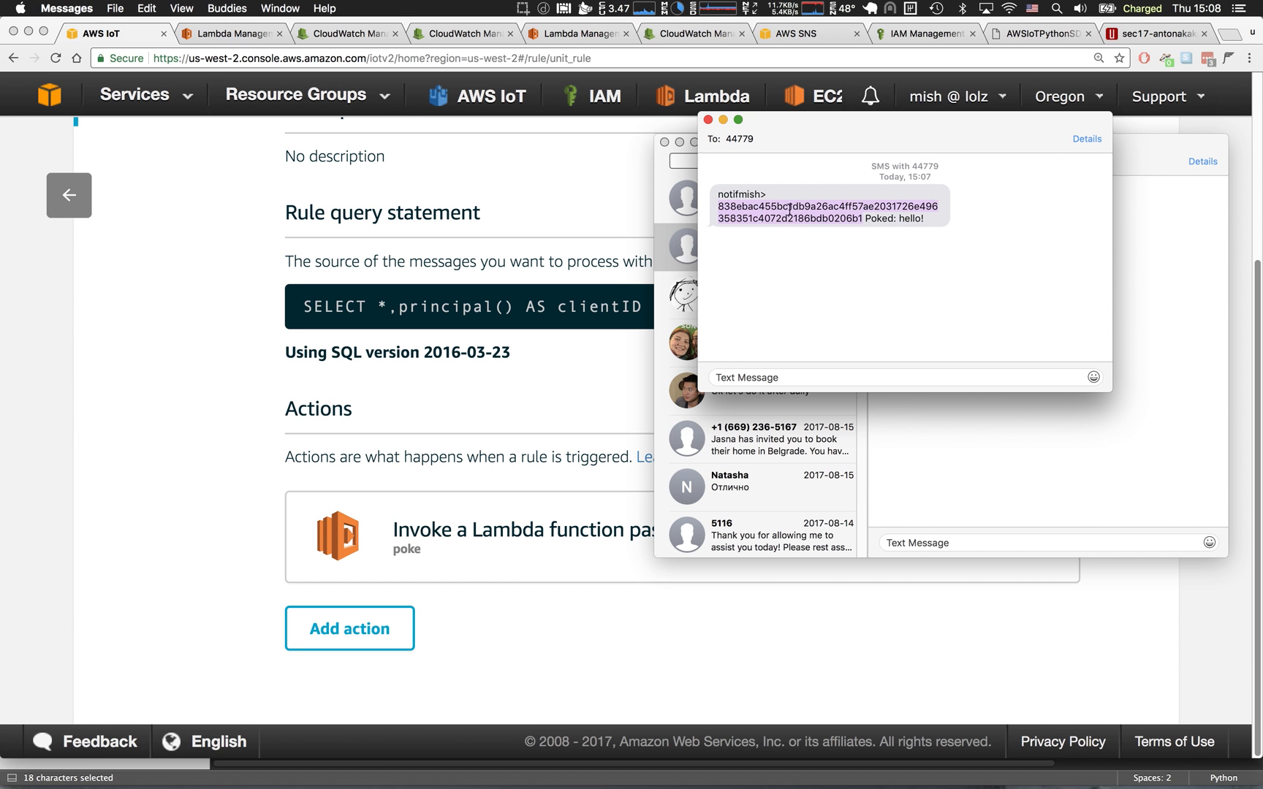
# Return to the AWS IoT console in Chrome, leave the unit_rule page and open the list of security certificates.
pyautogui.click(366, 165)
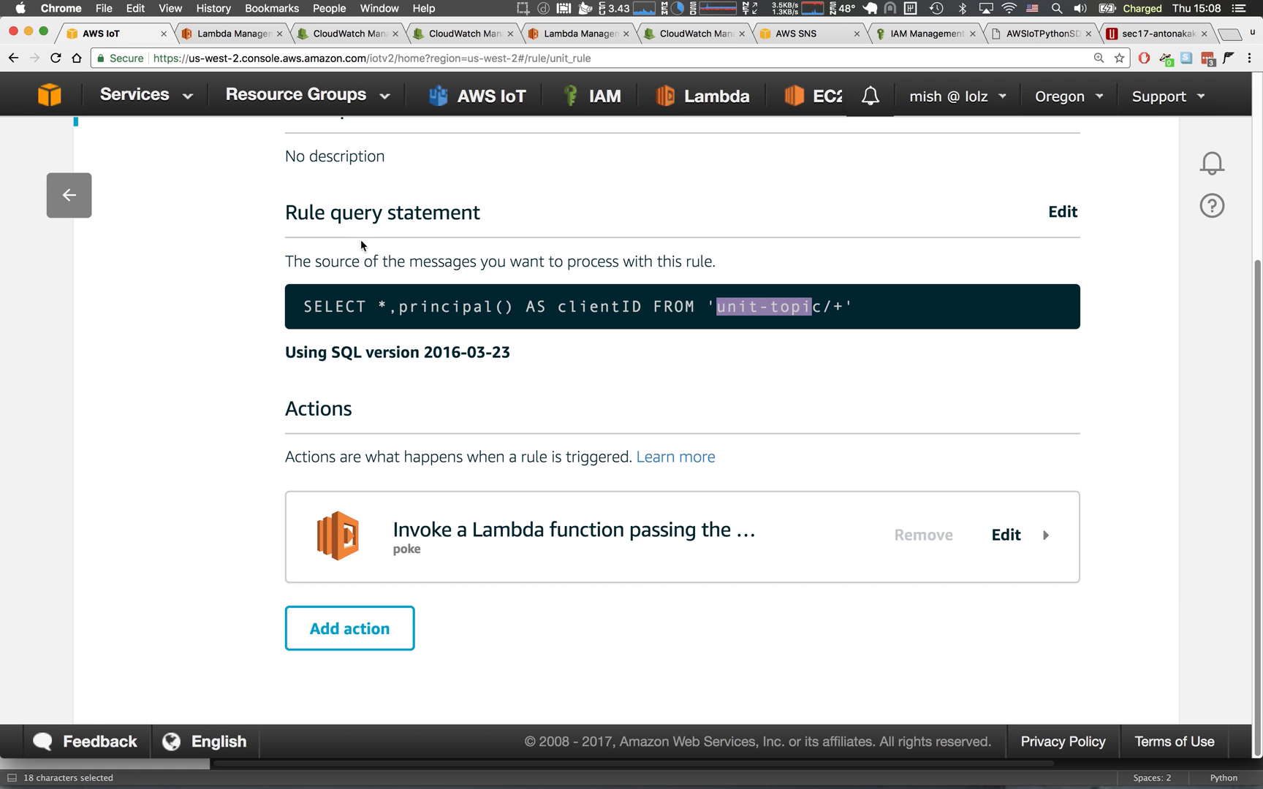
pyautogui.click(77, 187)
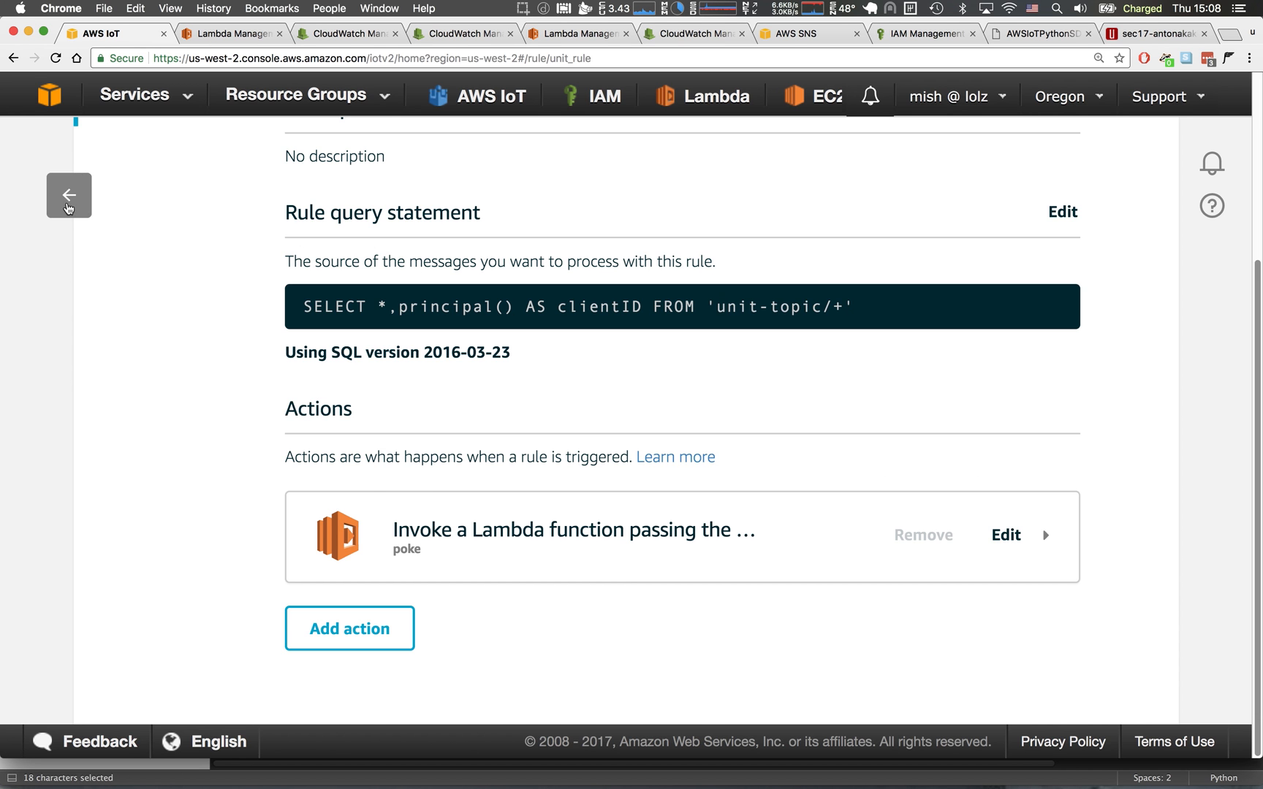
pyautogui.click(62, 194)
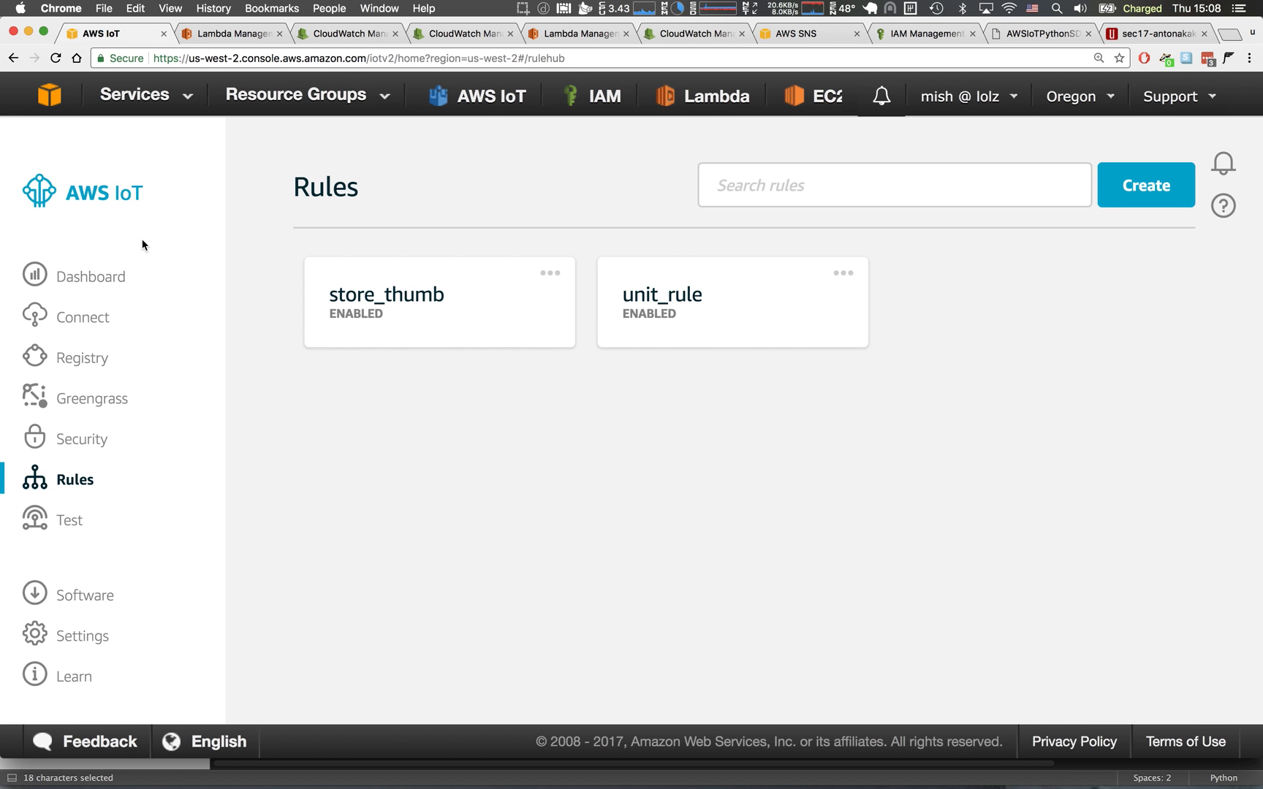
pyautogui.click(95, 446)
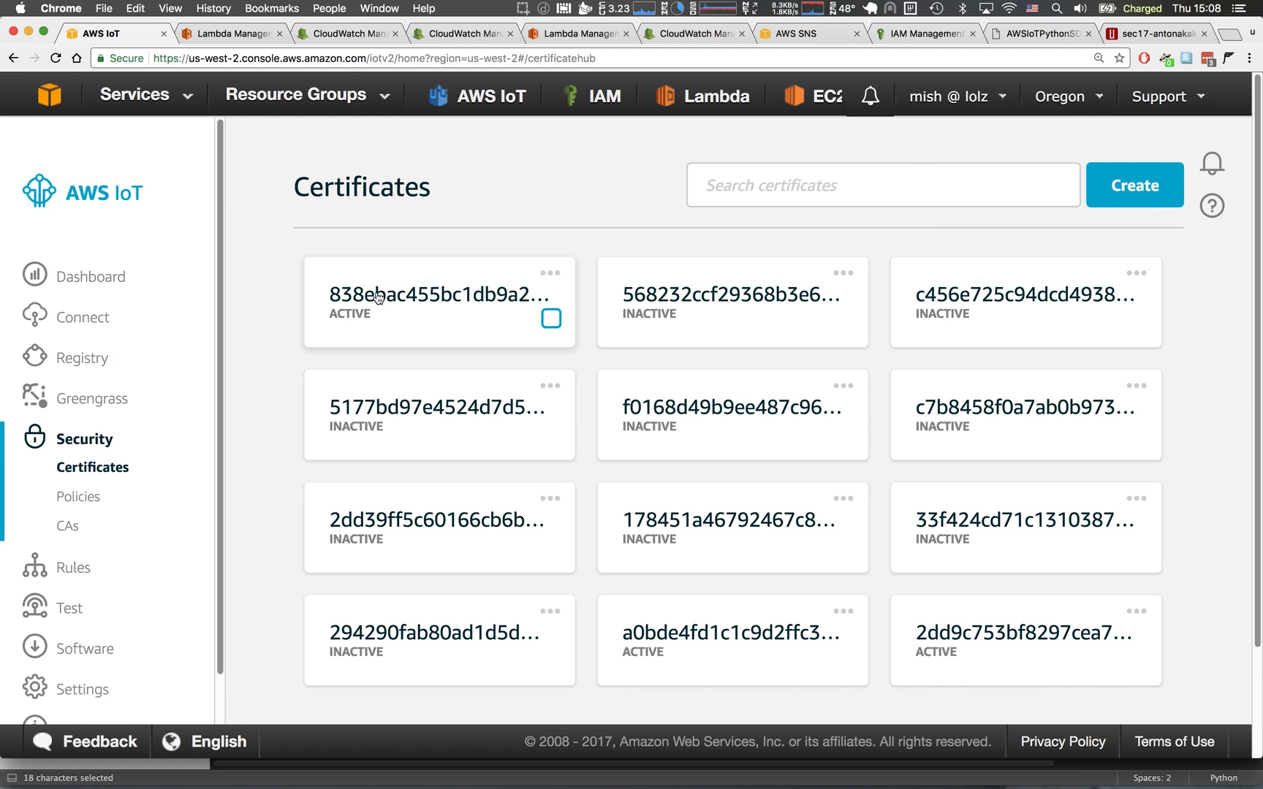
# Switch to Messages and compare the SMS client ID with the first listed certificate, and check the poked text.
pyautogui.press('super+Tab')
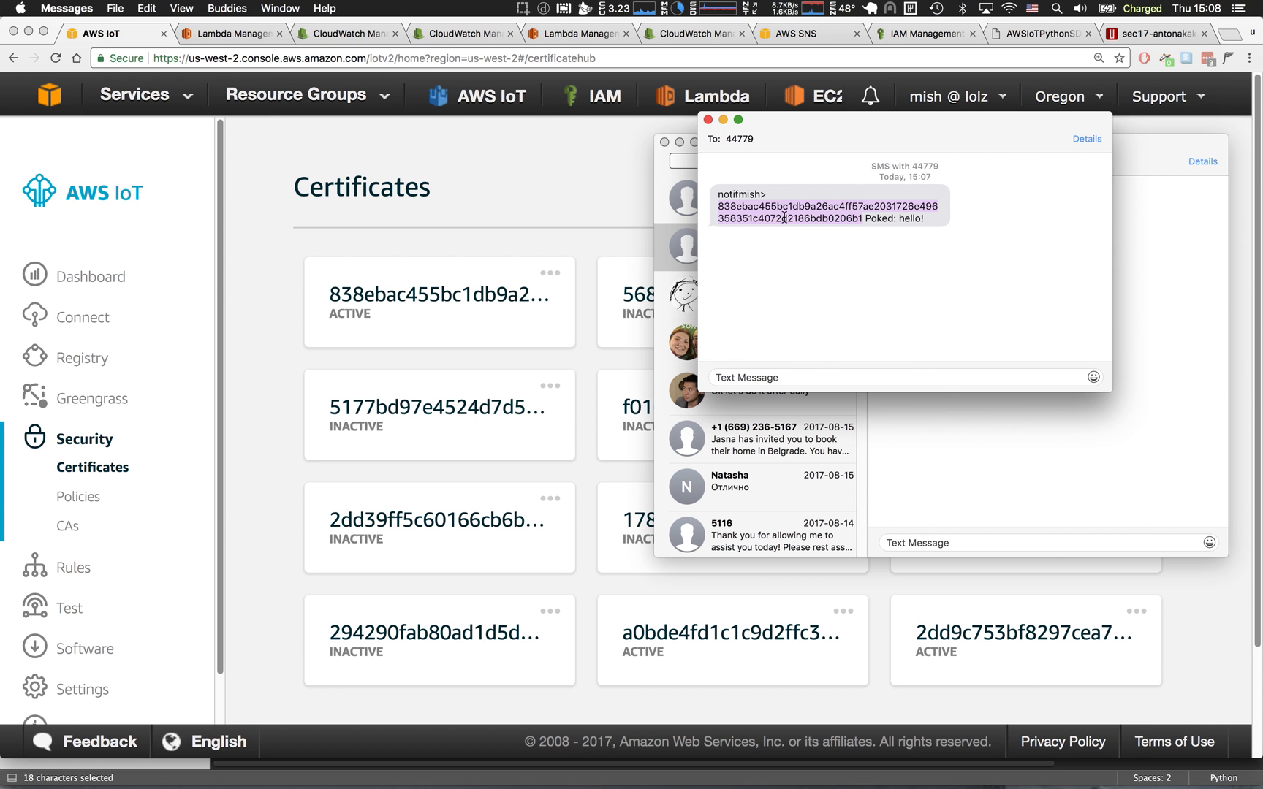
pyautogui.tripleClick(747, 207)
pyautogui.doubleClick(746, 211)
pyautogui.moveTo(864, 219); pyautogui.dragTo(931, 221)
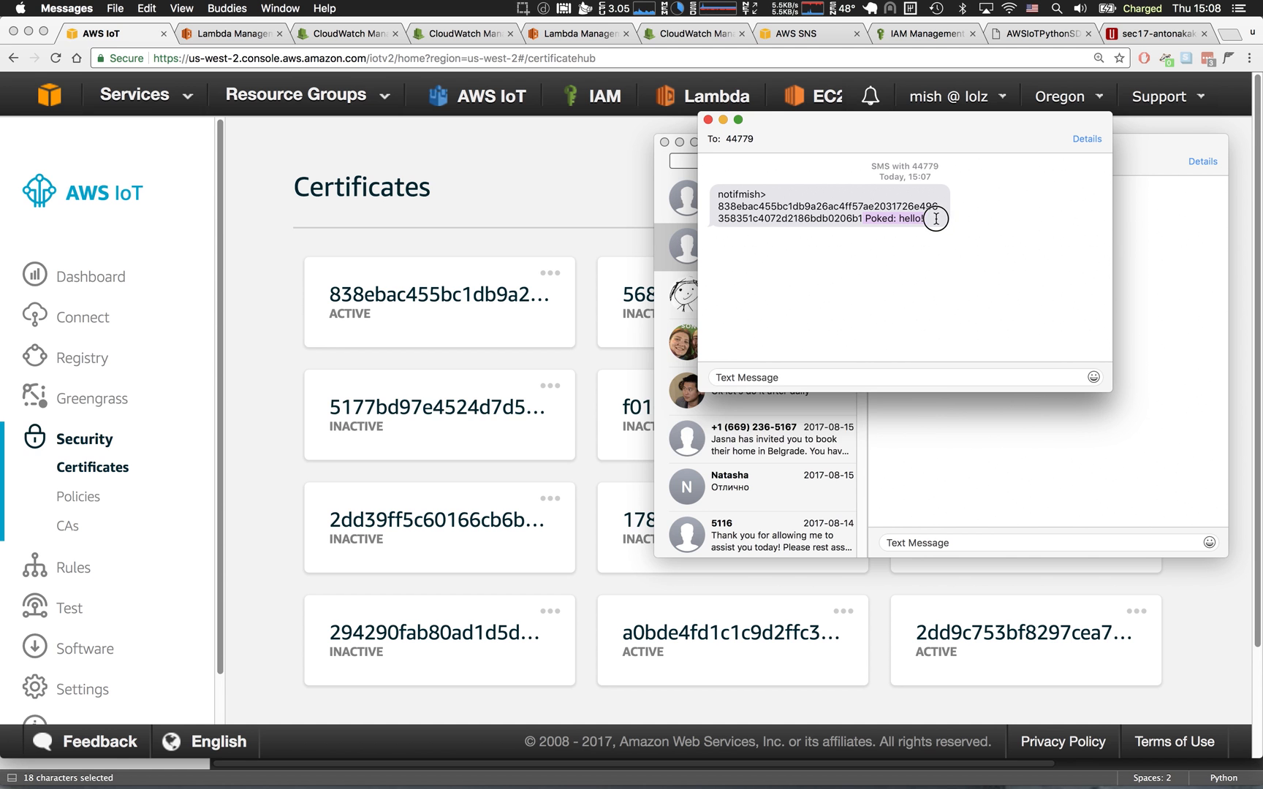
# In Sublime Text, change the poke value in the publish payload of poke.py to "yo what up" and save the file.
pyautogui.press('super+Tab')
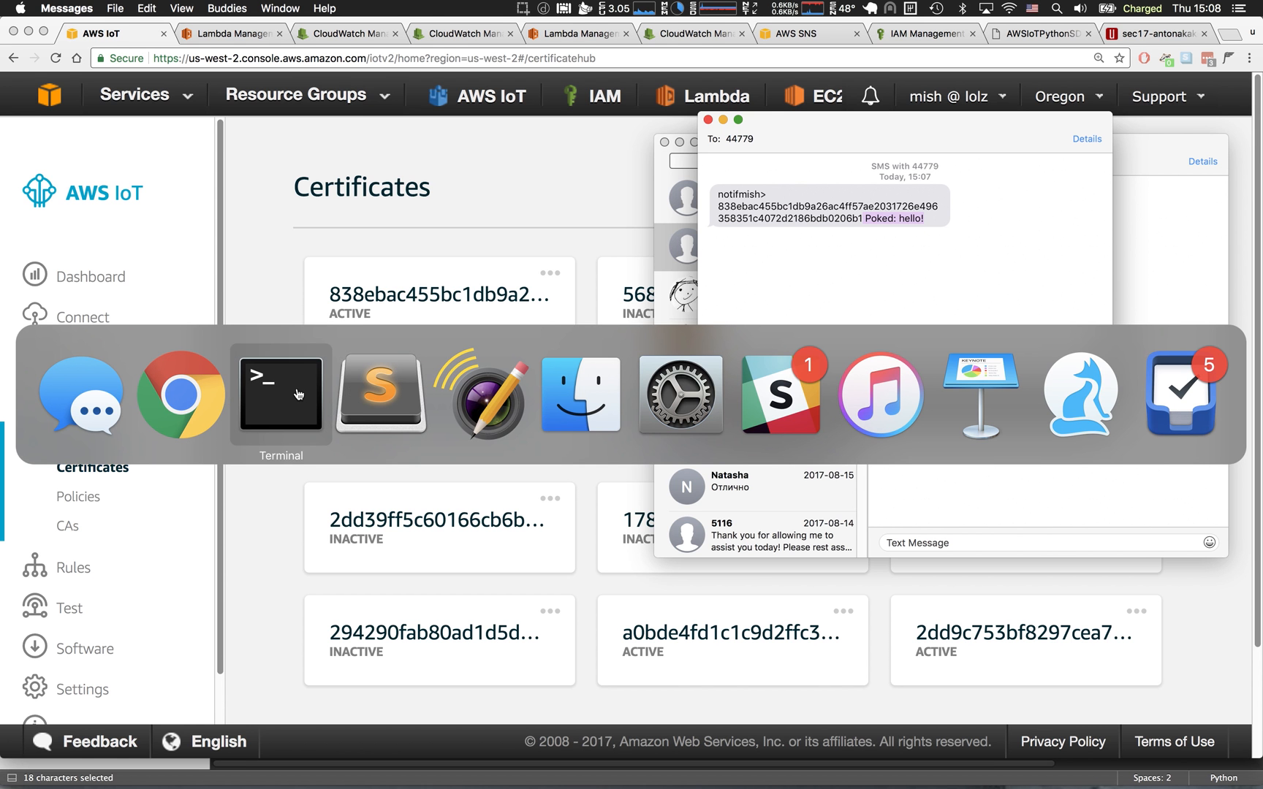
pyautogui.click(380, 394)
pyautogui.click(862, 305)
pyautogui.moveTo(942, 332); pyautogui.dragTo(877, 333)
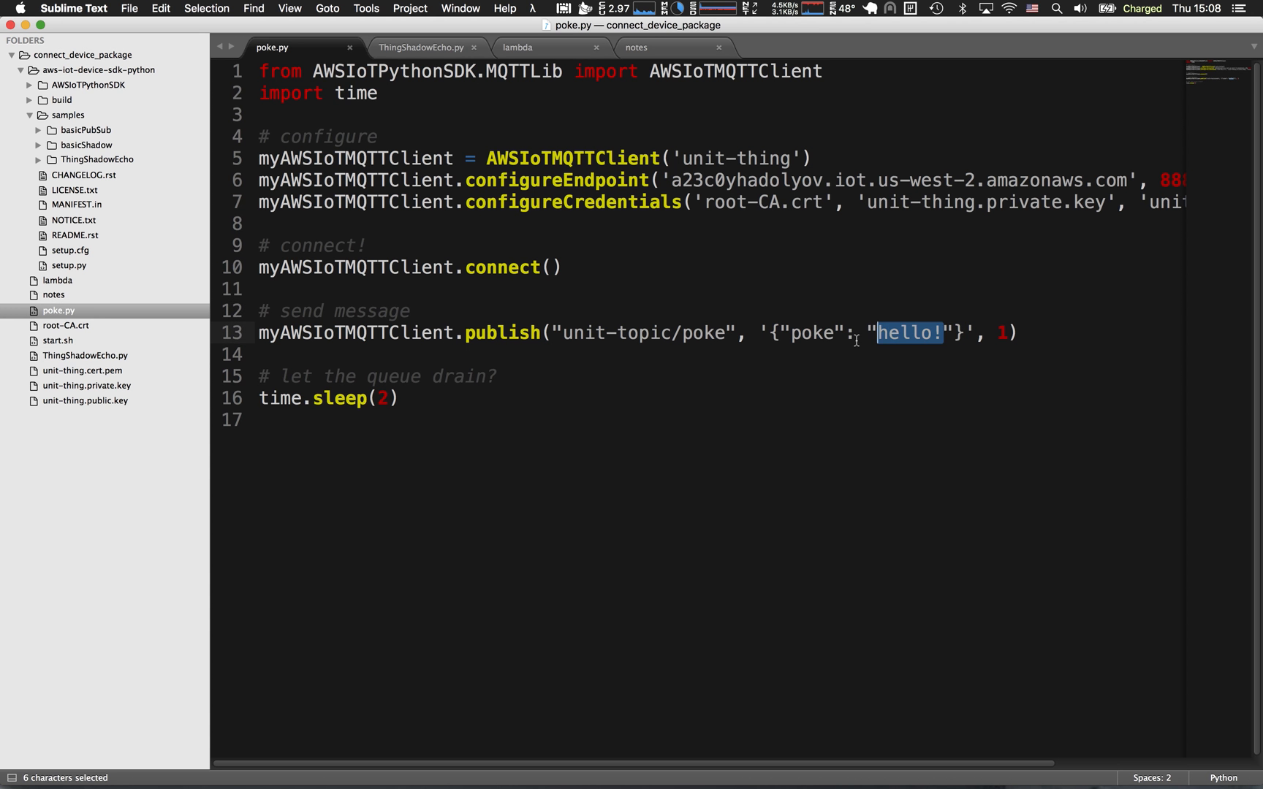
pyautogui.write('yo what up')
pyautogui.press('super+s')
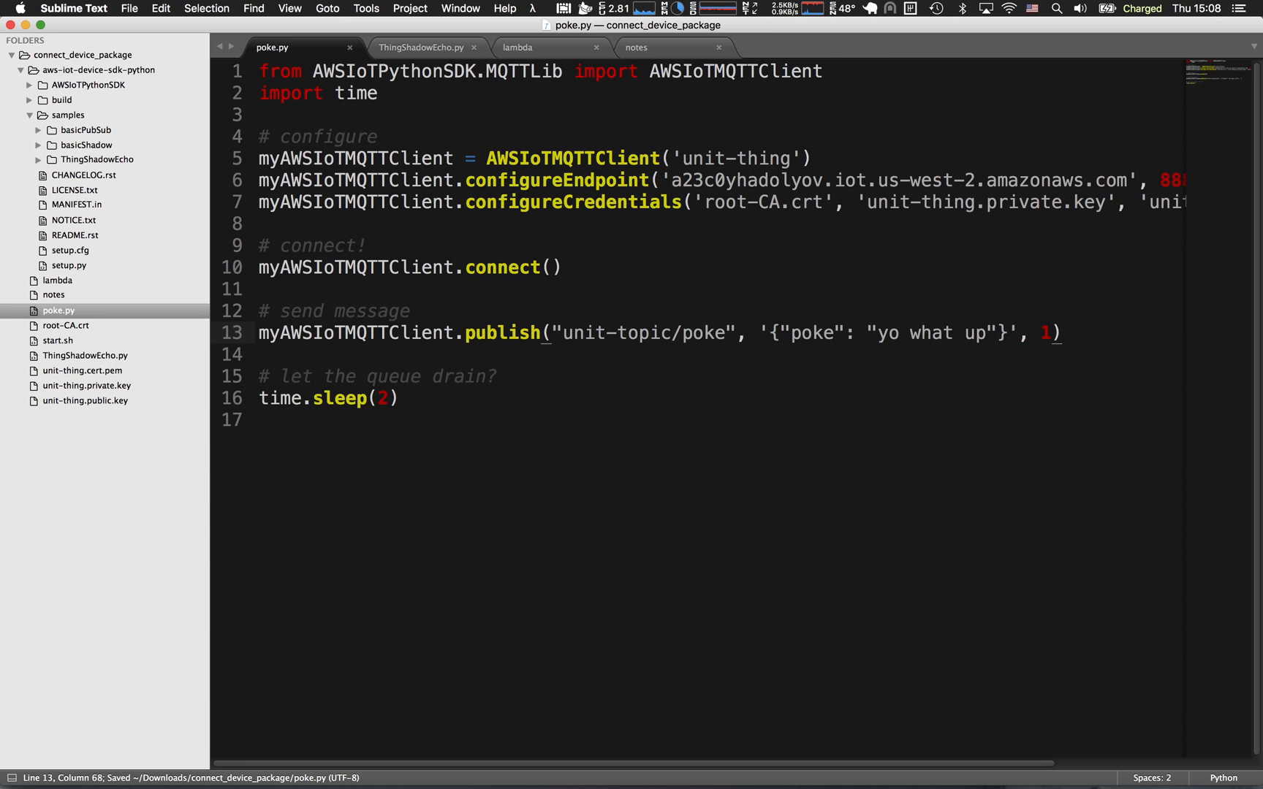
# Switch to Terminal and run python poke.py again with the edited payload.
pyautogui.press('super+Tab')
pyautogui.press('super+Tab')
pyautogui.press('super+Tab')
pyautogui.press('Up')
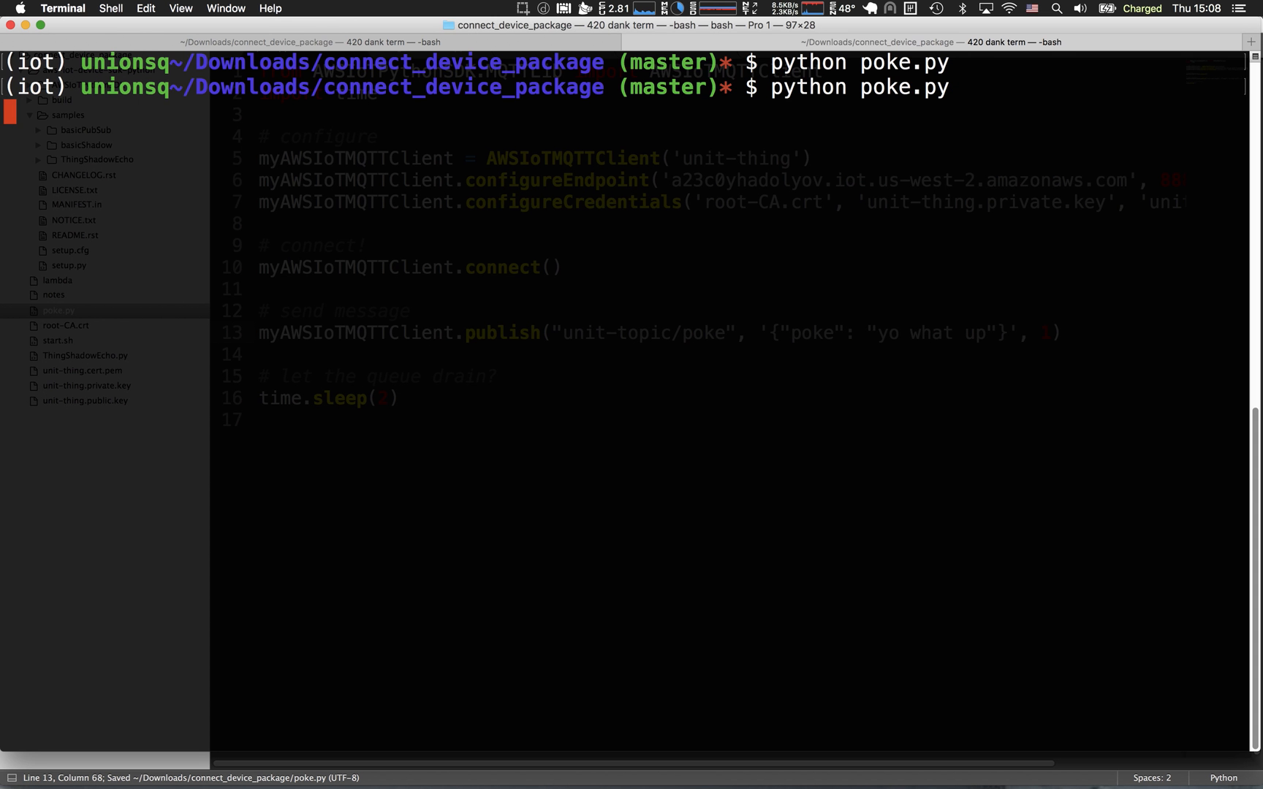
pyautogui.press('Return')
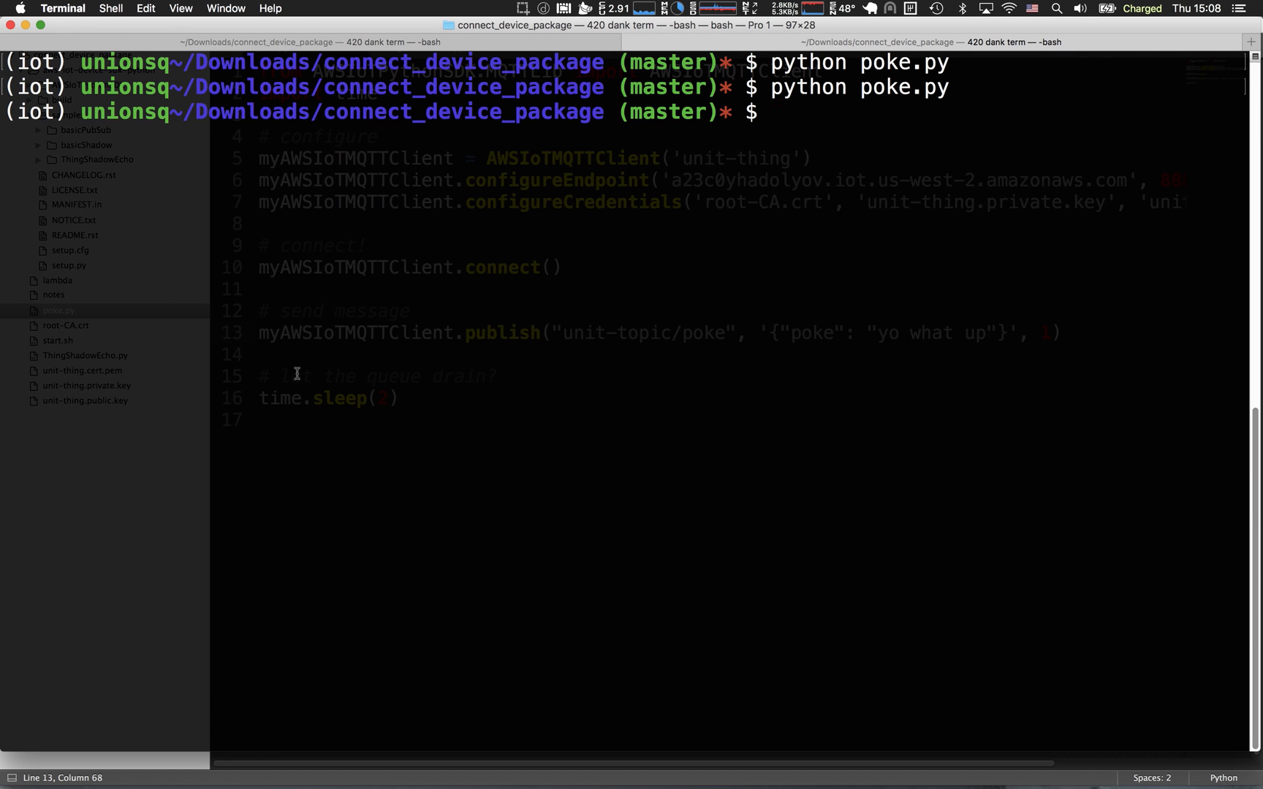
# Switch to Messages and check the text of the newest SMS in the conversation.
pyautogui.press('super+Tab')
pyautogui.press('super+Tab')
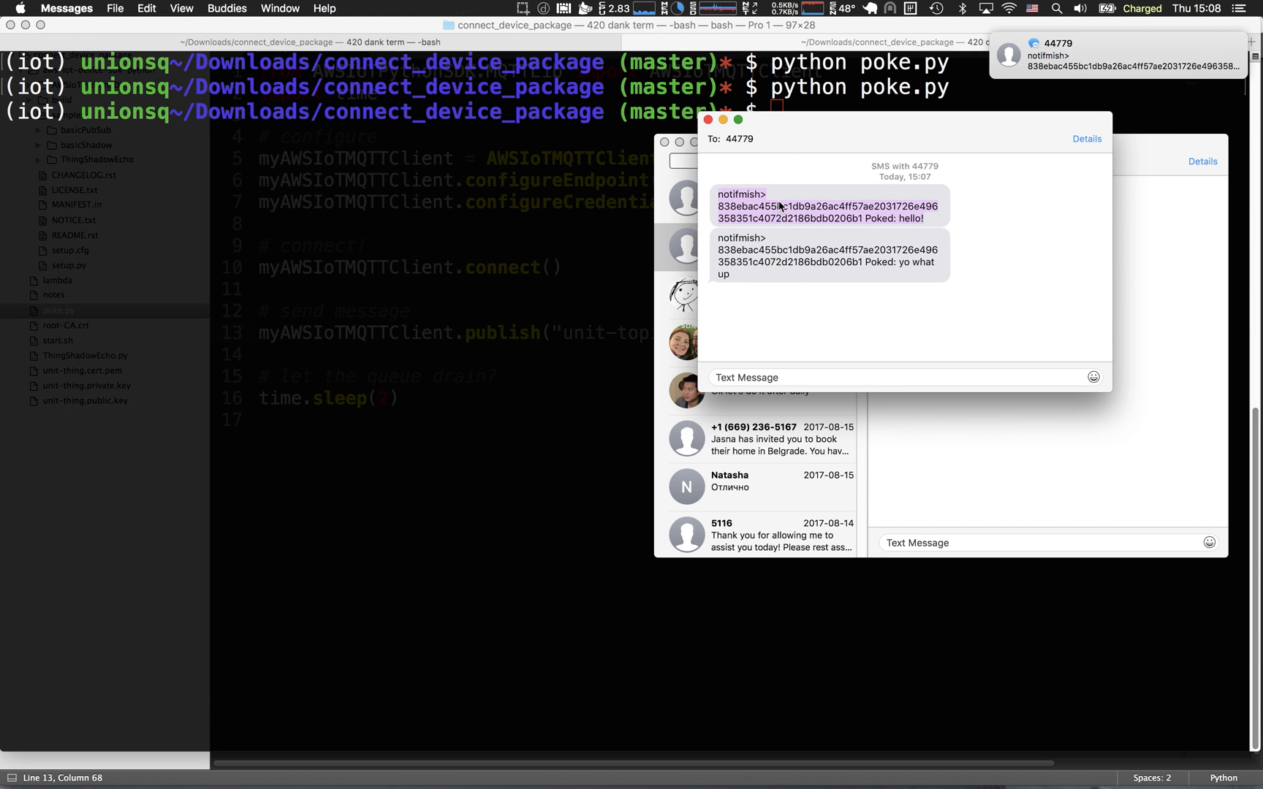
pyautogui.moveTo(904, 262); pyautogui.dragTo(911, 282)
pyautogui.click(871, 285)
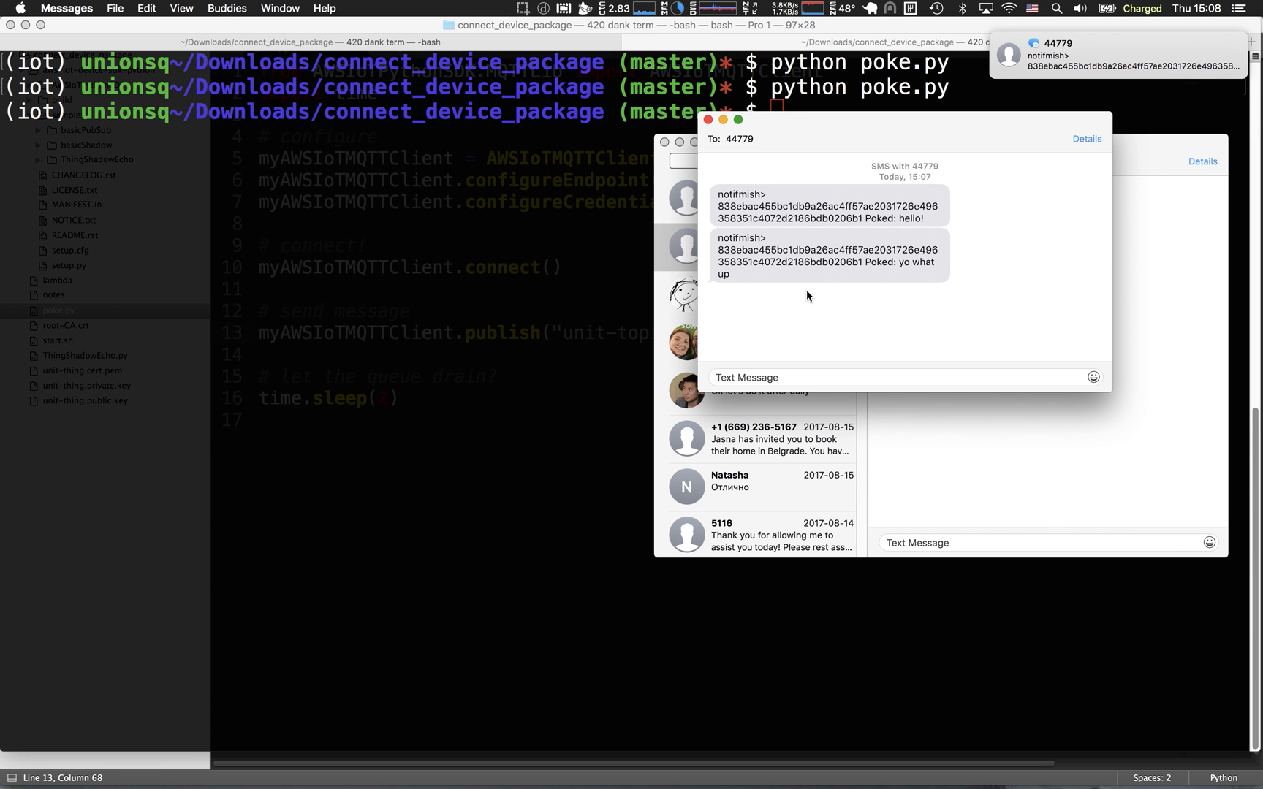
# In Chrome, check the poke Lambda's Invocations graph under Monitoring, and open its newest CloudWatch log stream.
pyautogui.press('super+Tab')
pyautogui.click(386, 396)
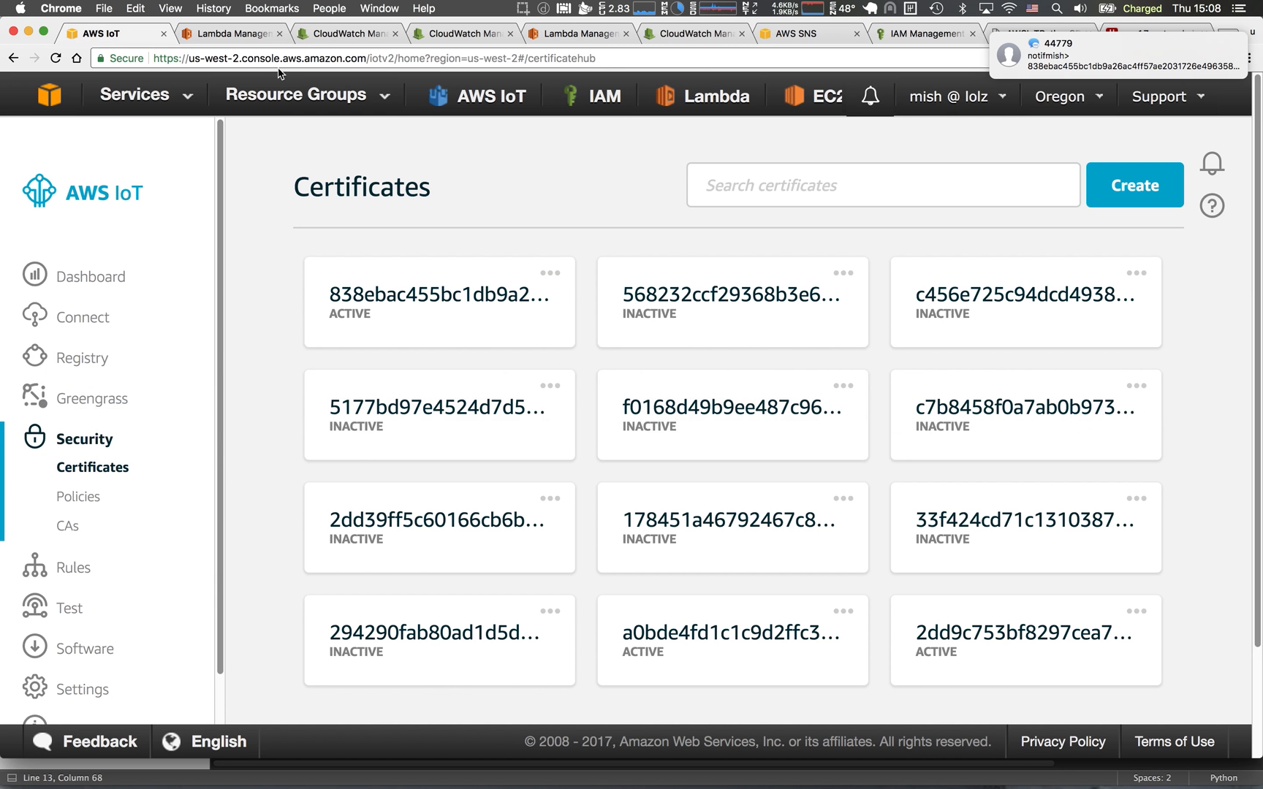
pyautogui.click(571, 39)
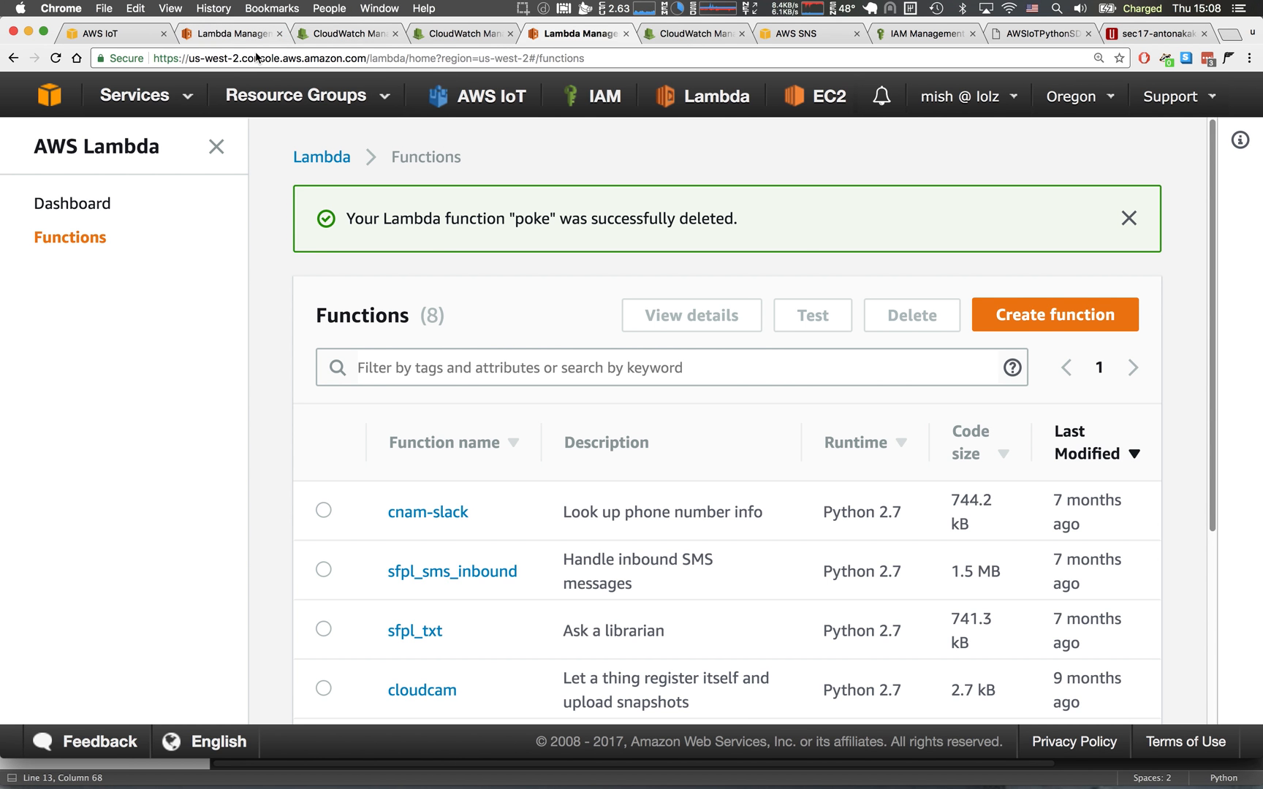
pyautogui.click(241, 34)
pyautogui.click(716, 357)
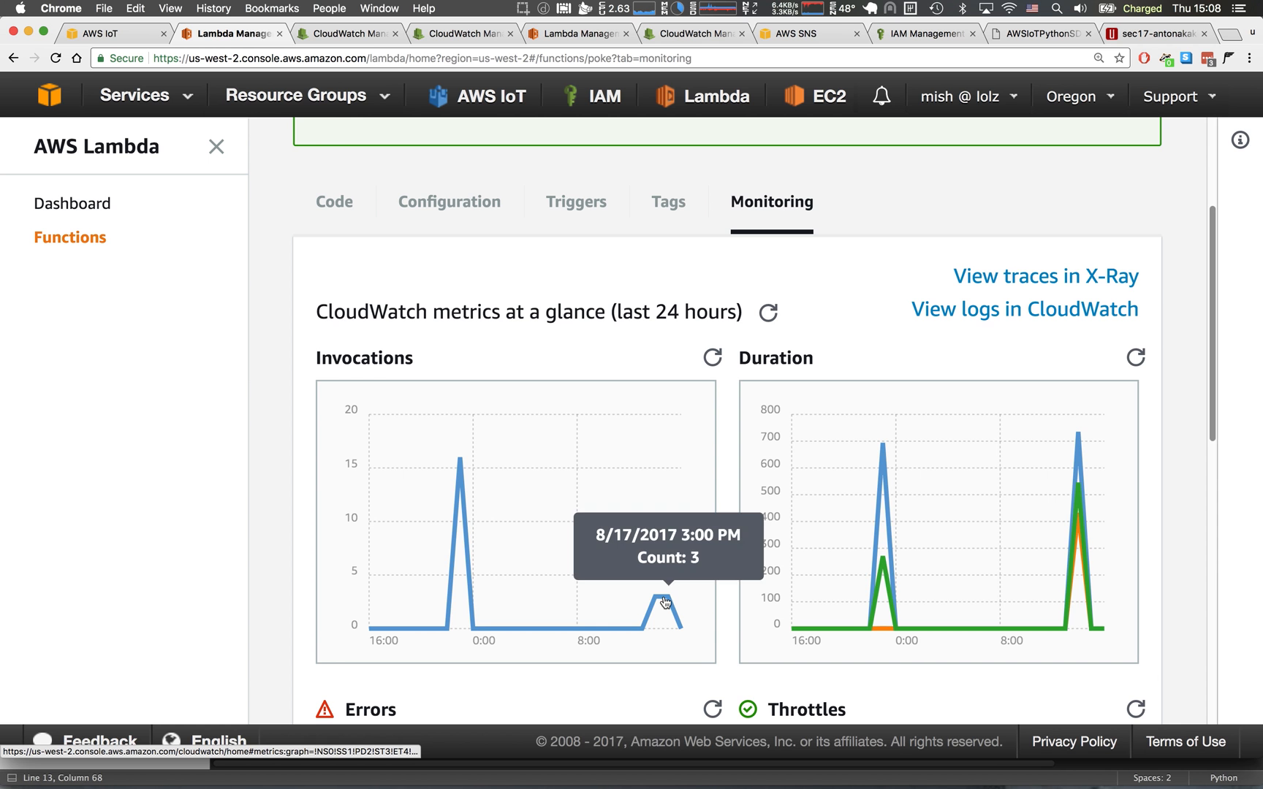
pyautogui.click(1049, 311)
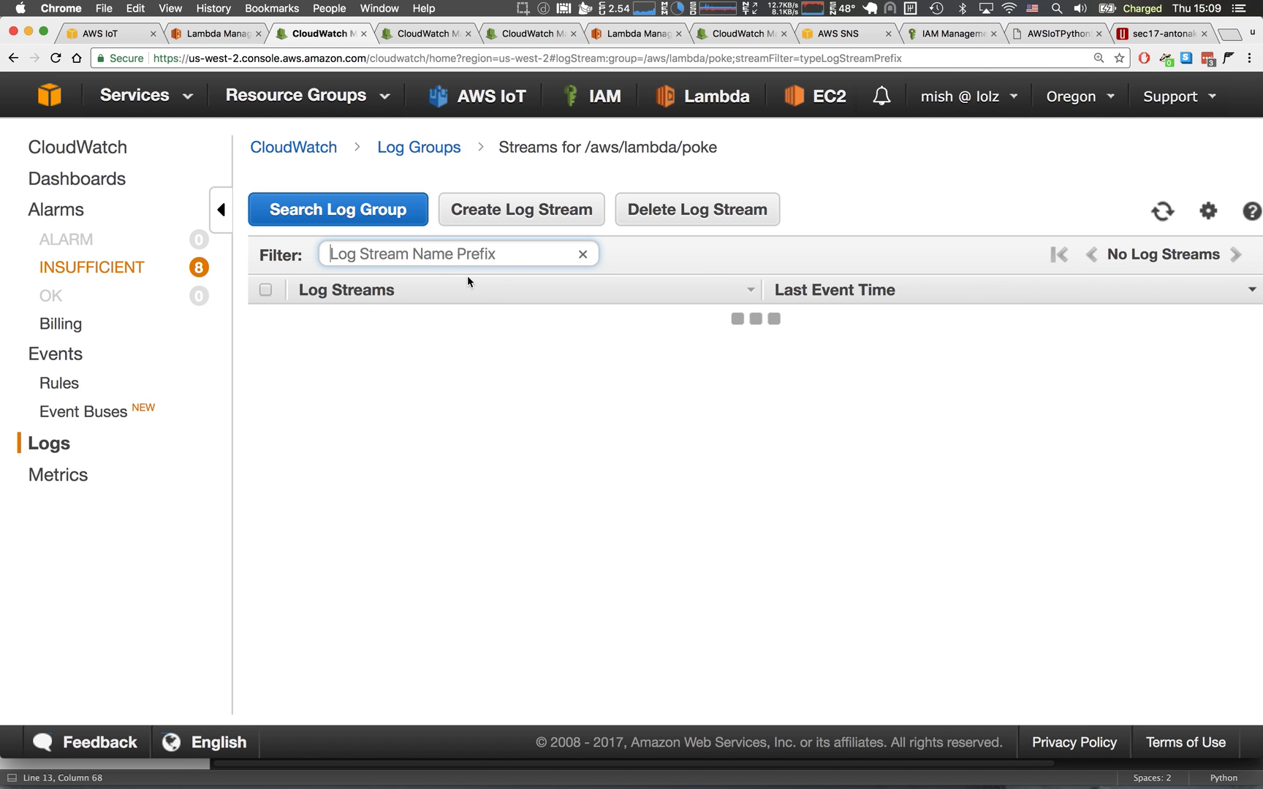
pyautogui.click(407, 318)
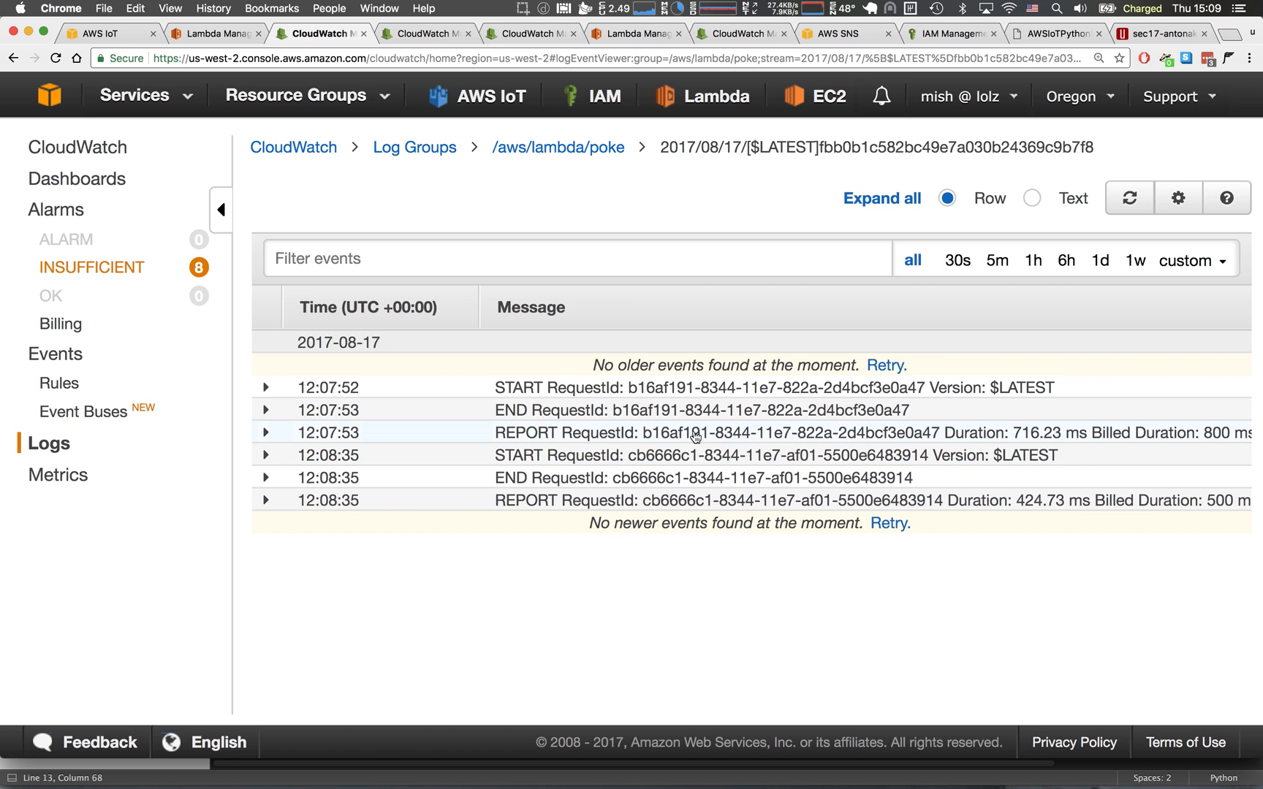
# Return to the AWS IoT Certificates page in Chrome.
pyautogui.click(97, 34)
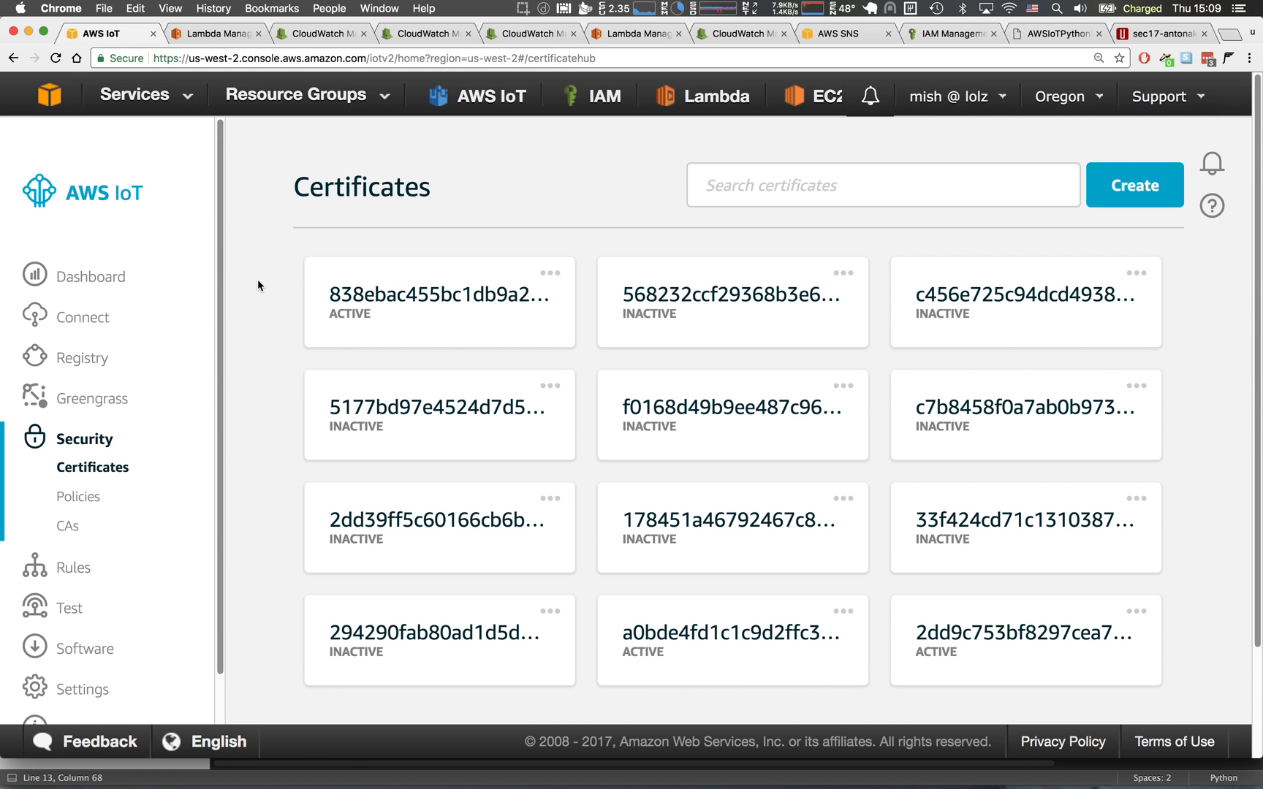
pyautogui.press('super+Tab')
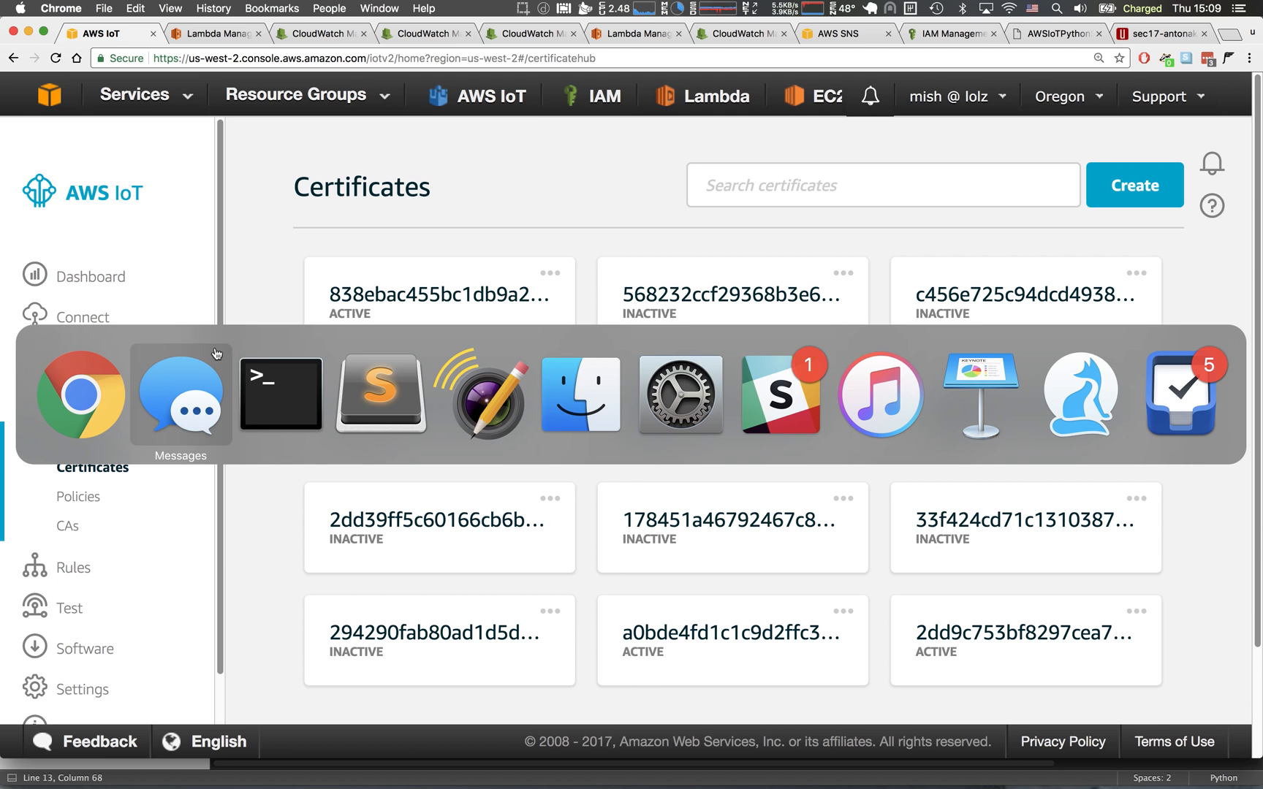
pyautogui.click(75, 379)
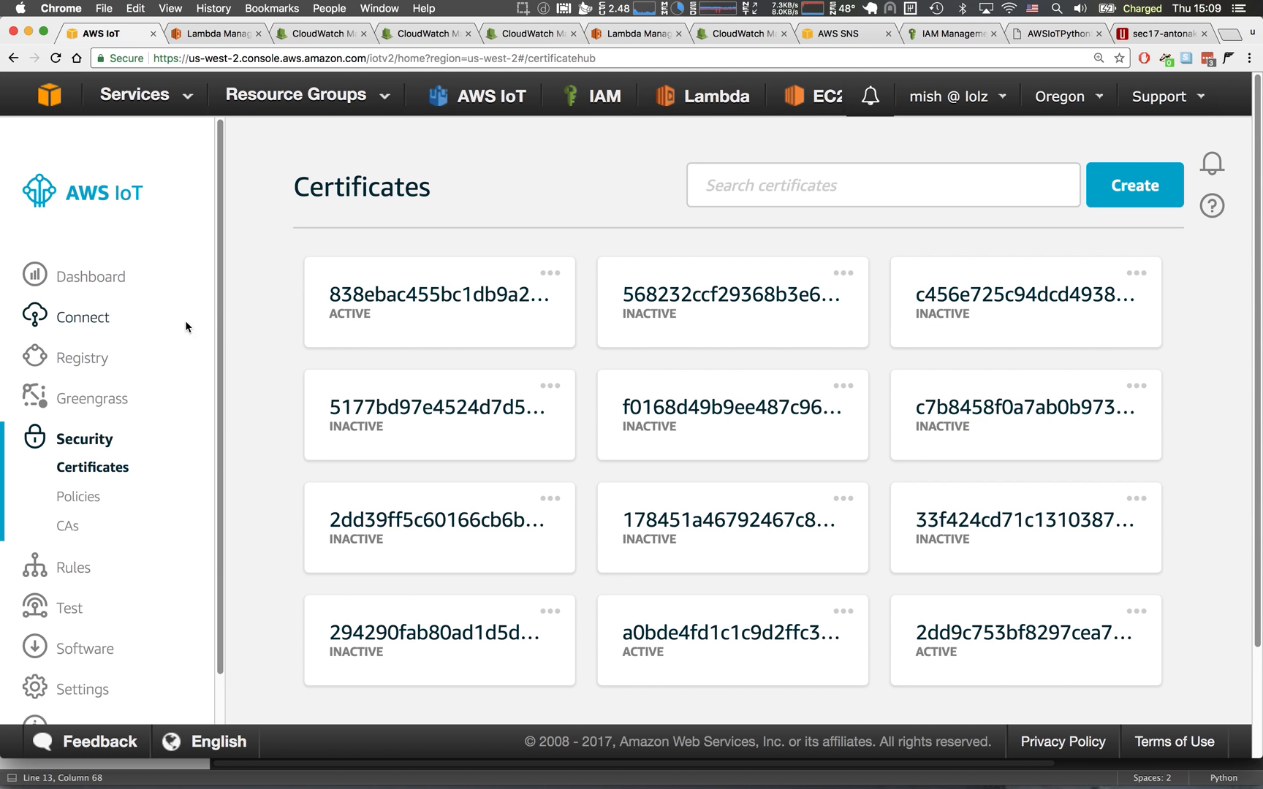